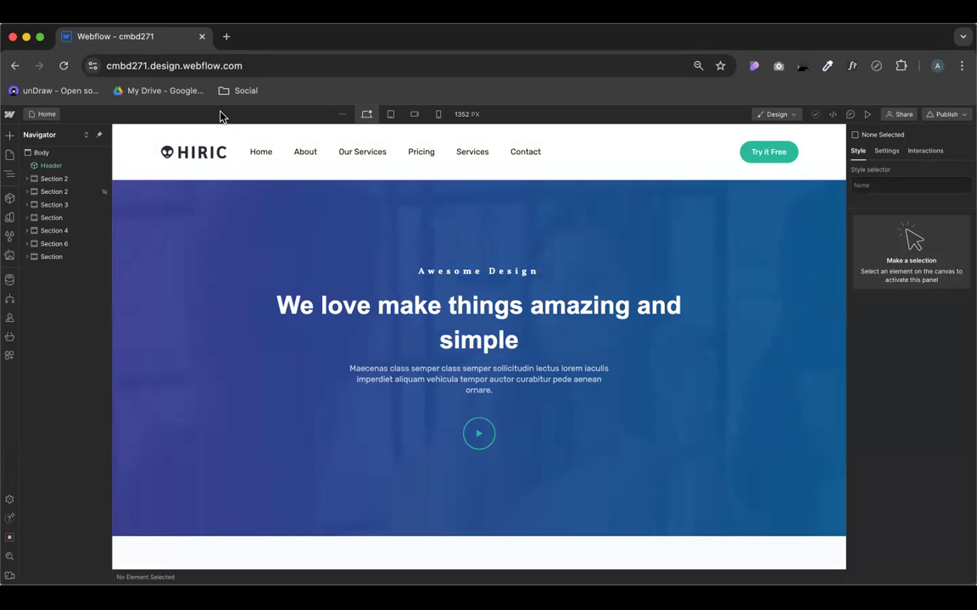
Open the About US page settings and rename the page to Contact US
scroll(458, 314, "down", 1)
scroll(458, 318, "down", 15)
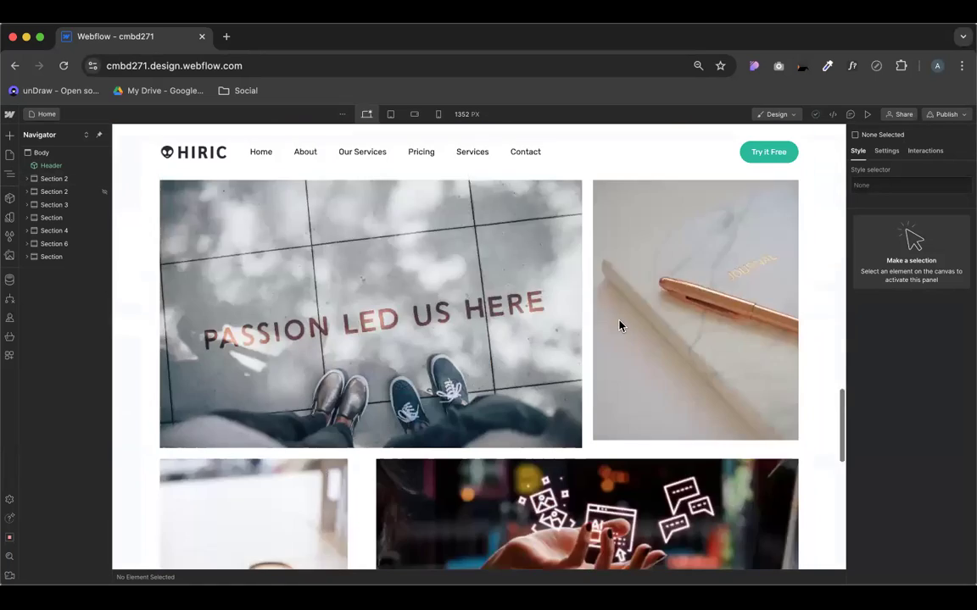
scroll(608, 369, "down", 5)
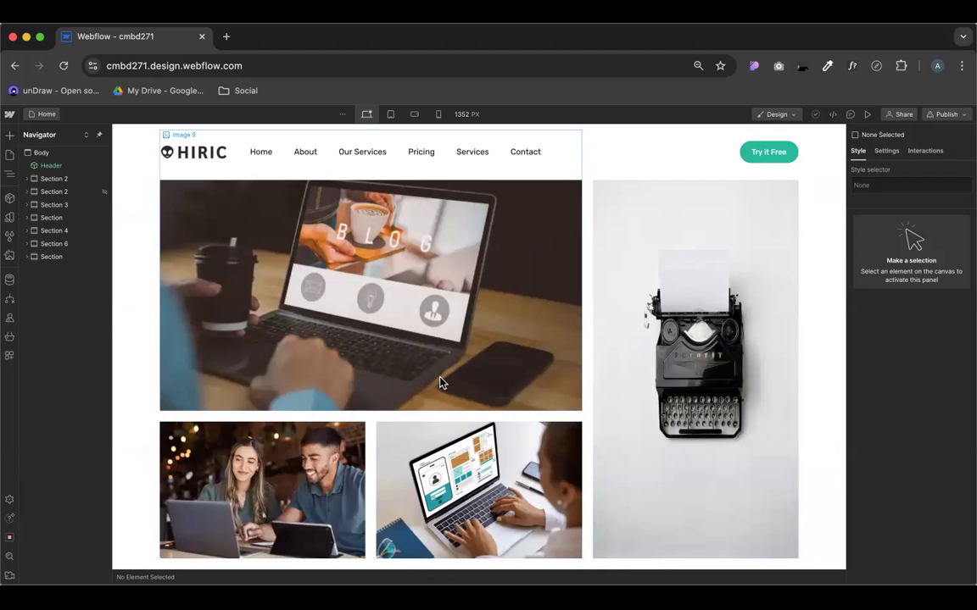
scroll(497, 327, "down", 10)
scroll(497, 329, "up", 20)
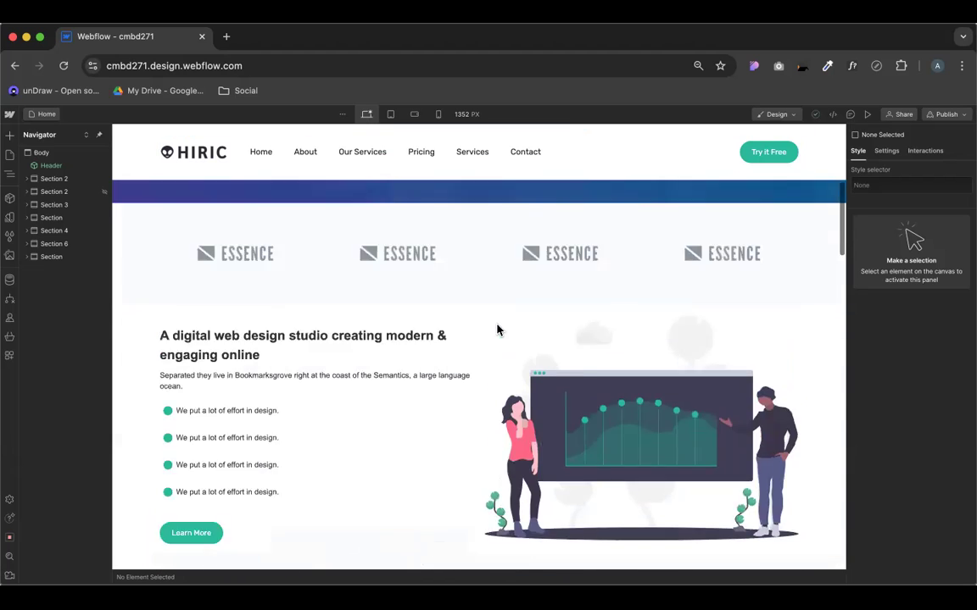
scroll(355, 451, "down", 20)
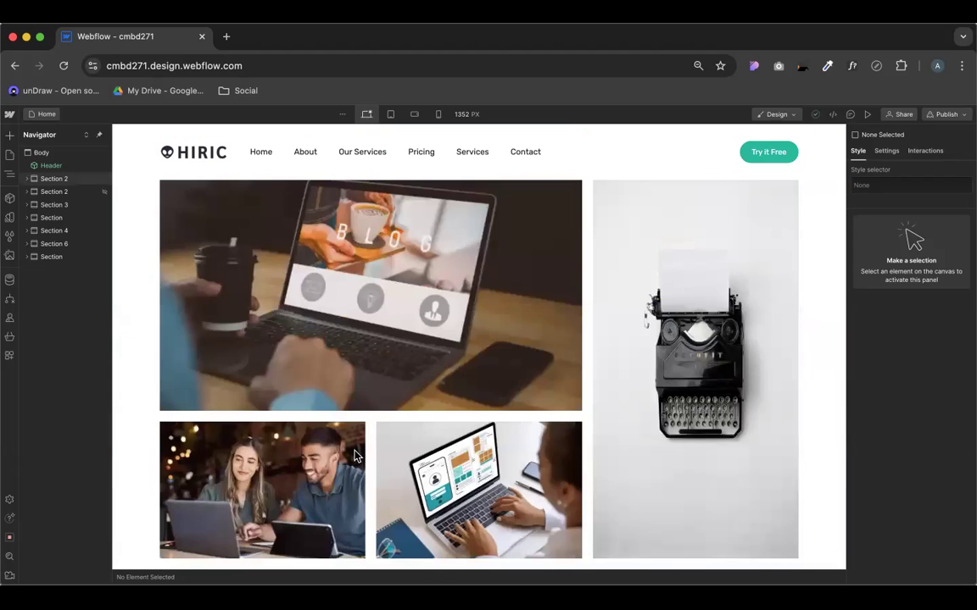
scroll(420, 415, "up", 10)
scroll(420, 415, "up", 5)
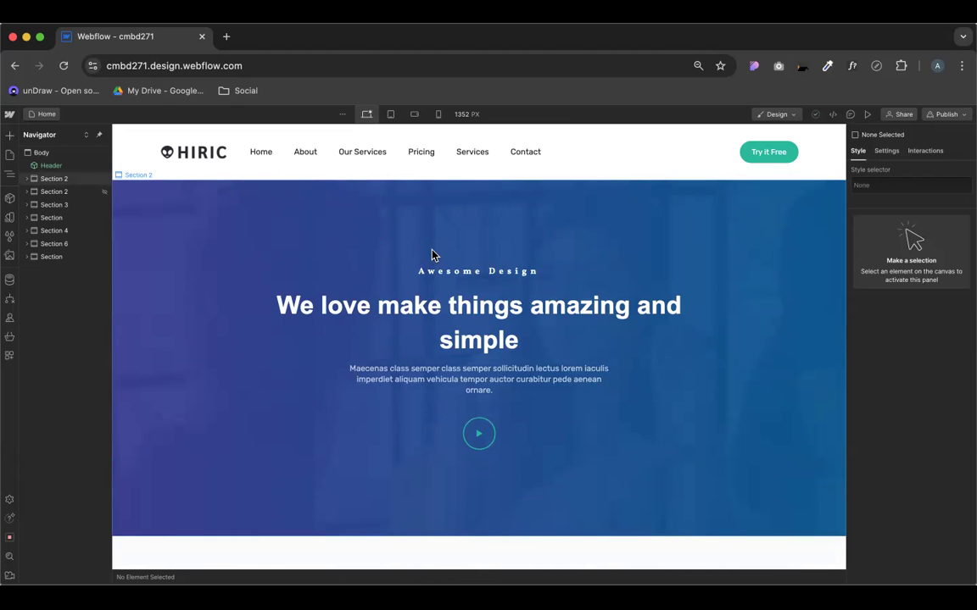
left_click(35, 114)
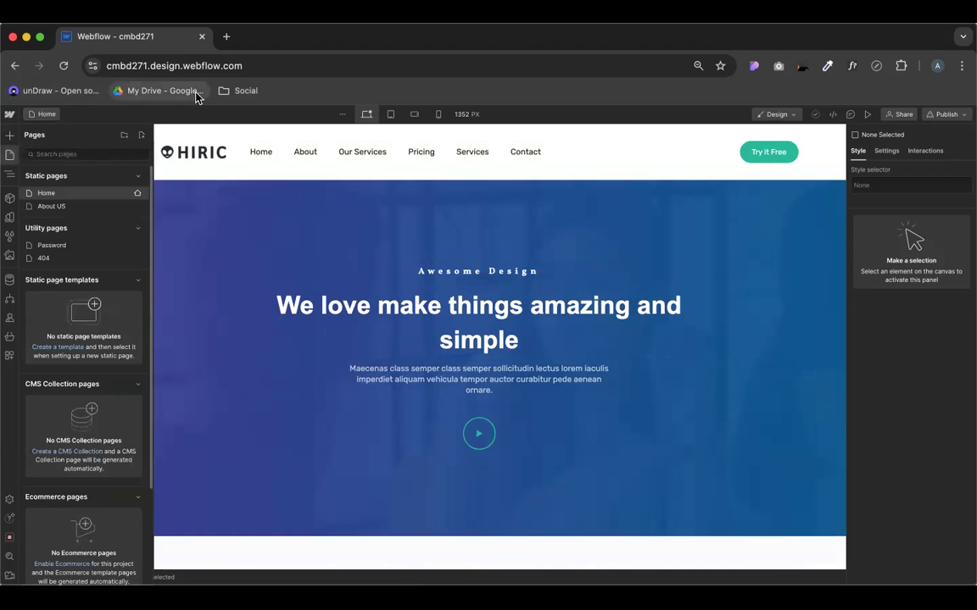
key("super+shift+b")
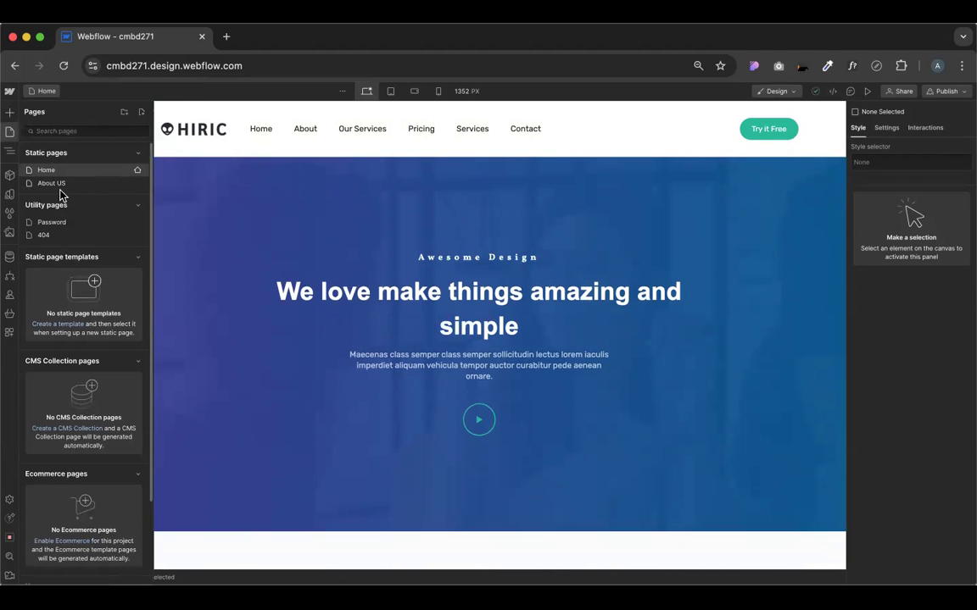
left_click(137, 185)
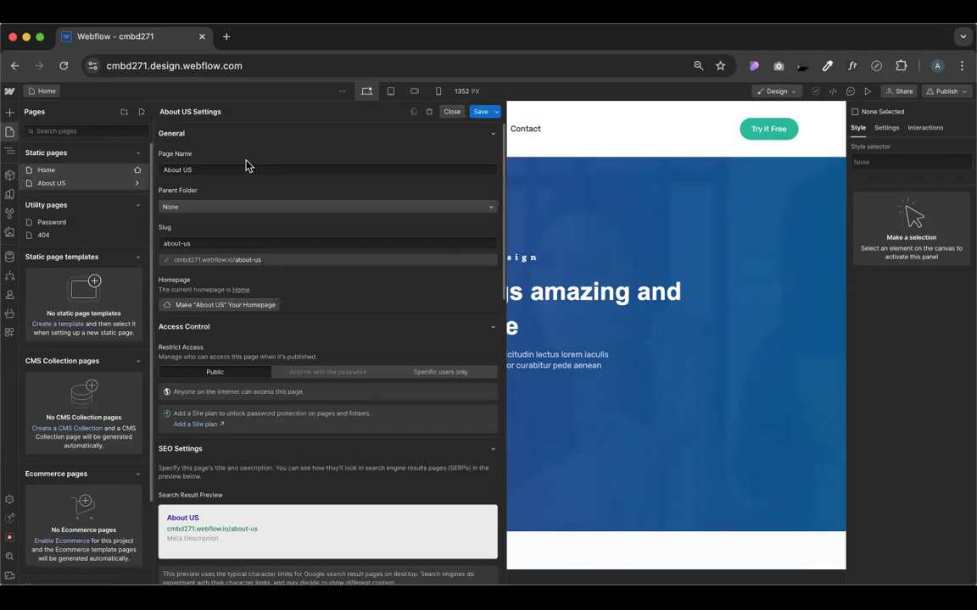
double_click(172, 170)
type("c")
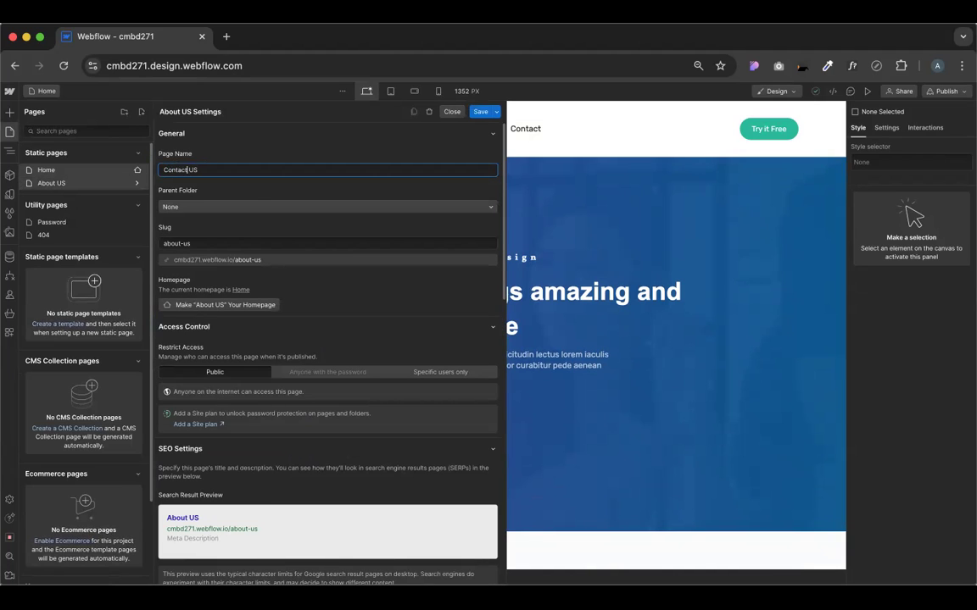
Change the slug to contact-us, save the settings, and open the Contact US page
left_click_drag(164, 243, 172, 243)
double_click(172, 243)
type("Contac")
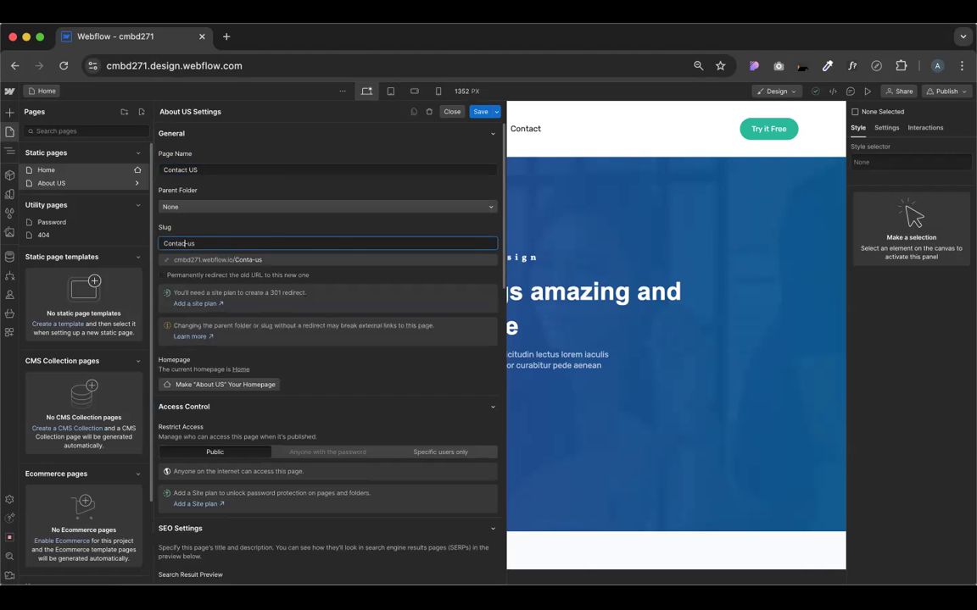
left_click(317, 228)
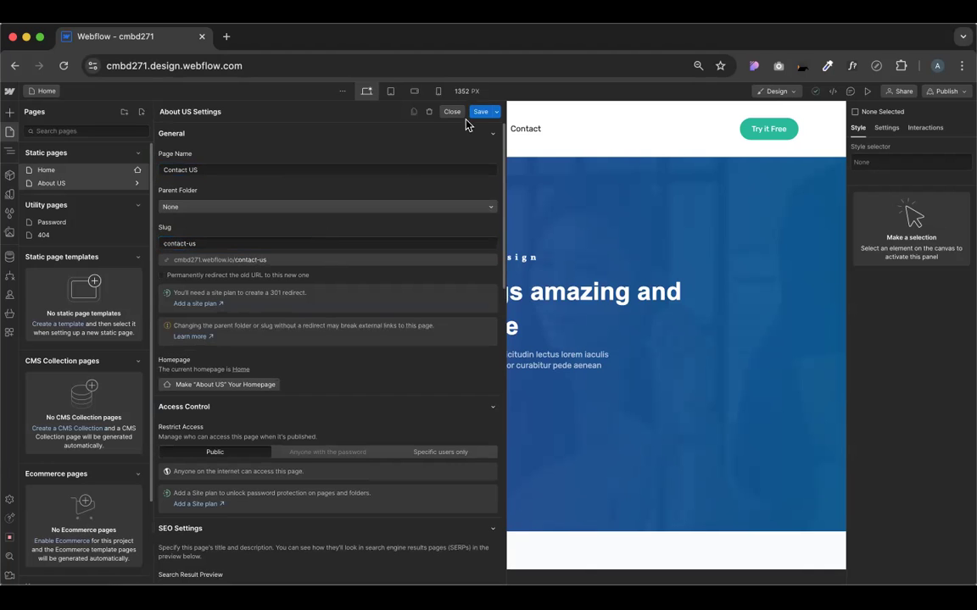
left_click(482, 111)
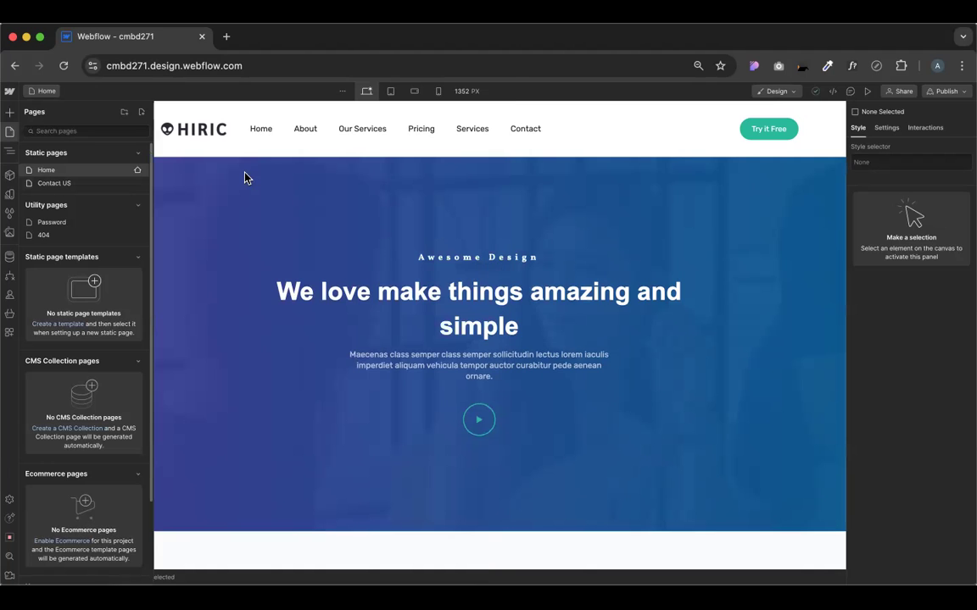
left_click(59, 183)
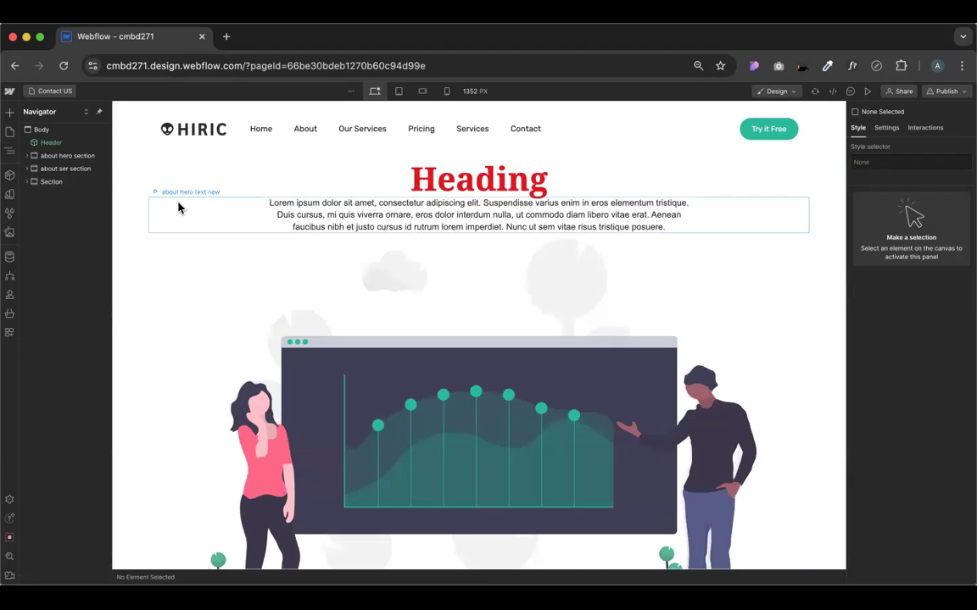
Delete the hero heading and paragraph
left_click(146, 193)
left_click(142, 196)
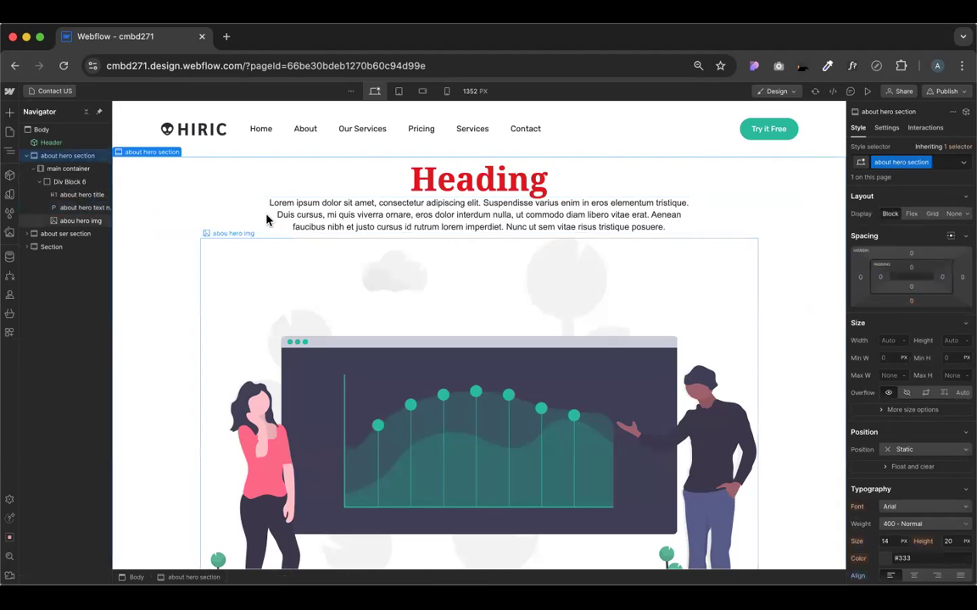
left_click(458, 179)
key("Delete")
key("Delete")
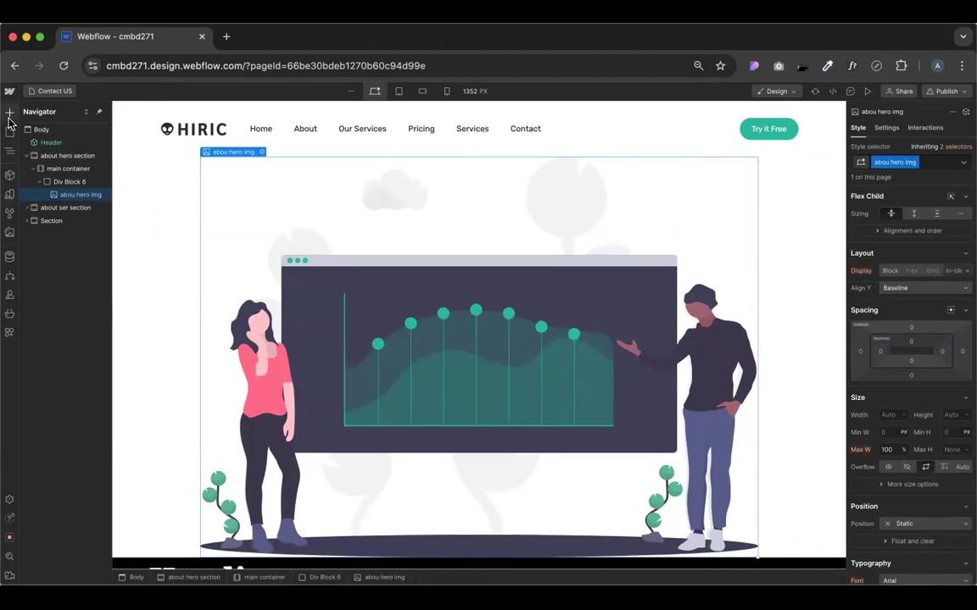
Add a Quick Stack to the hero and move the illustration into its right cell
key("a")
left_click_drag(130, 201, 306, 179)
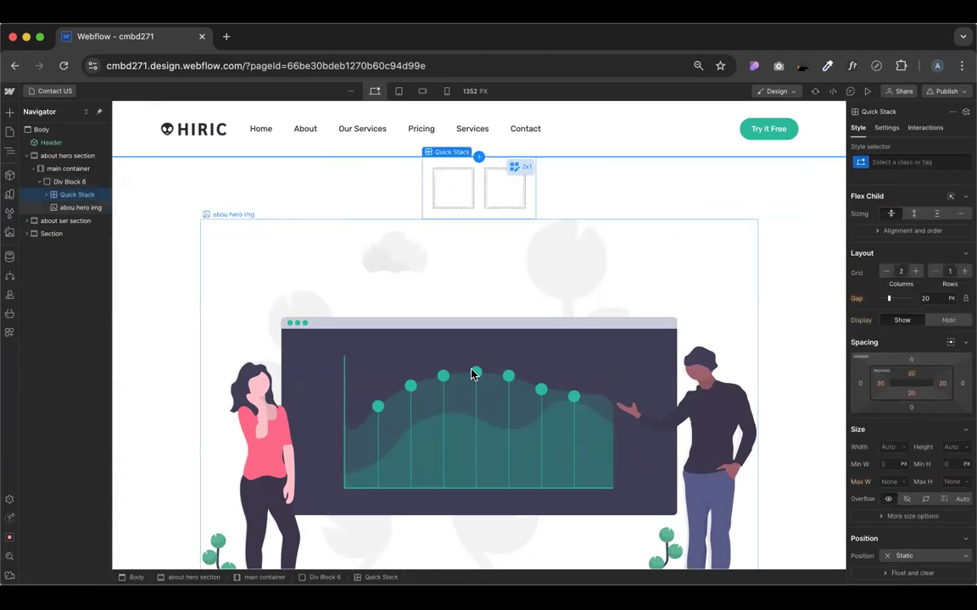
left_click_drag(502, 240, 506, 190)
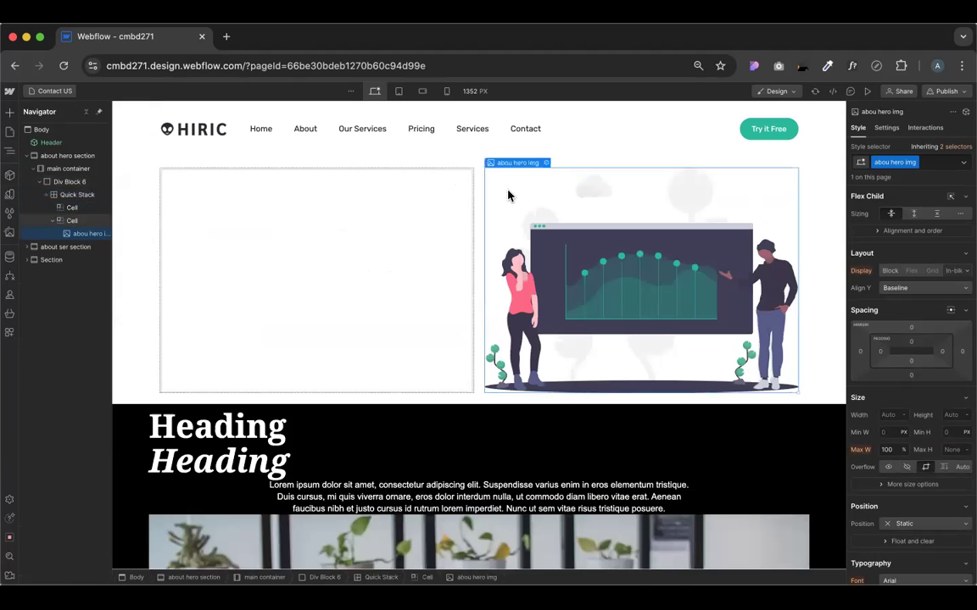
left_click(373, 226)
Delete the dark about ser section and bring up the prebuilt layout sections
scroll(359, 286, "down", 3)
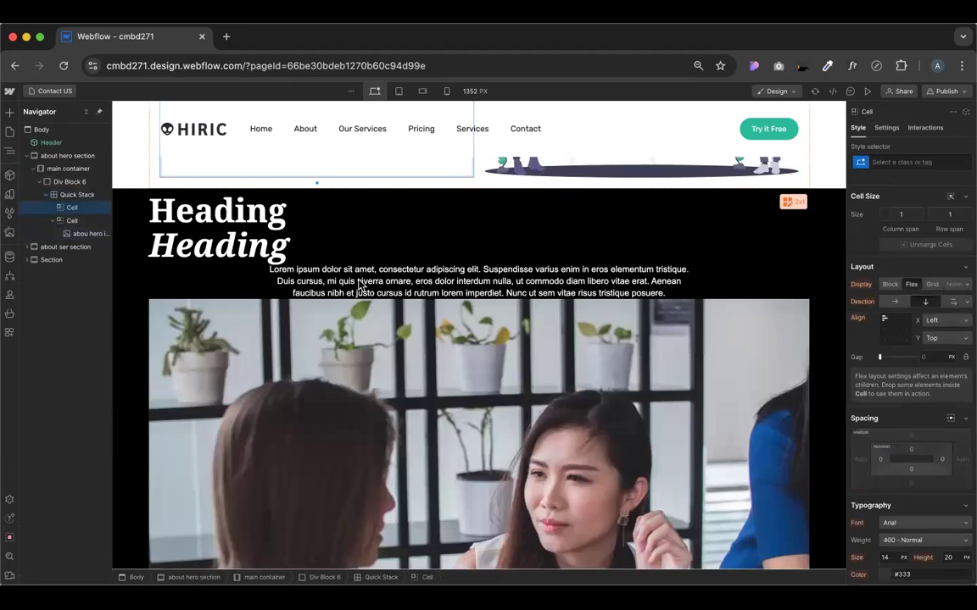
left_click(122, 239)
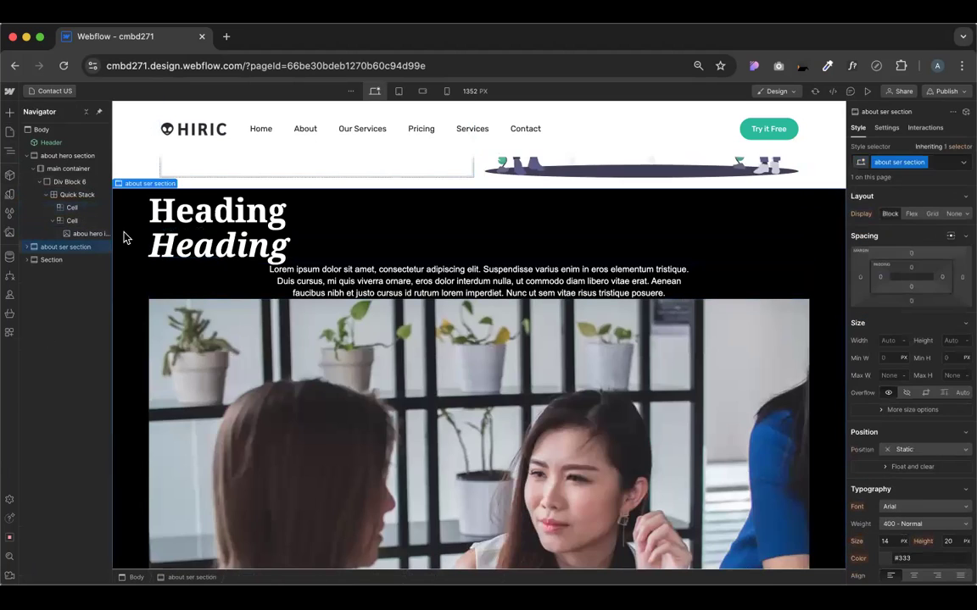
key("Delete")
key("Delete")
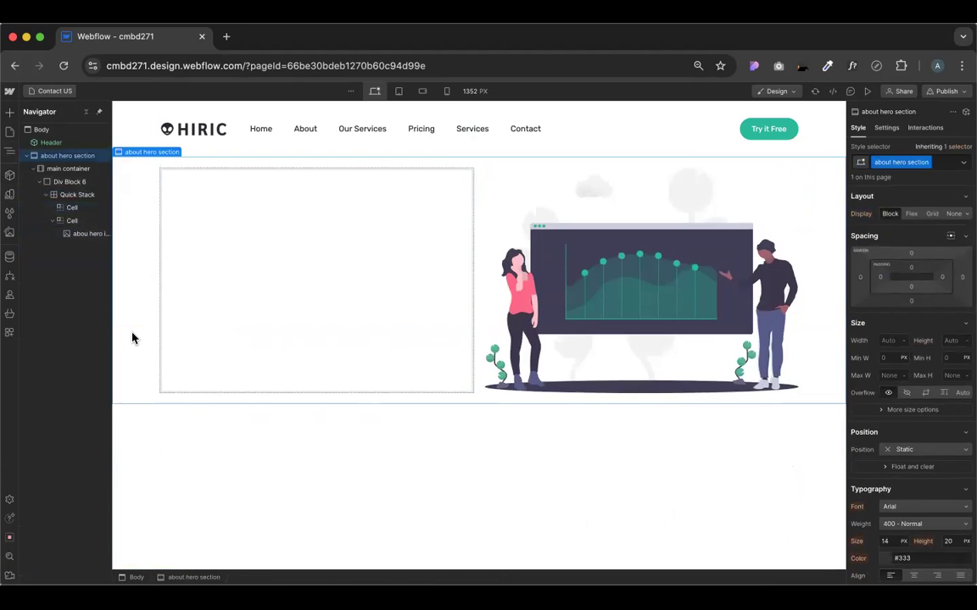
left_click(341, 426)
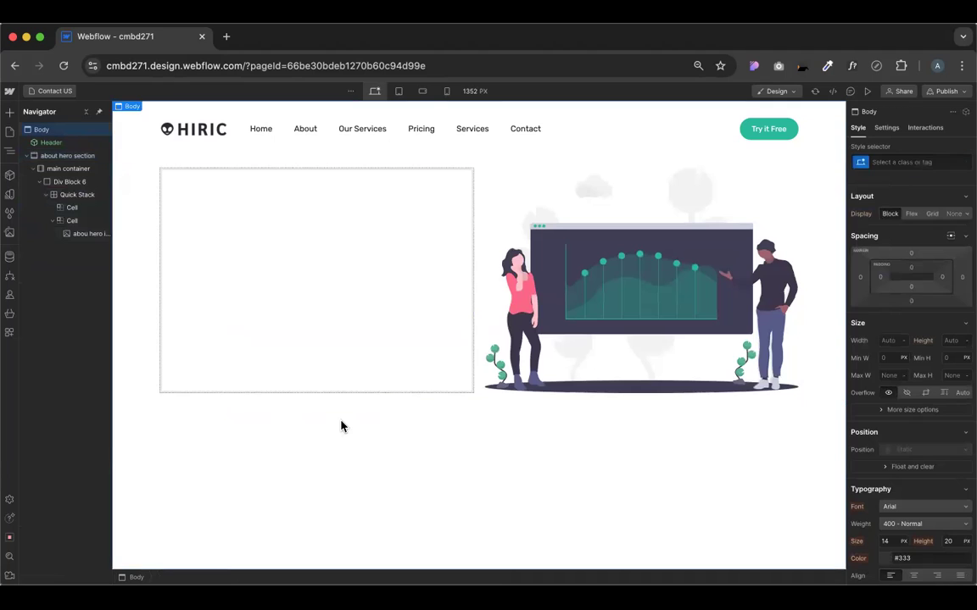
left_click(10, 111)
left_click(106, 133)
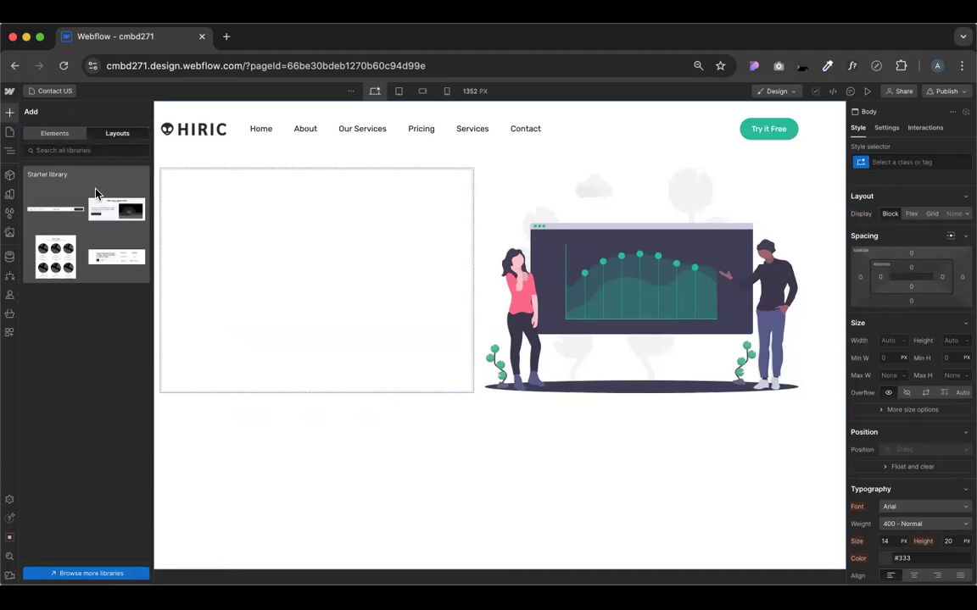
Browse the Starter library layouts looking for the Logos blocks
left_click(116, 268)
scroll(101, 347, "down", 5)
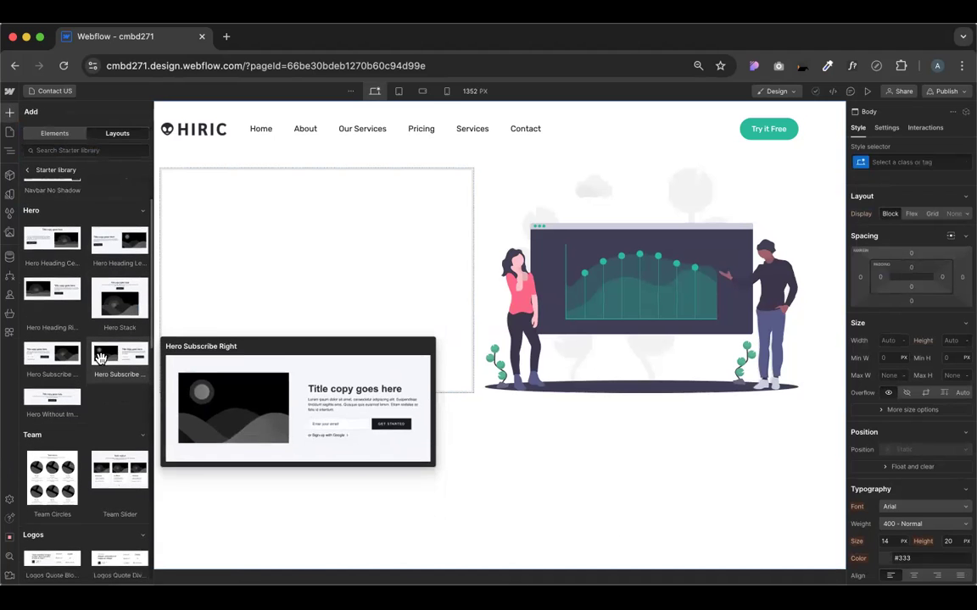
mouse_move(99, 395)
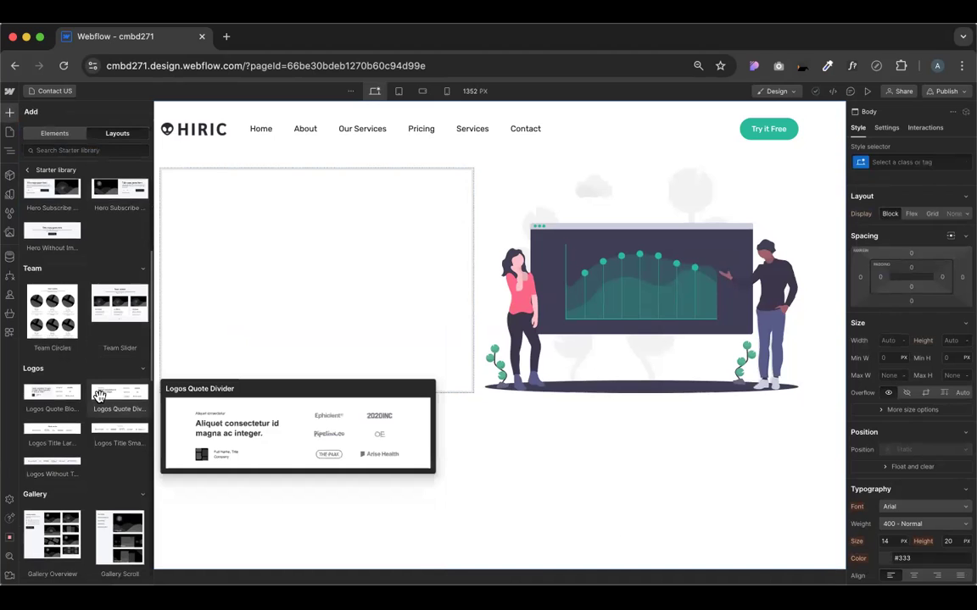
scroll(99, 395, "down", 4)
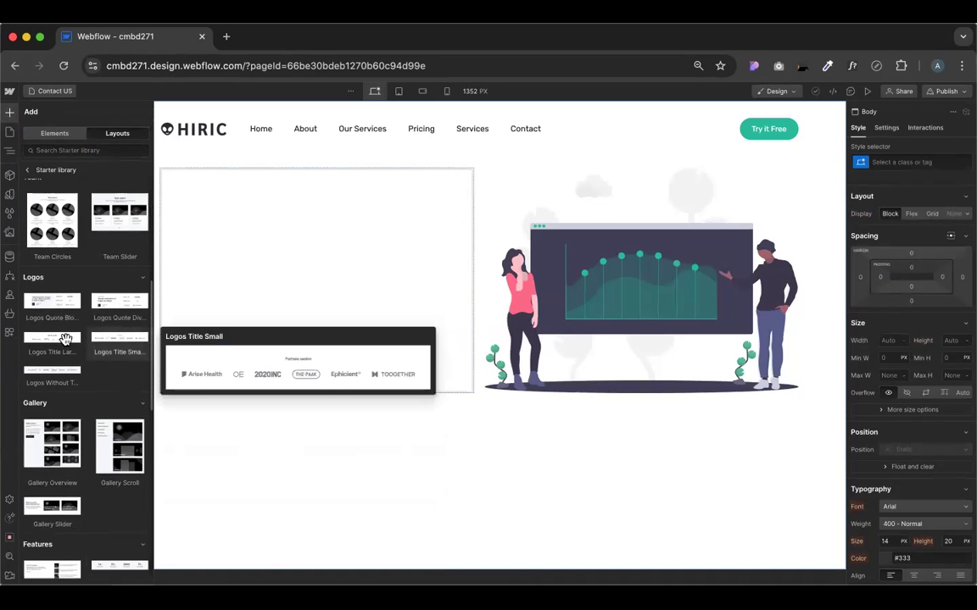
scroll(60, 458, "down", 3)
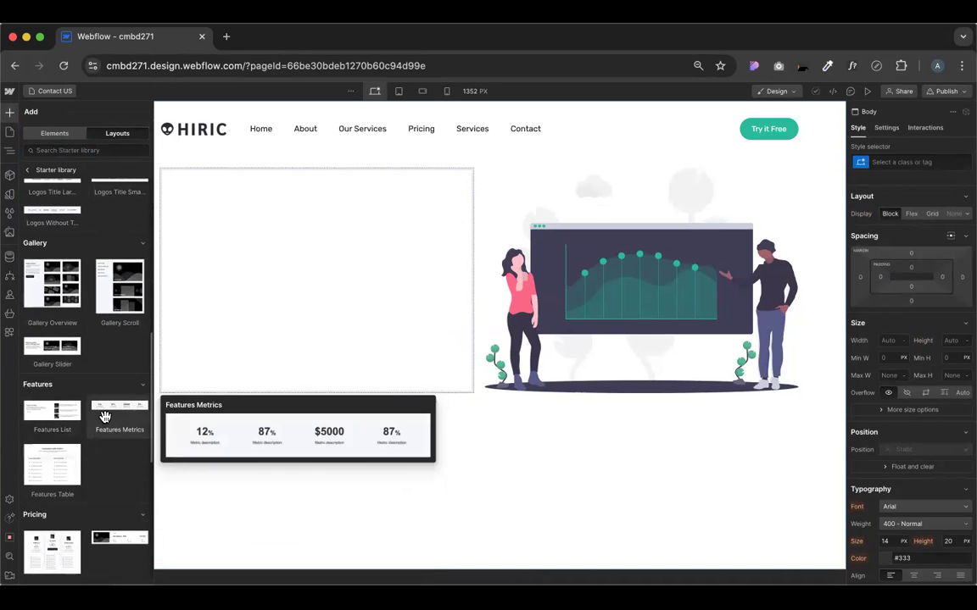
scroll(47, 495, "down", 1)
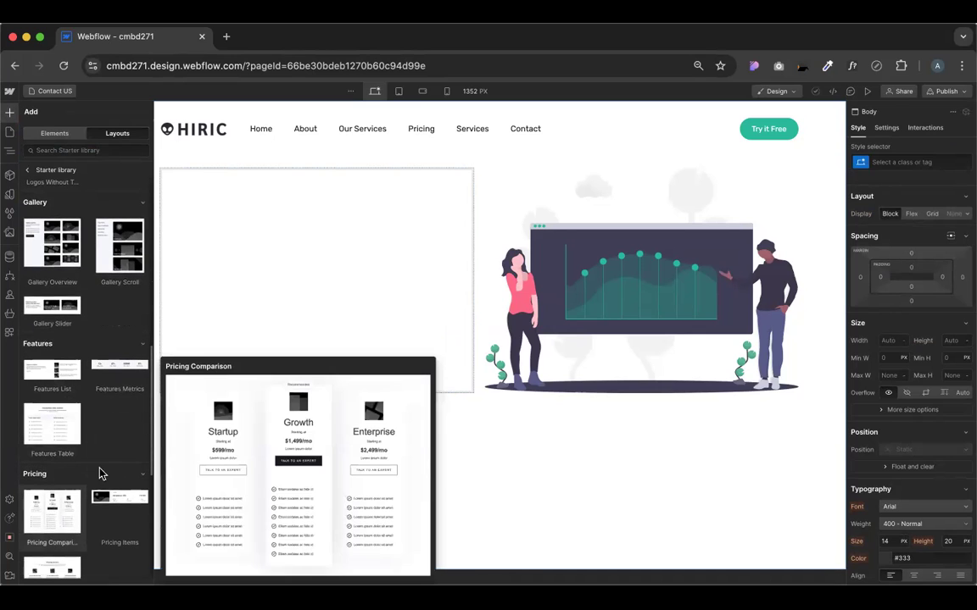
scroll(120, 483, "down", 3)
scroll(46, 436, "down", 4)
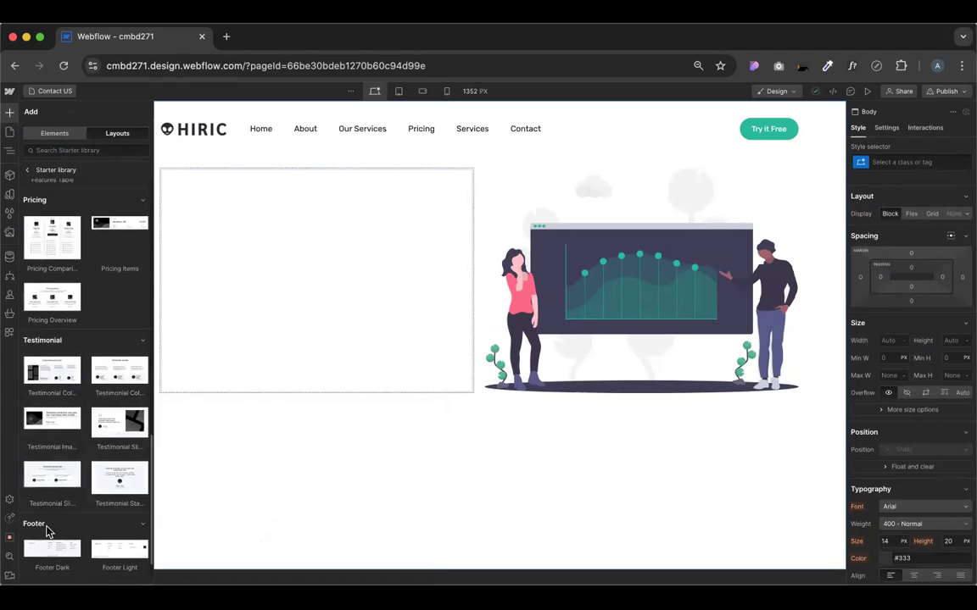
scroll(49, 529, "down", 1)
mouse_move(61, 500)
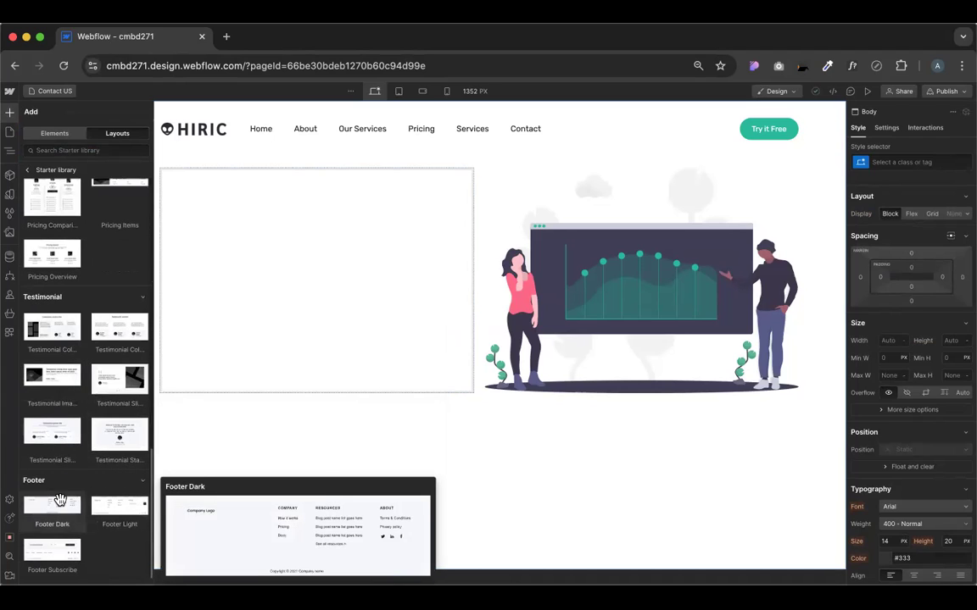
mouse_move(56, 550)
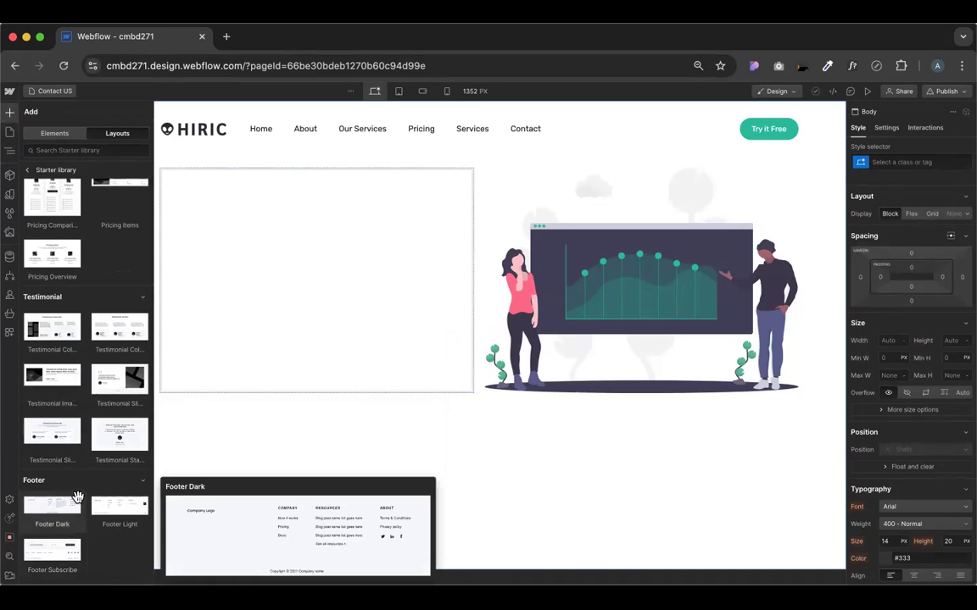
mouse_move(108, 498)
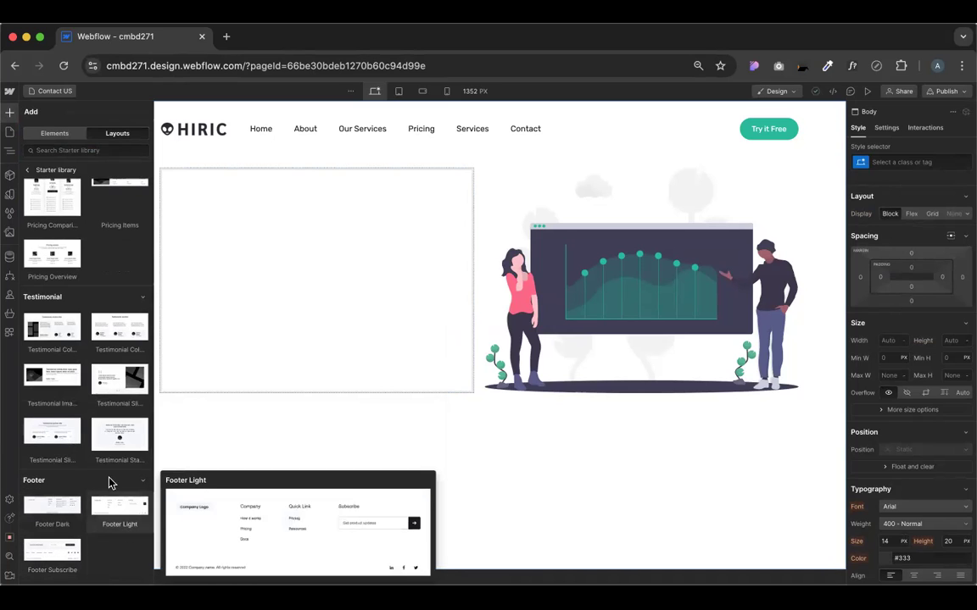
scroll(112, 407, "up", 6)
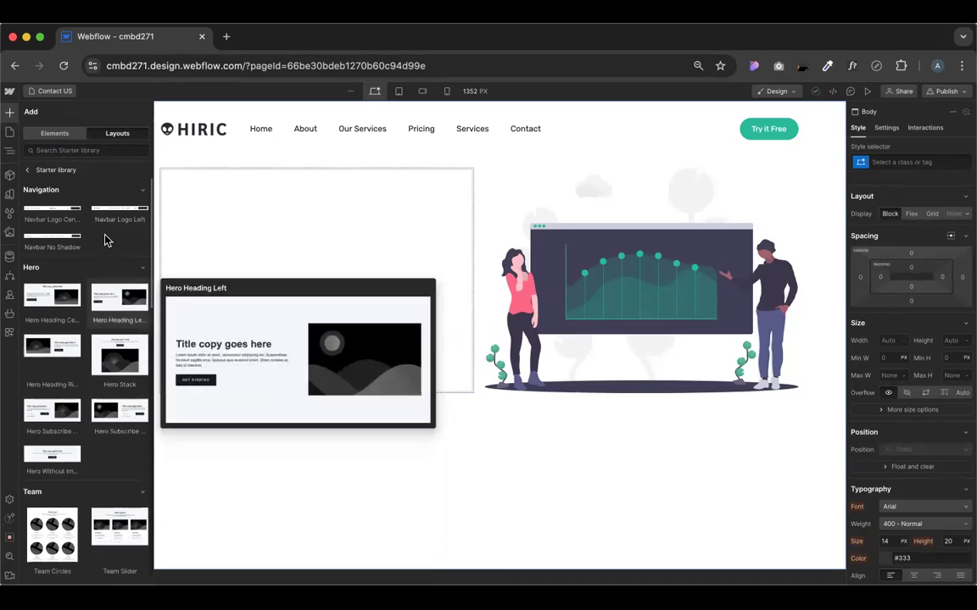
Drag the Logos Quote Block onto the canvas below the hero section
left_click(26, 170)
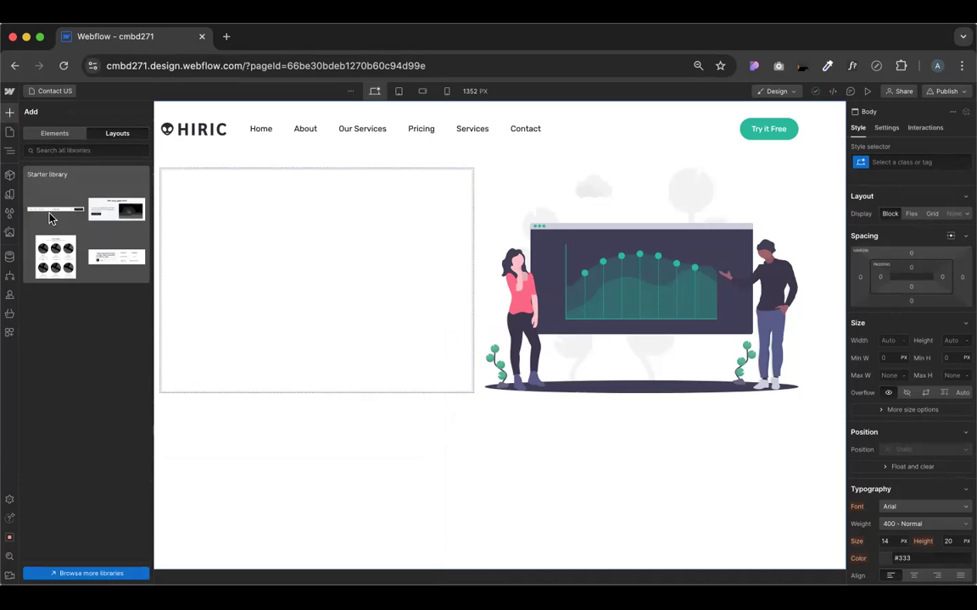
left_click(58, 270)
scroll(78, 368, "down", 5)
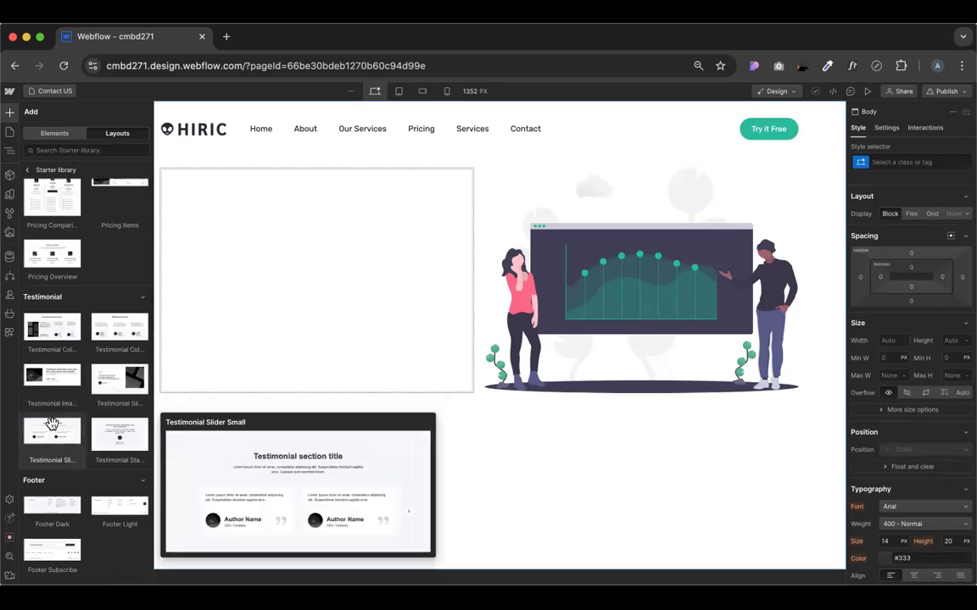
scroll(85, 335, "up", 2)
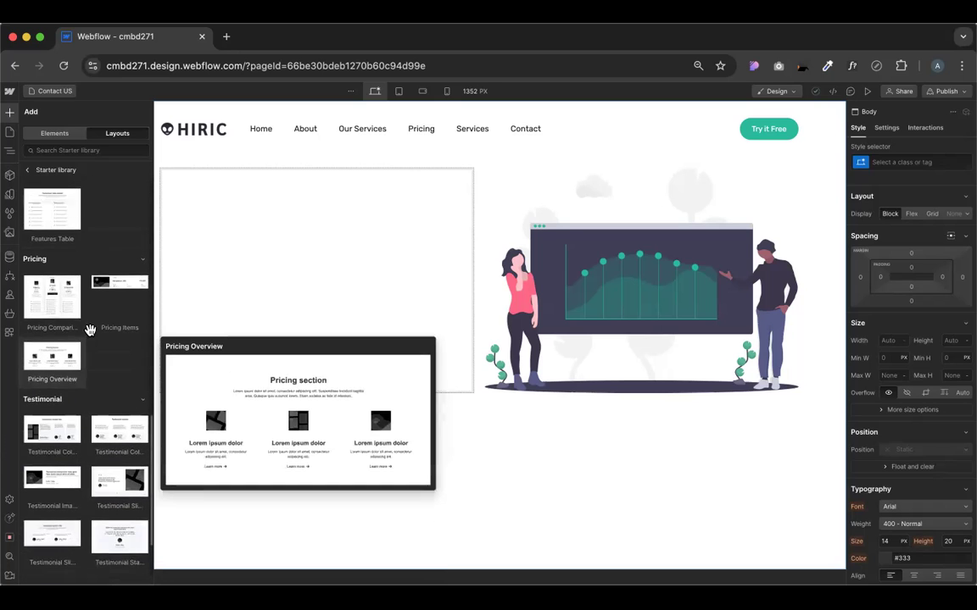
scroll(93, 322, "up", 3)
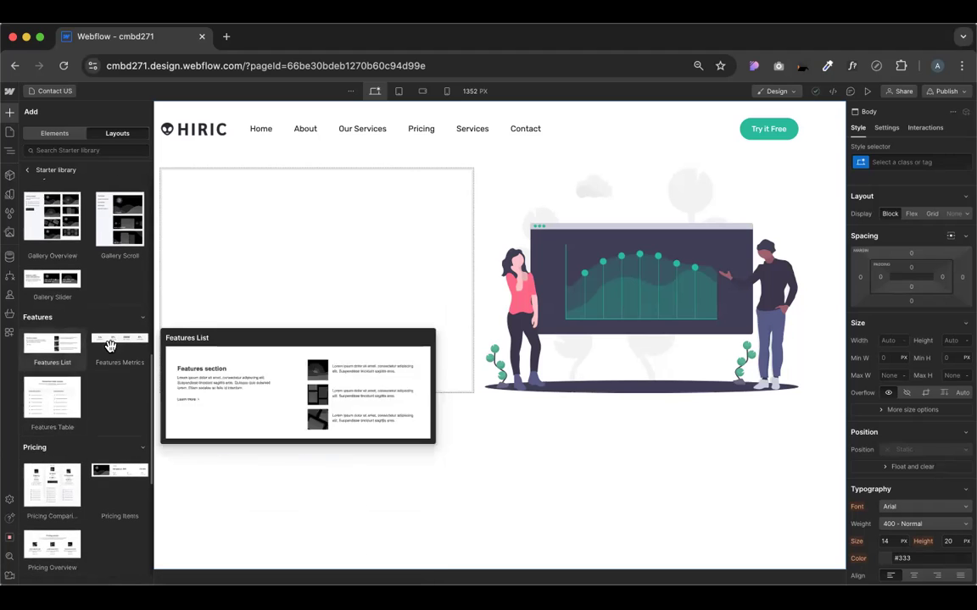
scroll(58, 341, "up", 2)
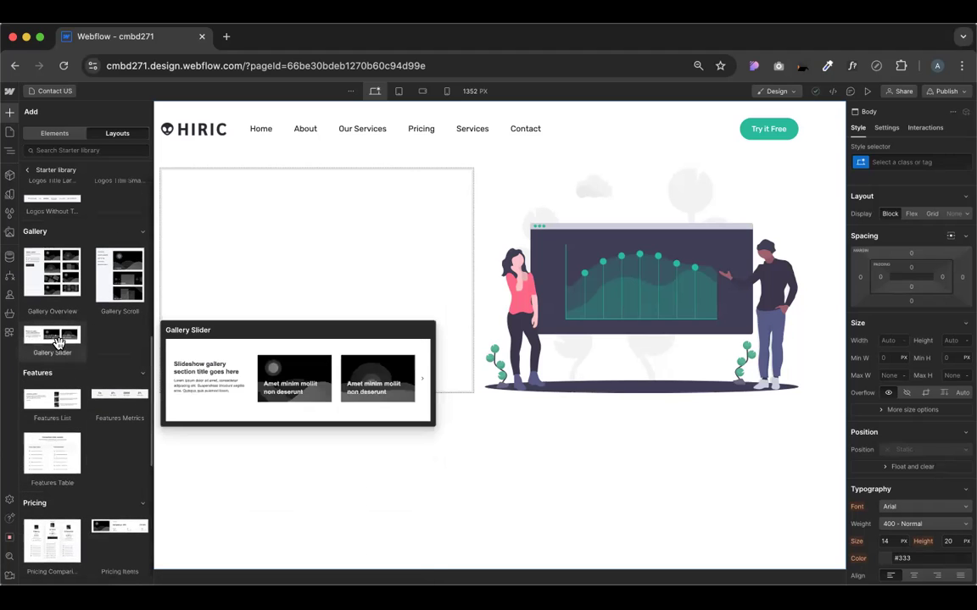
scroll(78, 285, "up", 1)
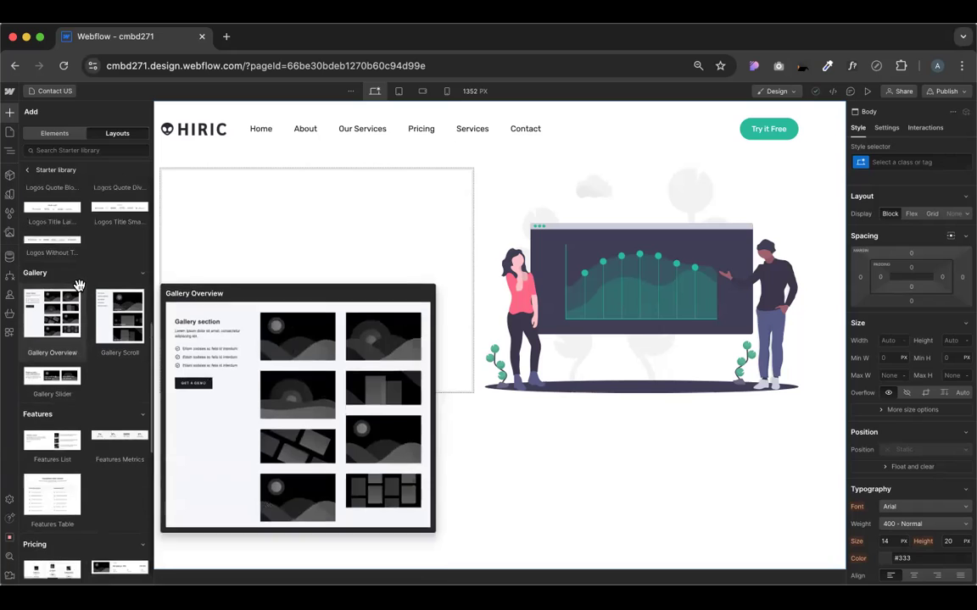
scroll(72, 259, "up", 1)
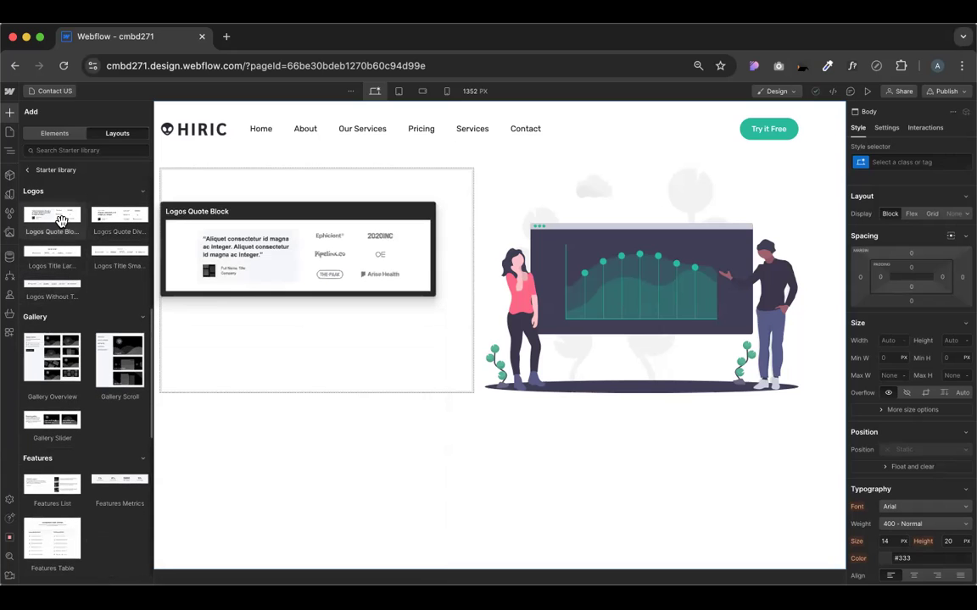
left_click_drag(61, 221, 445, 437)
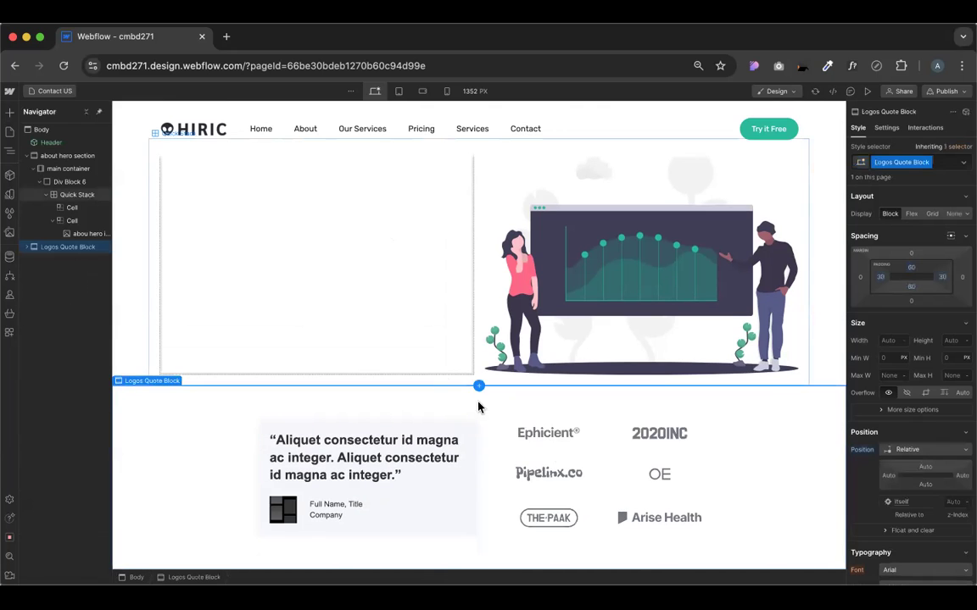
Delete the client logos grid and the quote wrapper from the Logos Quote Block
left_click(579, 440)
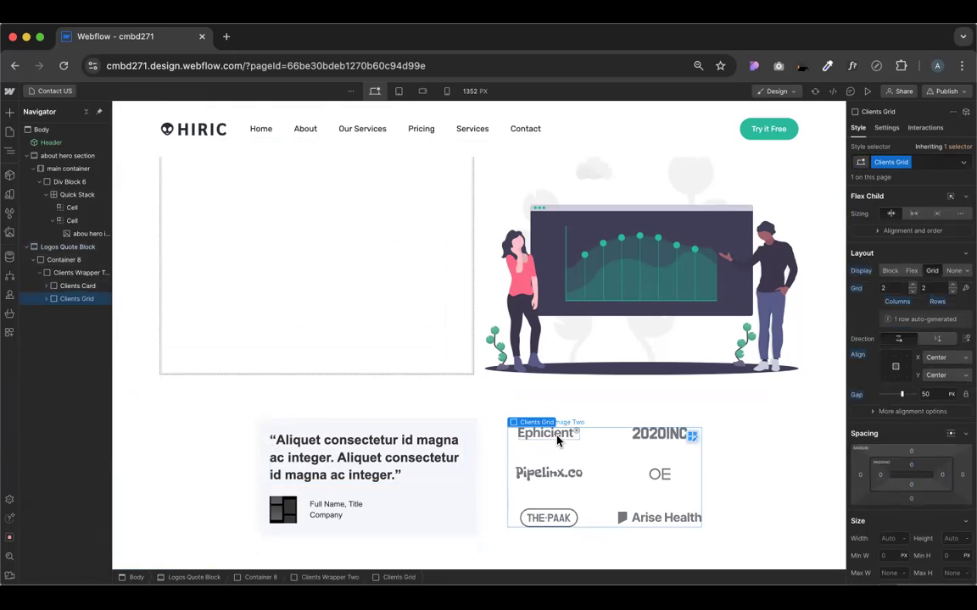
key("Delete")
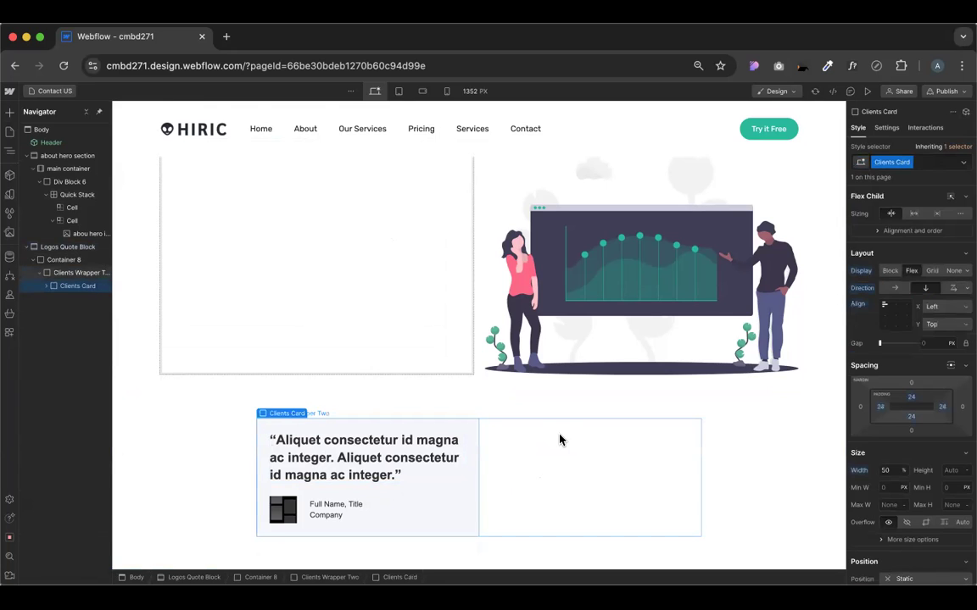
left_click(559, 440)
left_click(9, 112)
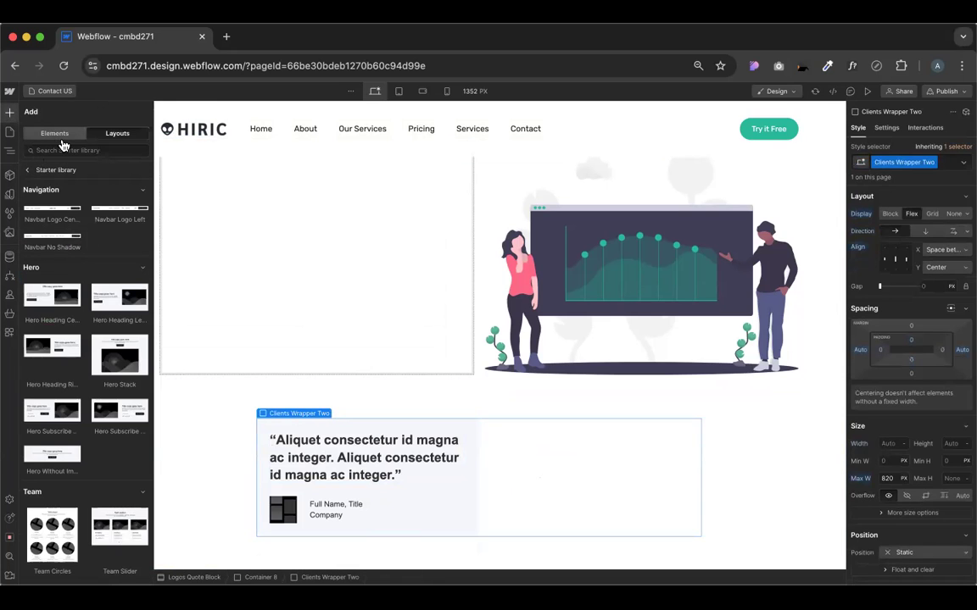
left_click(58, 138)
left_click_drag(551, 377, 547, 440)
left_click(576, 434)
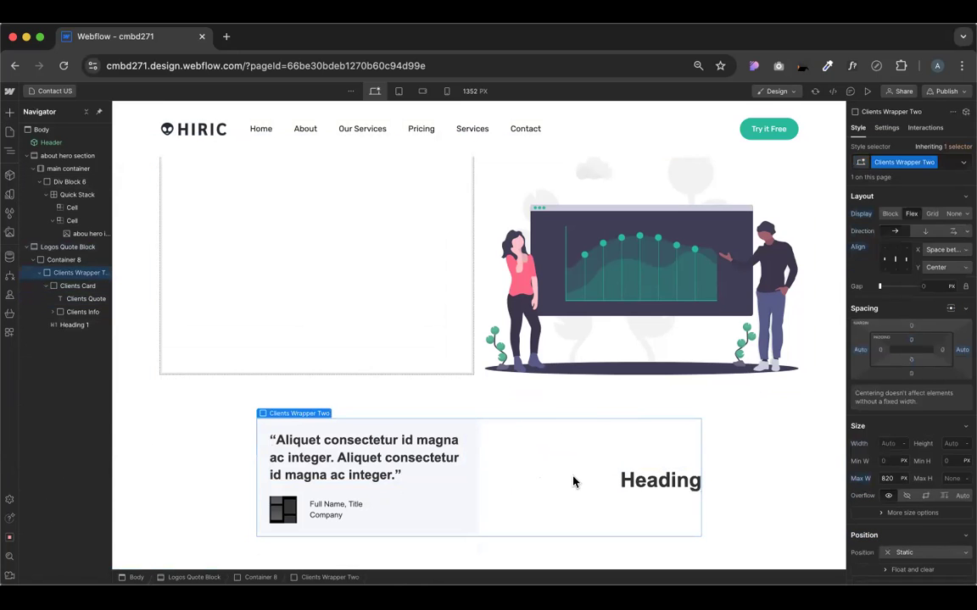
key("Delete")
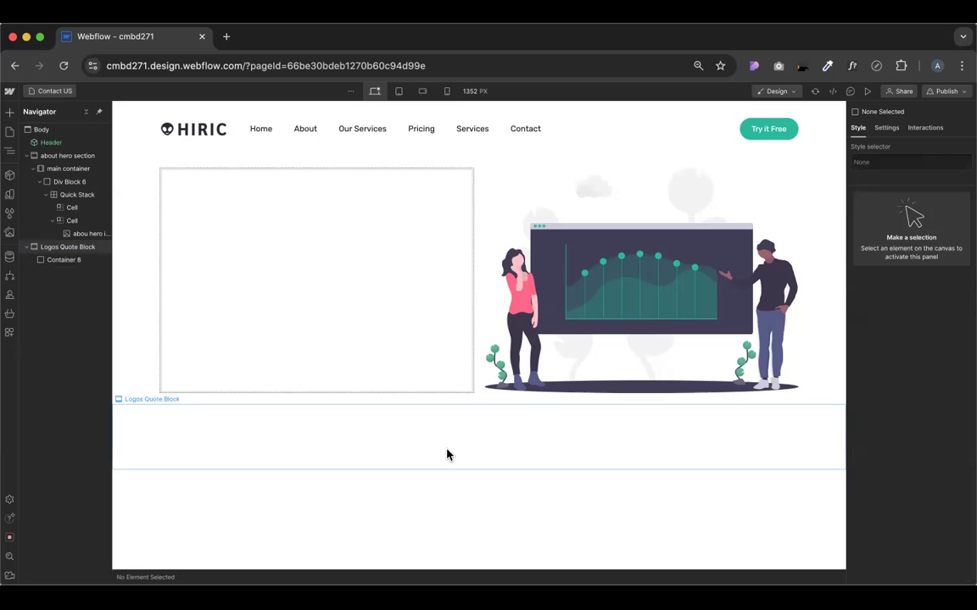
Insert a two-cell Quick Stack into the Logos Quote Block via quick find
left_click(447, 455)
key("super+k")
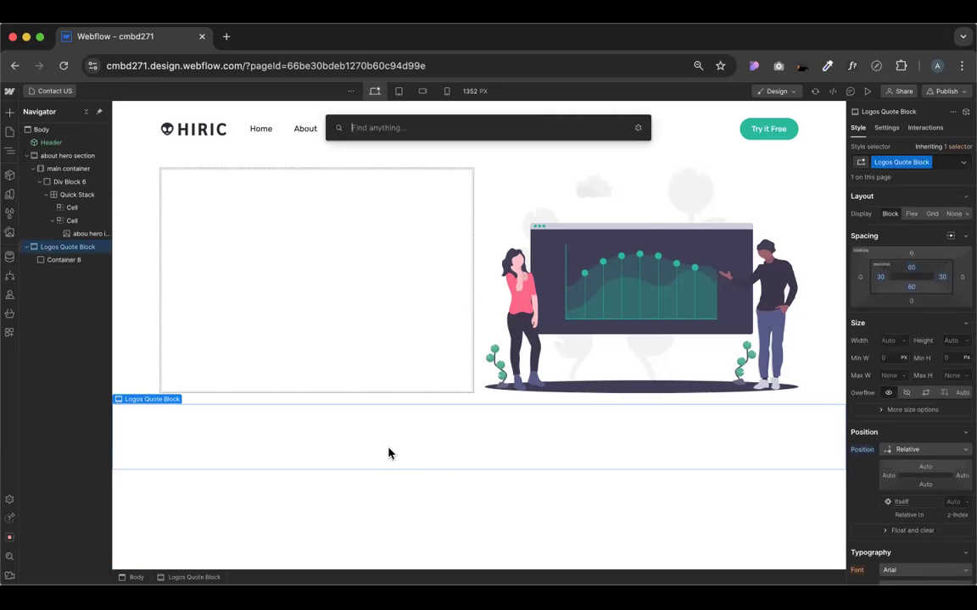
type("w")
key("BackSpace")
type("qu")
key("Return")
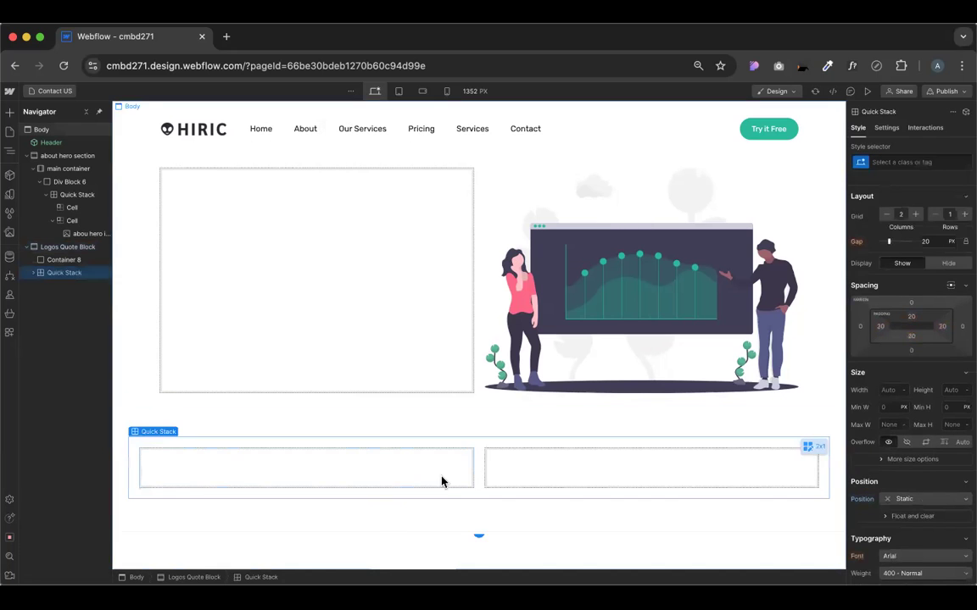
left_click(502, 486)
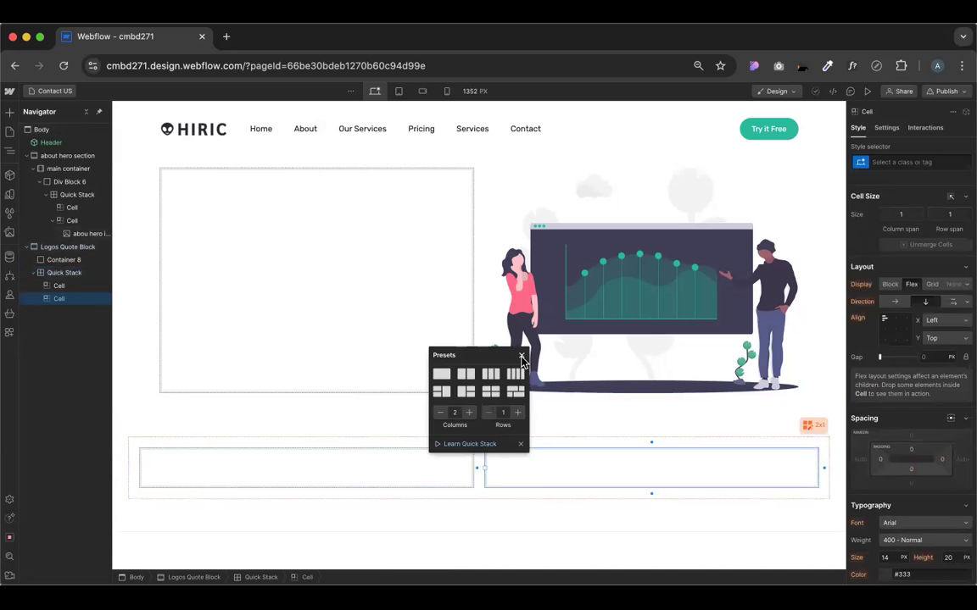
left_click(521, 356)
left_click(434, 466)
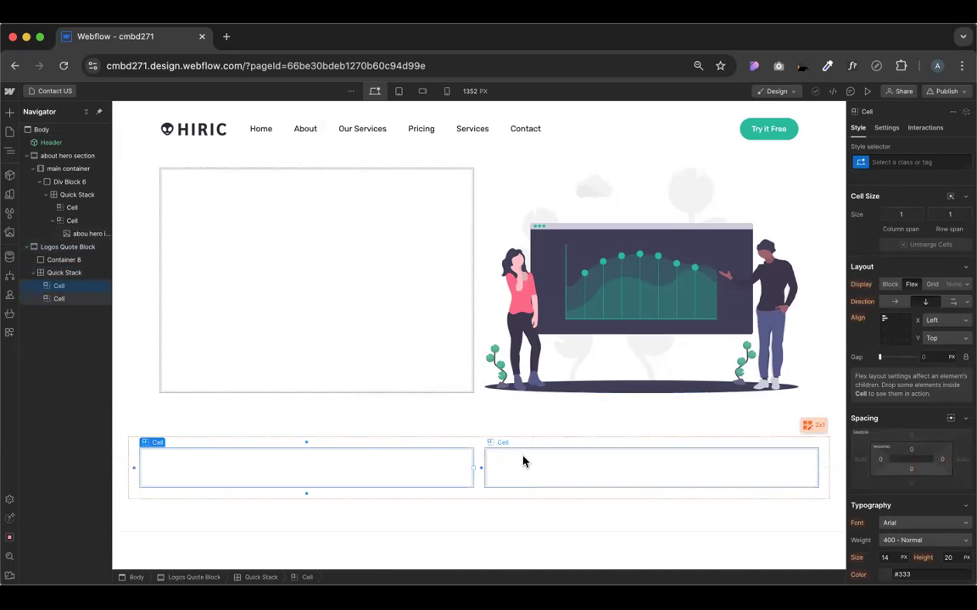
left_click(523, 462)
key("super+e")
Add a heading with a sample phone number to the second cell and duplicate it
type("he")
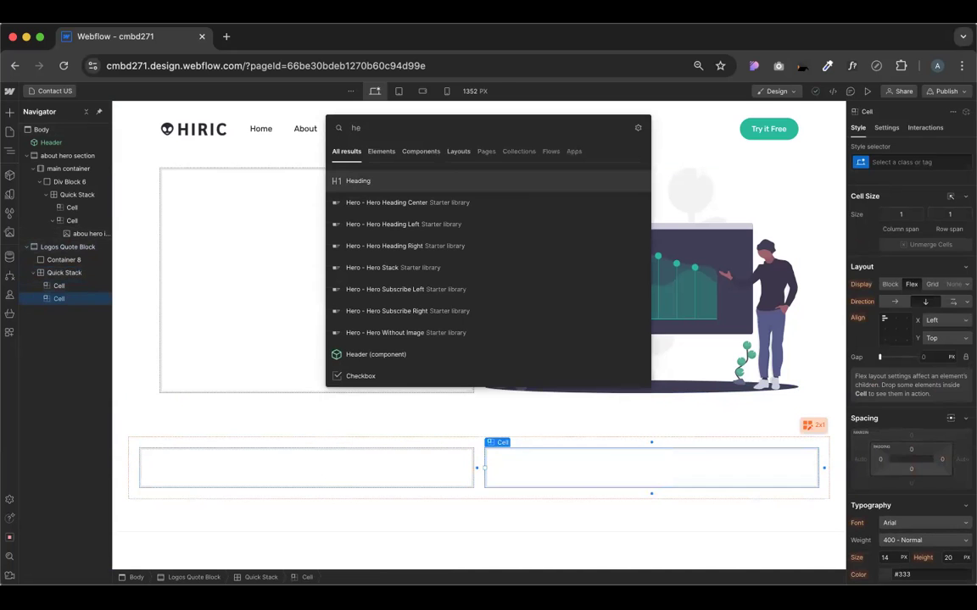
key("Return")
double_click(536, 471)
type("Phone:")
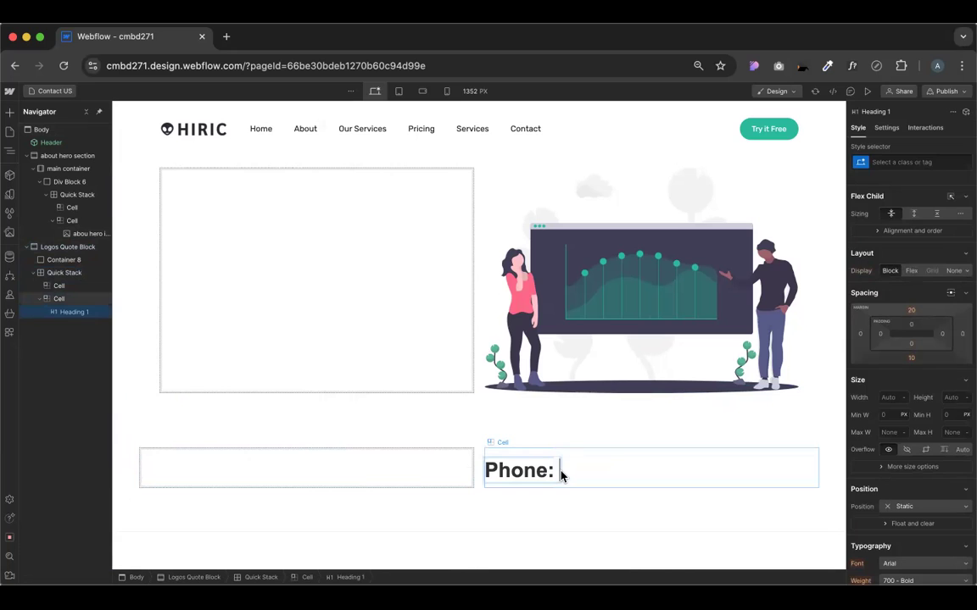
type(" 1234679")
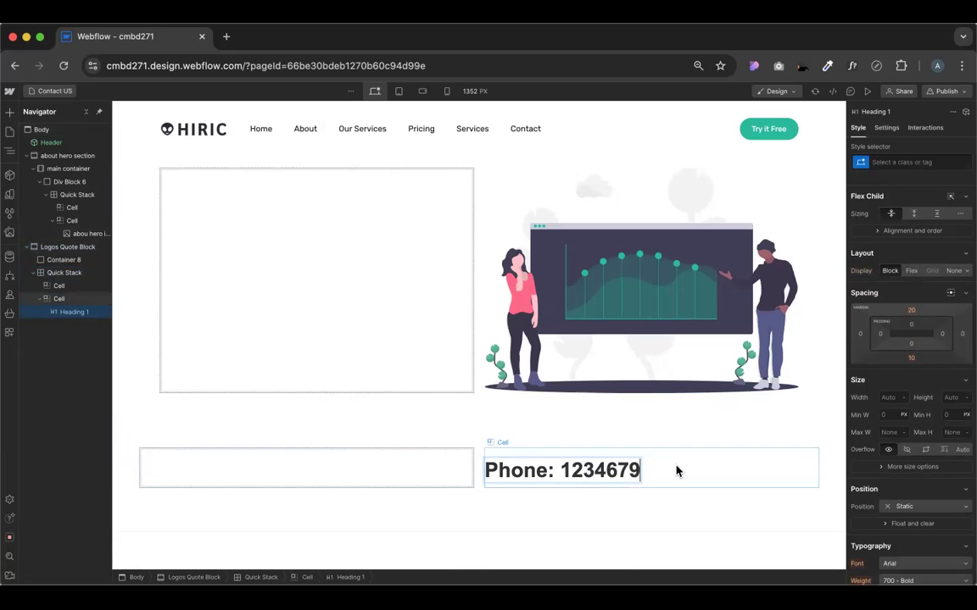
key("Escape")
key("super+d")
key("super+d")
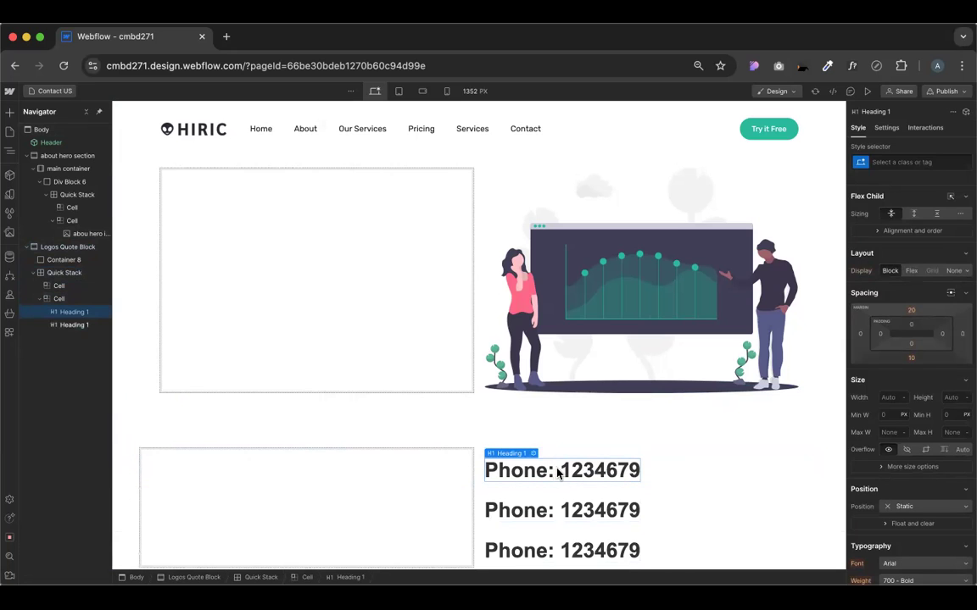
Change the duplicated heading into an Email line with a sample e-mail address
left_click(526, 509)
double_click(526, 509)
type("Email")
double_click(578, 510)
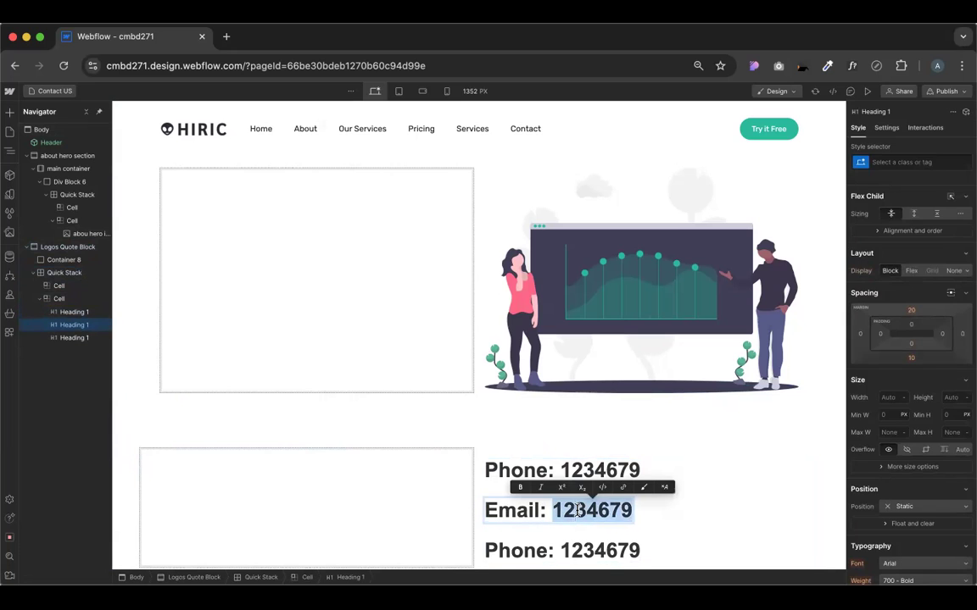
type("ad")
type("@")
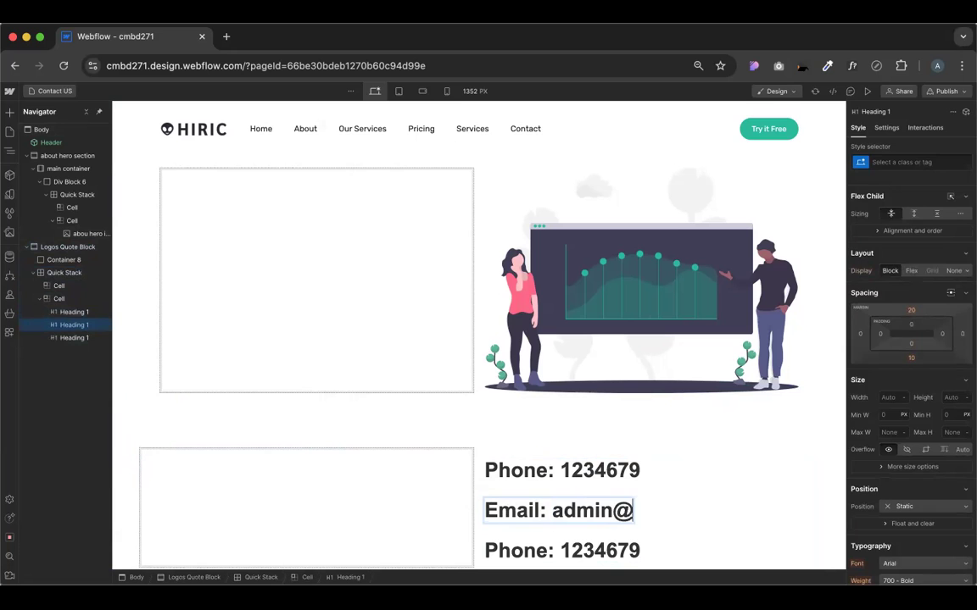
type("email.com")
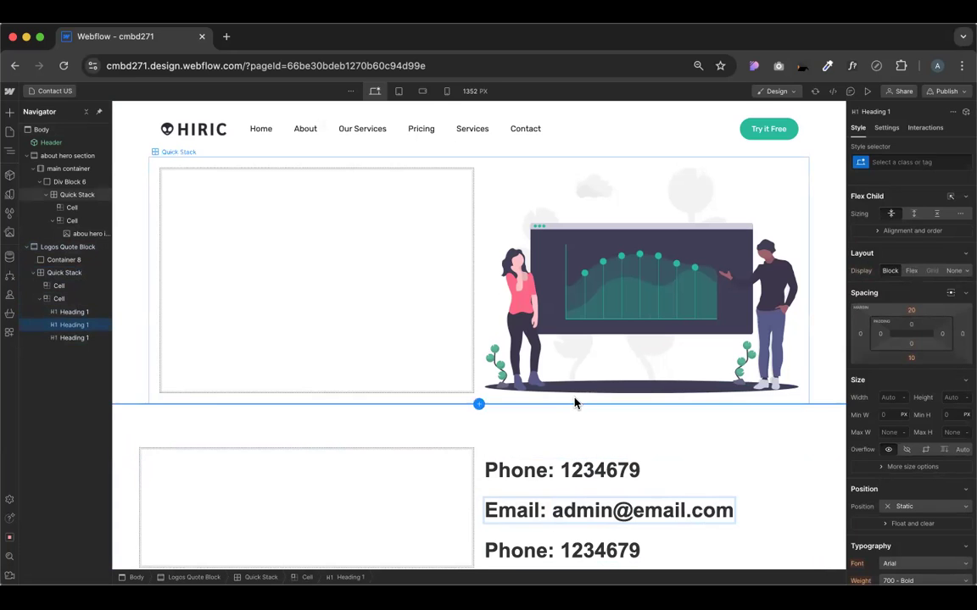
Turn the third heading into a Location line with the Dhaka street address
scroll(576, 401, "down", 2)
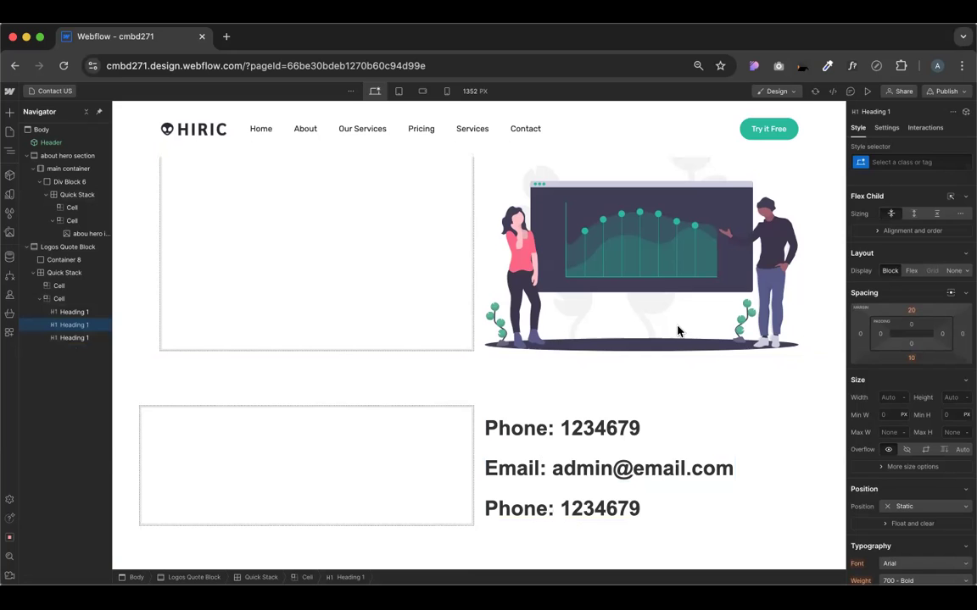
left_click(848, 93)
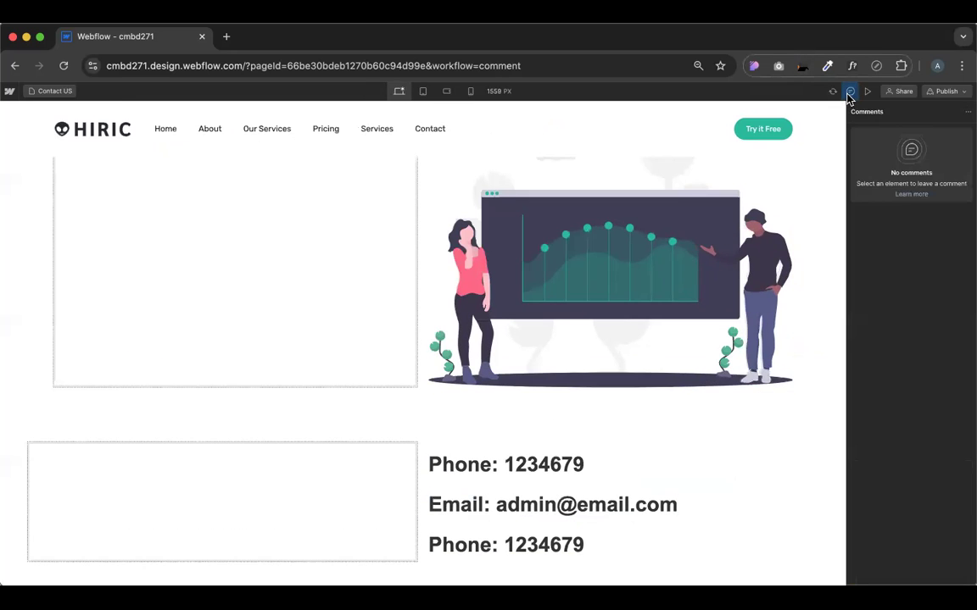
left_click(850, 93)
double_click(525, 507)
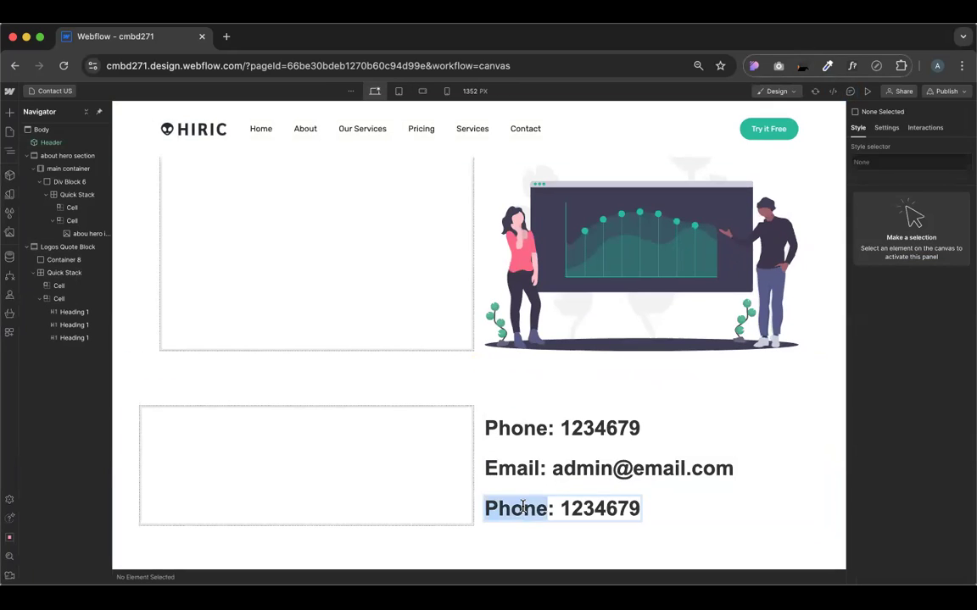
type("Location")
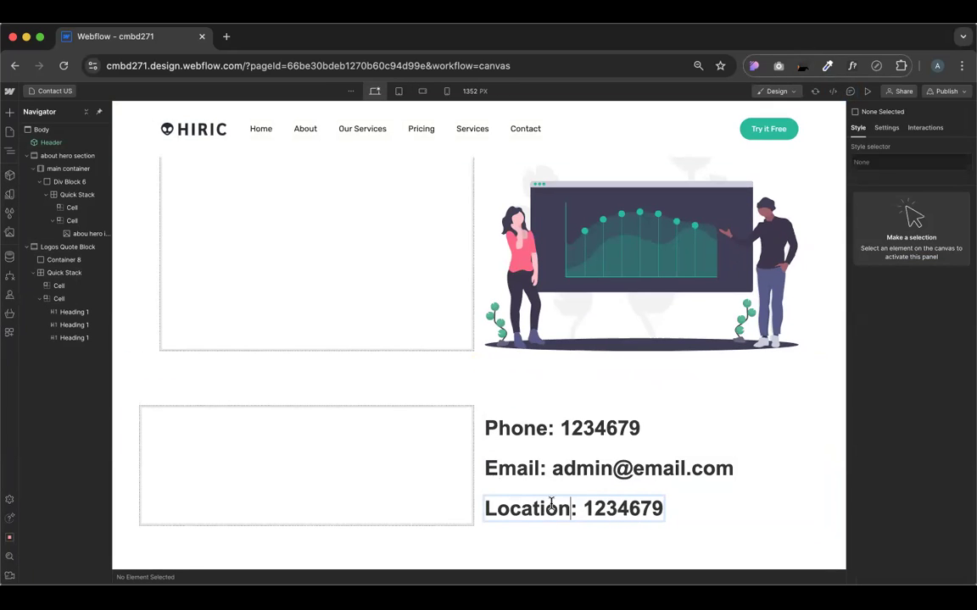
double_click(609, 509)
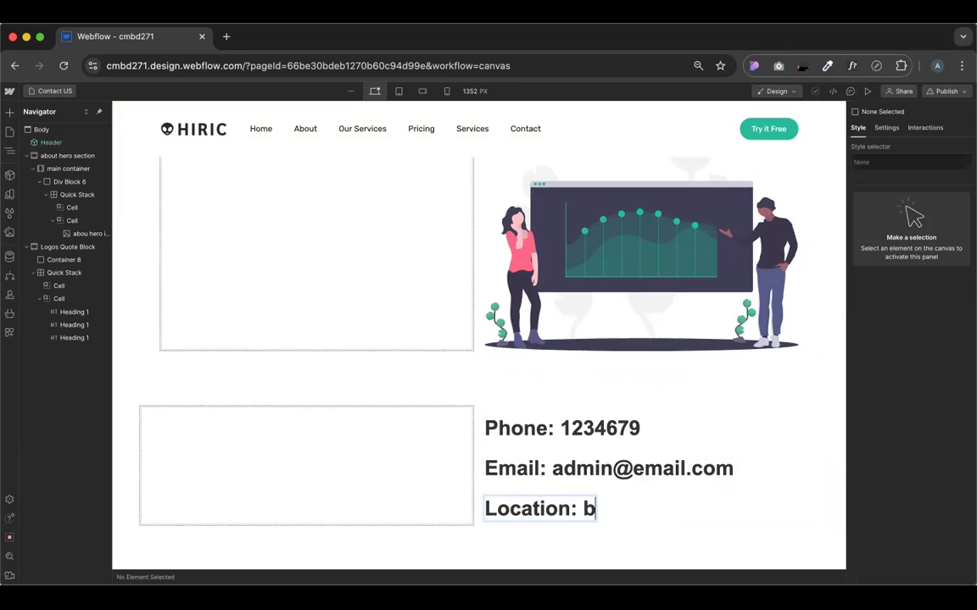
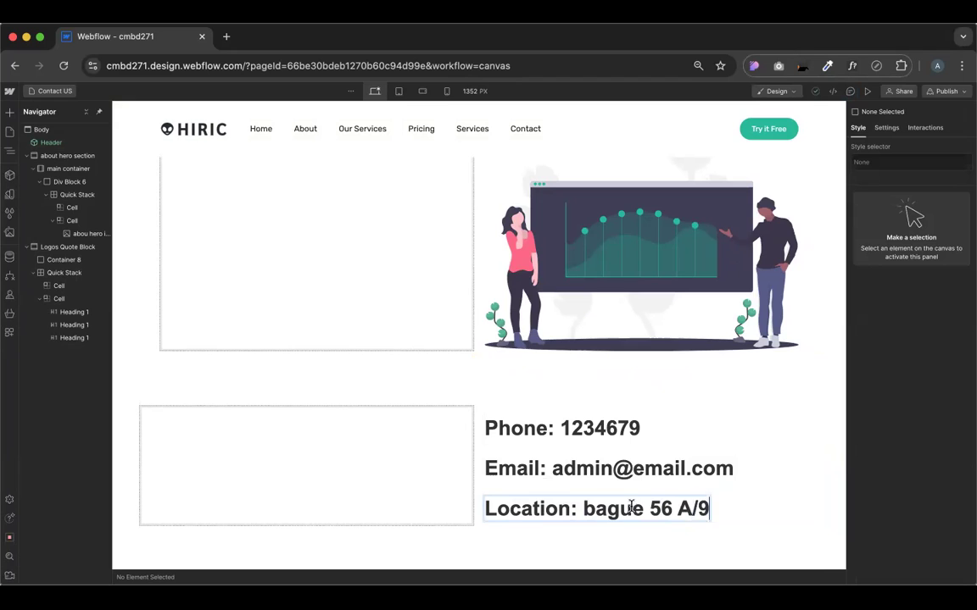
key("Escape")
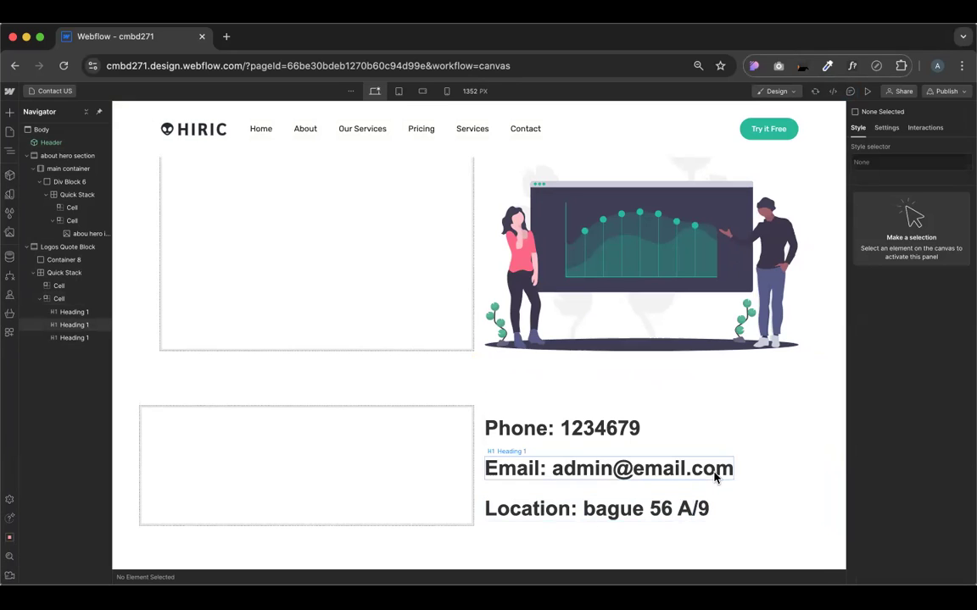
left_click(612, 514)
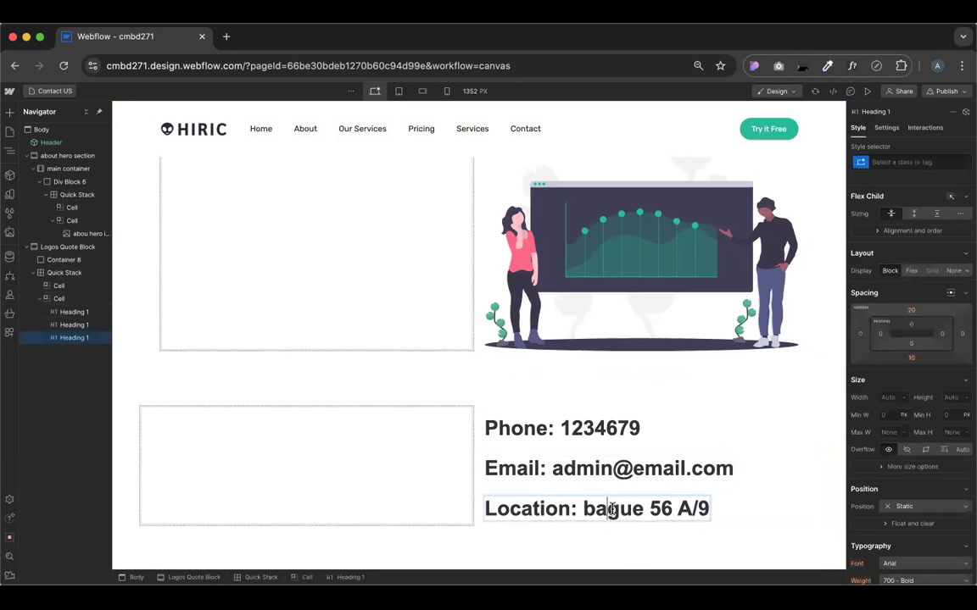
double_click(611, 512)
type("Dhaka")
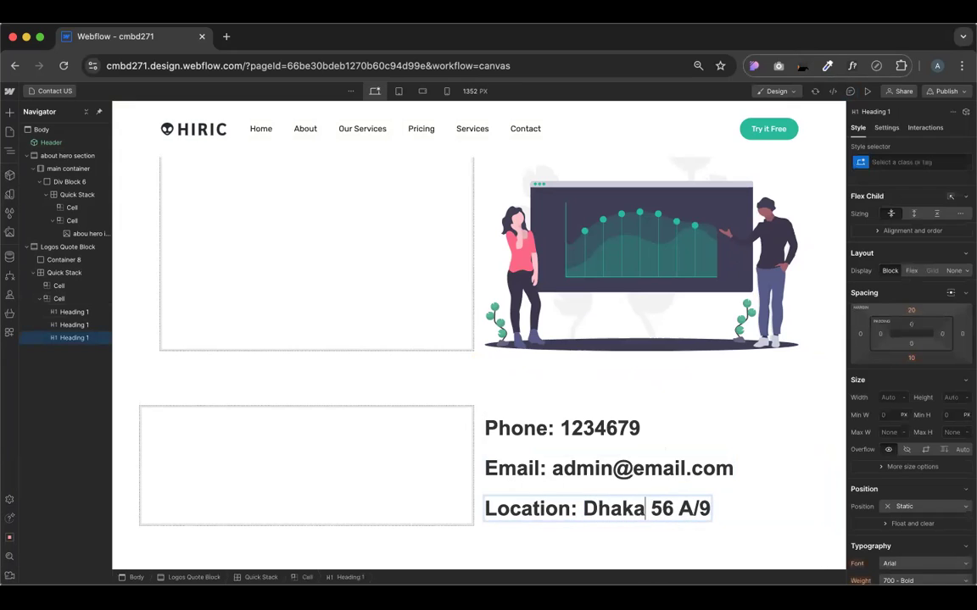
key("Escape")
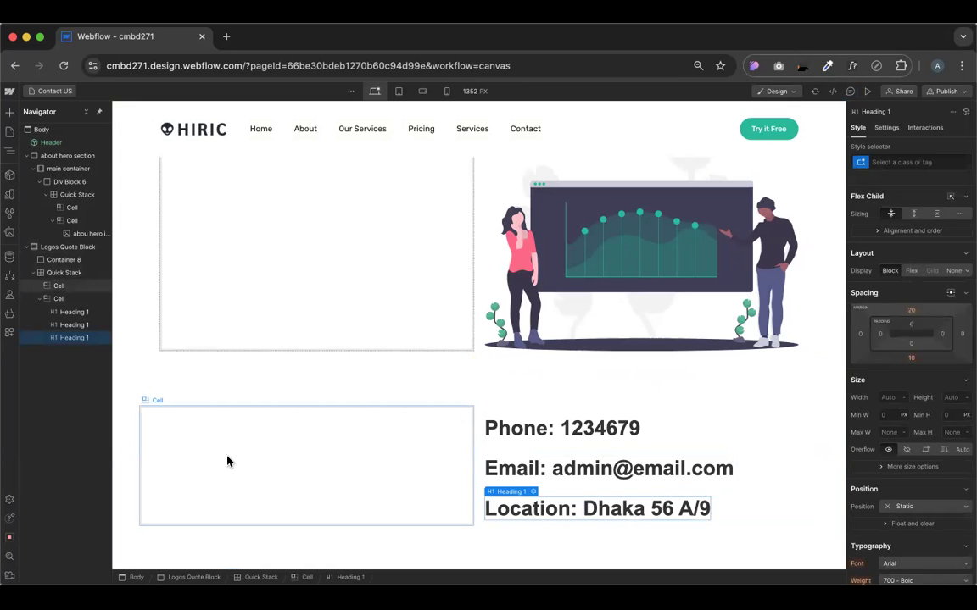
left_click(263, 459)
Drag a Form Block into the empty hero cell and set its width to 100%
scroll(430, 387, "up", 1)
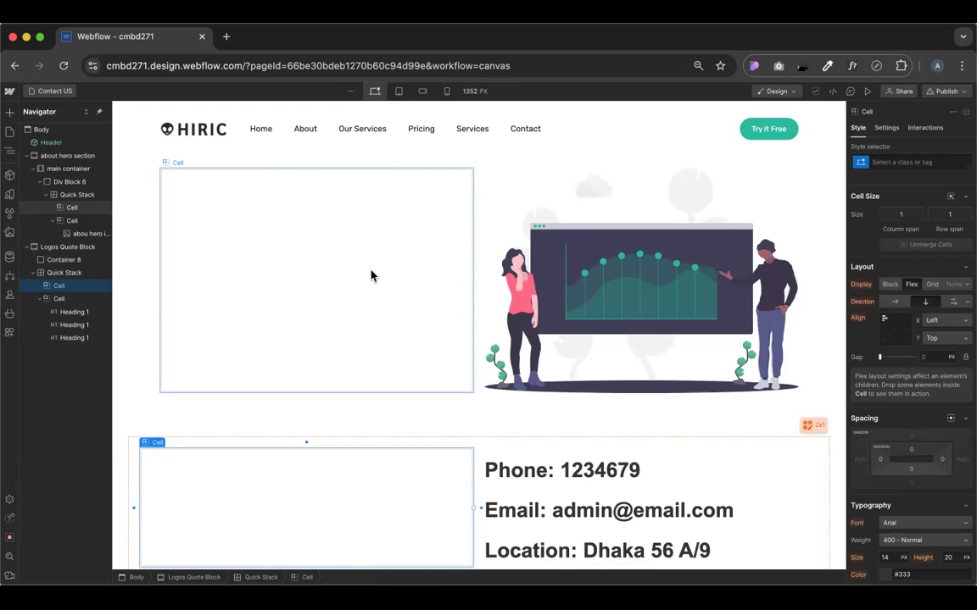
left_click(8, 113)
scroll(72, 230, "down", 8)
scroll(71, 230, "up", 4)
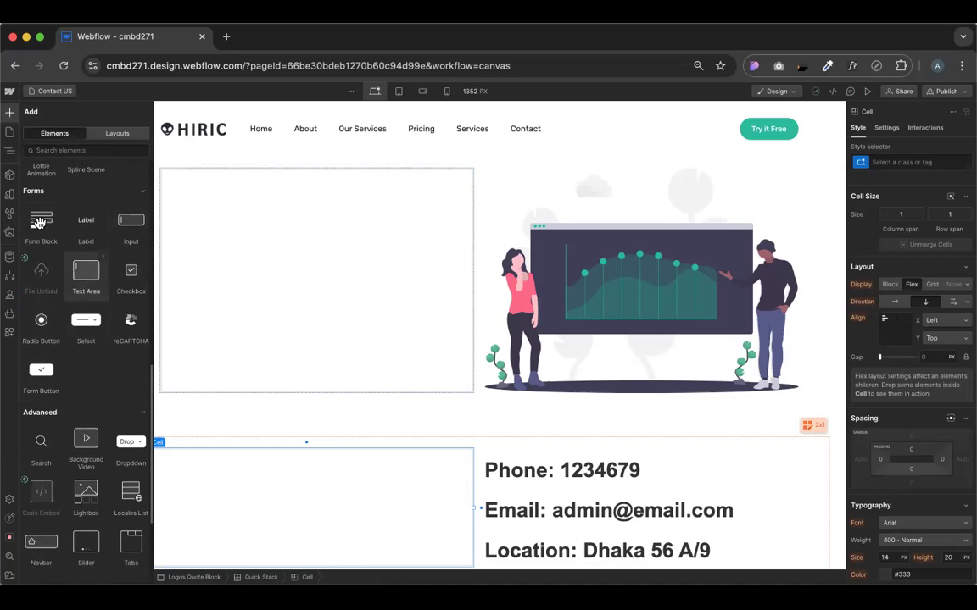
left_click_drag(41, 223, 282, 255)
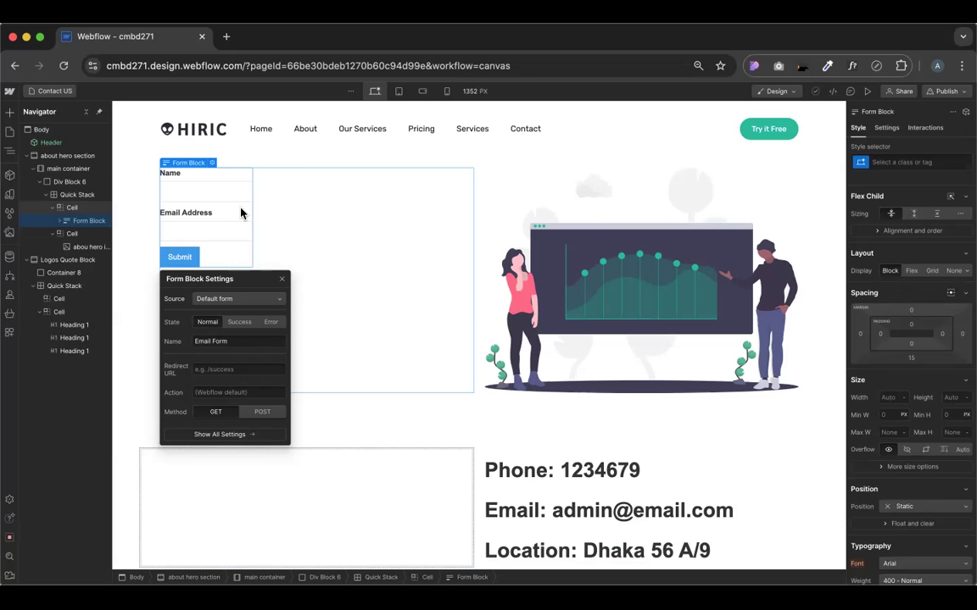
left_click(890, 398)
type("100")
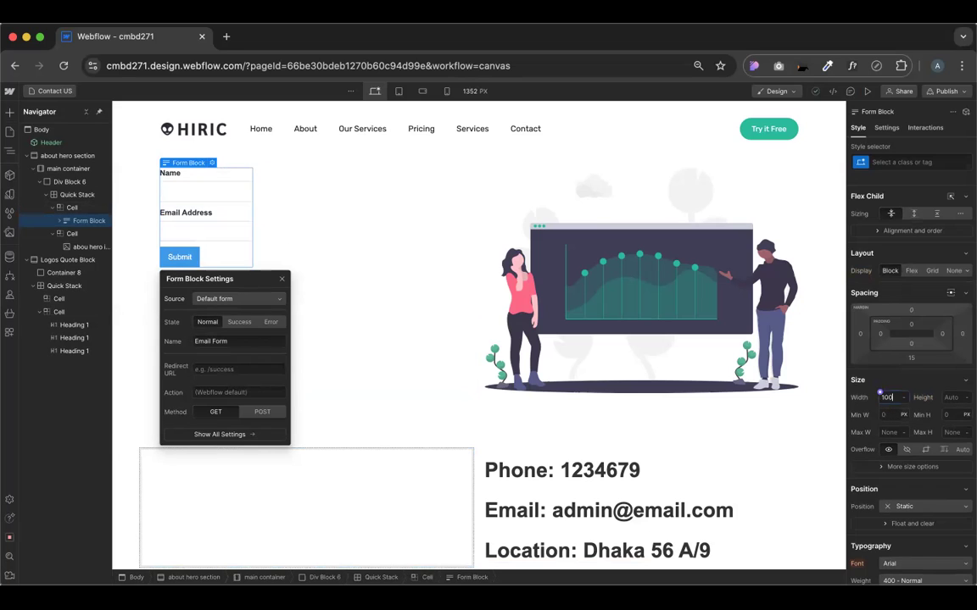
key("Return")
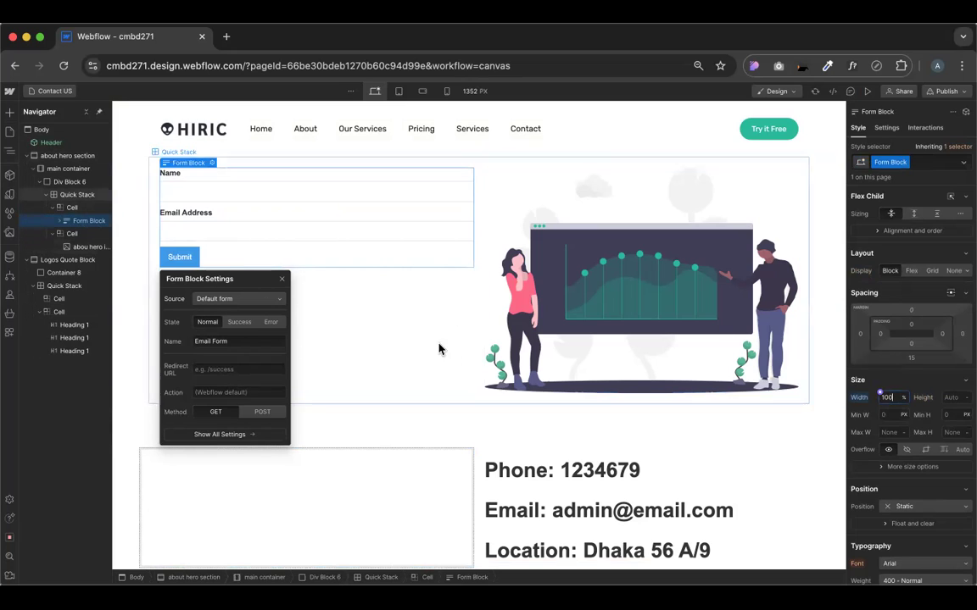
left_click(409, 332)
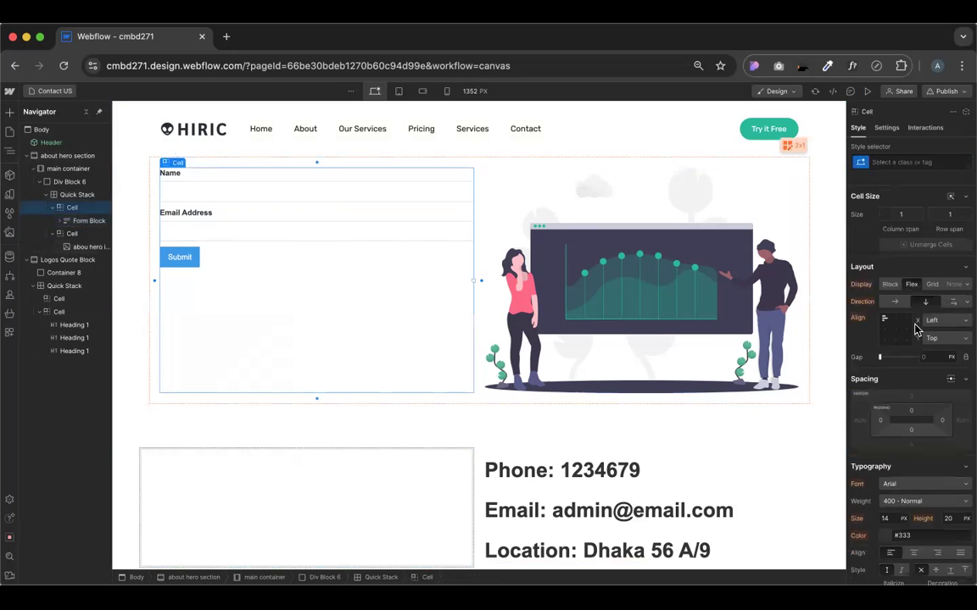
Set the hero cell's Align Y to Center, then check the Name and Email fields
left_click(884, 330)
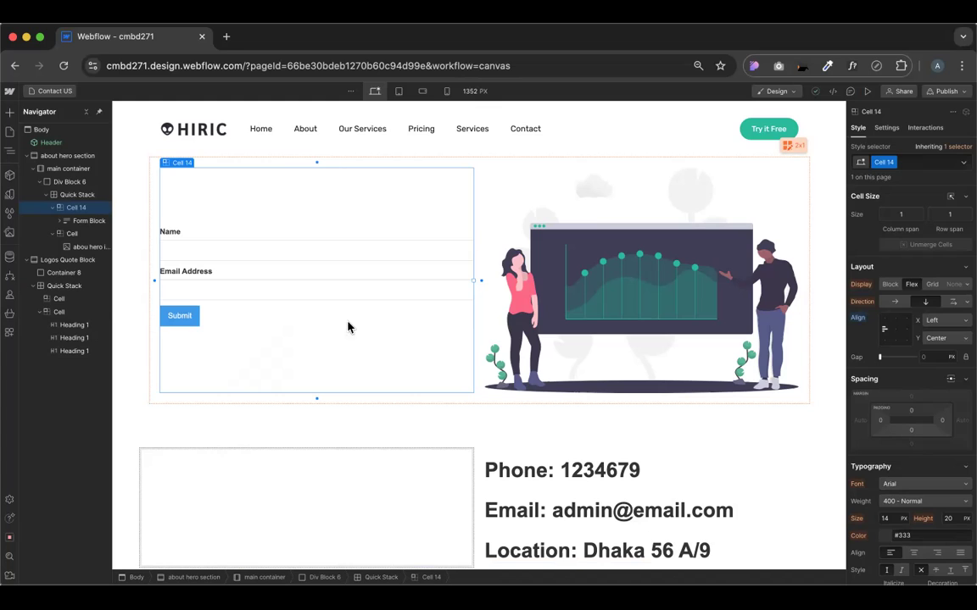
left_click(185, 256)
left_click(246, 299)
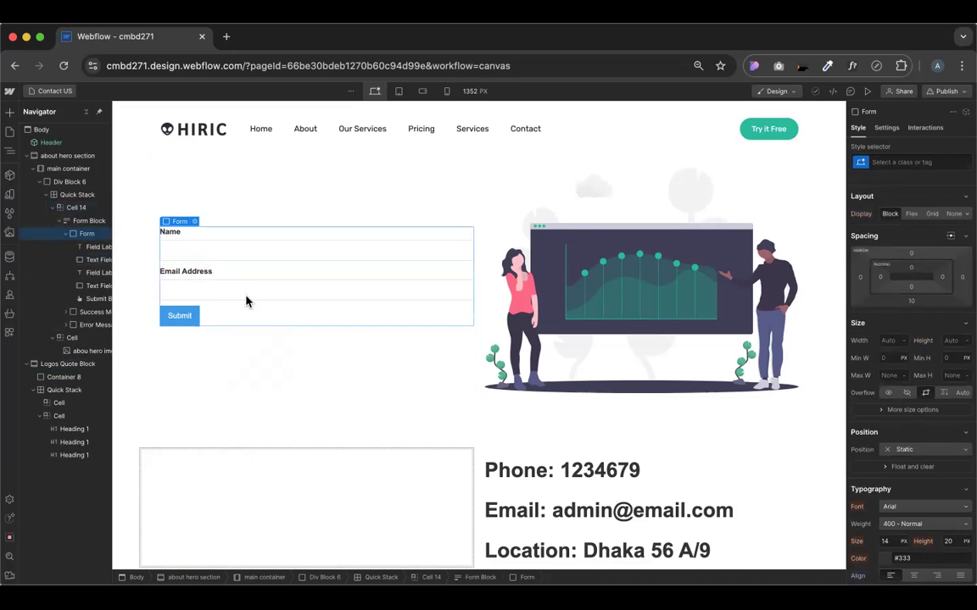
left_click(245, 301)
left_click(226, 259)
left_click(244, 288)
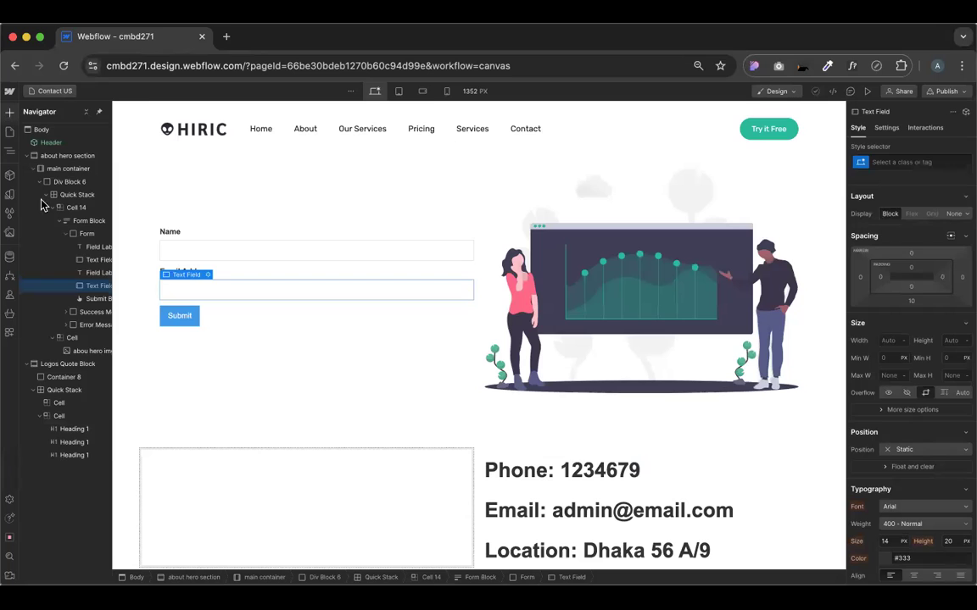
Add a text area below the Email Address field
key("a")
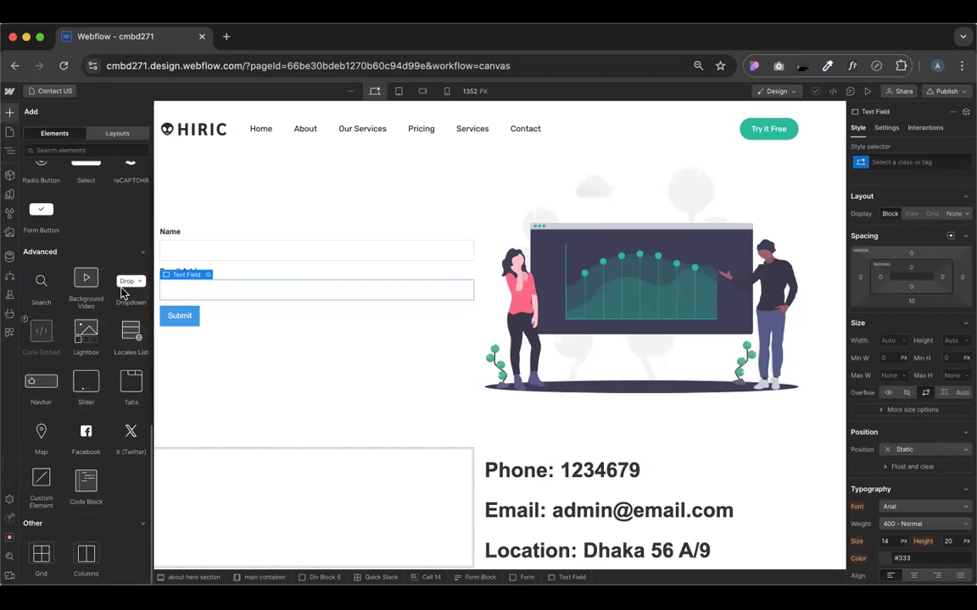
scroll(121, 293, "up", 3)
scroll(121, 293, "up", 1)
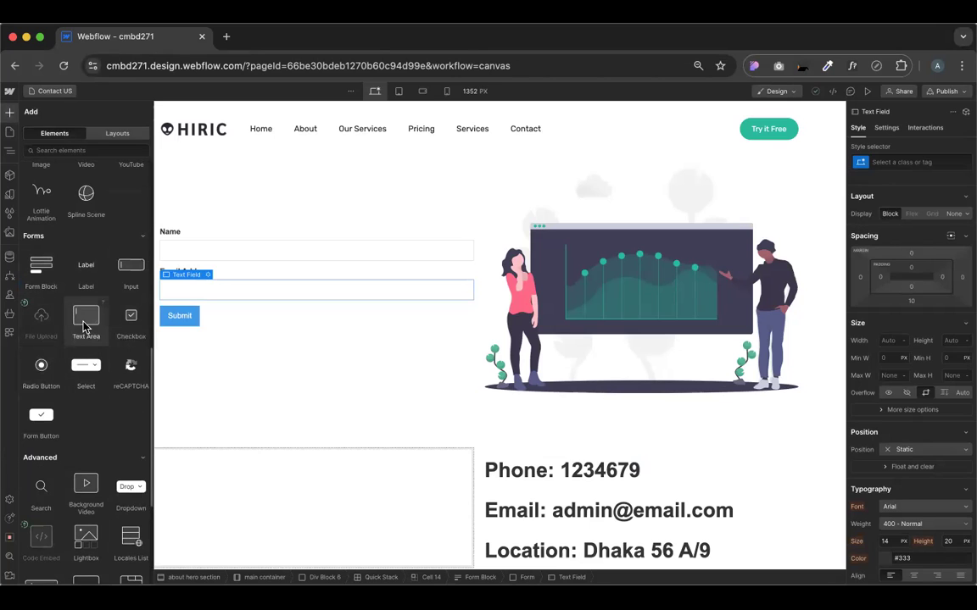
left_click_drag(77, 317, 192, 304)
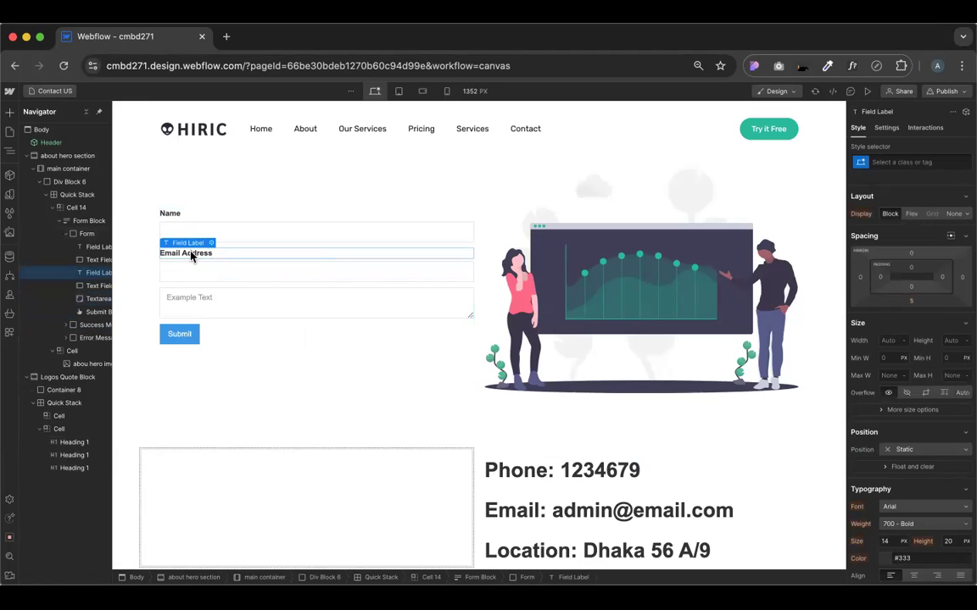
Add a new field label to the form
left_click(11, 113)
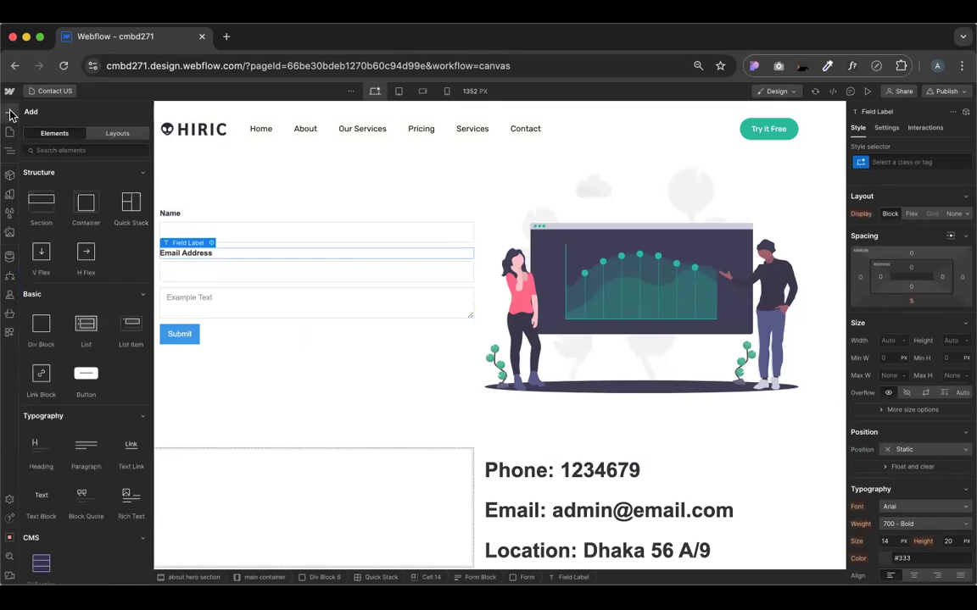
scroll(89, 327, "down", 2)
scroll(94, 288, "up", 2)
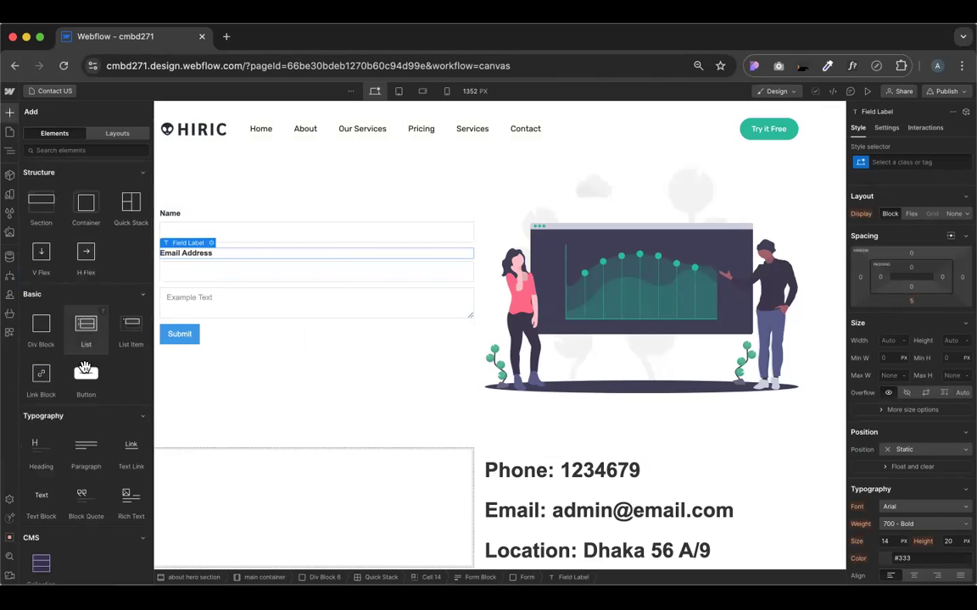
scroll(85, 360, "down", 2)
scroll(94, 376, "down", 10)
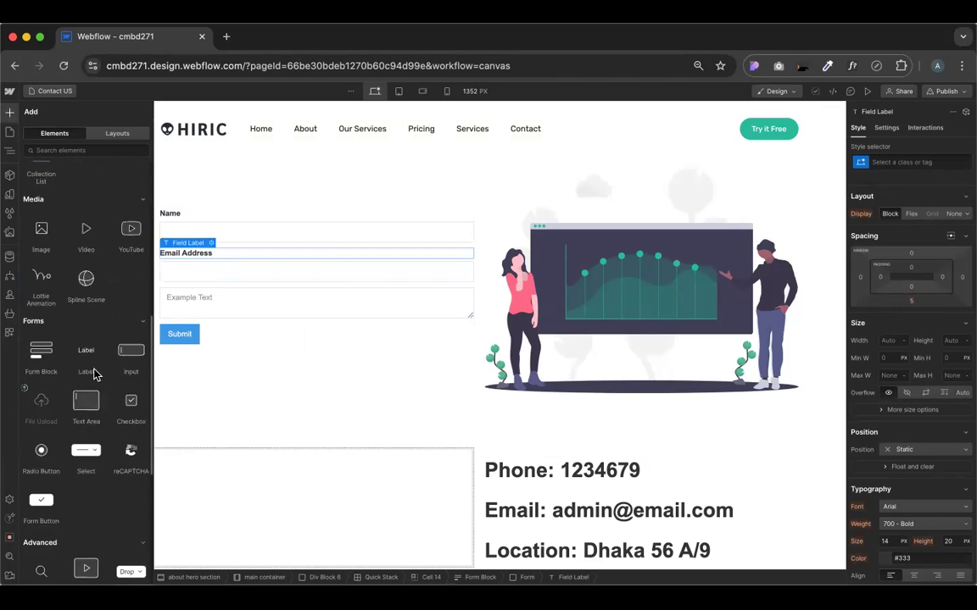
scroll(92, 376, "up", 4)
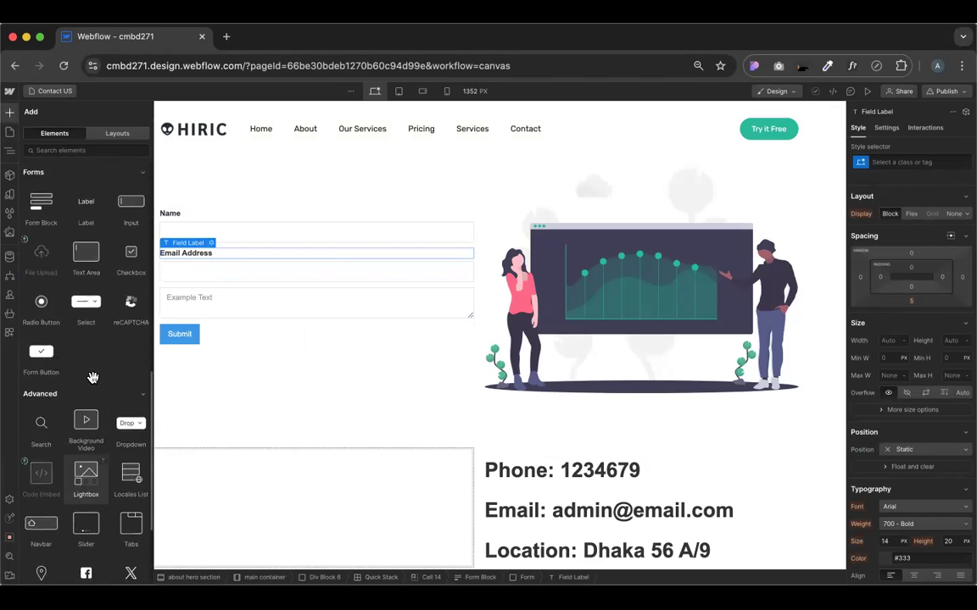
left_click(87, 213)
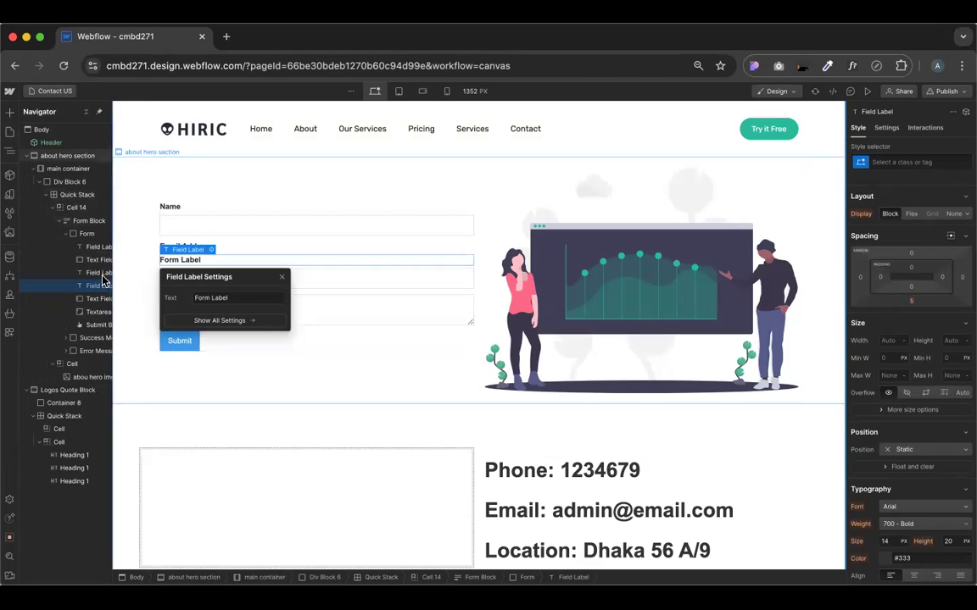
Move the label above the text area and switch the page to preview
left_click(868, 92)
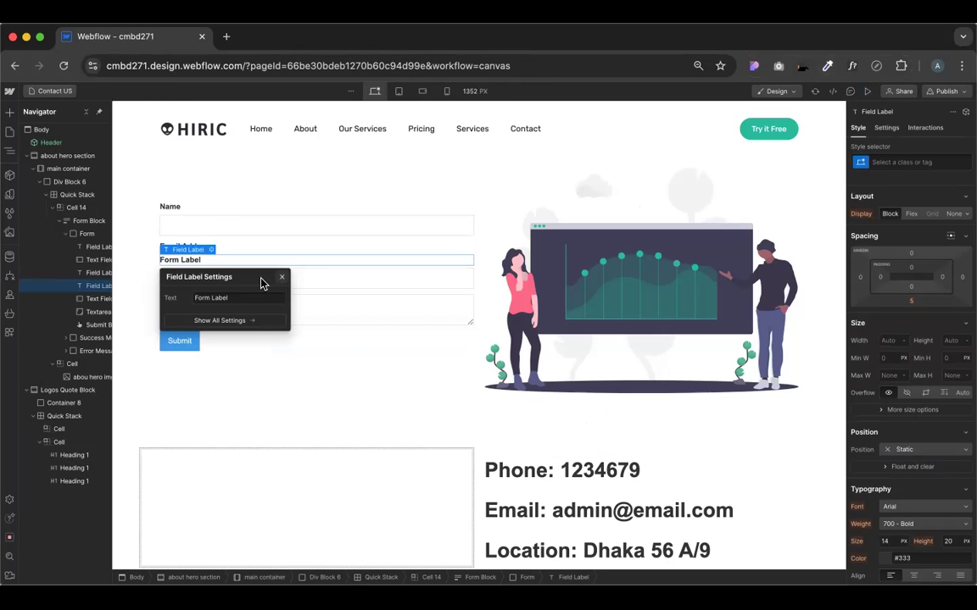
left_click(188, 262)
left_click_drag(188, 283, 187, 290)
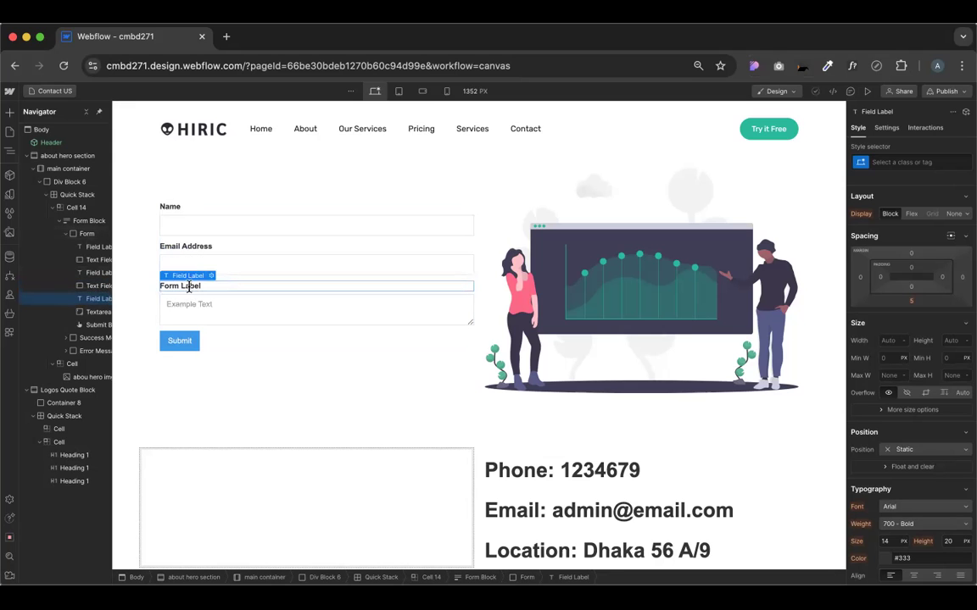
double_click(192, 288)
key("Escape")
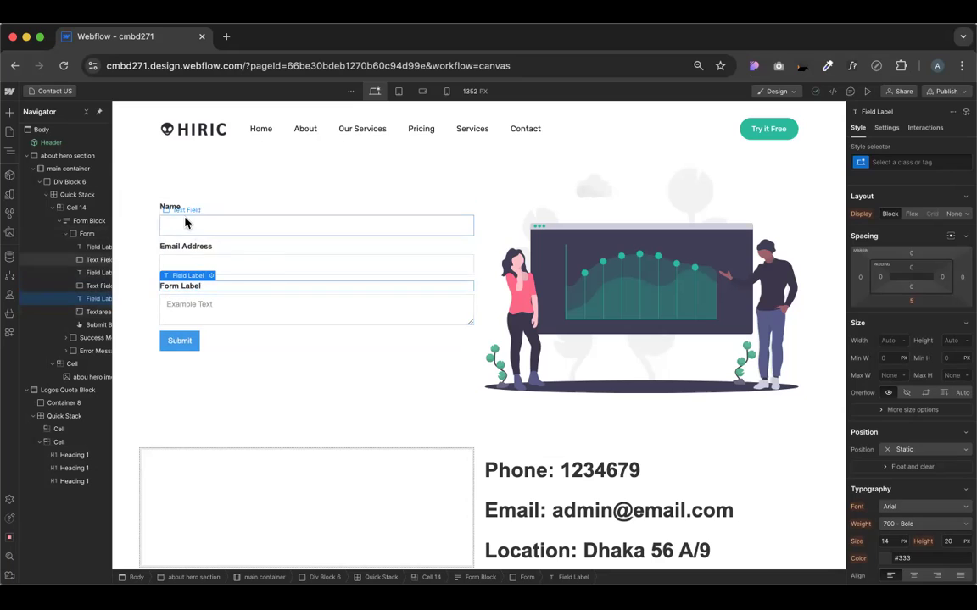
left_click(205, 266)
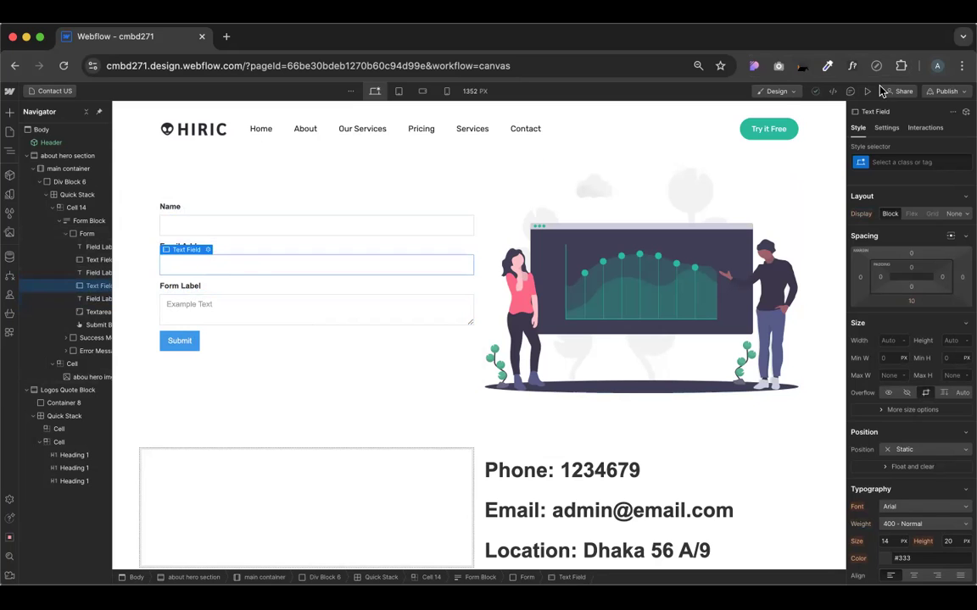
left_click(867, 91)
In preview, fill the form with a name, an incomplete email and the message 'Hi', then submit it
left_click(213, 262)
type("Alamgir")
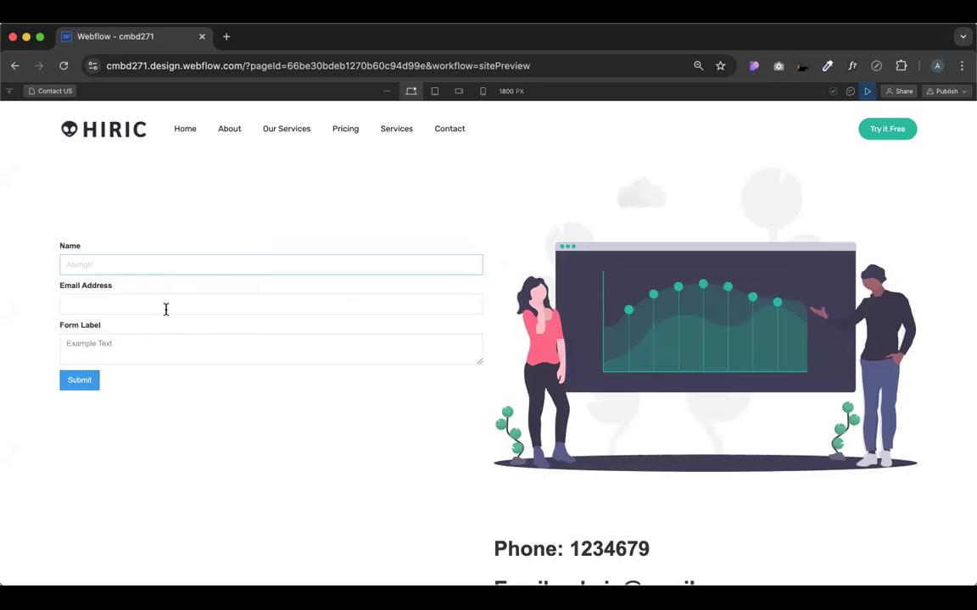
type("gvh")
key("BackSpace")
key("BackSpace")
key("BackSpace")
key("BackSpace")
key("BackSpace")
key("BackSpace")
key("BackSpace")
type("gir")
key("Tab")
type("vjhkbj")
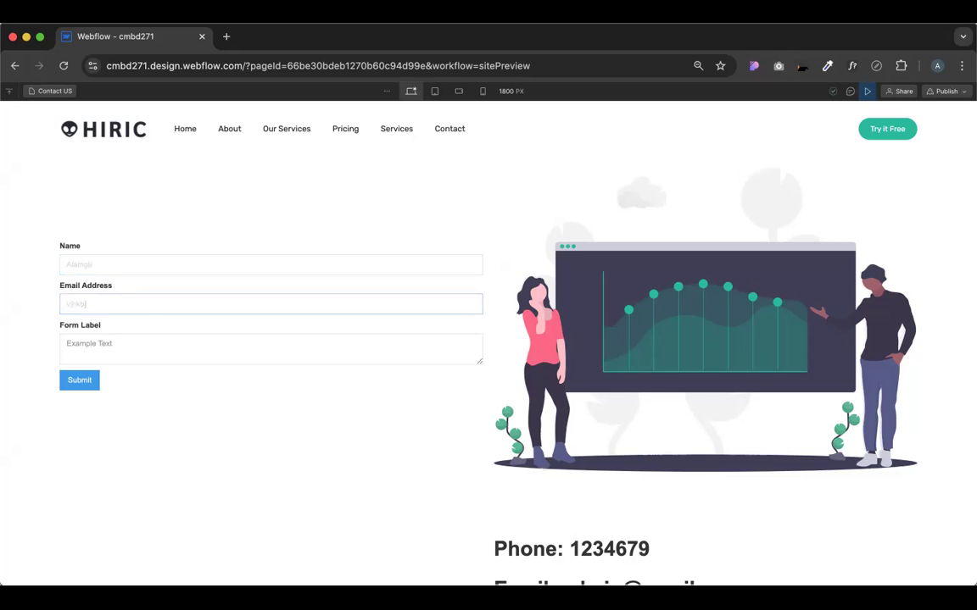
left_click(124, 353)
type("Hi")
left_click(82, 380)
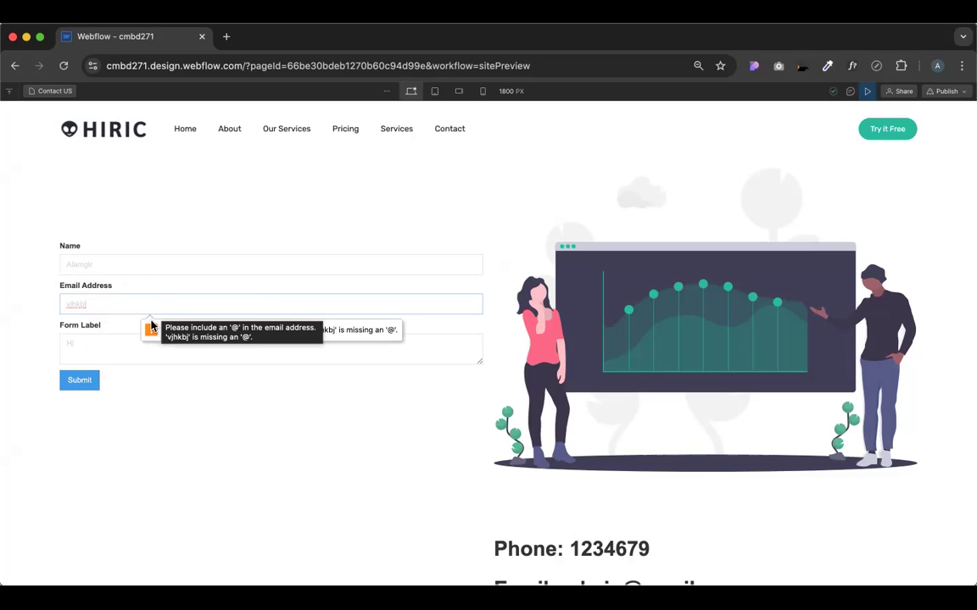
type("@")
key("Return")
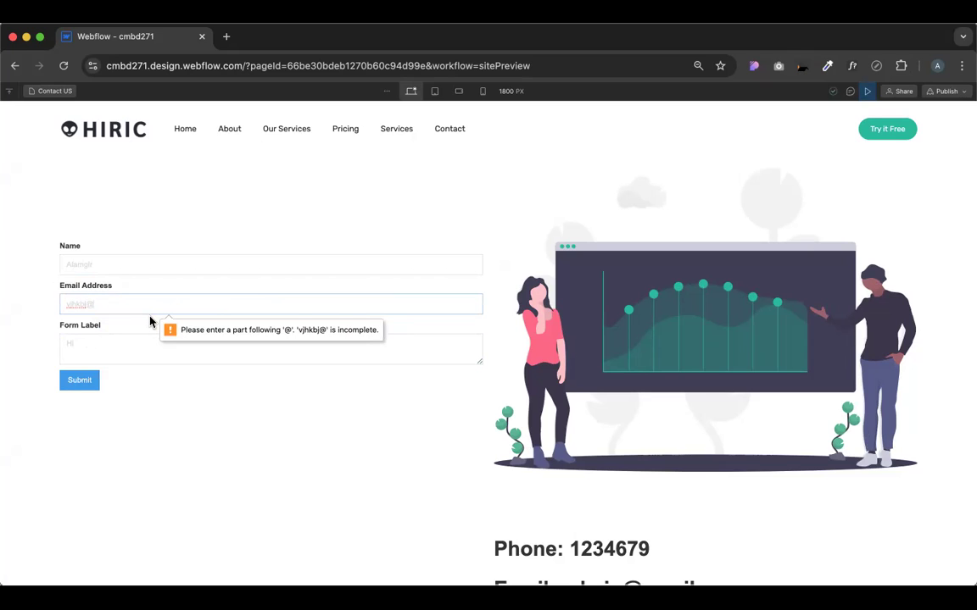
type("gmail")
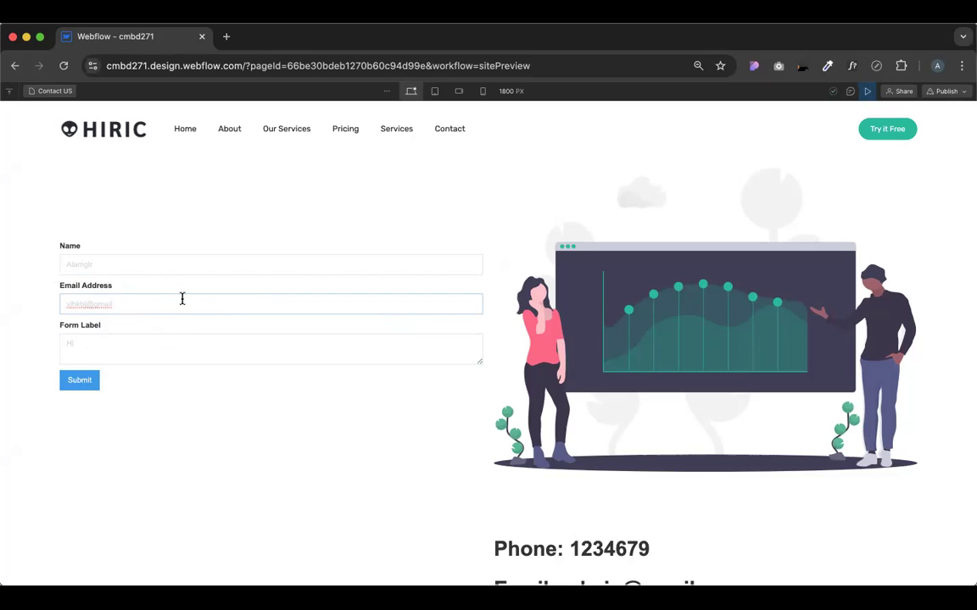
type(".com")
left_click_drag(65, 304, 165, 308)
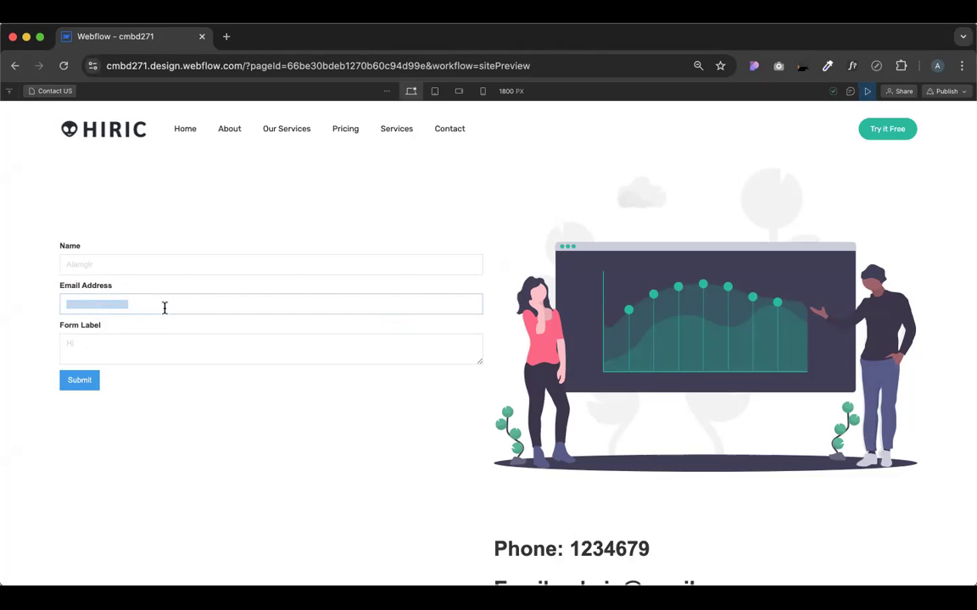
left_click(166, 327)
double_click(95, 308)
left_click(95, 307)
left_click(164, 313)
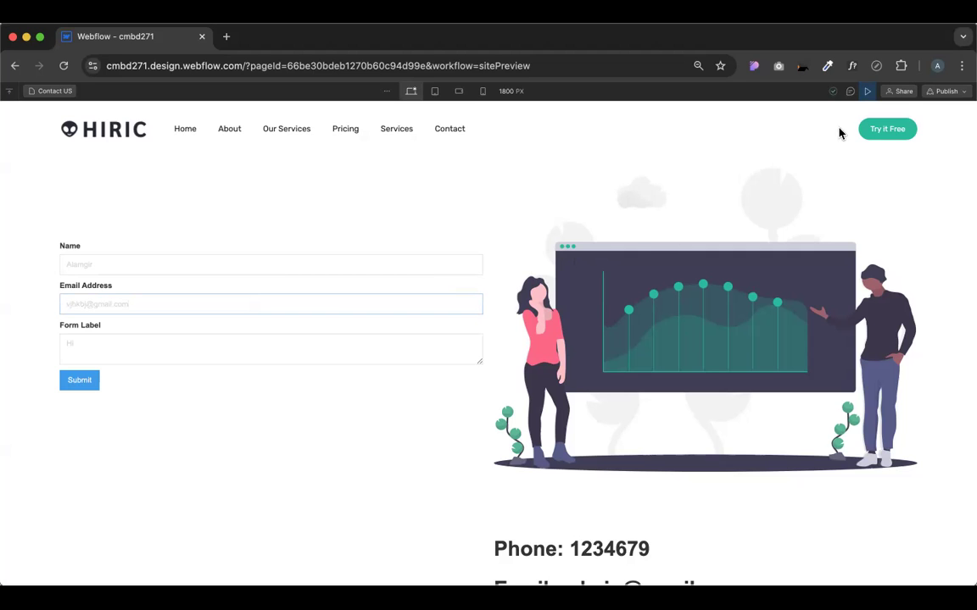
left_click(869, 93)
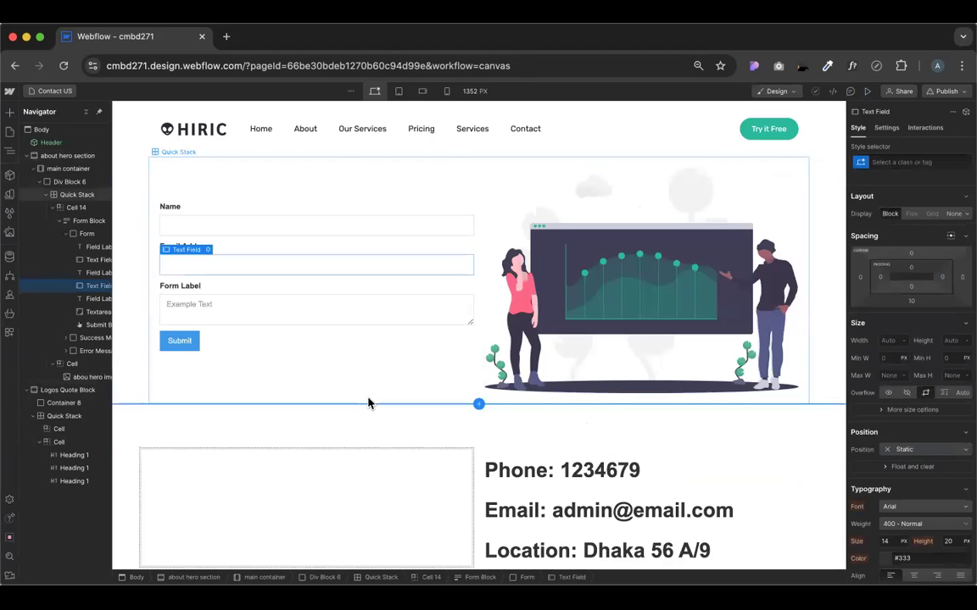
In the Name text field's settings, change the input Type from Plain to Password, then preview
left_click_drag(222, 287, 177, 255)
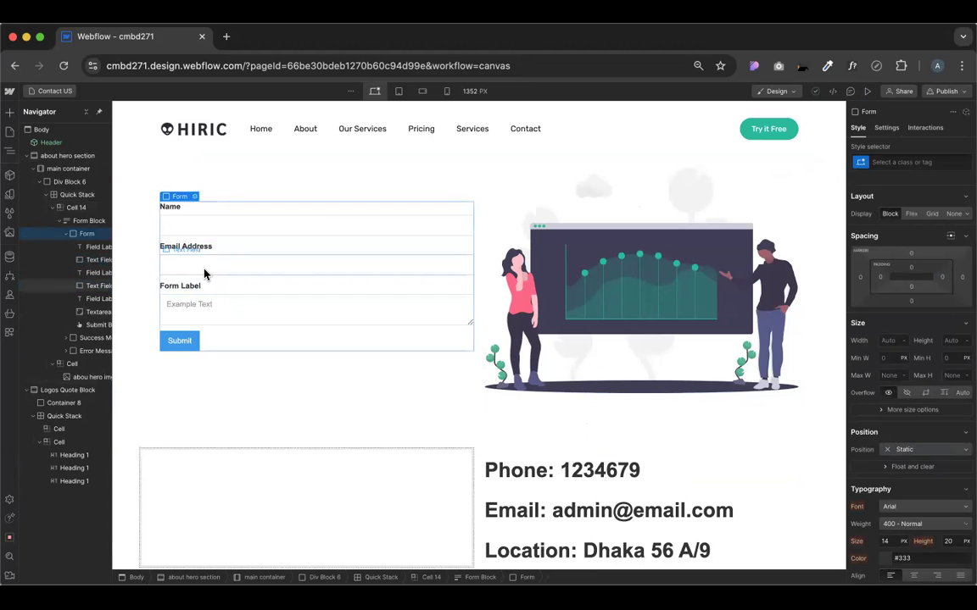
left_click(204, 218)
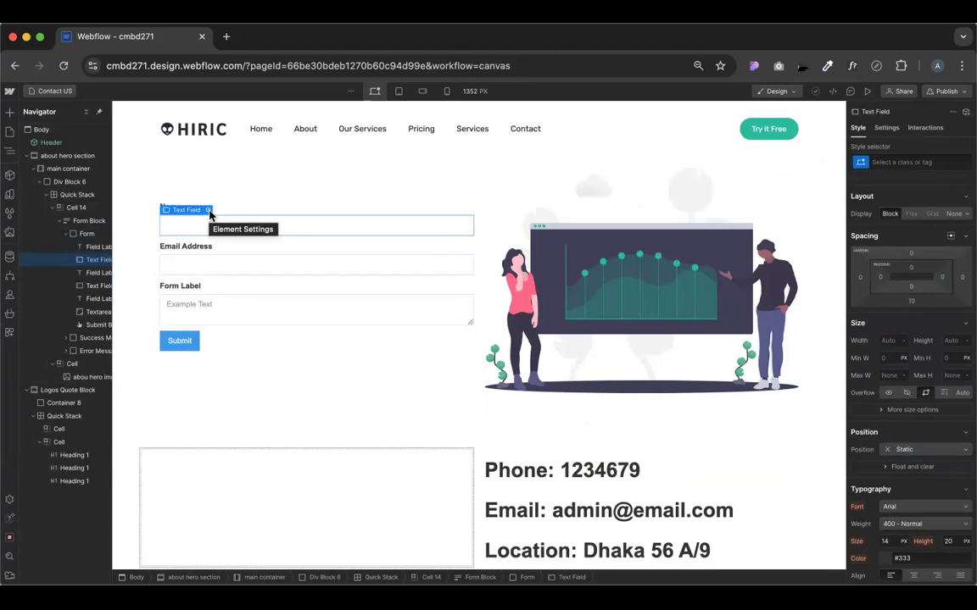
left_click(208, 211)
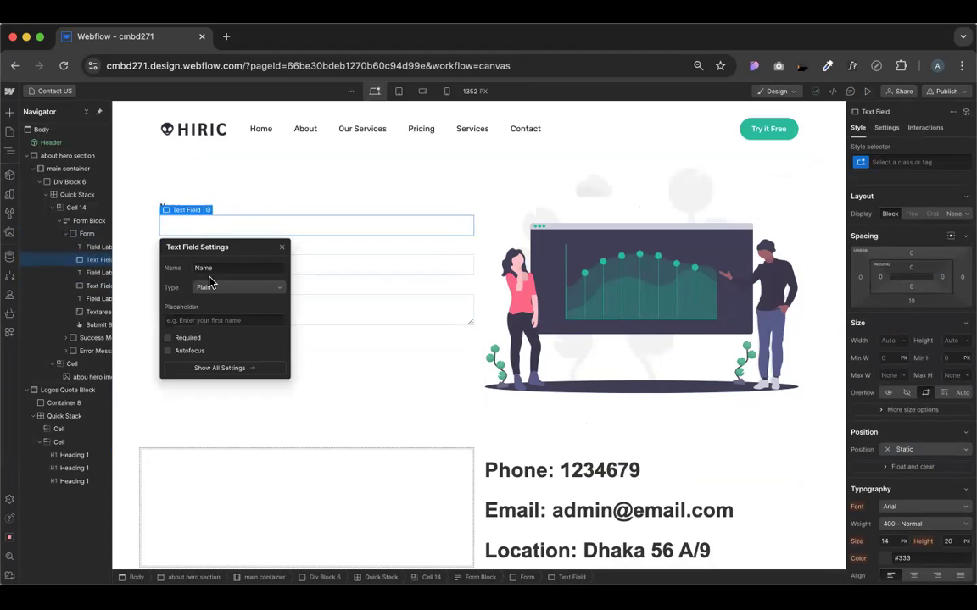
left_click_drag(193, 267, 213, 270)
left_click(170, 271)
left_click(214, 289)
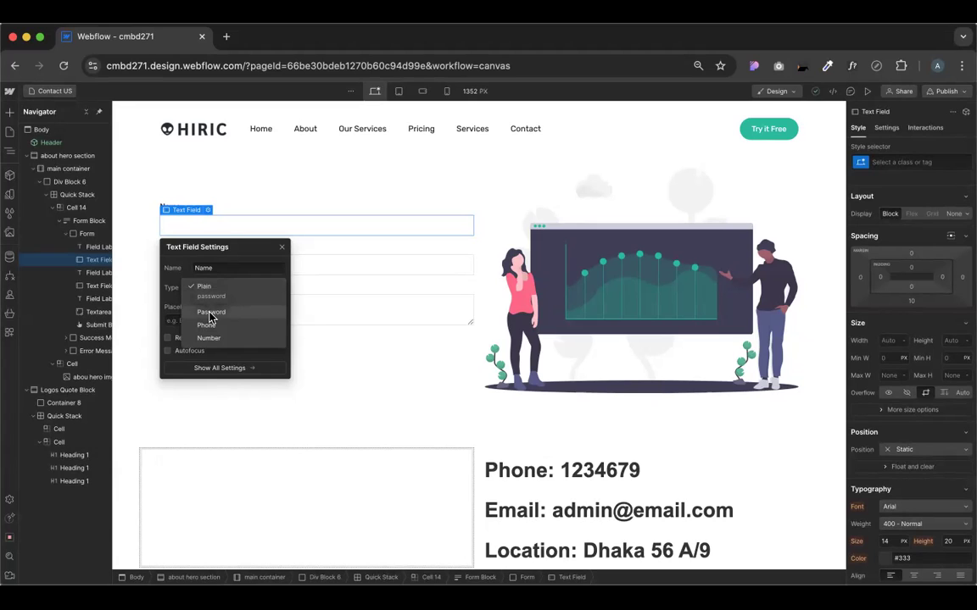
left_click(211, 316)
left_click_drag(211, 246, 541, 214)
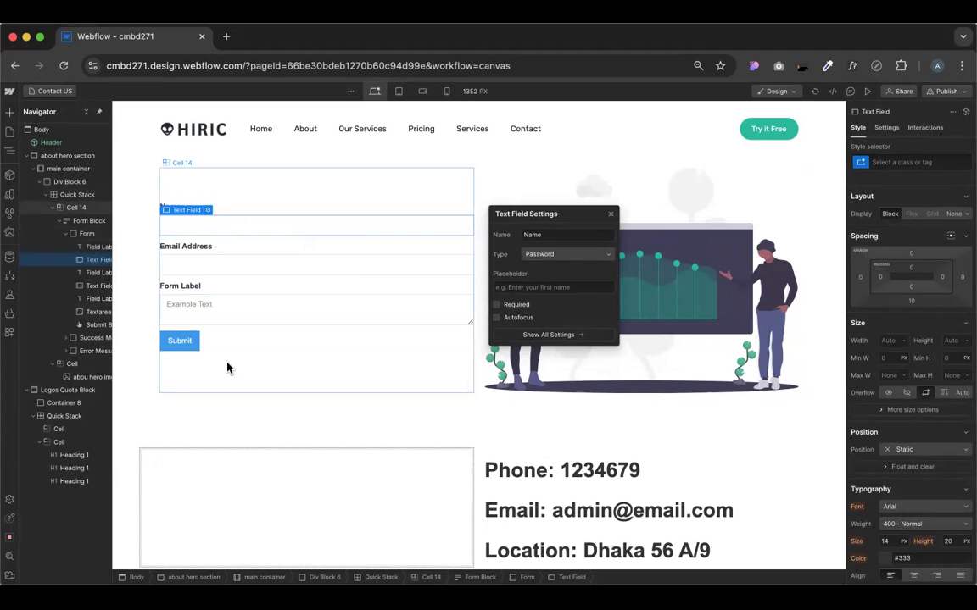
left_click(865, 93)
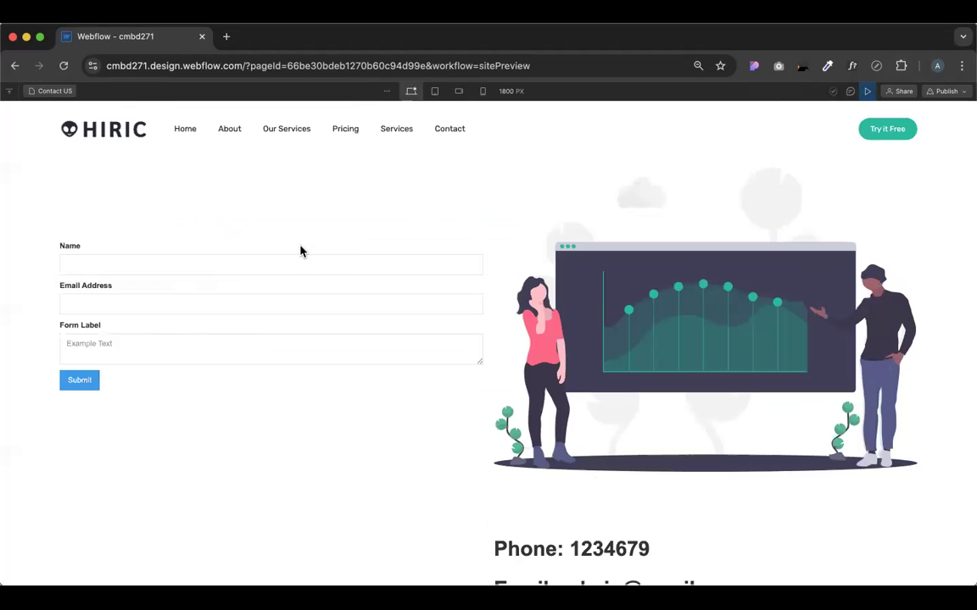
Type test characters into the Name field to confirm they appear masked, then exit preview
left_click(257, 267)
type("-------")
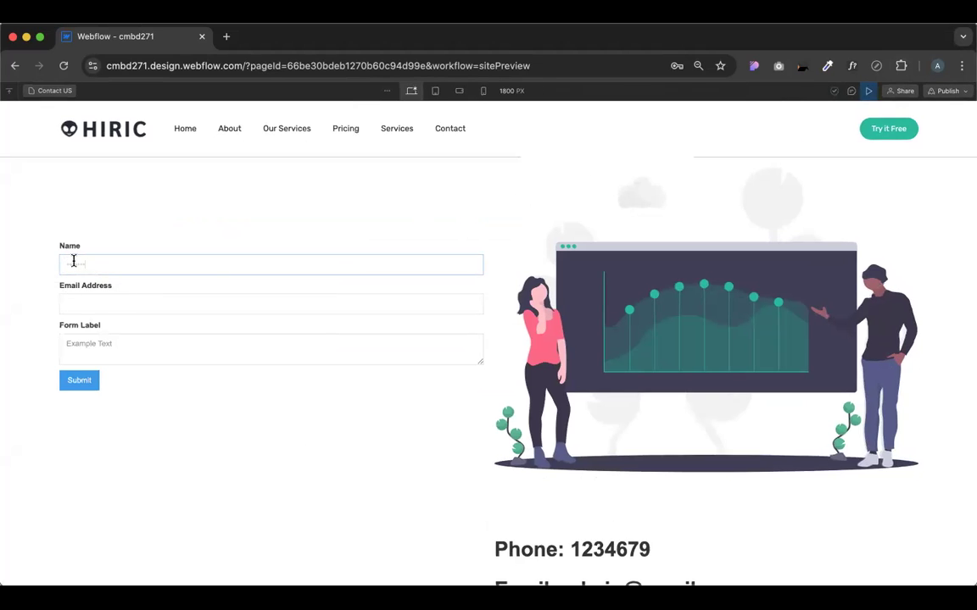
scroll(73, 262, "up", 3)
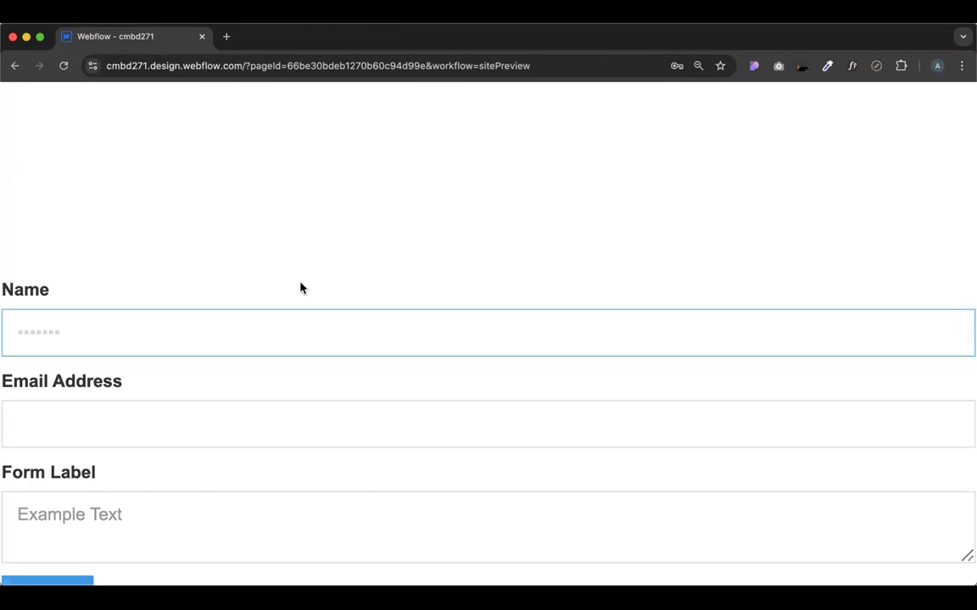
scroll(300, 287, "down", 5)
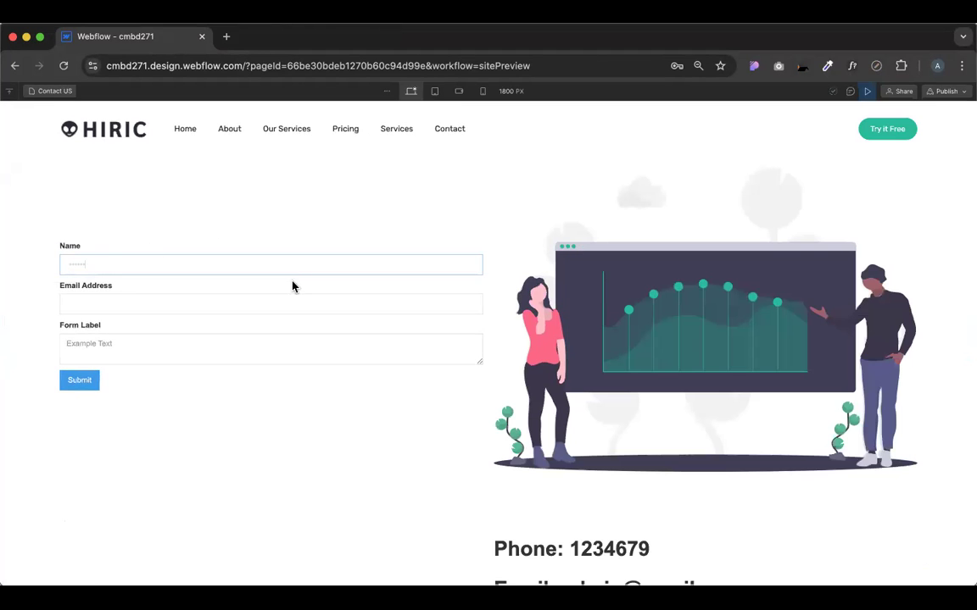
left_click(81, 240)
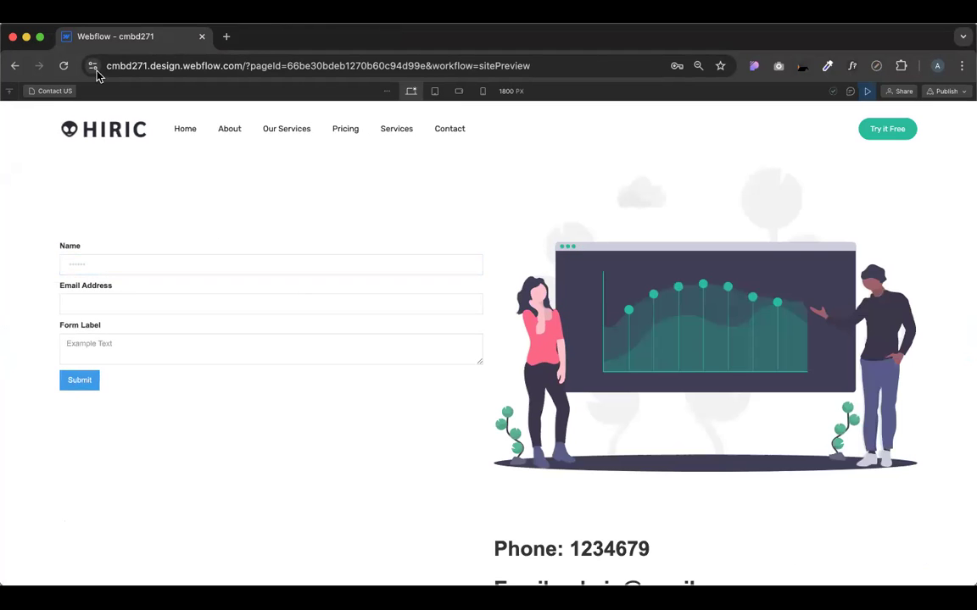
left_click(866, 91)
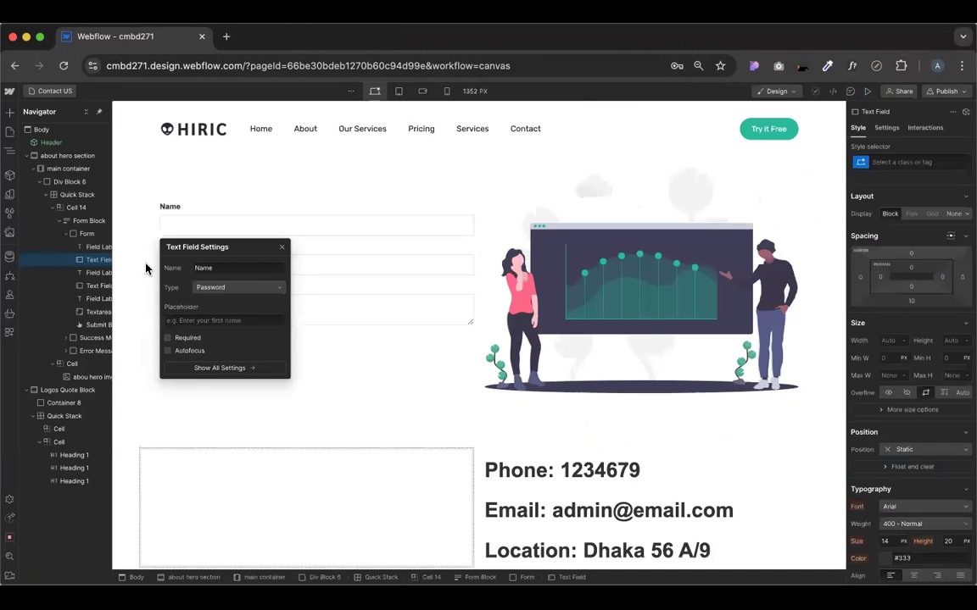
Set the Name field type to Phone and test it in preview with 'asdscas3456', then exit
left_click(251, 290)
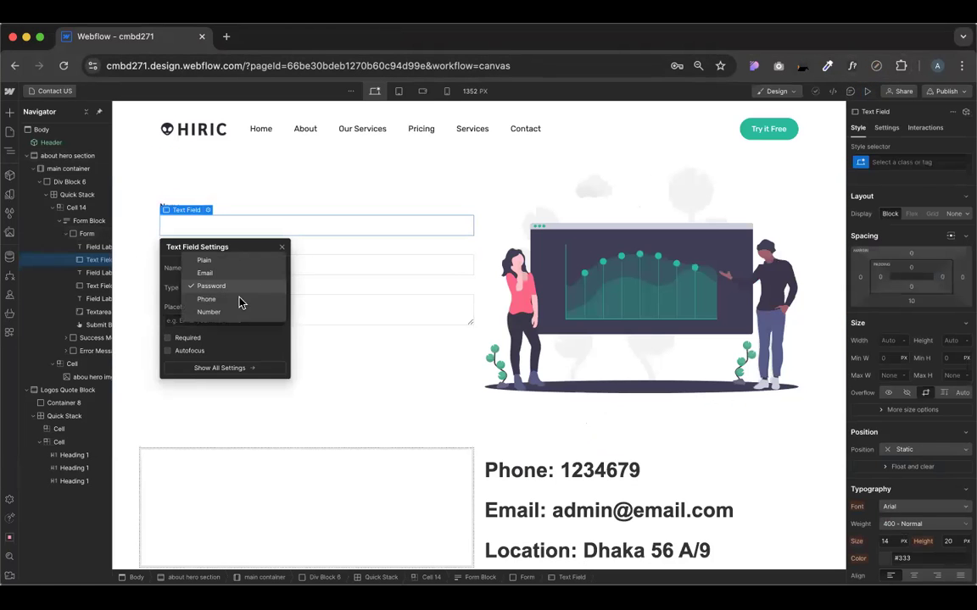
left_click(221, 305)
left_click_drag(233, 249, 737, 209)
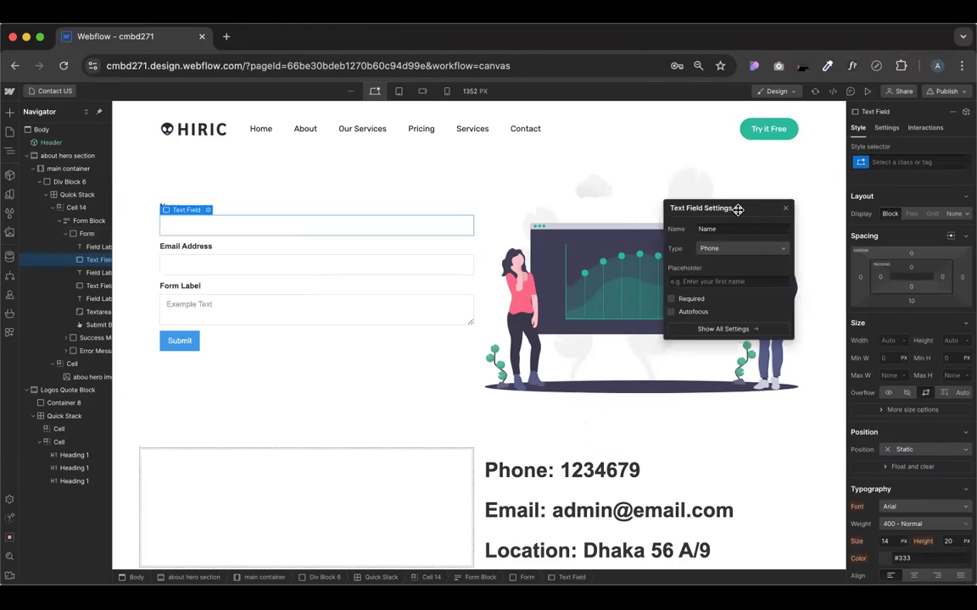
left_click(866, 91)
left_click(287, 266)
type("asdscas3456")
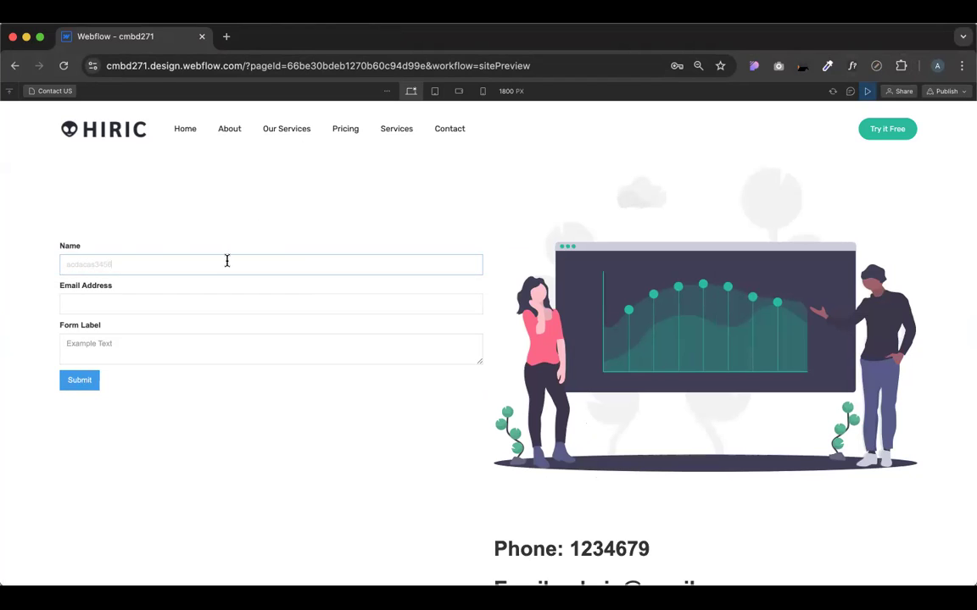
double_click(129, 261)
key("BackSpace")
left_click(868, 91)
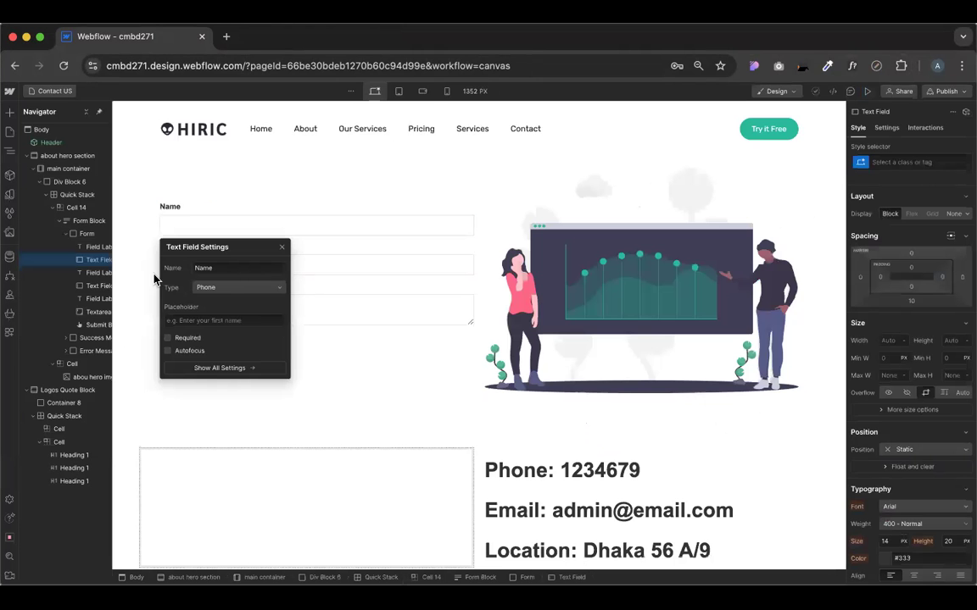
Change the Name field type to Number and preview the page again
left_click(237, 288)
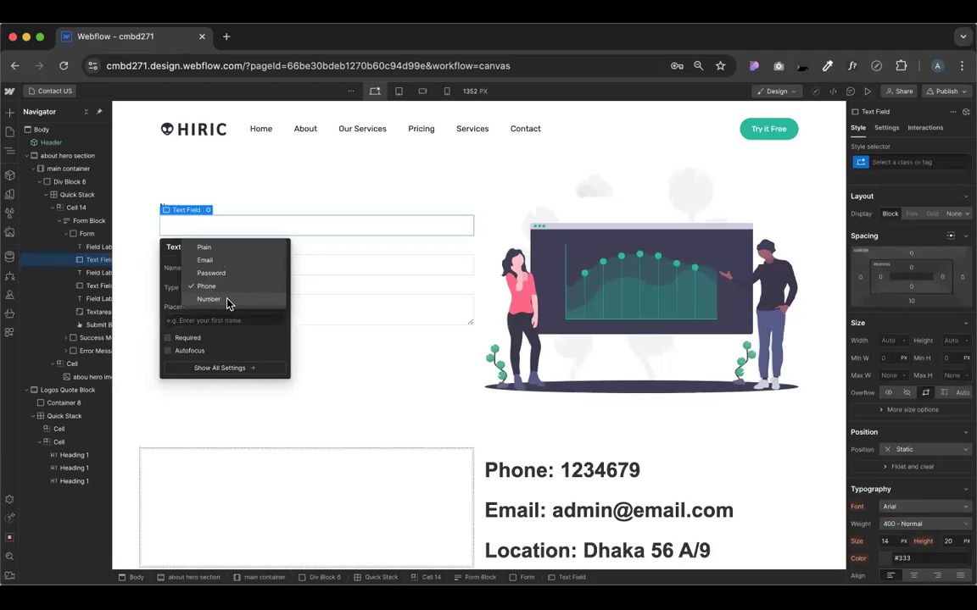
left_click(229, 300)
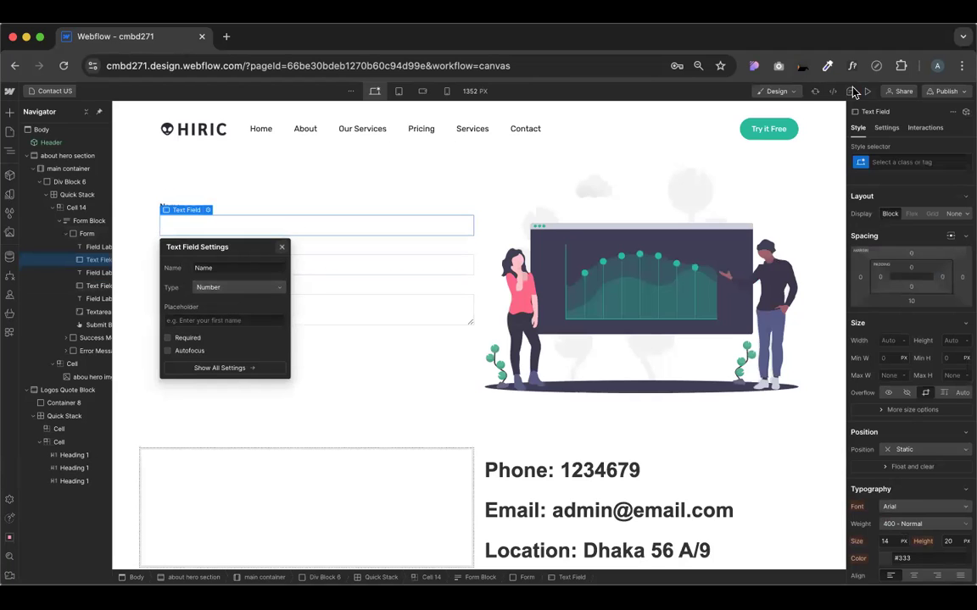
left_click(282, 248)
key("super+shift+p")
left_click(198, 262)
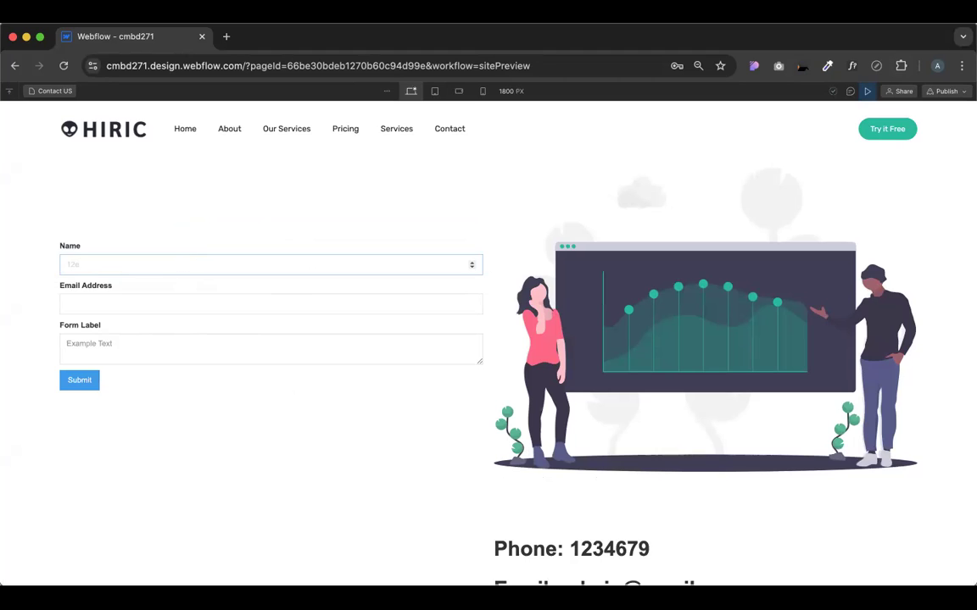
Test the numeric Name field with the invalid value 12e, then 6, and leave it empty
left_click_drag(74, 265, 93, 266)
left_click(147, 245)
double_click(120, 263)
left_click(181, 218)
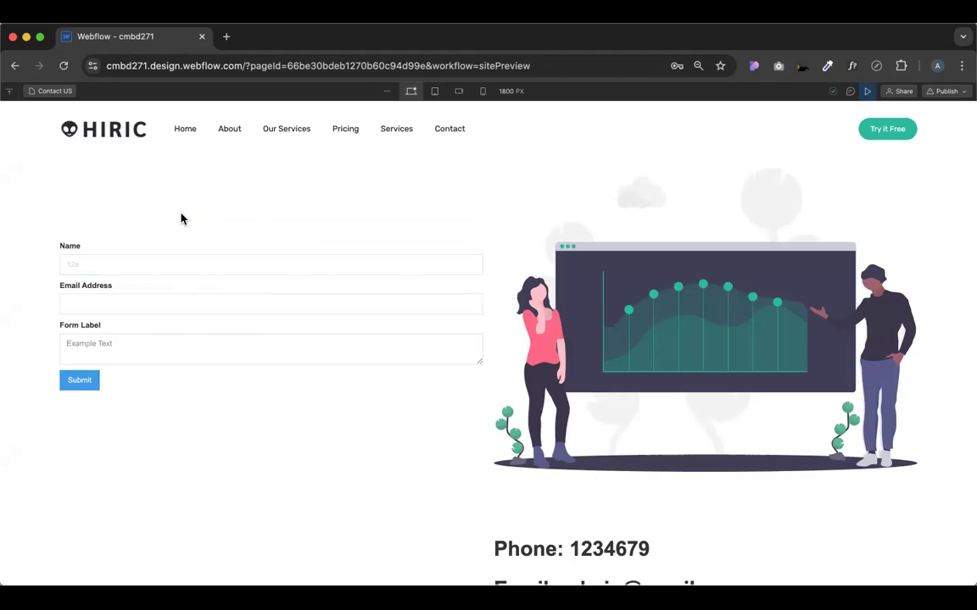
double_click(129, 266)
type("6")
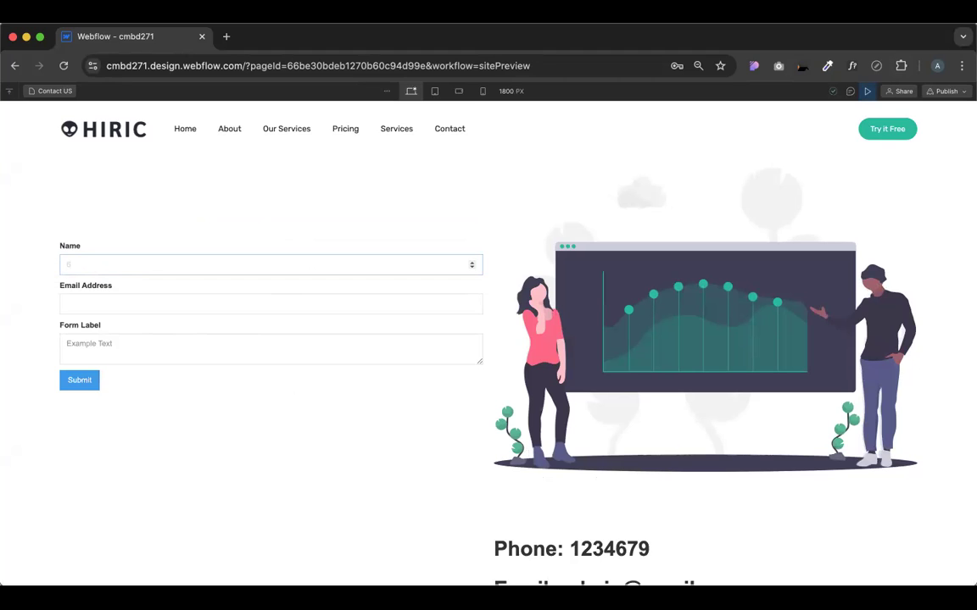
key("super+a")
key("BackSpace")
type("6")
key("BackSpace")
left_click(228, 38)
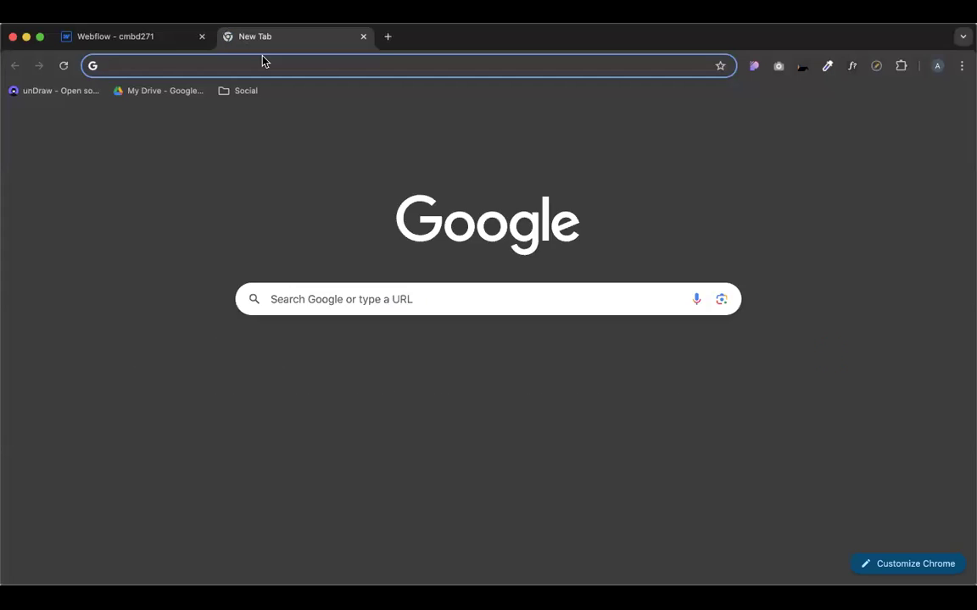
Search Google for 'mb to byte' and convert 10 megabytes to bytes
type("mb to b")
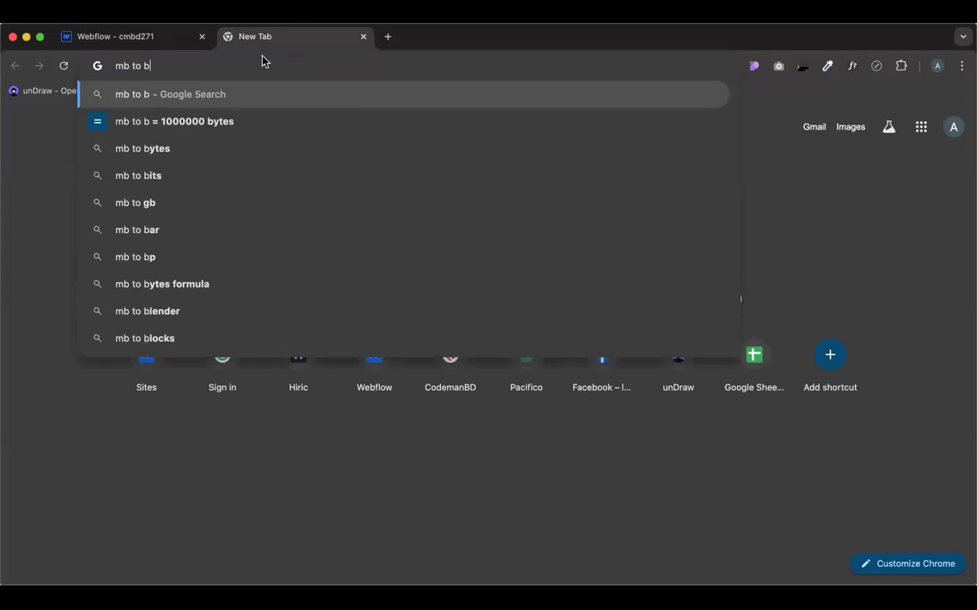
type("yte")
key("Return")
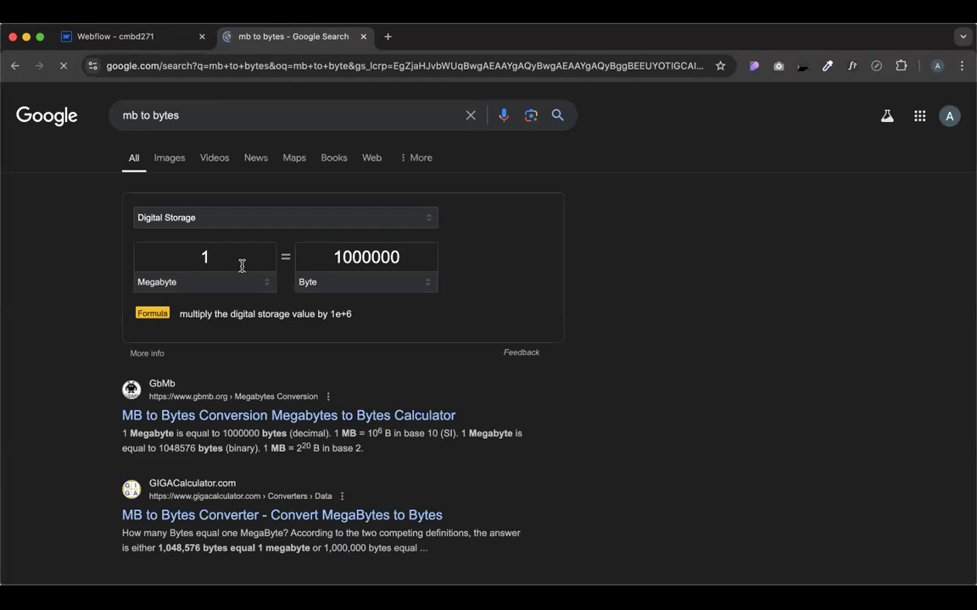
double_click(233, 257)
type("10")
left_click(621, 254)
left_click_drag(356, 258, 362, 259)
triple_click(362, 258)
left_click(359, 255)
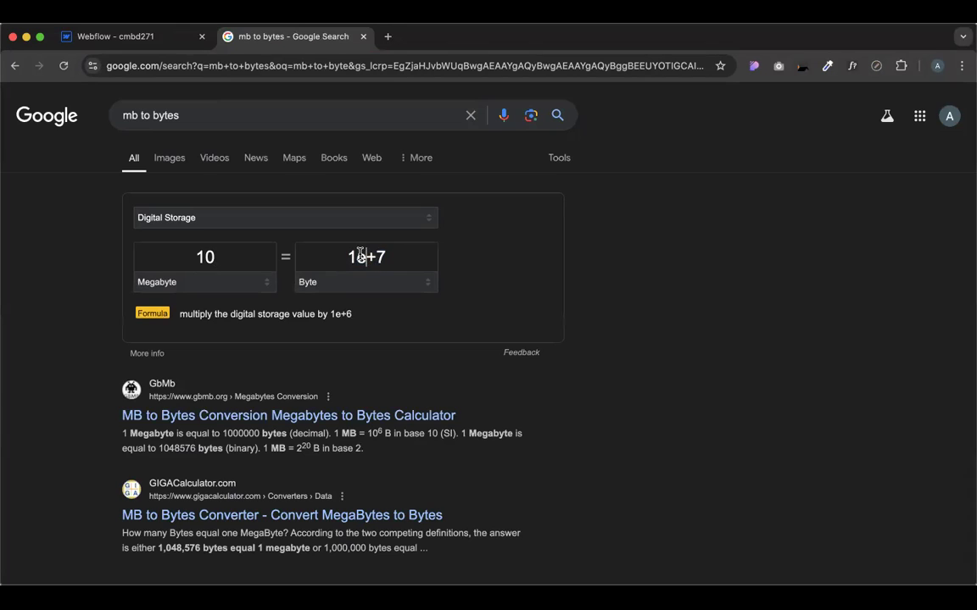
triple_click(359, 255)
left_click(458, 268)
left_click_drag(384, 257, 343, 256)
left_click(355, 258)
key("super+a")
left_click(388, 257)
triple_click(394, 260)
left_click(369, 253)
Convert 345 MB to get 3.45e+8 bytes, then close the search tab and return to Webflow
double_click(215, 253)
type("345")
left_click_drag(370, 256, 401, 257)
key("super+a")
left_click(368, 255)
key("super+a")
left_click(401, 257)
key("super+a")
left_click(421, 255)
left_click_drag(305, 257, 454, 256)
left_click(342, 268)
left_click(364, 40)
left_click(172, 266)
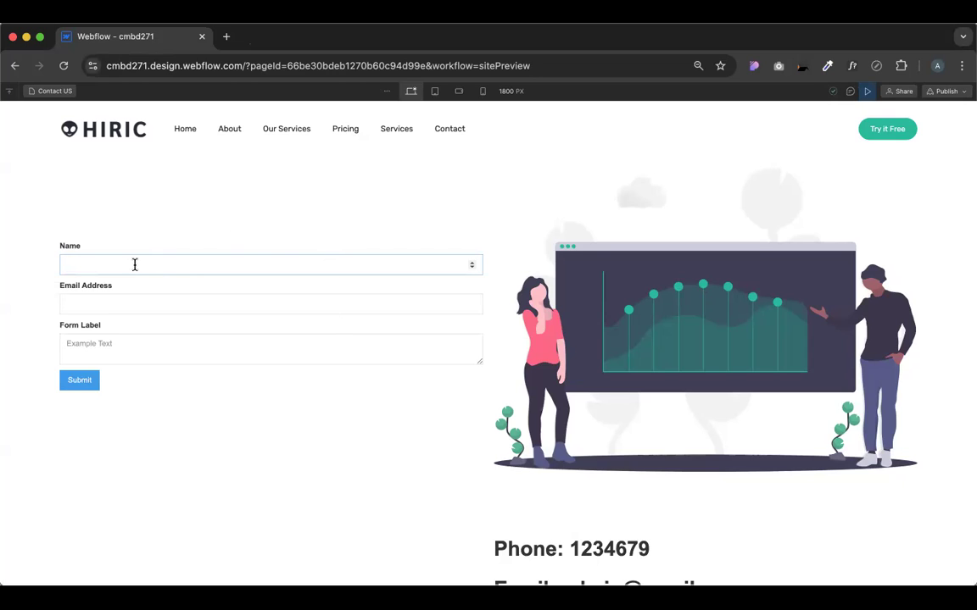
type("876543223465")
type("4")
left_click_drag(116, 264, 163, 264)
double_click(180, 264)
key("BackSpace")
left_click(126, 232)
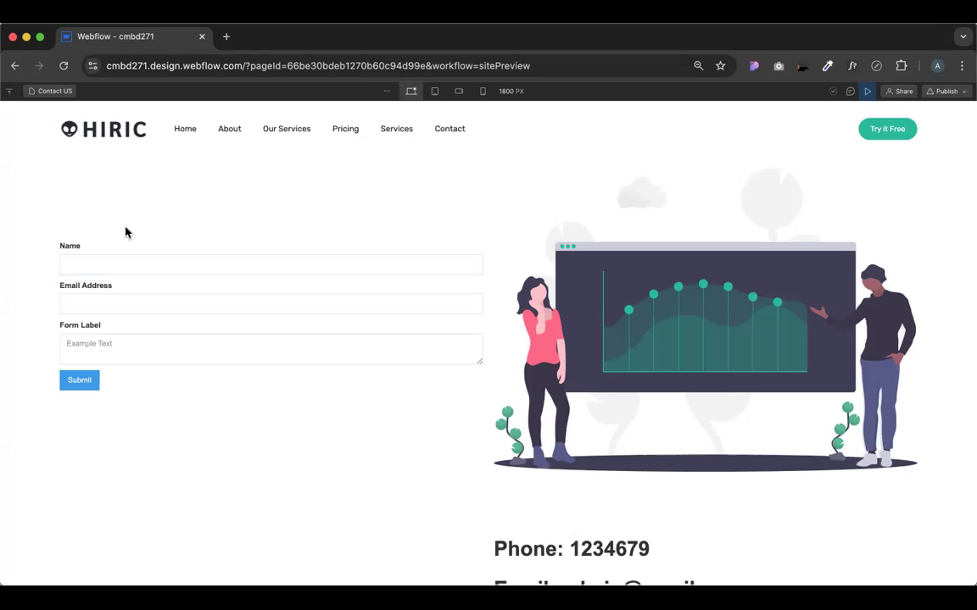
left_click(865, 91)
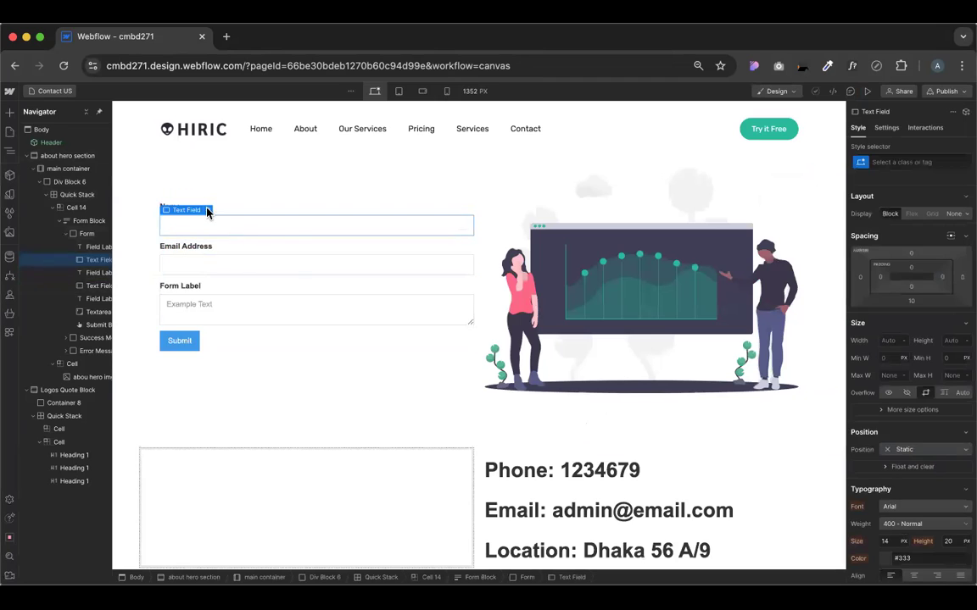
left_click(206, 211)
left_click(233, 289)
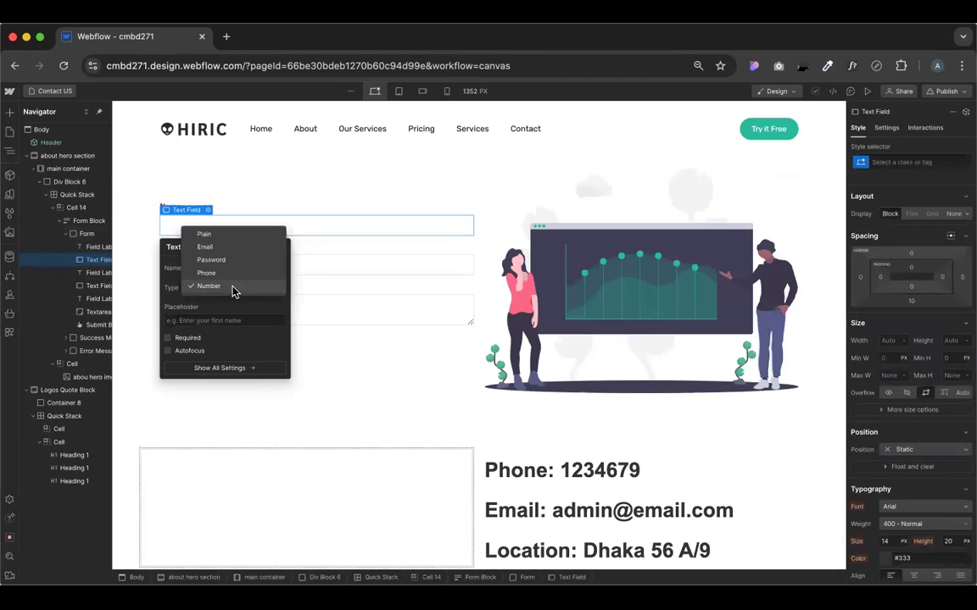
left_click(197, 295)
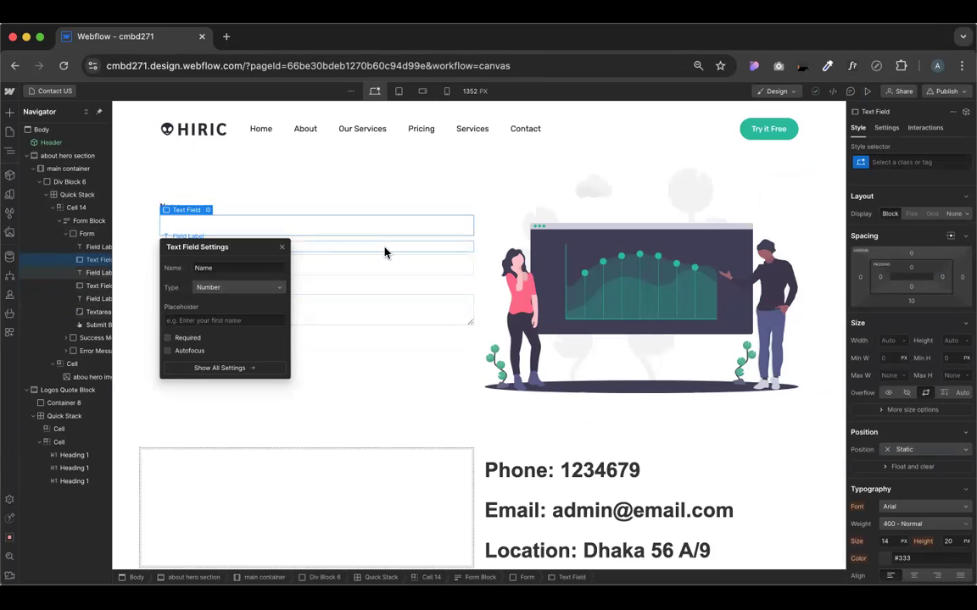
left_click(281, 249)
left_click(185, 209)
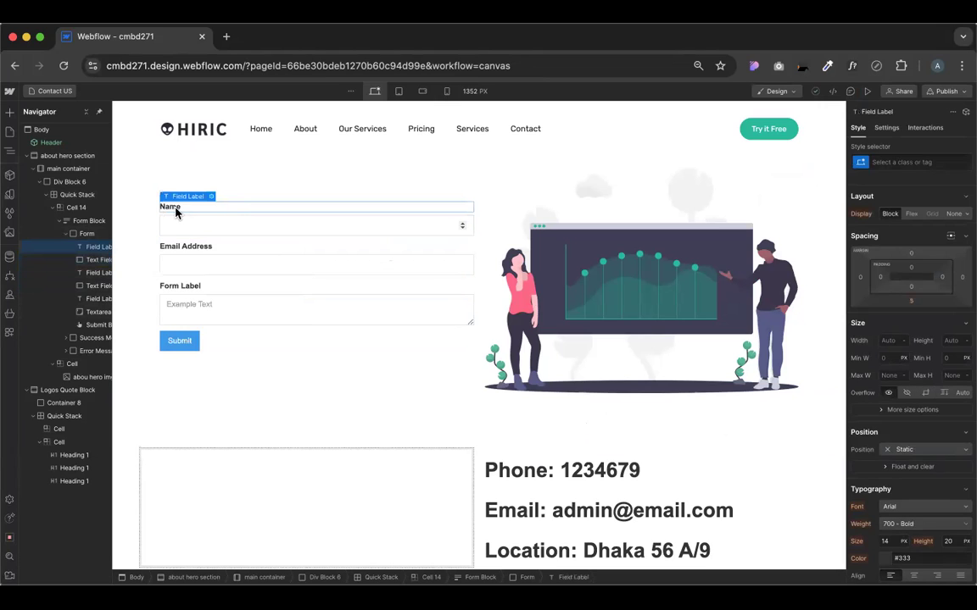
left_click(226, 37)
Search Google Images for 'contact form' and enlarge the Bootstrap Studio example
type("contact form")
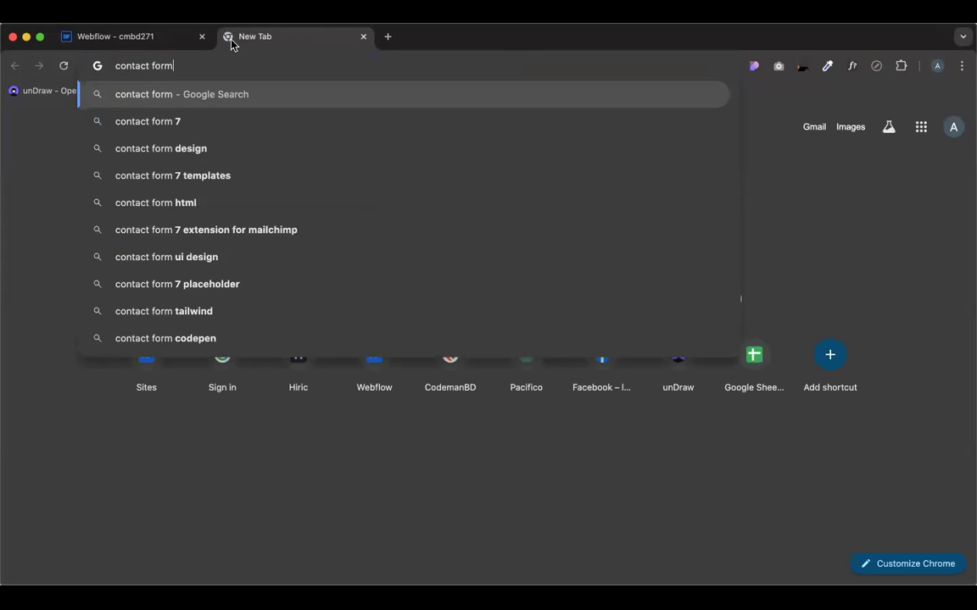
key("Return")
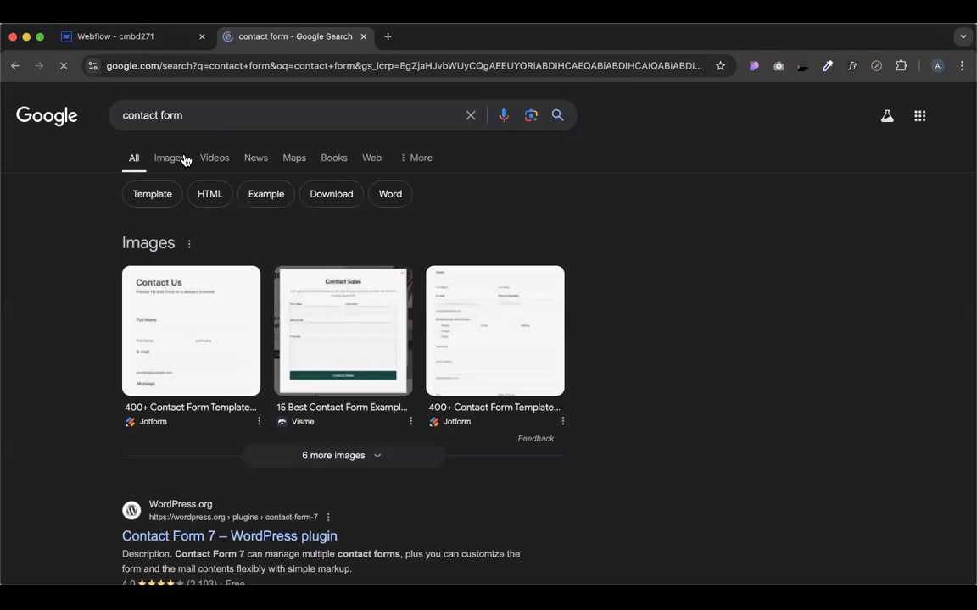
left_click(316, 375)
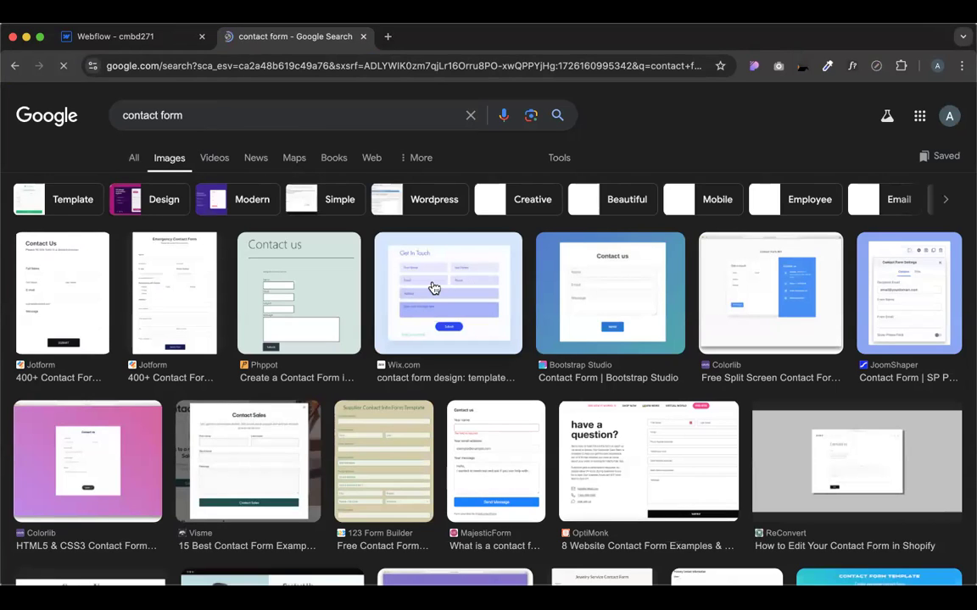
left_click(617, 268)
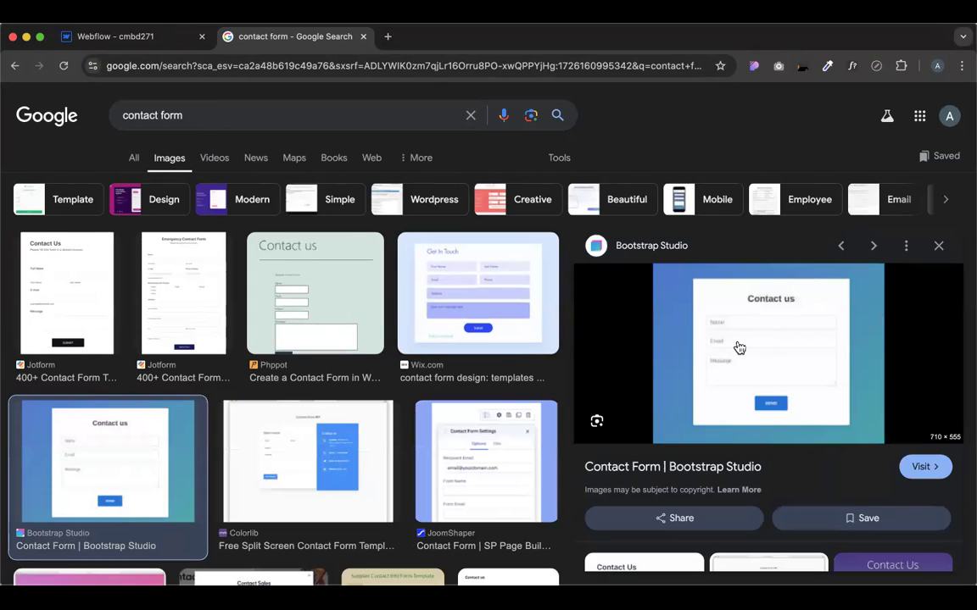
scroll(739, 347, "up", 5)
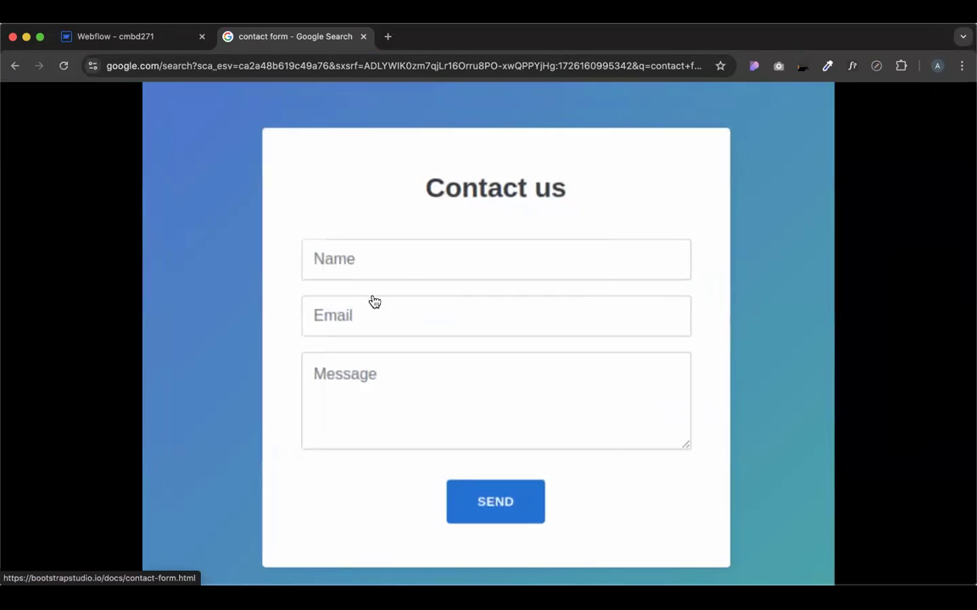
scroll(373, 301, "right", 1)
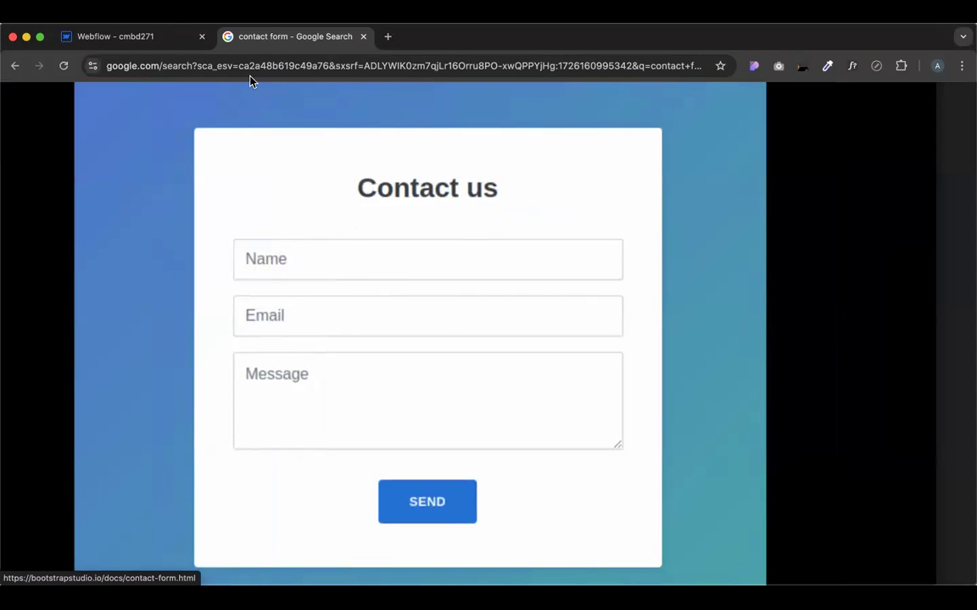
Compare the reference image with the Webflow designer, ending back in Webflow
left_click(159, 42)
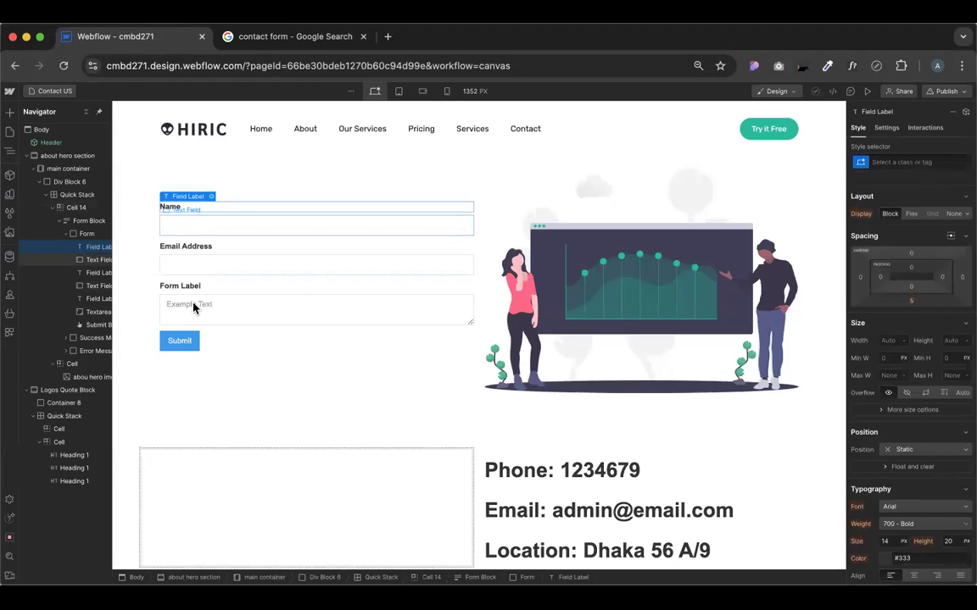
left_click(265, 39)
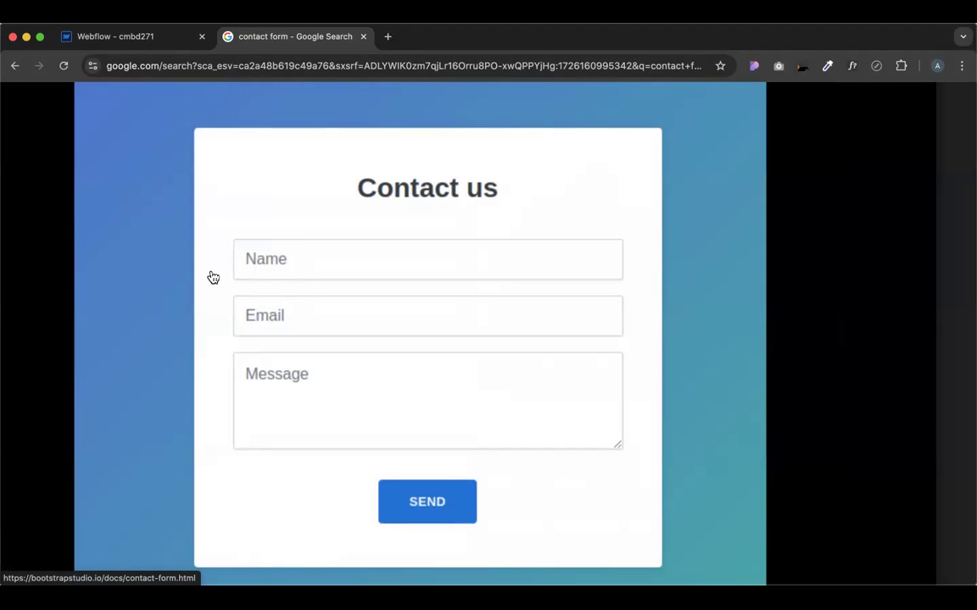
scroll(211, 277, "down", 2)
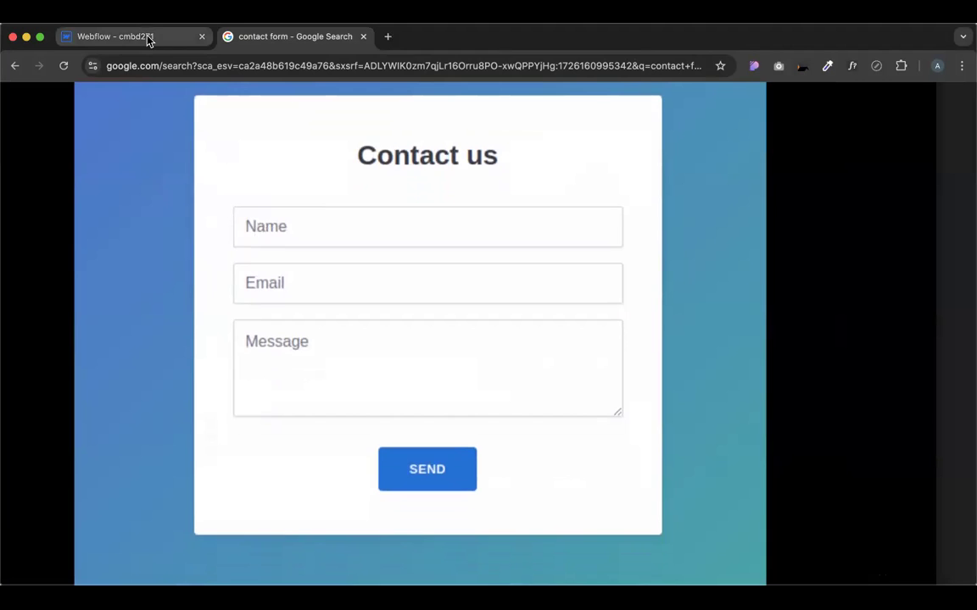
left_click(148, 40)
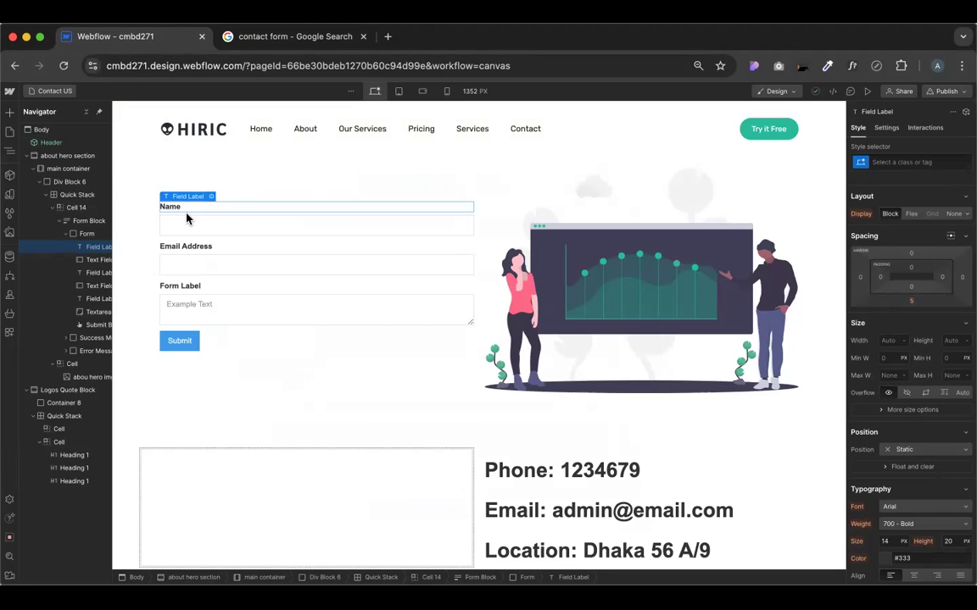
left_click_drag(191, 218, 182, 226)
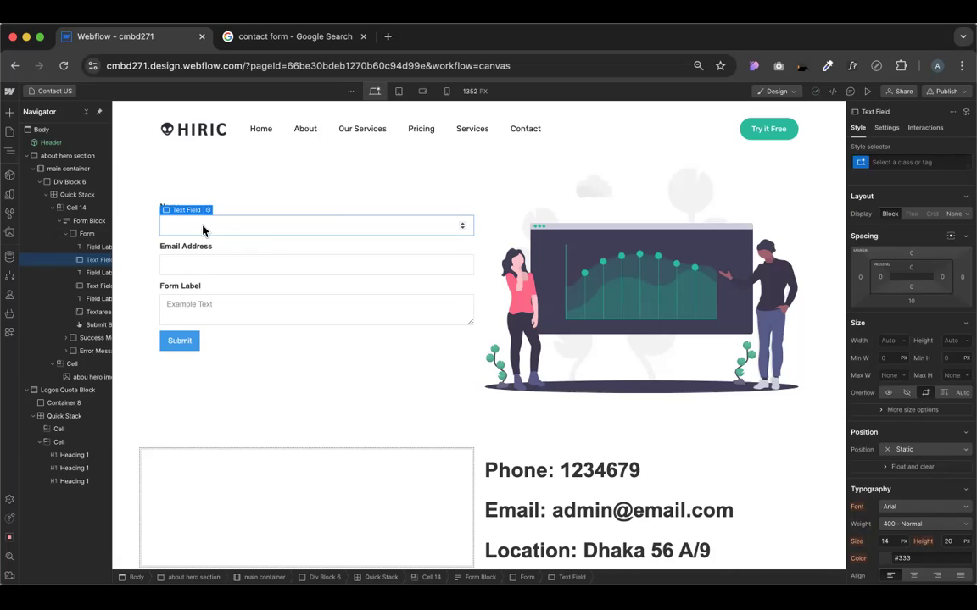
Set the Name text field's type back to Plain with placeholder 'Type Your Name...'
left_click(238, 206)
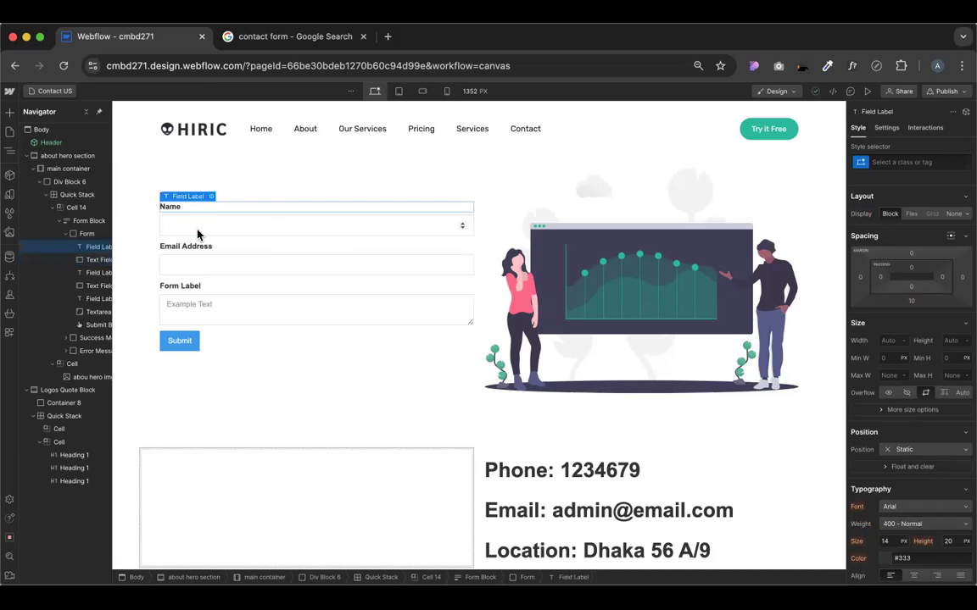
left_click(207, 227)
left_click(210, 210)
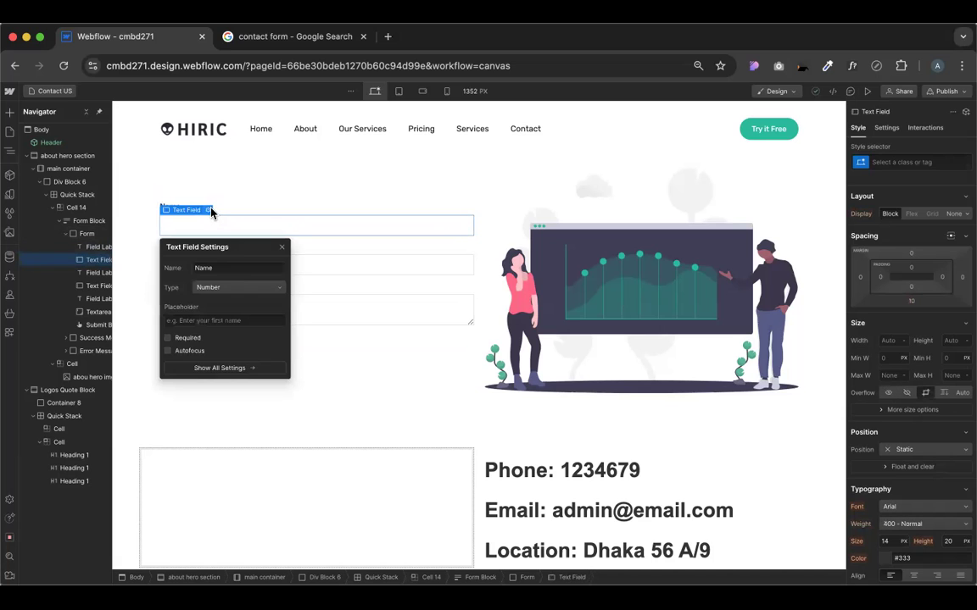
left_click(225, 288)
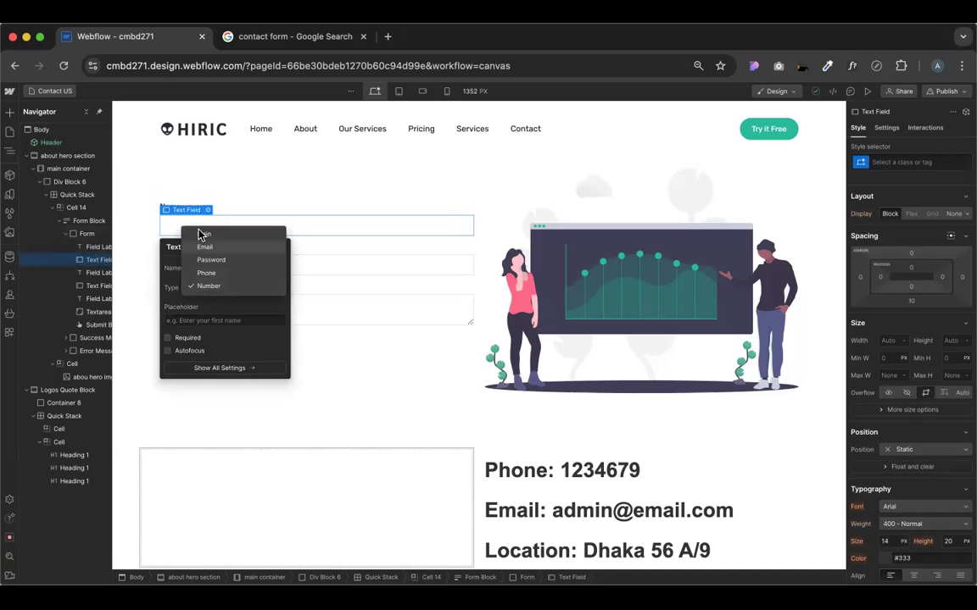
left_click(200, 235)
left_click(204, 321)
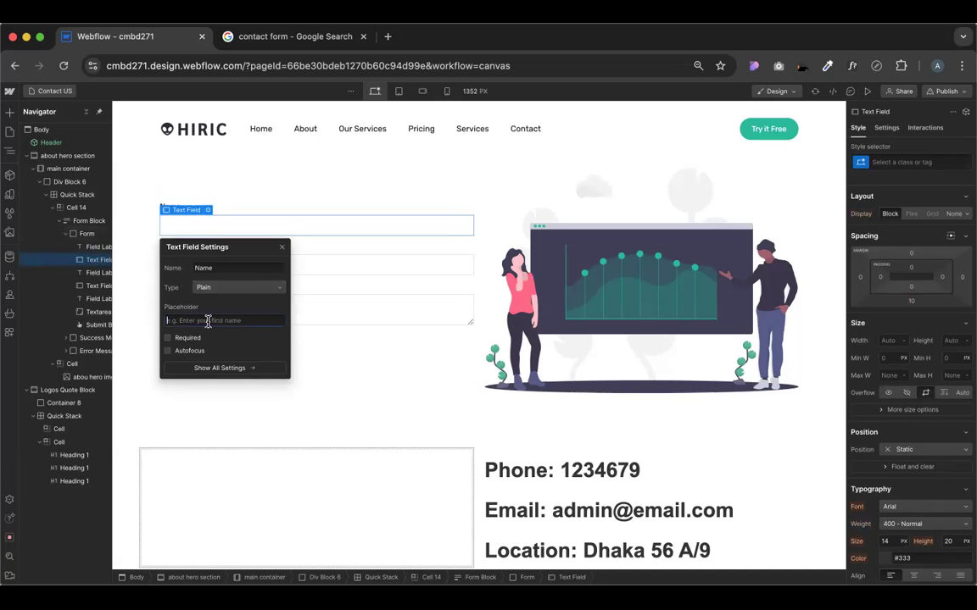
type("Typepe Yo")
type("ur ")
type("Name")
type("...")
left_click(175, 321)
key("BackSpace")
left_click(282, 247)
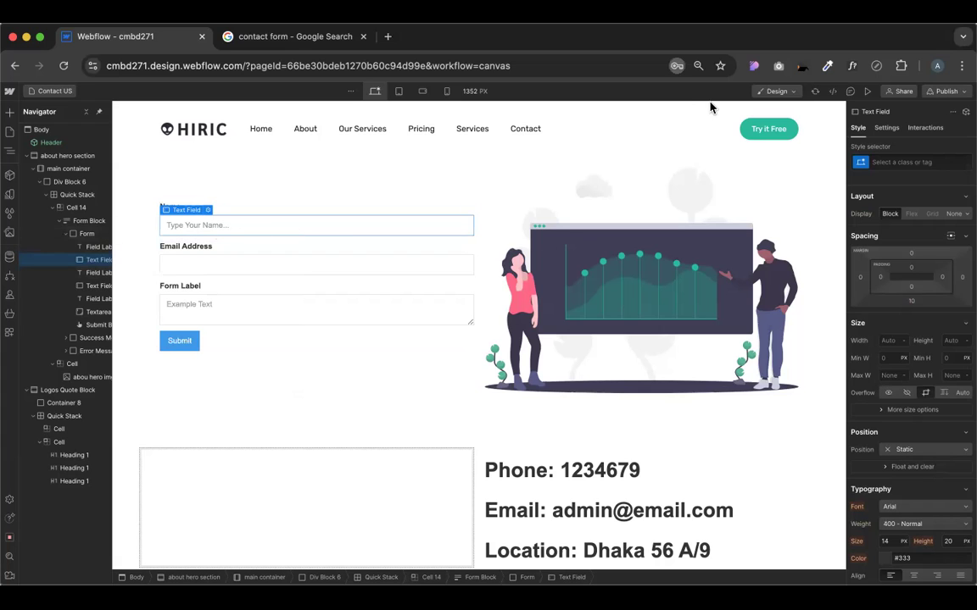
Preview the page, type and erase a test letter in the Name field, then exit preview
left_click(867, 90)
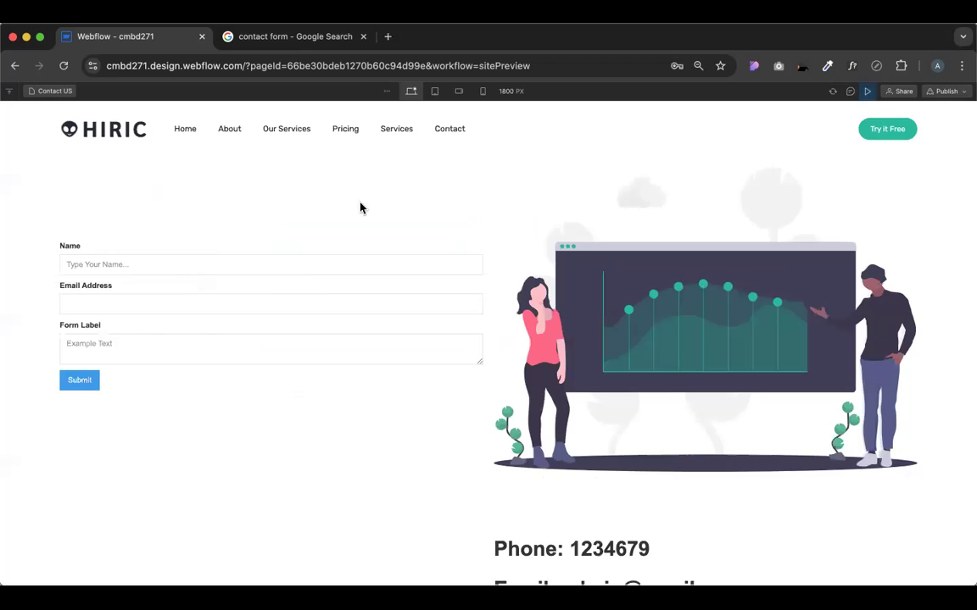
left_click(153, 262)
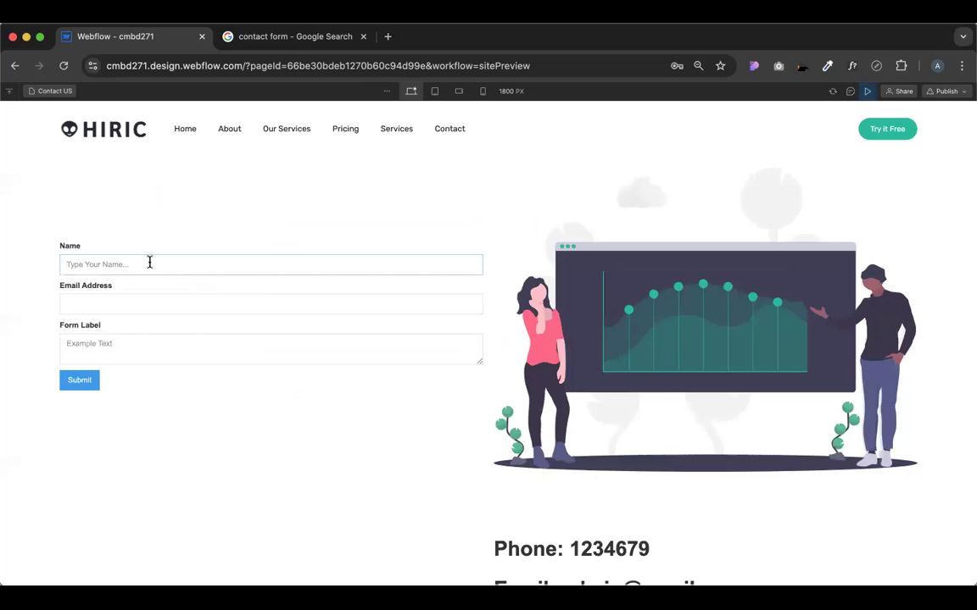
type("a")
key("BackSpace")
left_click(867, 91)
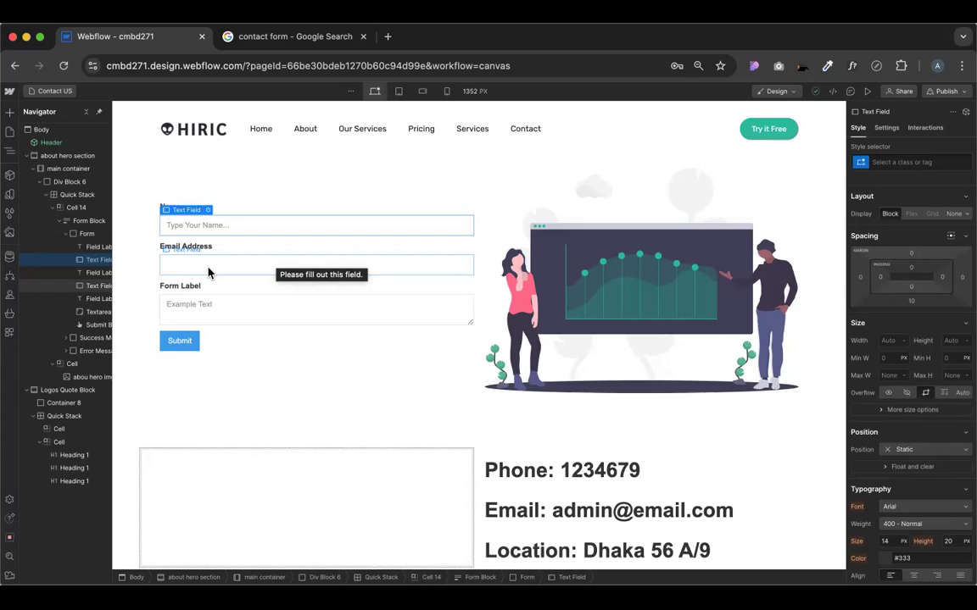
Make the Name field required in its field settings
left_click(207, 210)
left_click(169, 339)
left_click_drag(226, 249, 579, 222)
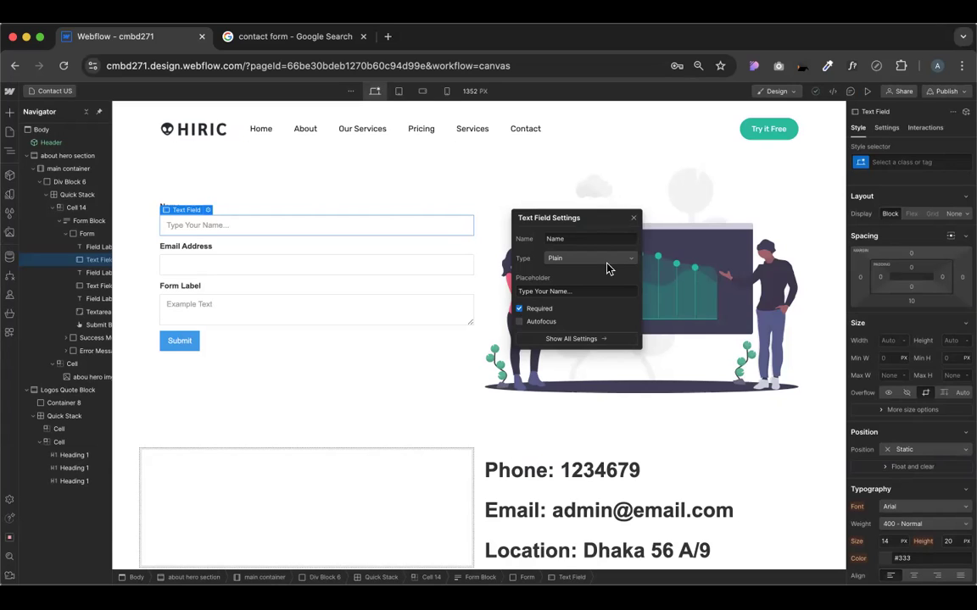
left_click(632, 218)
Give the Email field the placeholder 'Type Your Email...'
left_click(211, 268)
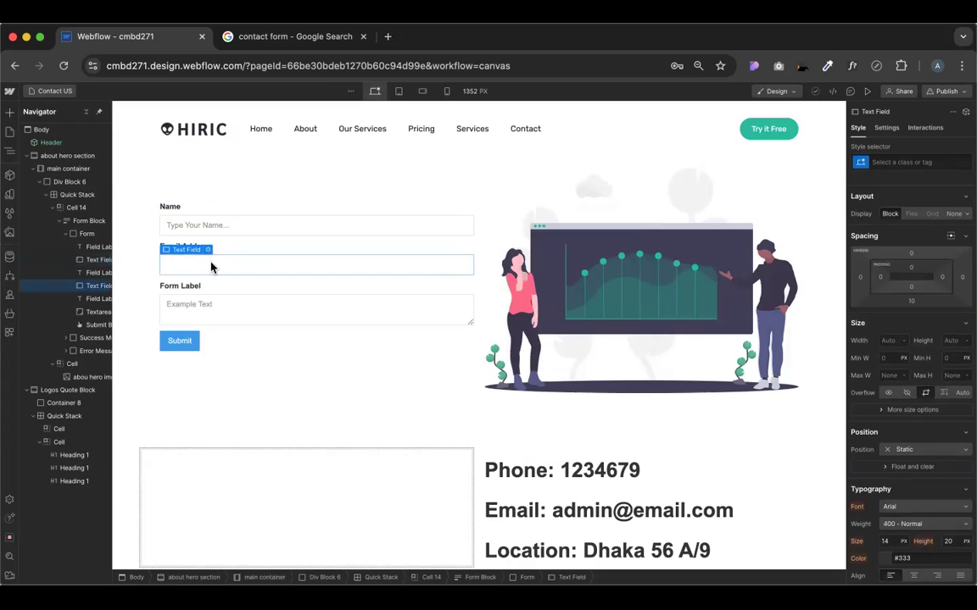
left_click(208, 250)
left_click(197, 356)
type("Yp")
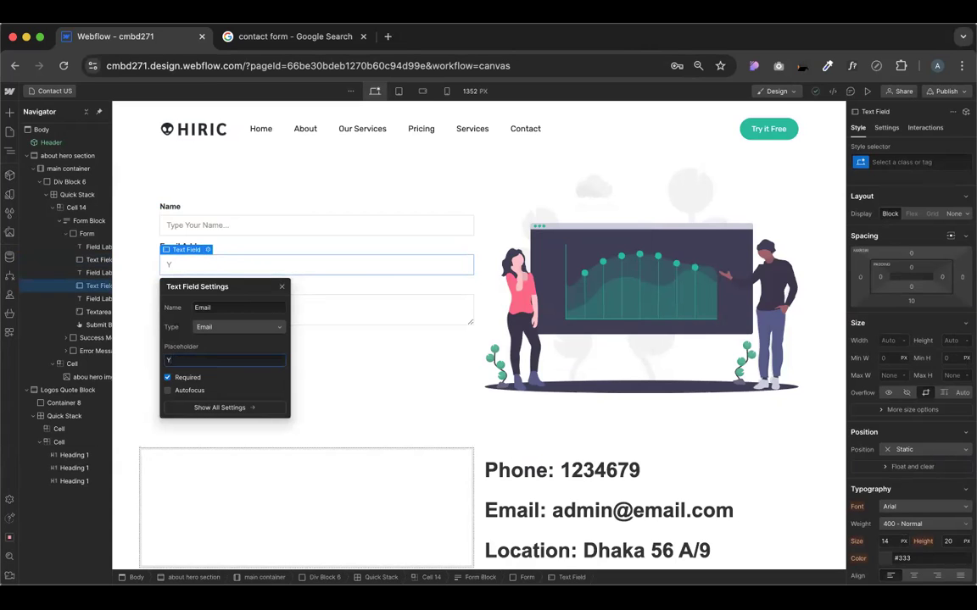
key("BackSpace")
type("Type Your Email...")
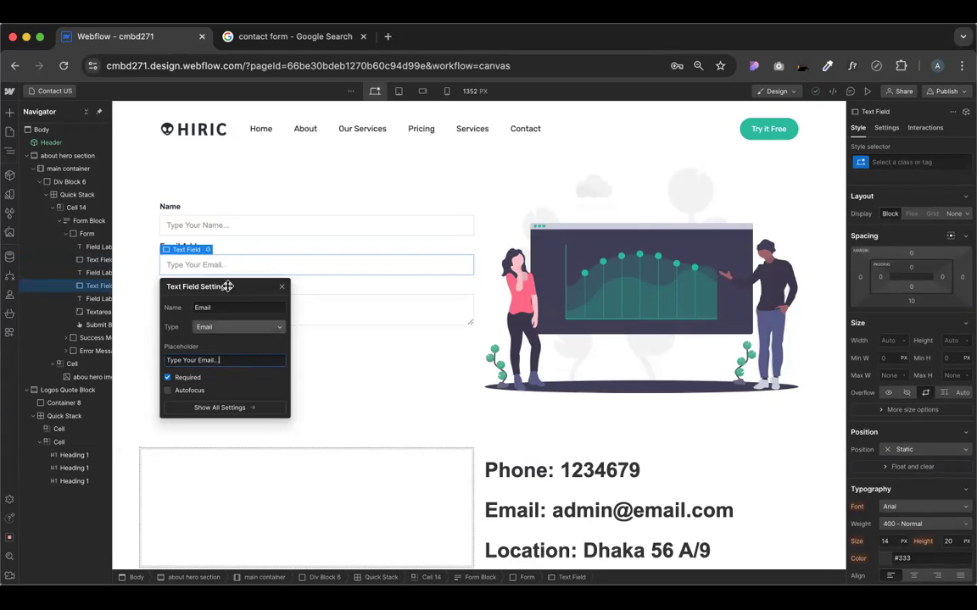
left_click(184, 209)
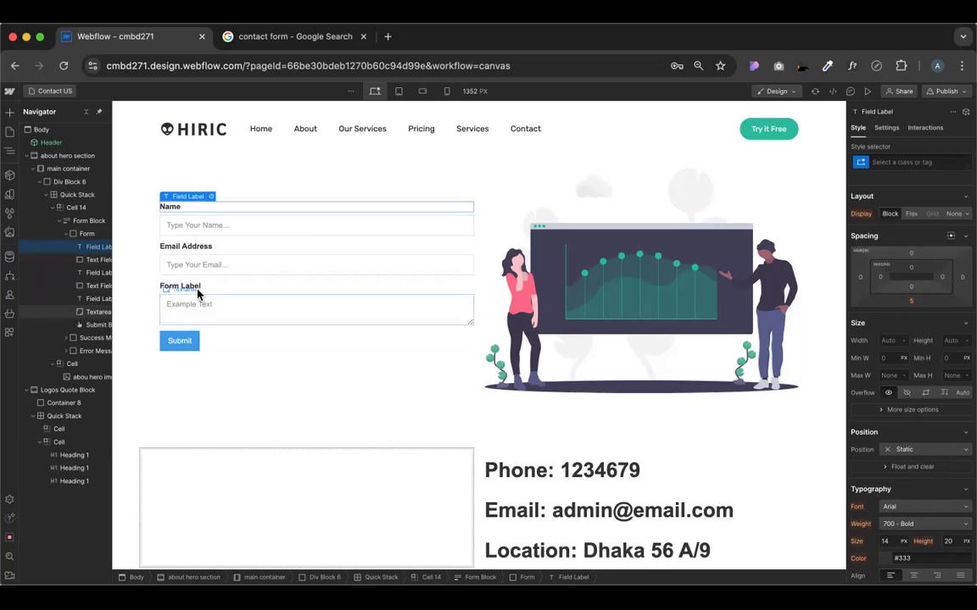
Remove the Name label and the Form Label label from the form
left_click_drag(174, 209, 190, 238)
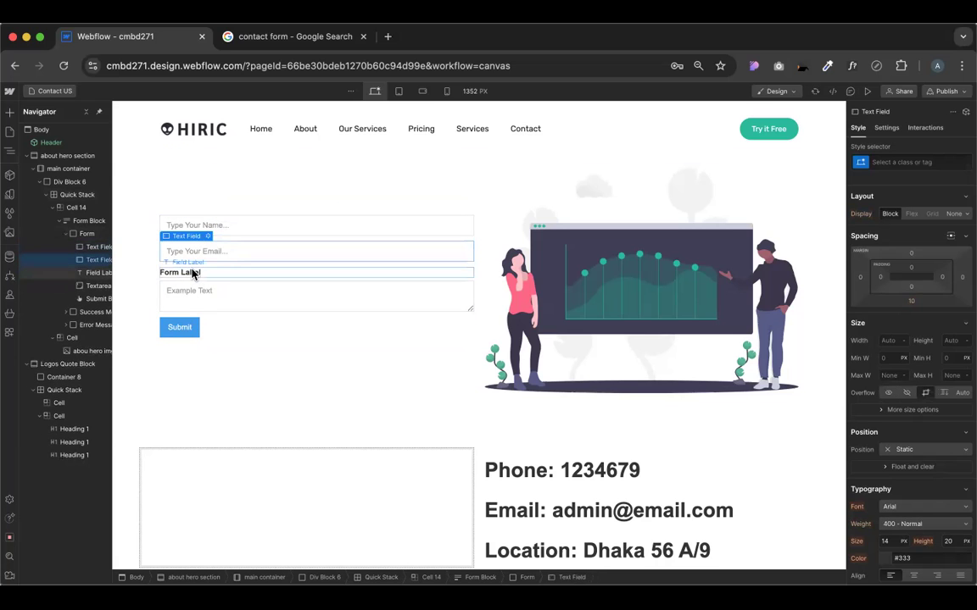
left_click(192, 272)
key("Delete")
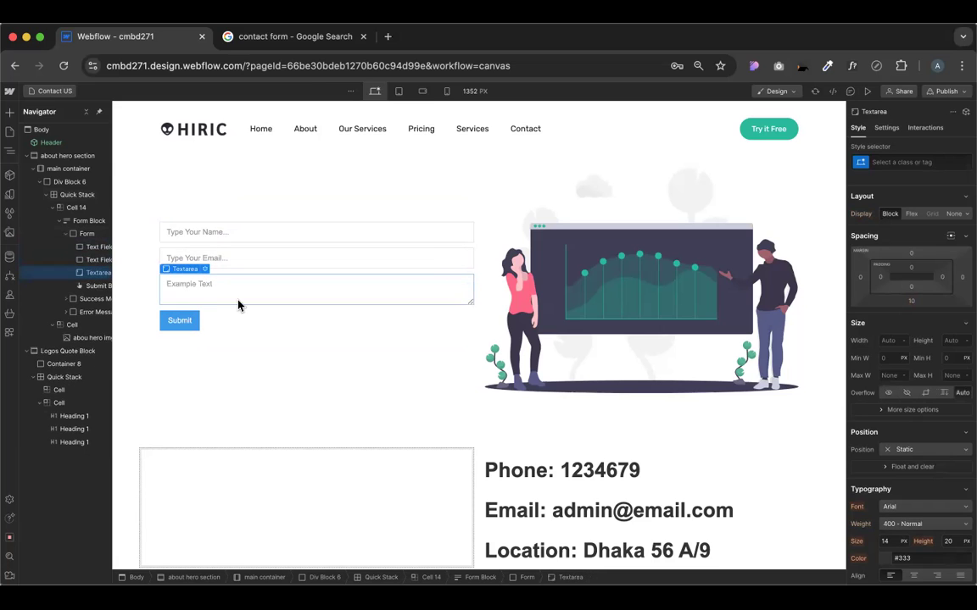
Select the form, then check the Name, Email and message fields one by one
left_click(225, 322)
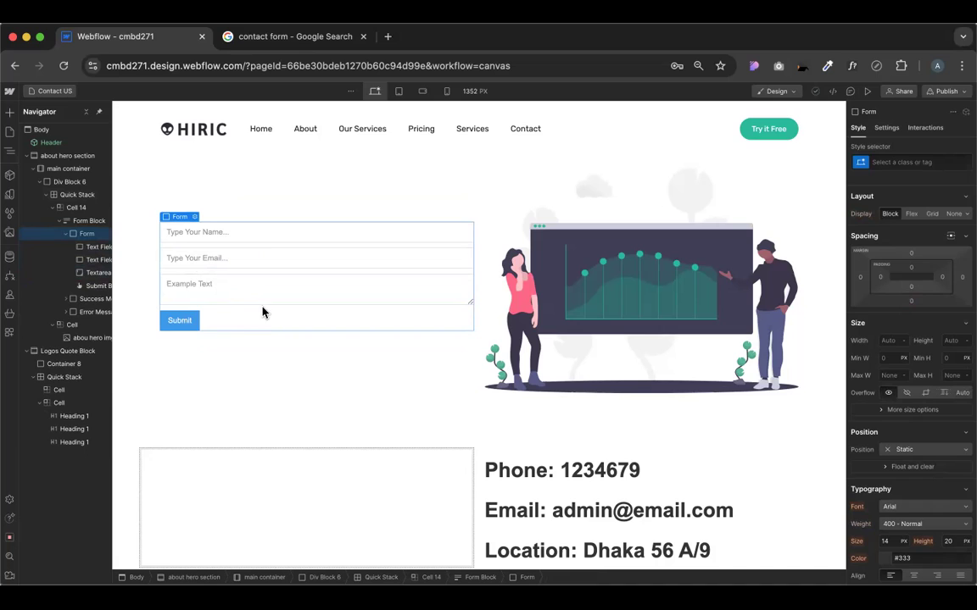
left_click(264, 297)
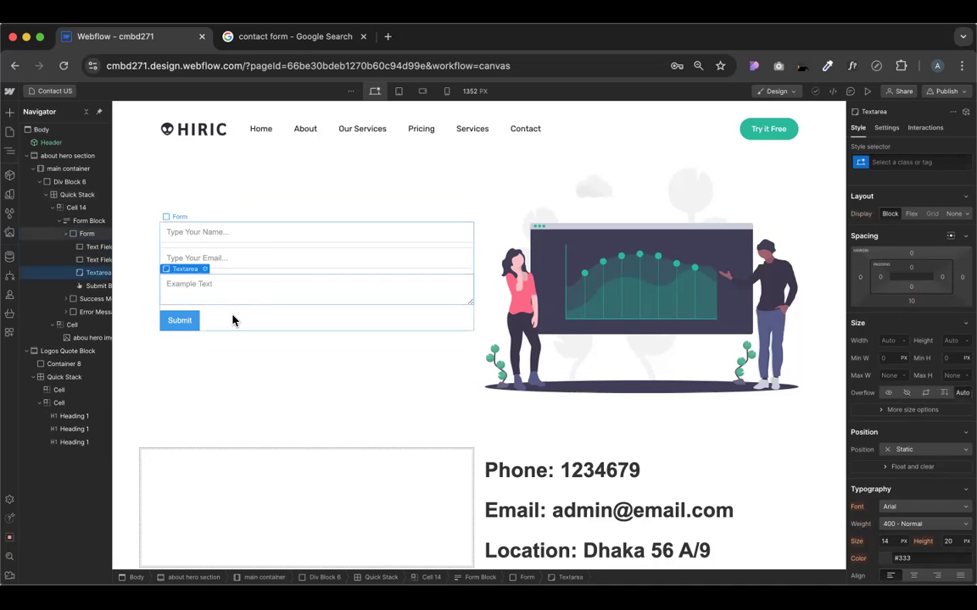
left_click(194, 236)
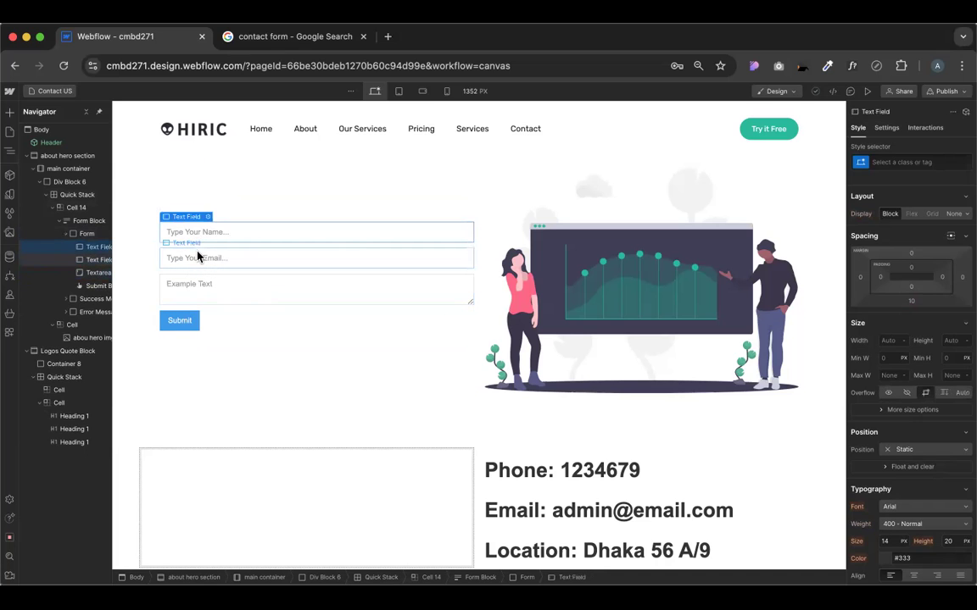
left_click(197, 257)
left_click(197, 286)
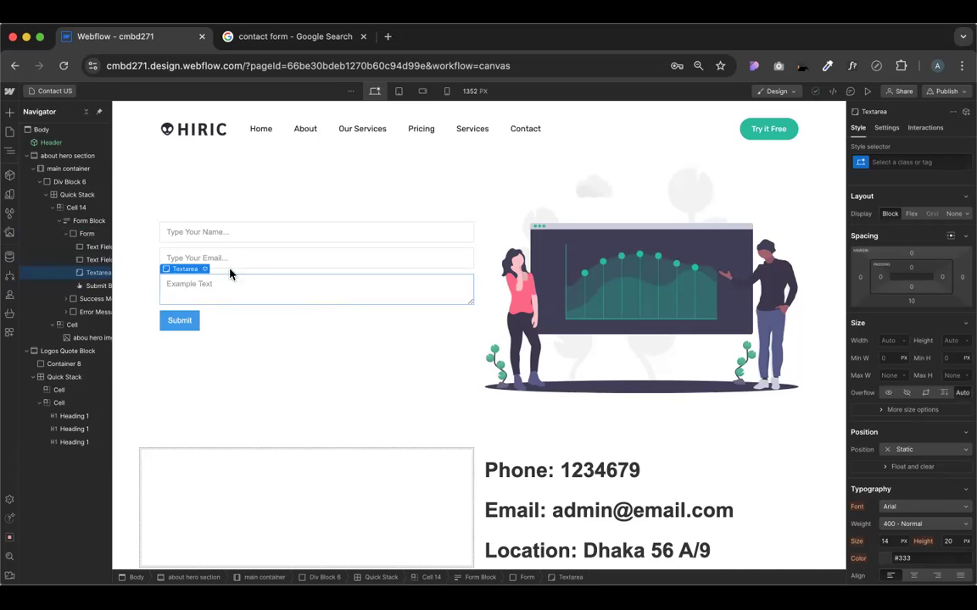
left_click(236, 239)
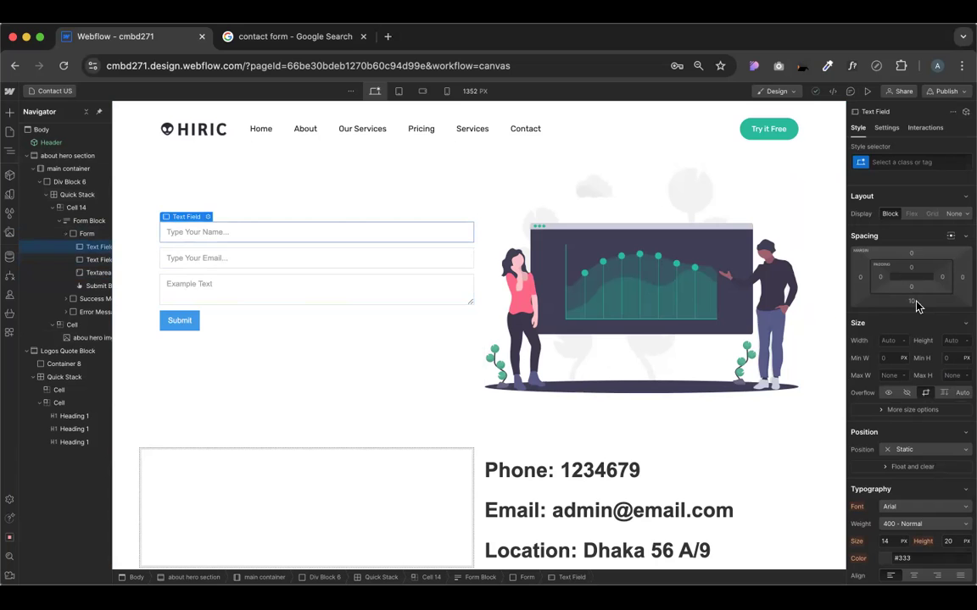
scroll(253, 248, "up", 5)
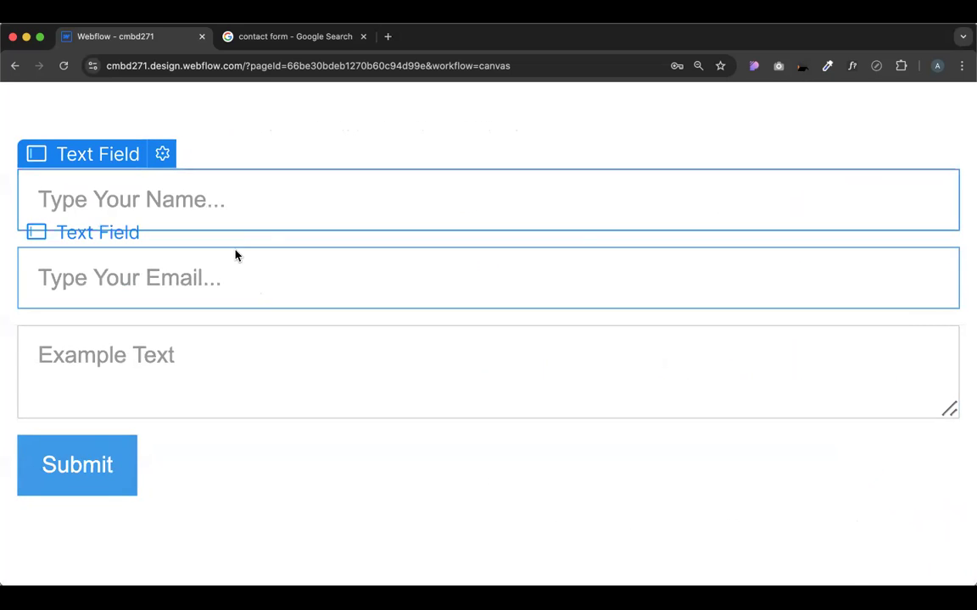
scroll(236, 255, "down", 5)
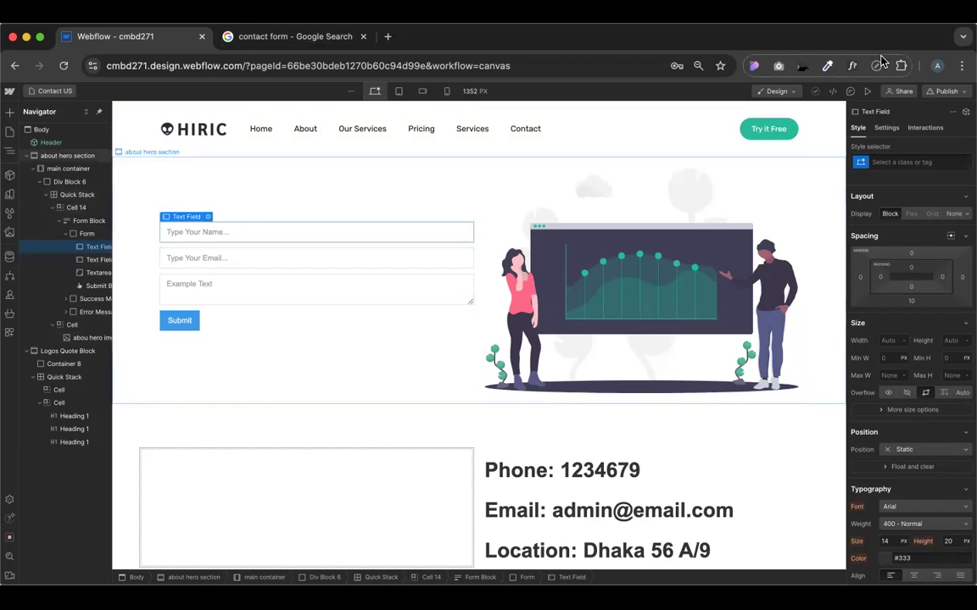
left_click(866, 92)
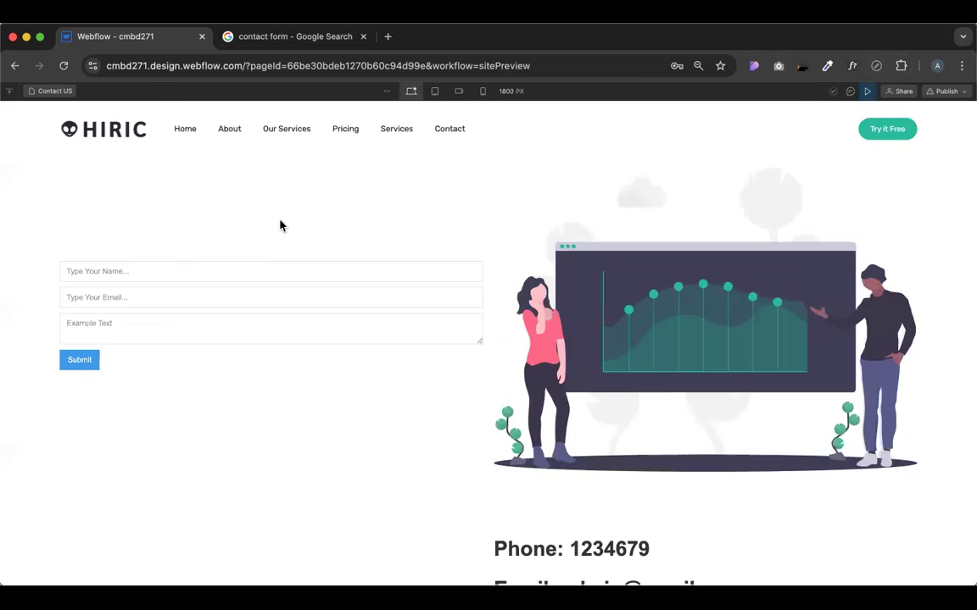
left_click(120, 272)
type("adfdg")
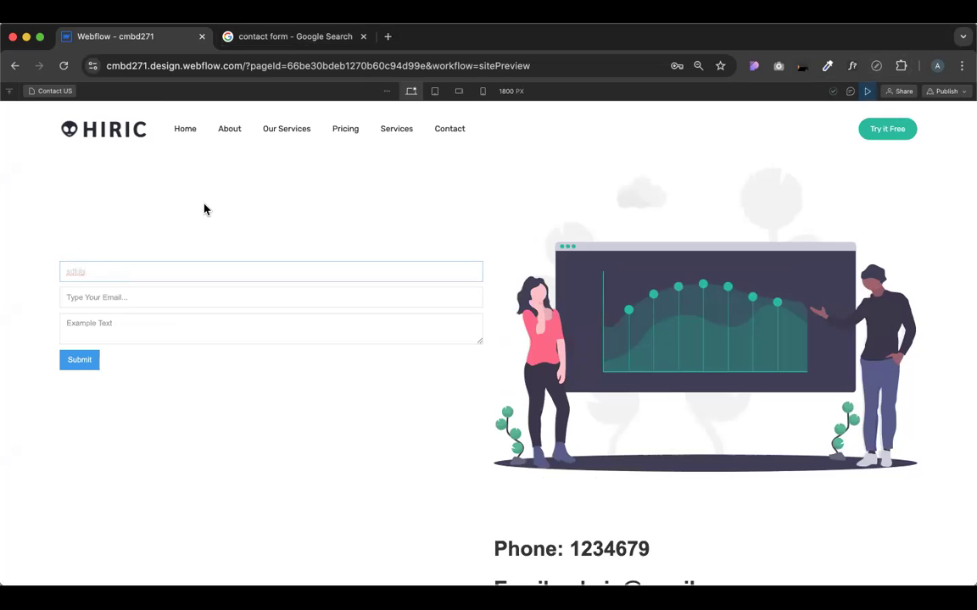
left_click(867, 99)
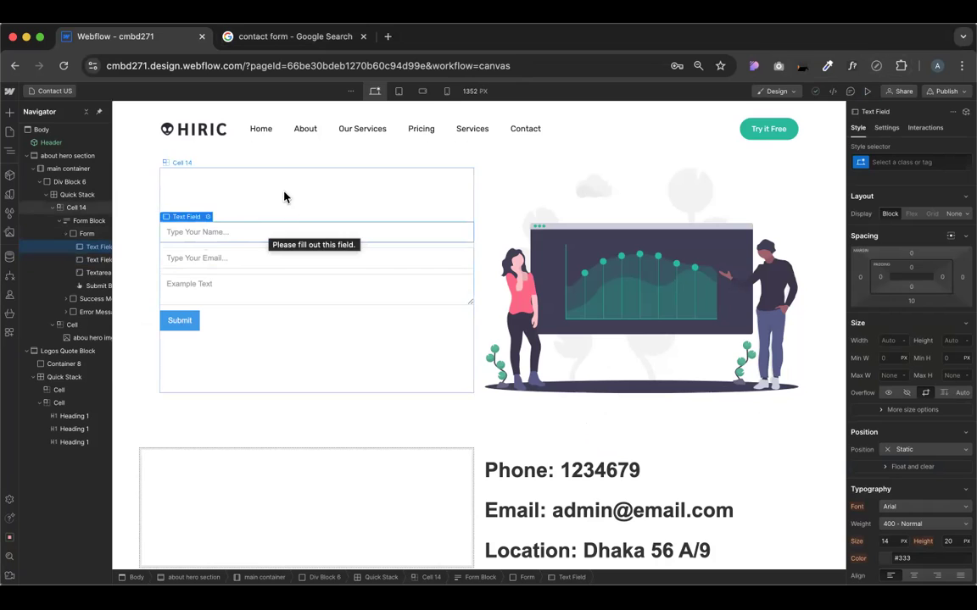
Set the Name field's Typography size to 42 px and preview the enlarged placeholder
scroll(915, 398, "down", 10)
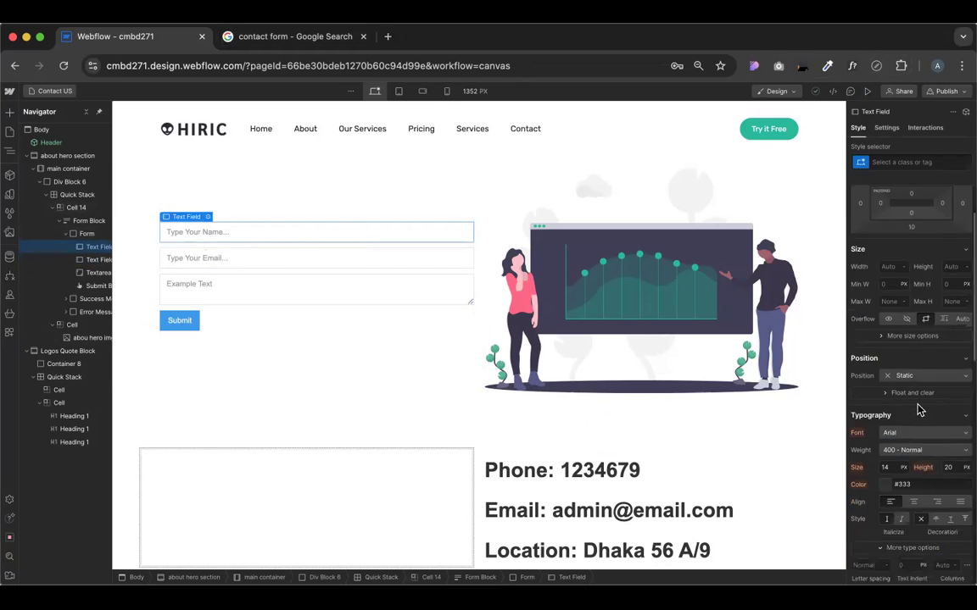
scroll(906, 371, "up", 5)
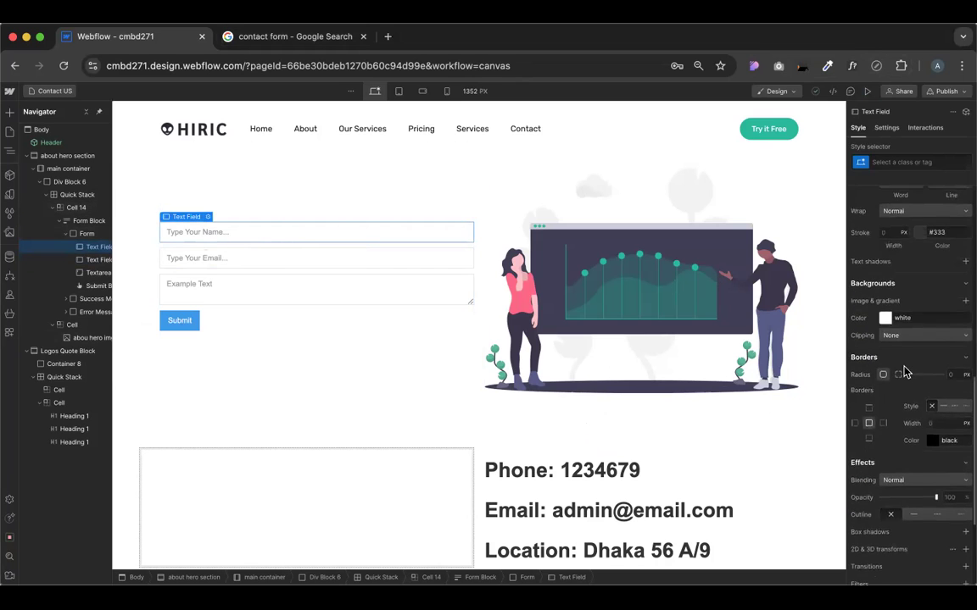
scroll(908, 263, "up", 1)
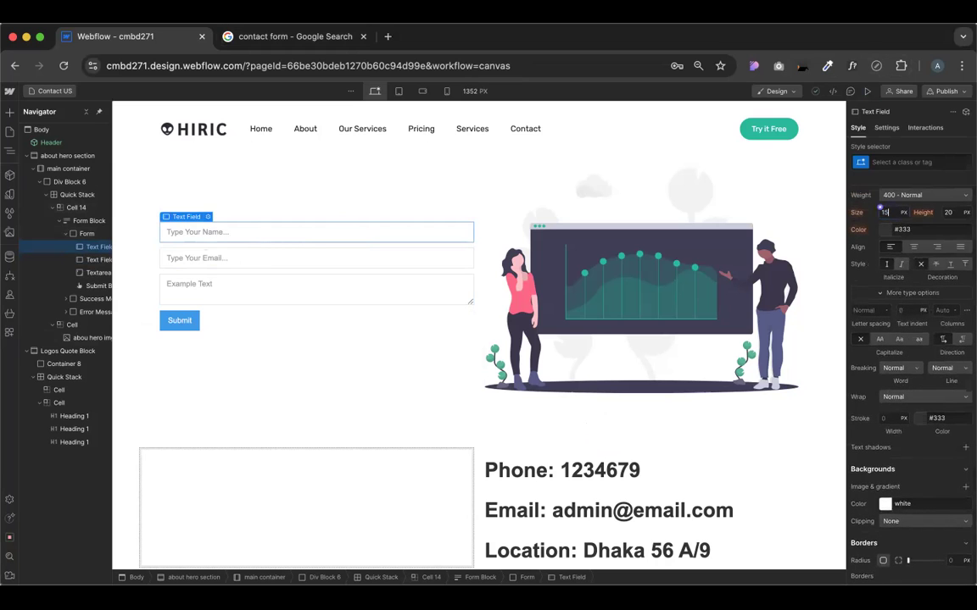
type("19")
key("Up")
key("Up")
key("Up")
key("Up")
key("Up")
key("Up")
key("Up")
key("Up")
key("Up")
key("Up")
key("Up")
key("Up")
key("Up")
key("Up")
key("Up")
key("Up")
key("Up")
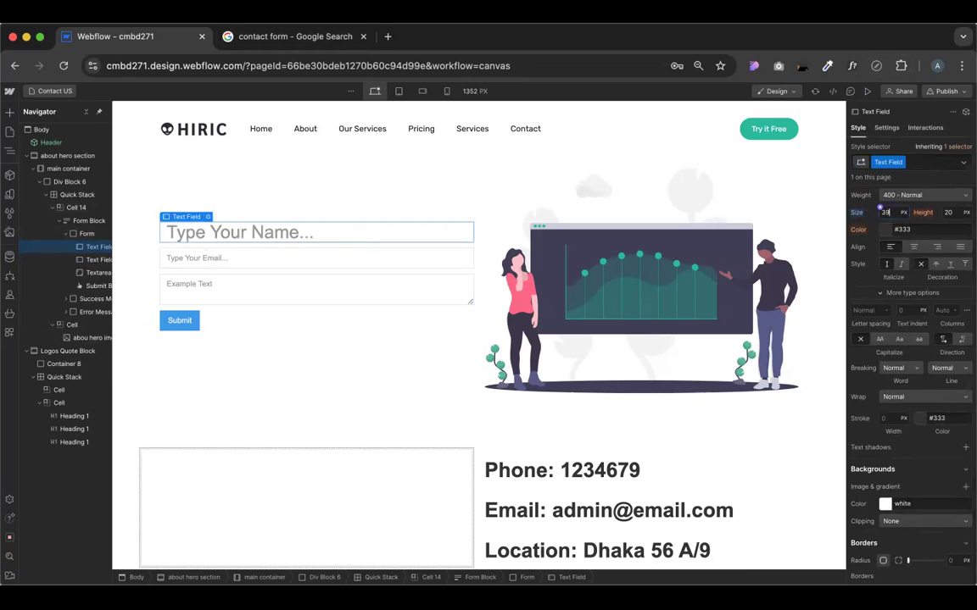
key("Up")
key("Up")
key("Up")
key("Up")
key("Up")
key("Up")
key("Up")
key("Up")
key("Up")
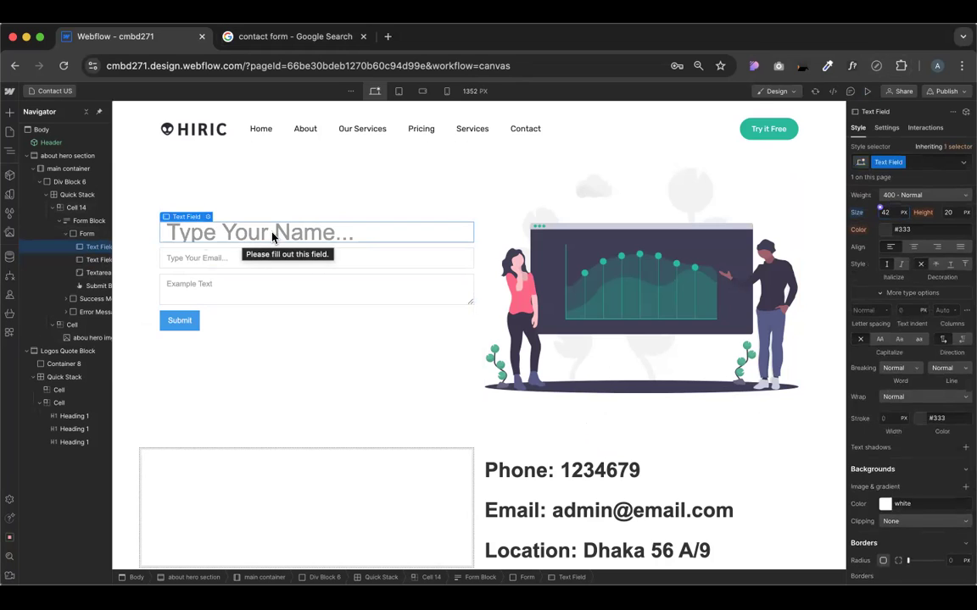
left_click(867, 92)
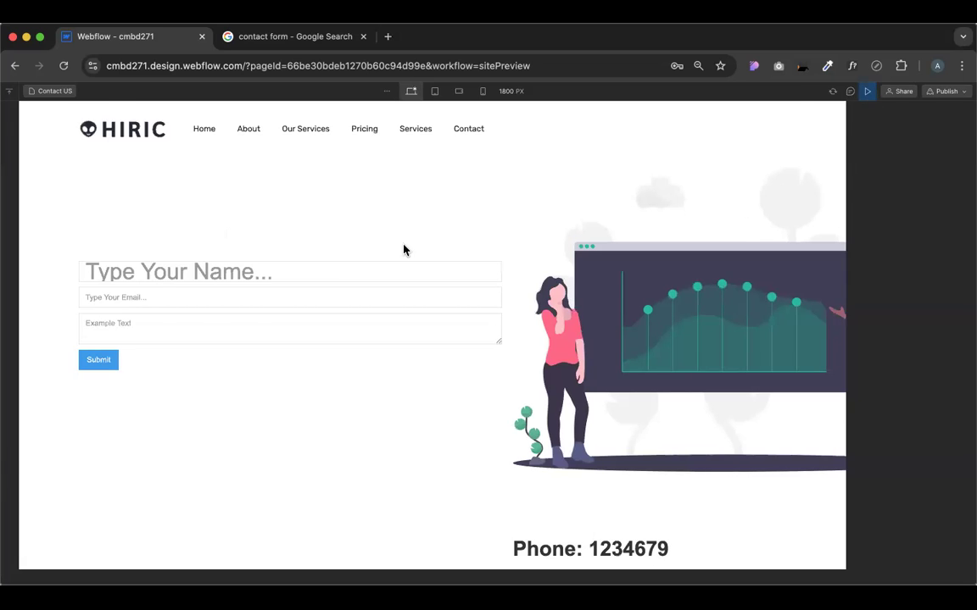
key("Escape")
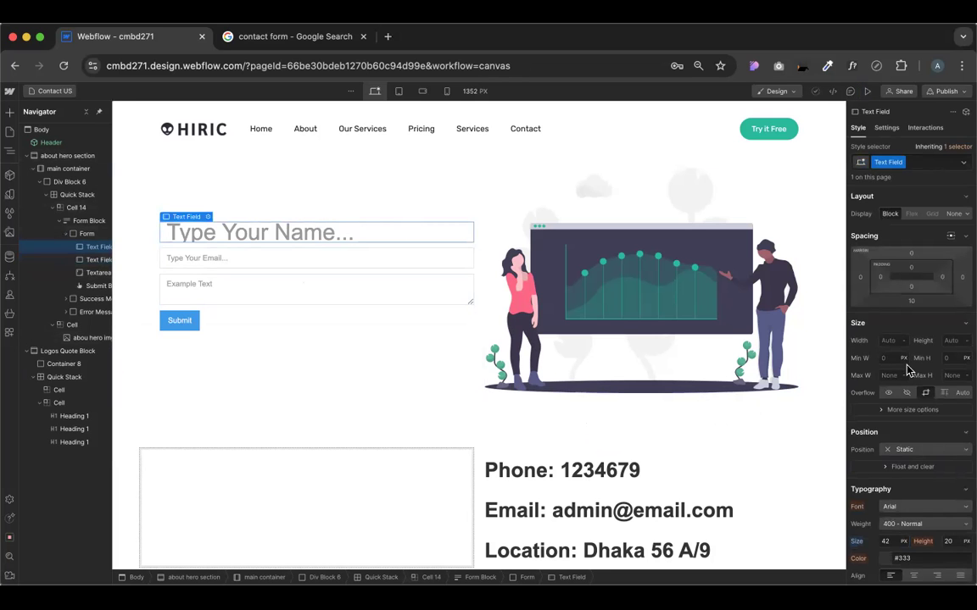
Give the Name field 40 px of bottom padding
left_click(912, 290)
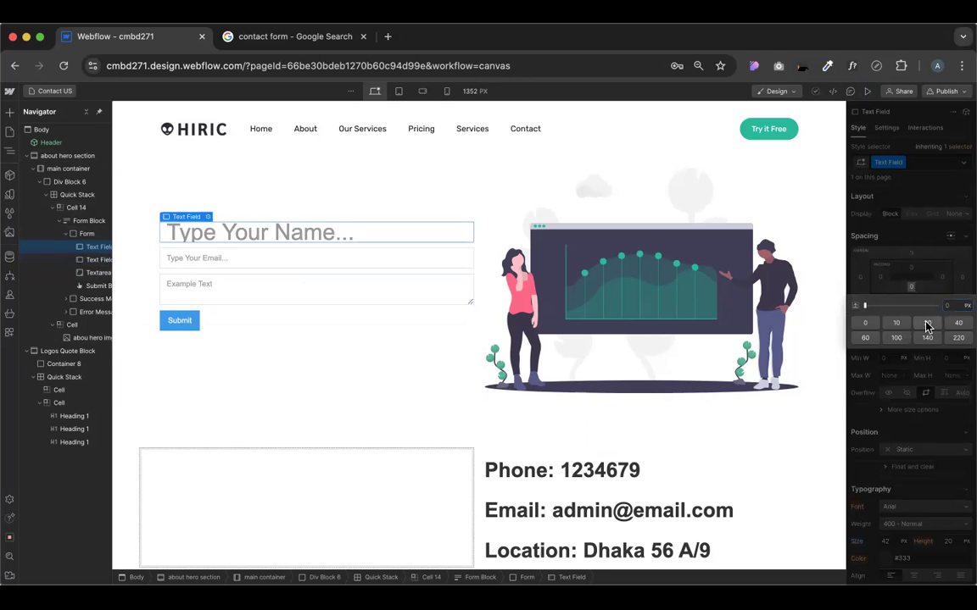
left_click(927, 324)
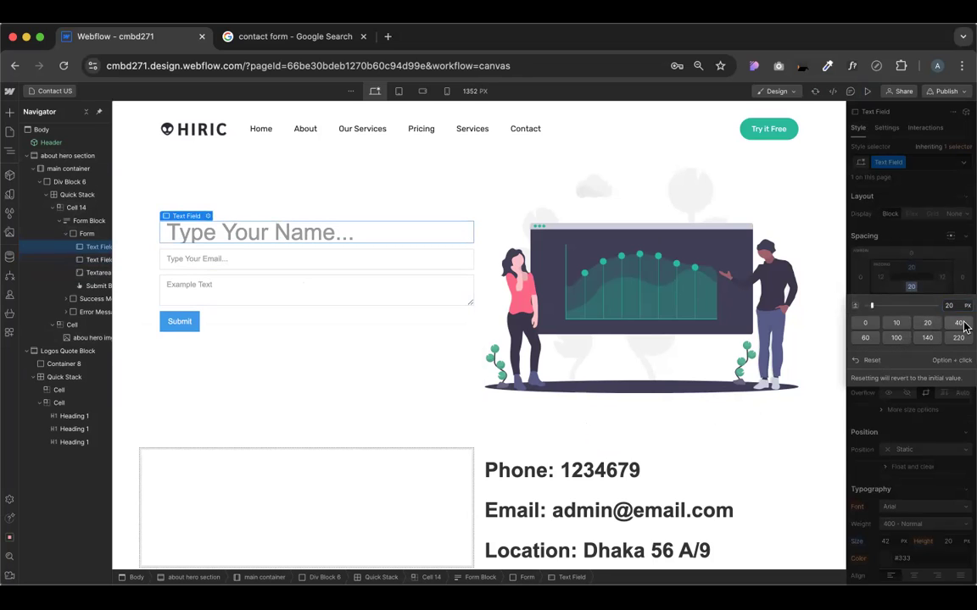
left_click(959, 324)
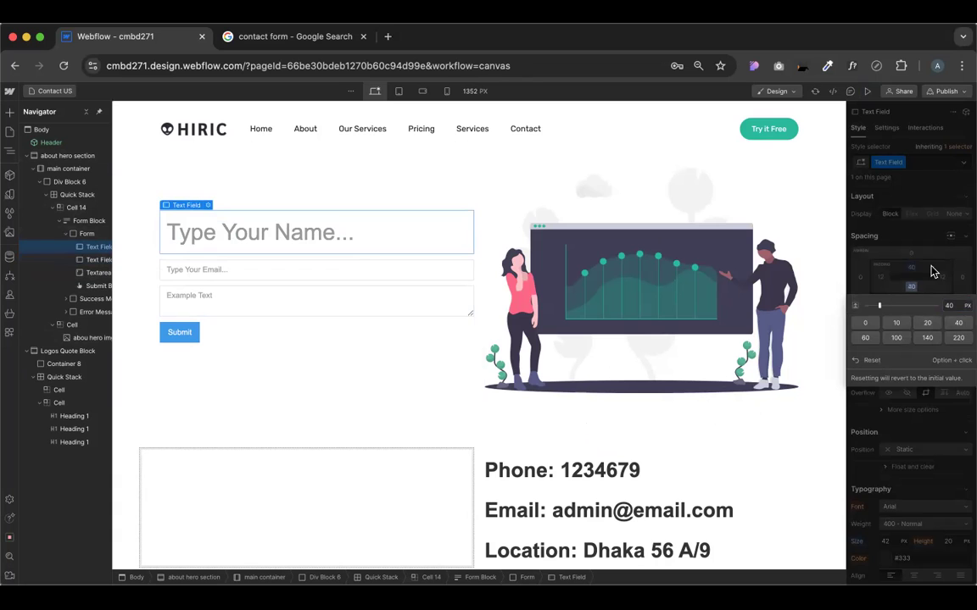
In preview, type test text into the Name field, delete it, and return to editing
left_click(866, 90)
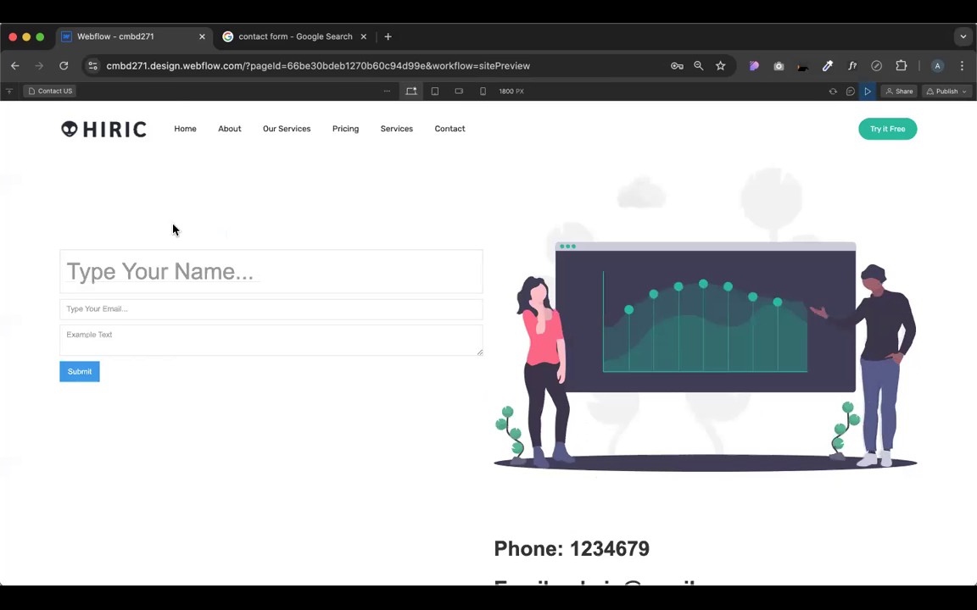
left_click(171, 264)
type("asdfg")
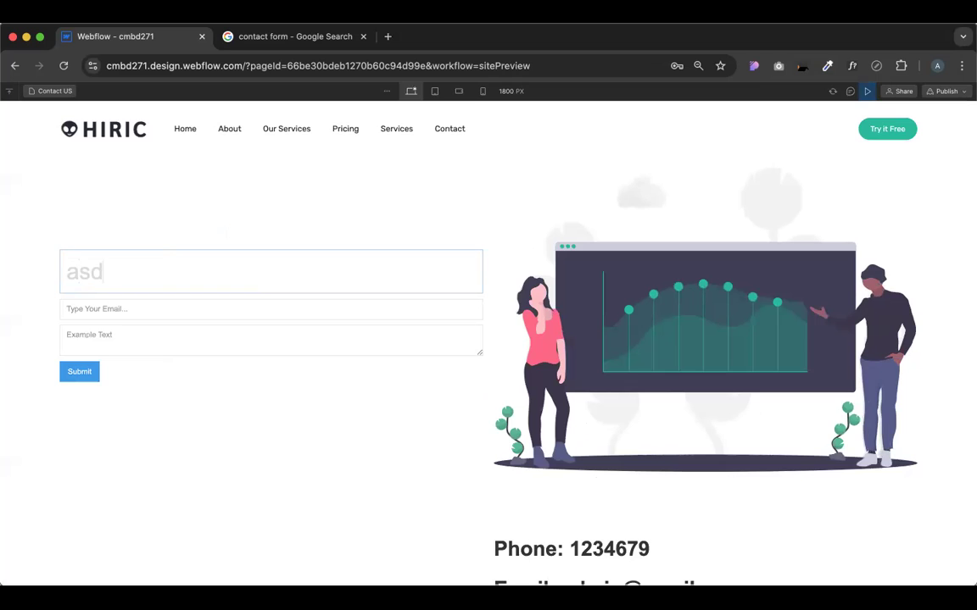
double_click(100, 283)
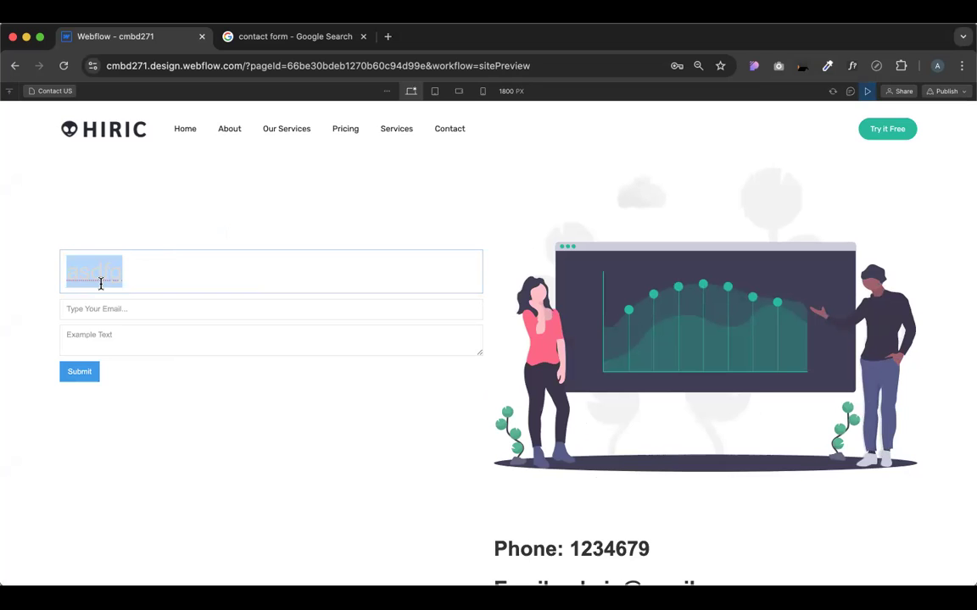
key("BackSpace")
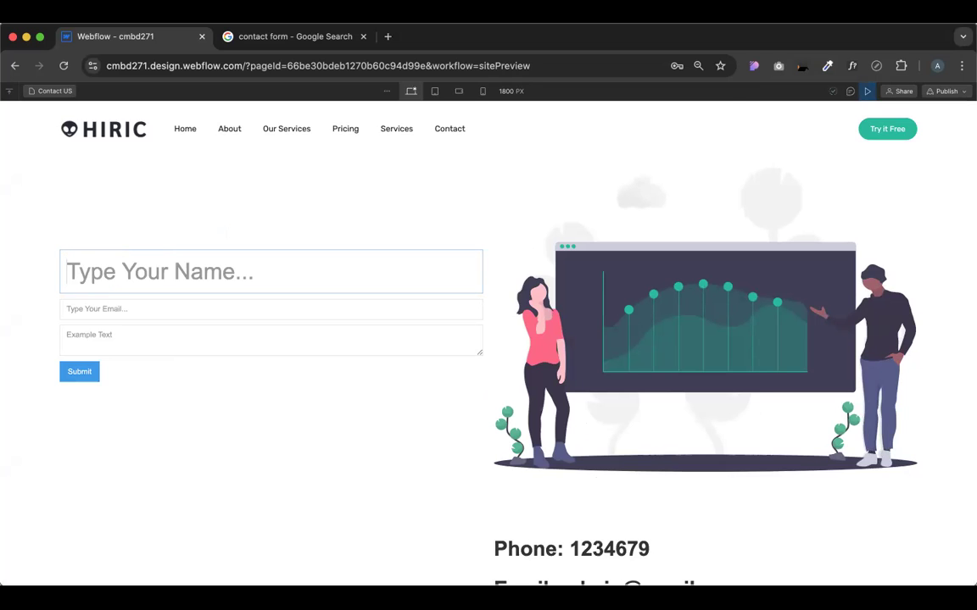
left_click(867, 93)
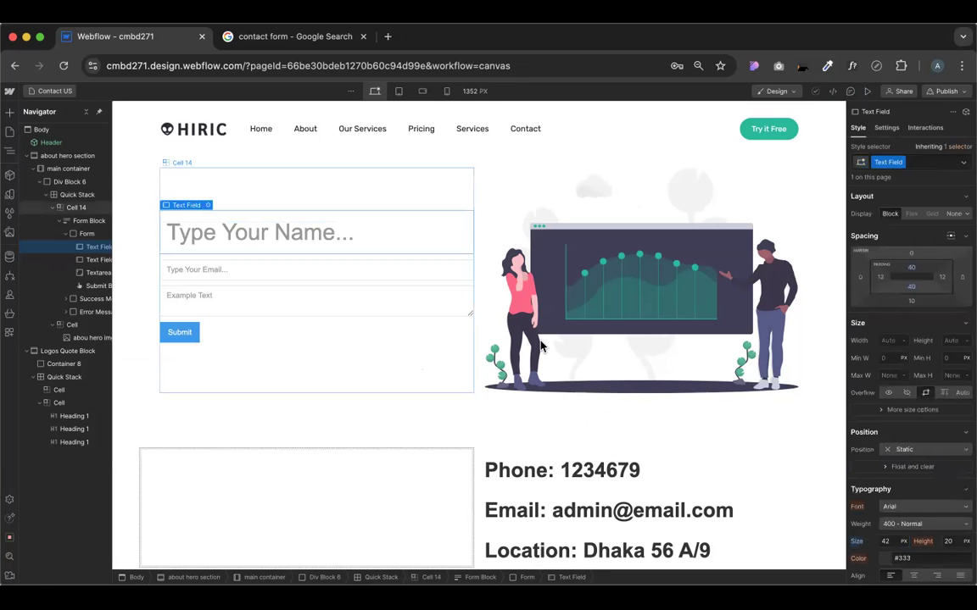
Reset the Name field's top and bottom padding and its font size back to 14 px
left_click(910, 289)
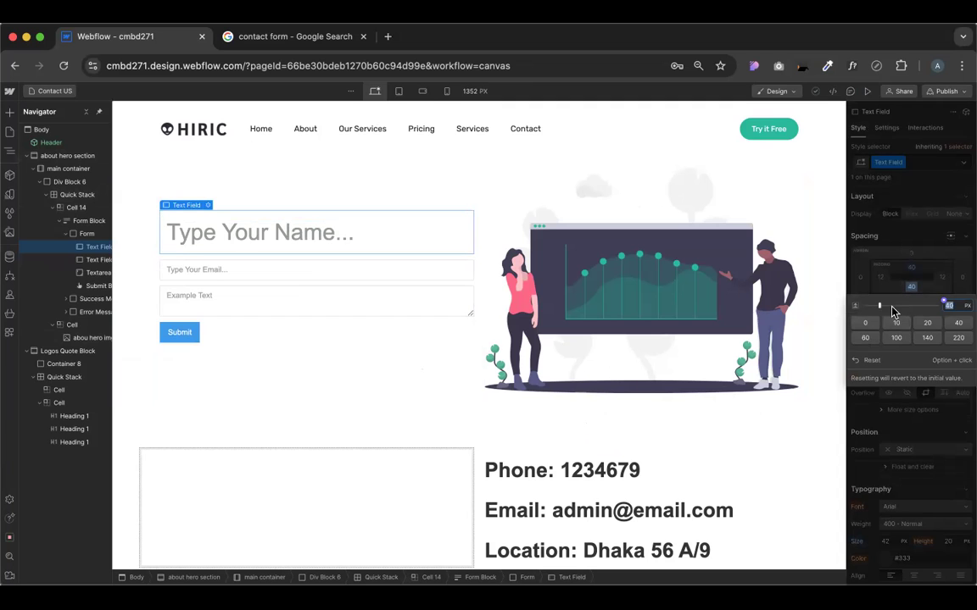
left_click(873, 362)
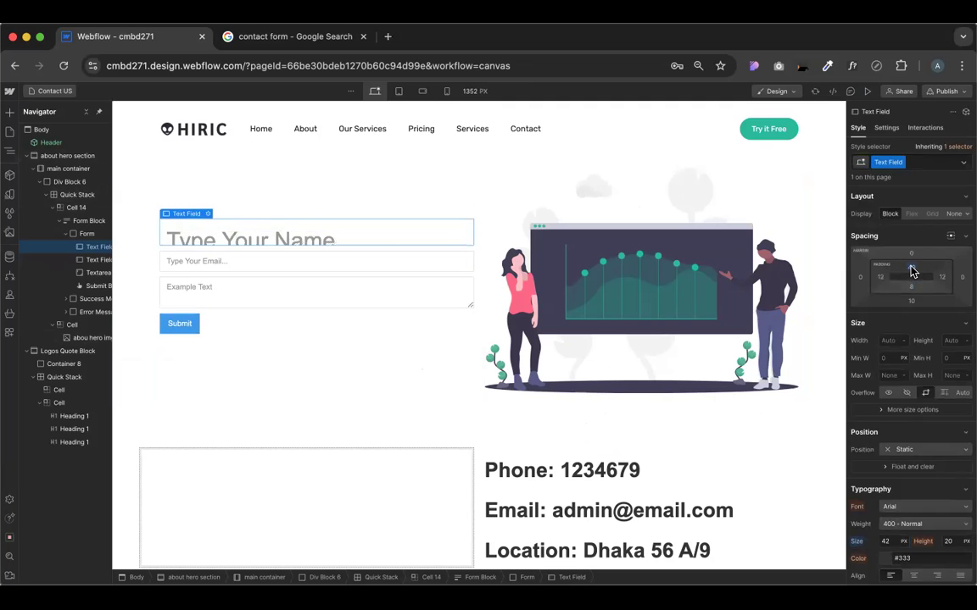
left_click(911, 268)
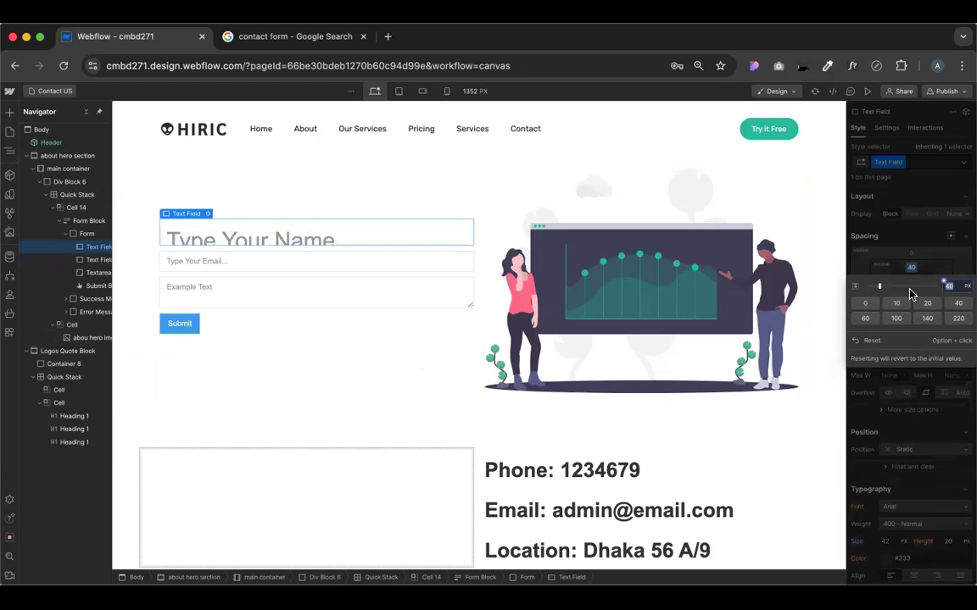
left_click(863, 340)
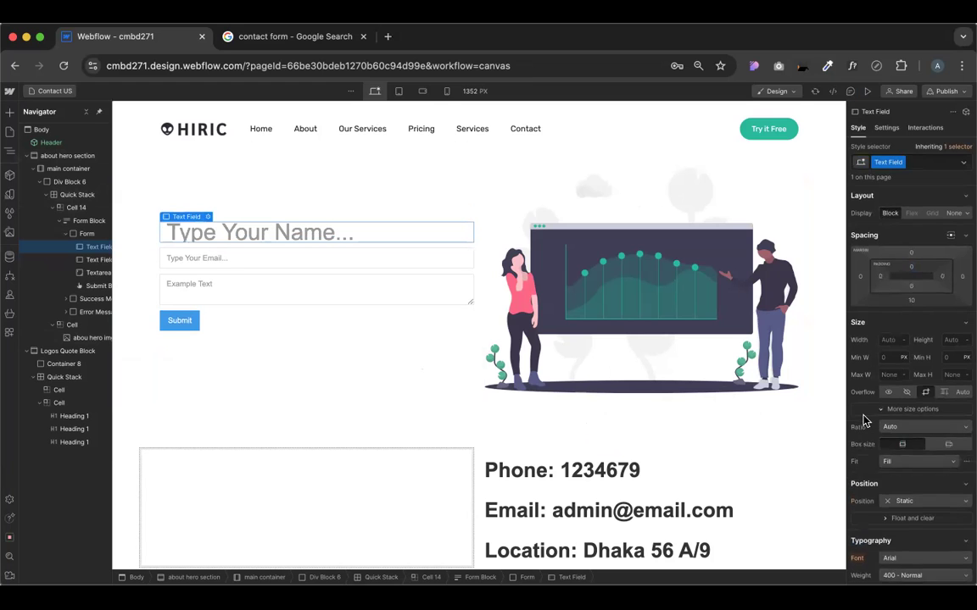
scroll(861, 419, "down", 3)
left_click(856, 471)
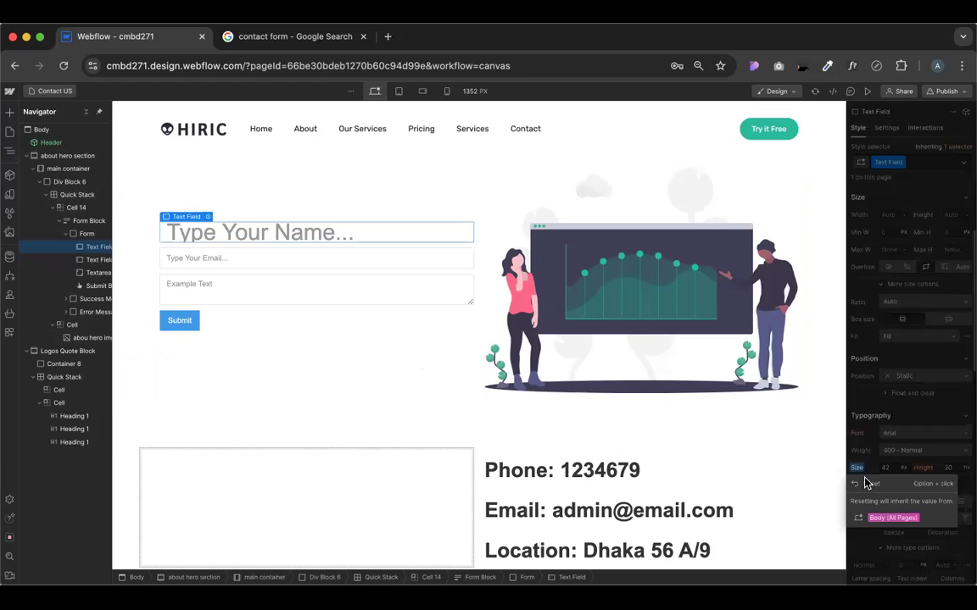
left_click(871, 483)
Give the Name and Email fields each a 50 px minimum height
scroll(873, 386, "up", 3)
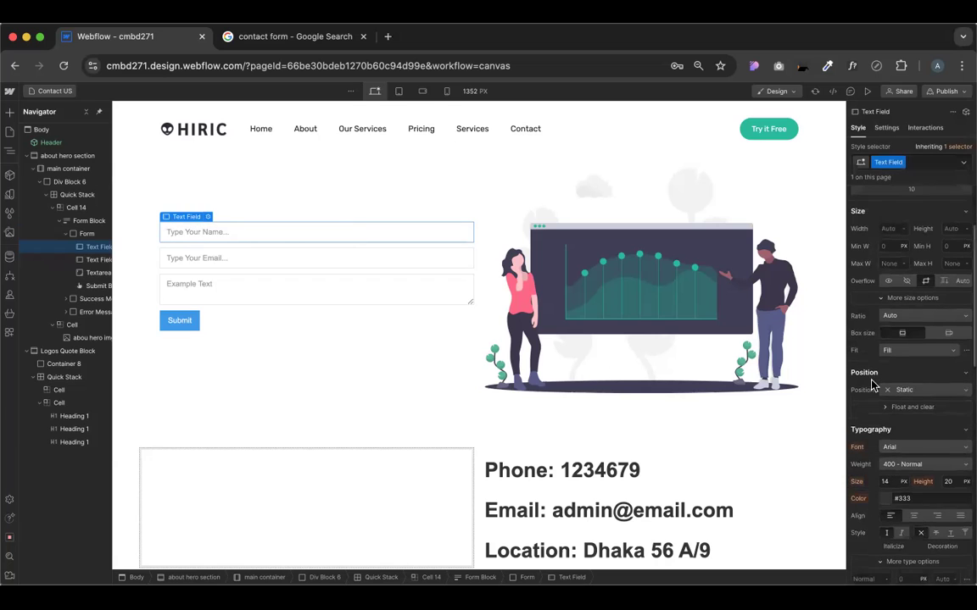
scroll(874, 450, "up", 1)
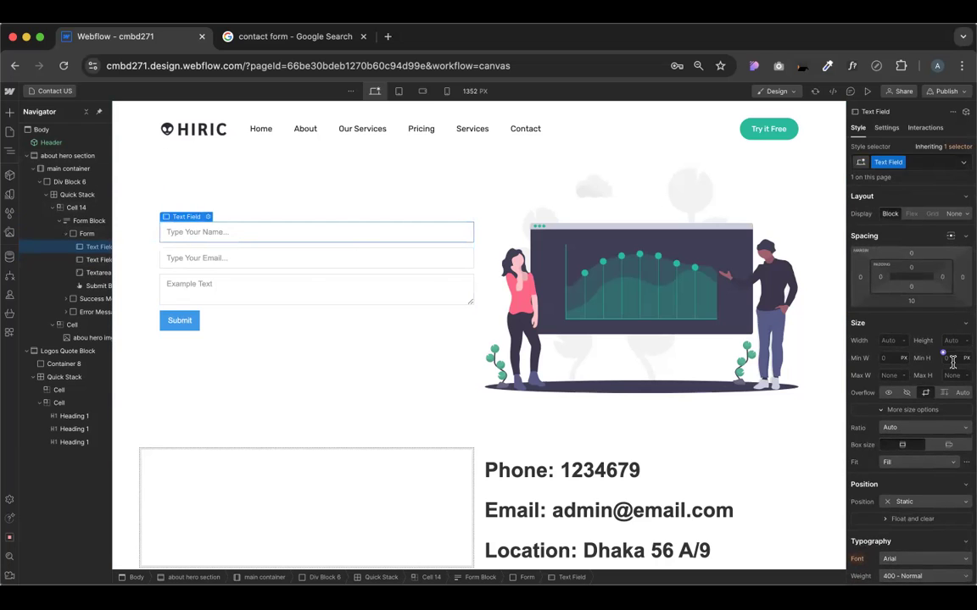
type("50")
key("Return")
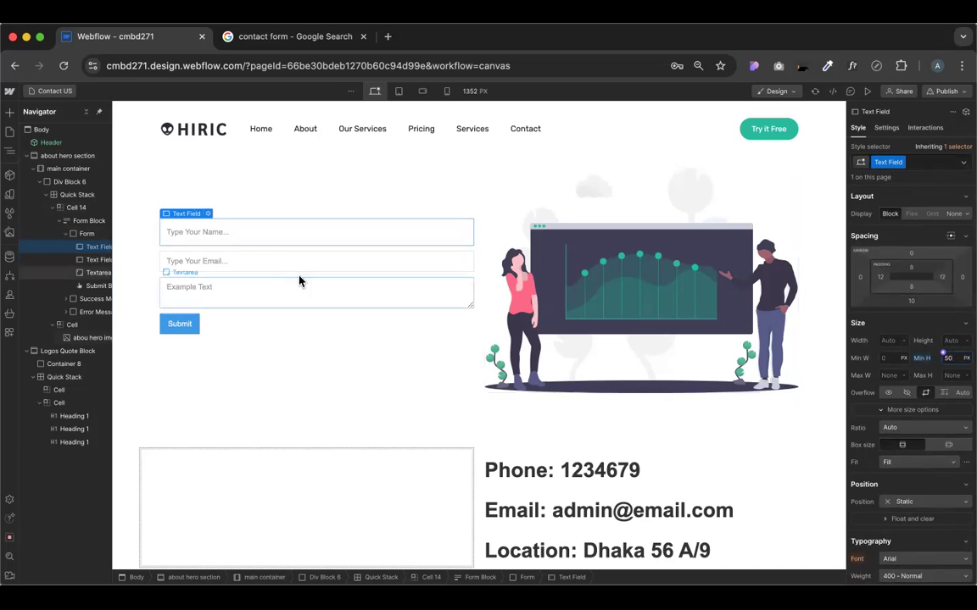
left_click(281, 260)
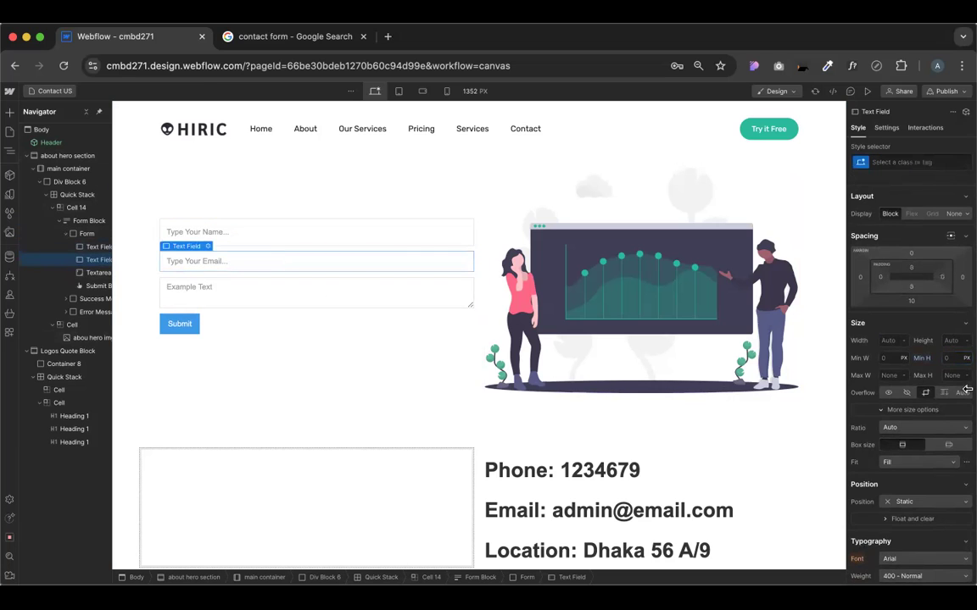
left_click(956, 357)
type("50")
key("Return")
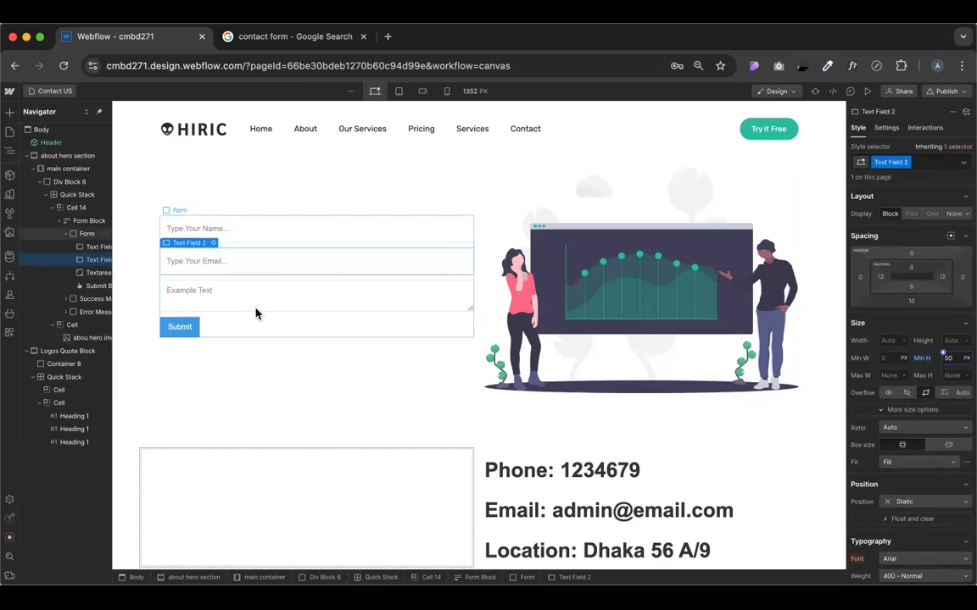
left_click(202, 294)
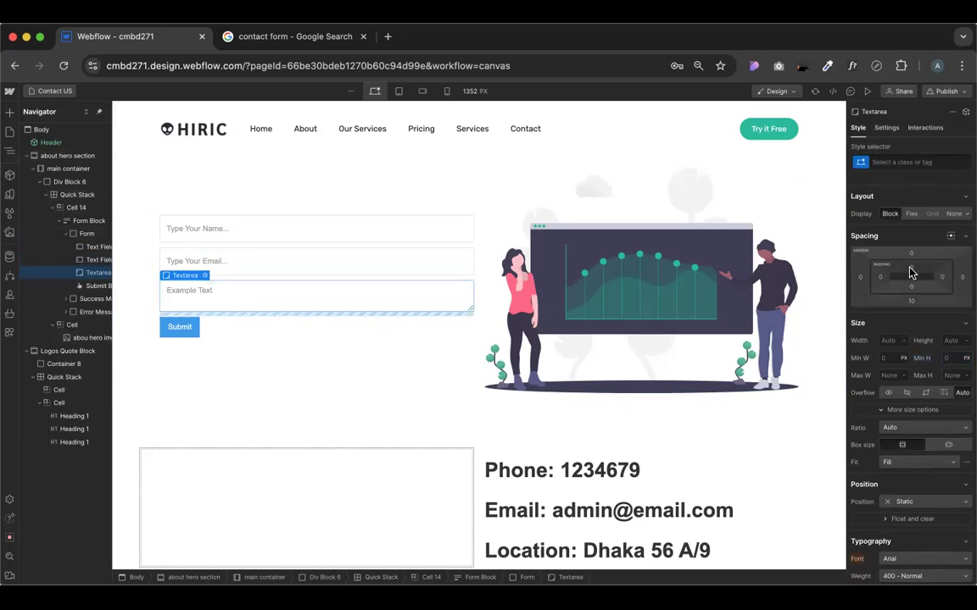
Set the message textarea's Min H to 150 px and preview the page
left_click(951, 356)
type("12")
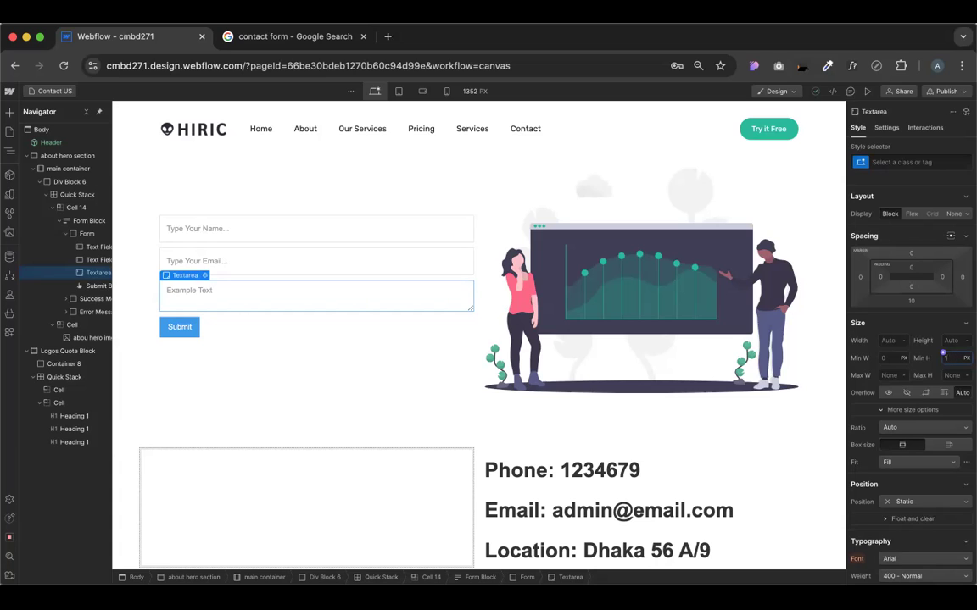
key("Return")
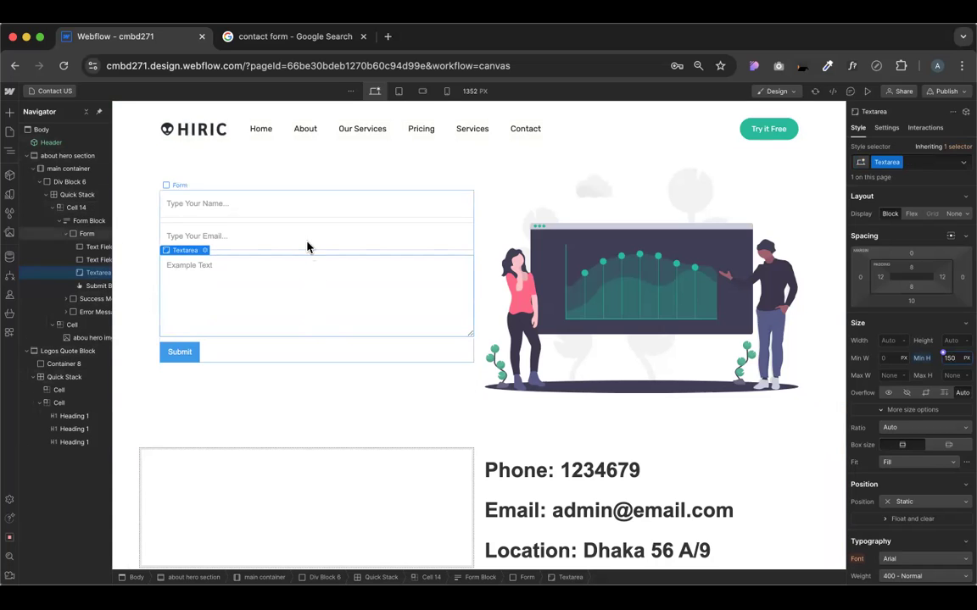
left_click(866, 92)
In preview, fill the message box with pasted filler text, stretch it taller, then exit preview
left_click(255, 335)
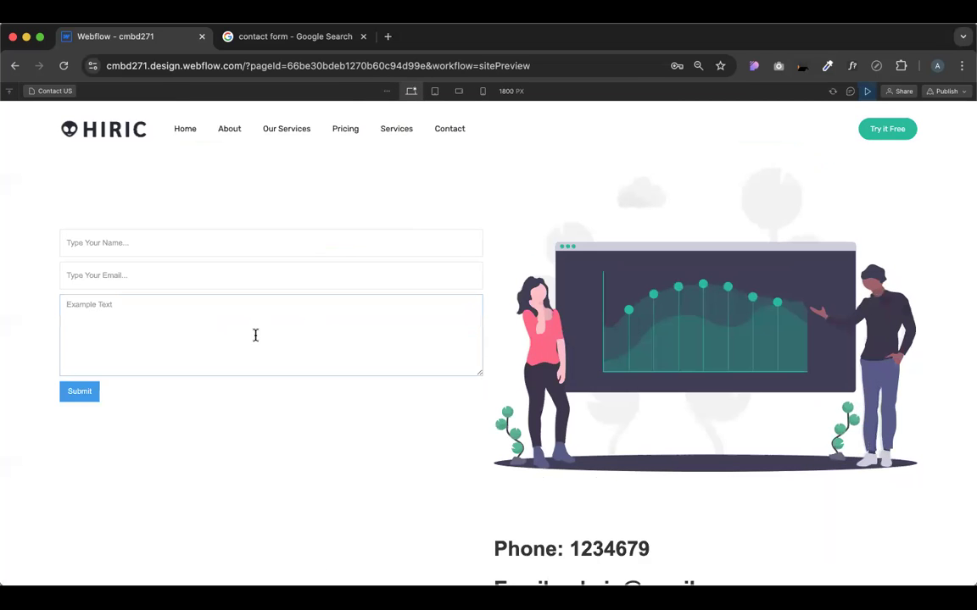
type("sadkdfhgjhk sydfhj")
key("ctrl+a")
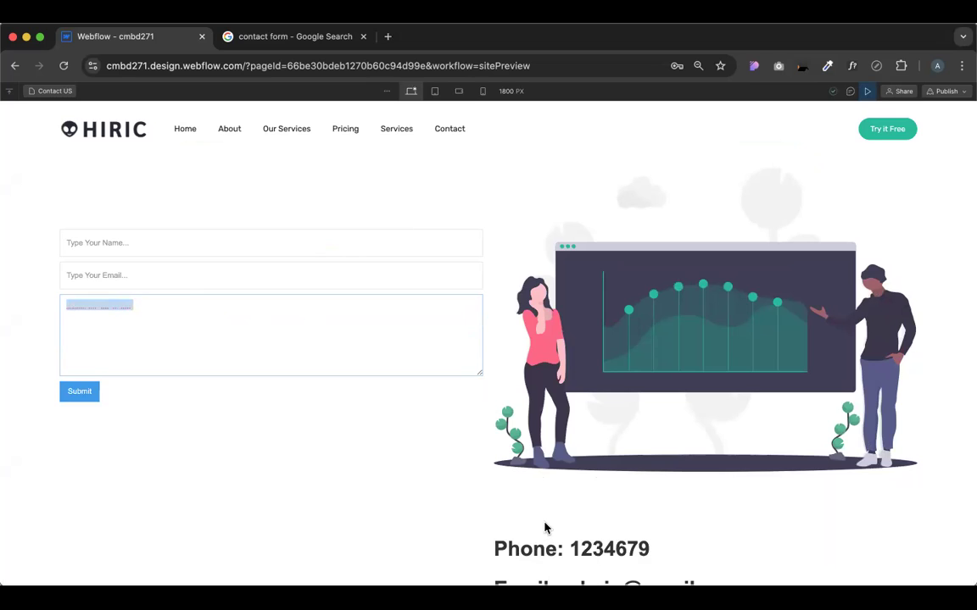
key("ctrl+v")
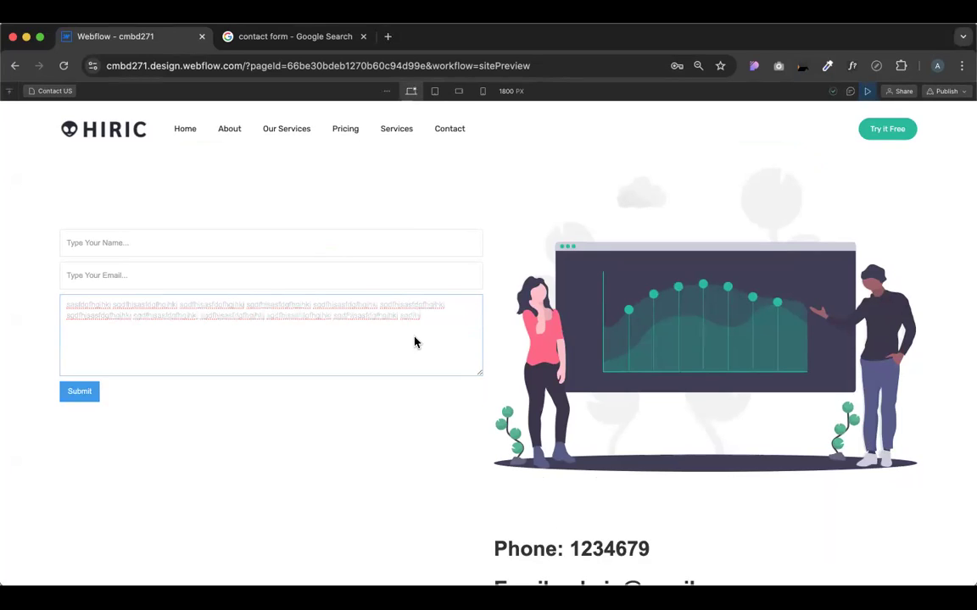
key("super+v")
key("super+v")
key("super+v")
key("super+v")
key("super+v")
key("super+v")
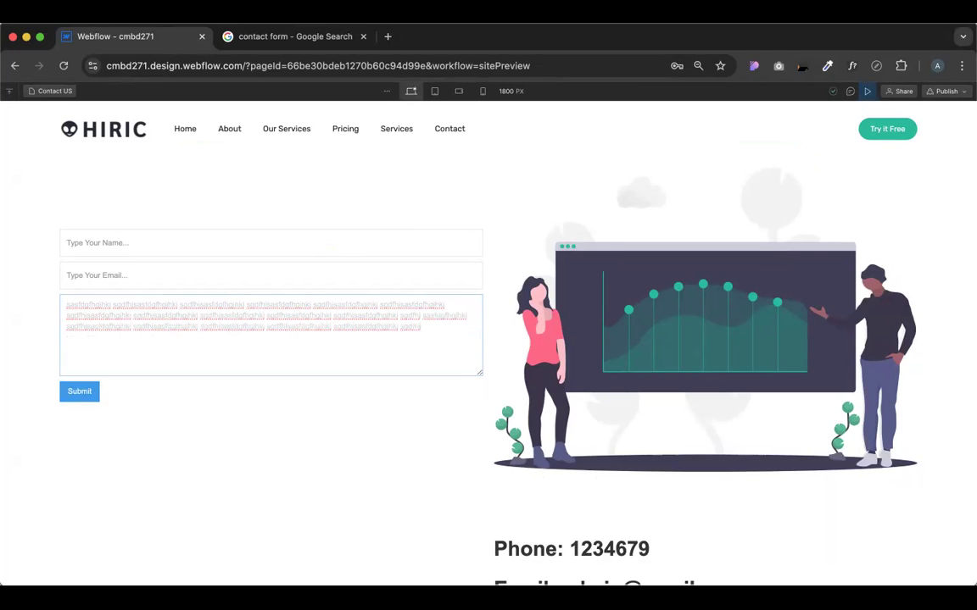
key("super+v")
key("super+v")
key("super+v")
key("super+v")
key("super+v")
key("super+v")
key("super+v")
key("super+v")
key("super+v")
key("super+v")
key("super+v")
key("super+v")
key("super+v")
key("super+v")
key("super+v")
key("super+v")
key("super+v")
key("super+v")
key("super+v")
key("super+v")
key("super+v")
key("super+v")
key("super+v")
key("super+v")
key("super+v")
key("super+v")
key("super+v")
key("super+v")
key("super+v")
key("super+v")
key("super+v")
key("super+v")
scroll(440, 327, "down", 2)
scroll(440, 326, "up", 3)
mouse_move(480, 373)
left_mouse_down()
mouse_move(481, 415)
mouse_move(484, 375)
mouse_move(484, 386)
left_mouse_up()
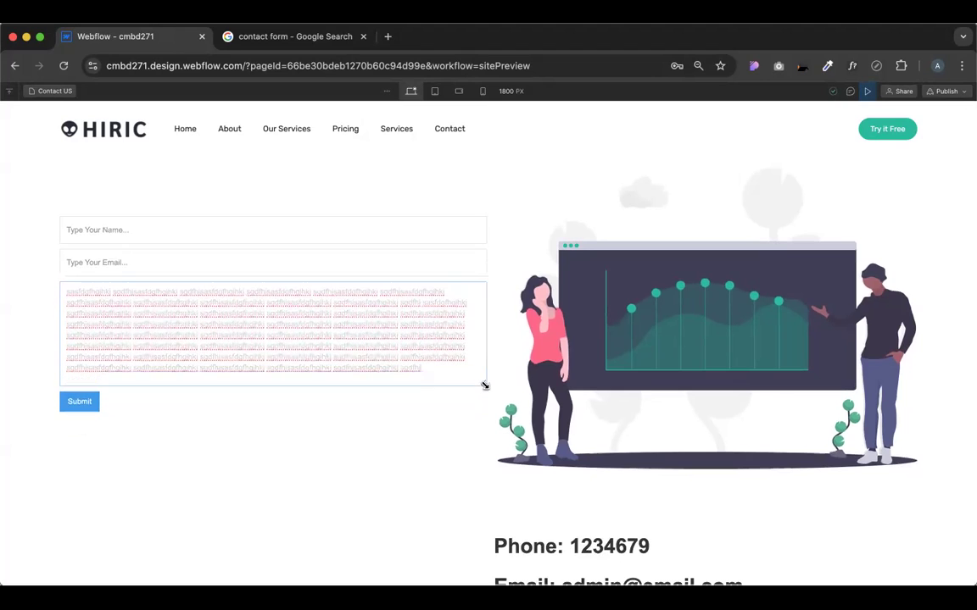
left_click(866, 92)
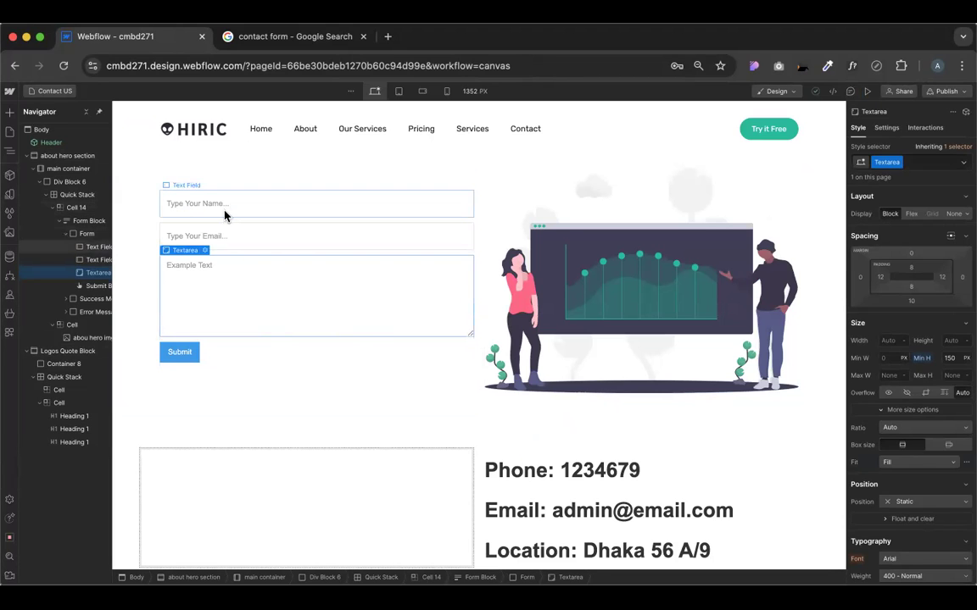
Select the Name field, then switch to the Google contact form image results
left_click(183, 206)
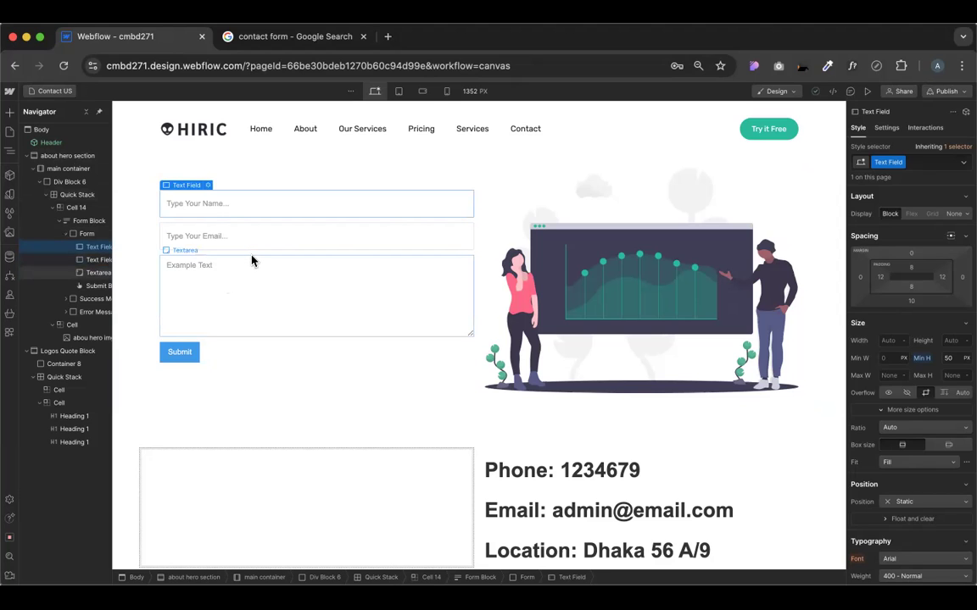
left_click(268, 37)
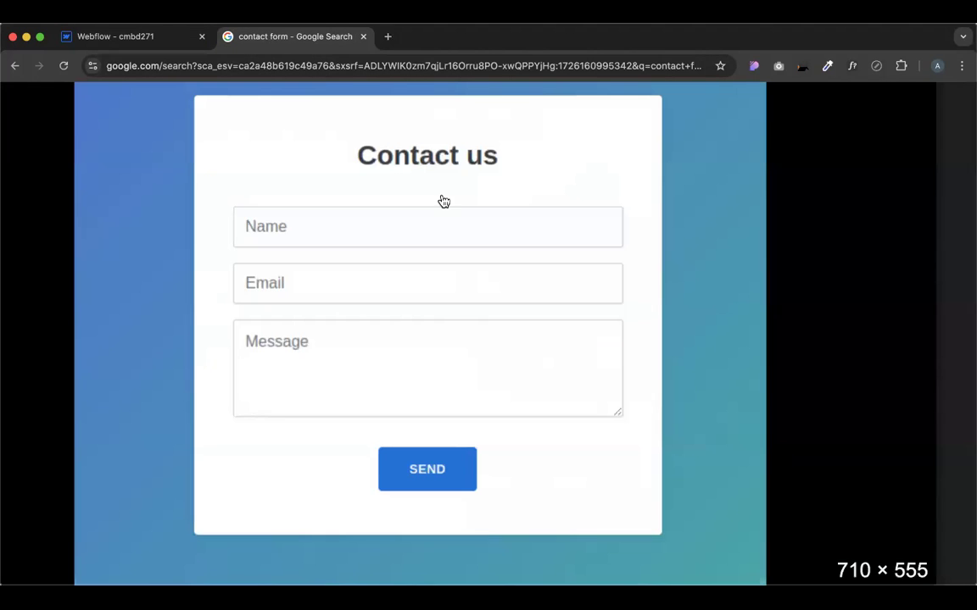
Enlarge the Wix 'Get In Touch' form example, then go back to Webflow
left_click(441, 201)
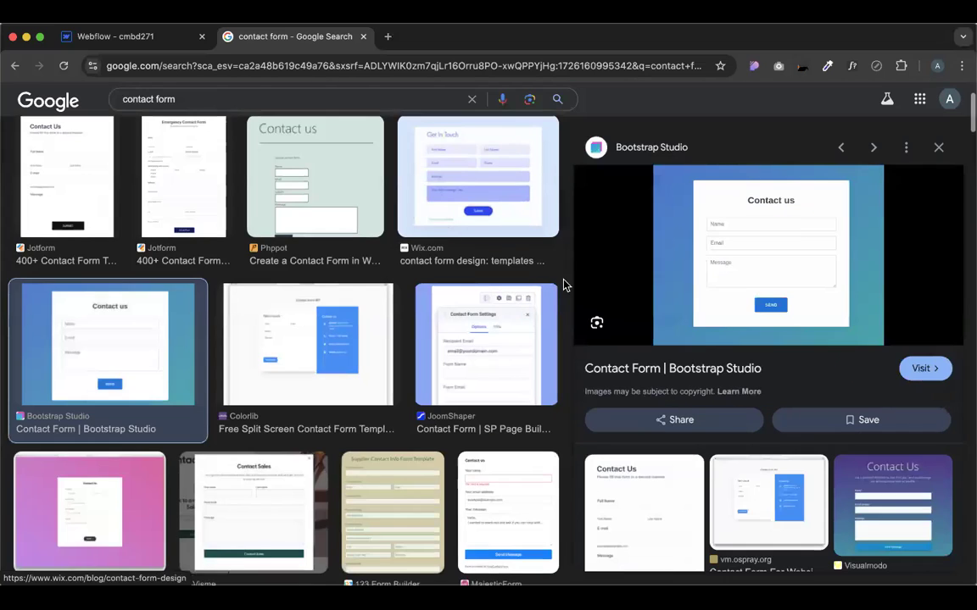
left_click(475, 184)
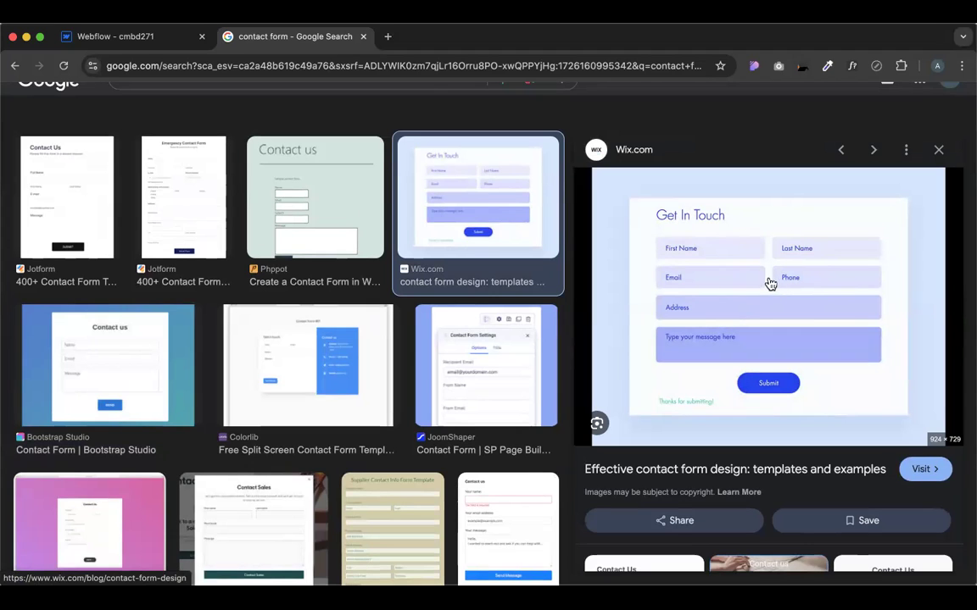
left_click(106, 37)
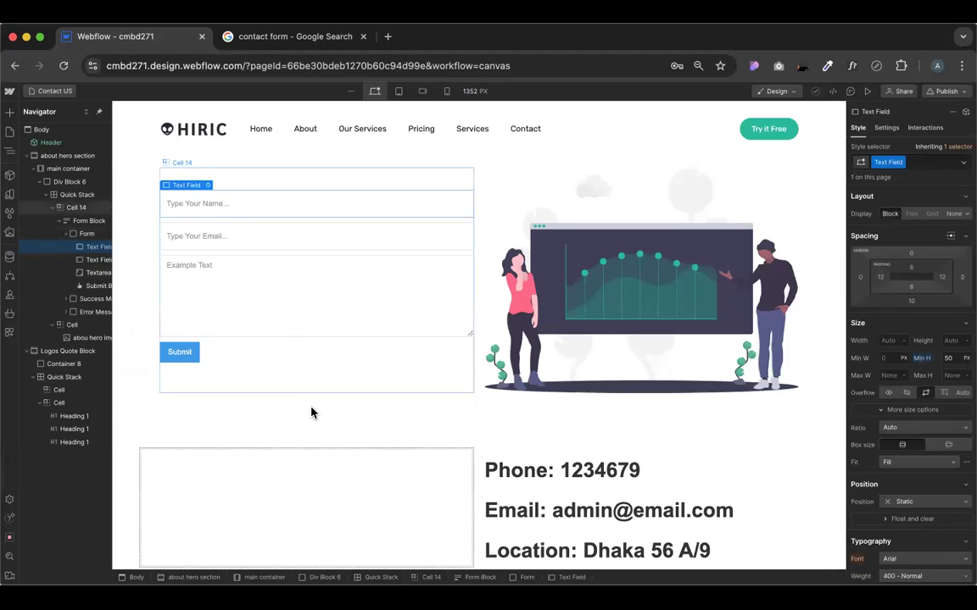
Add a horizontal flex block to the form and duplicate the Name field into it
left_click(10, 117)
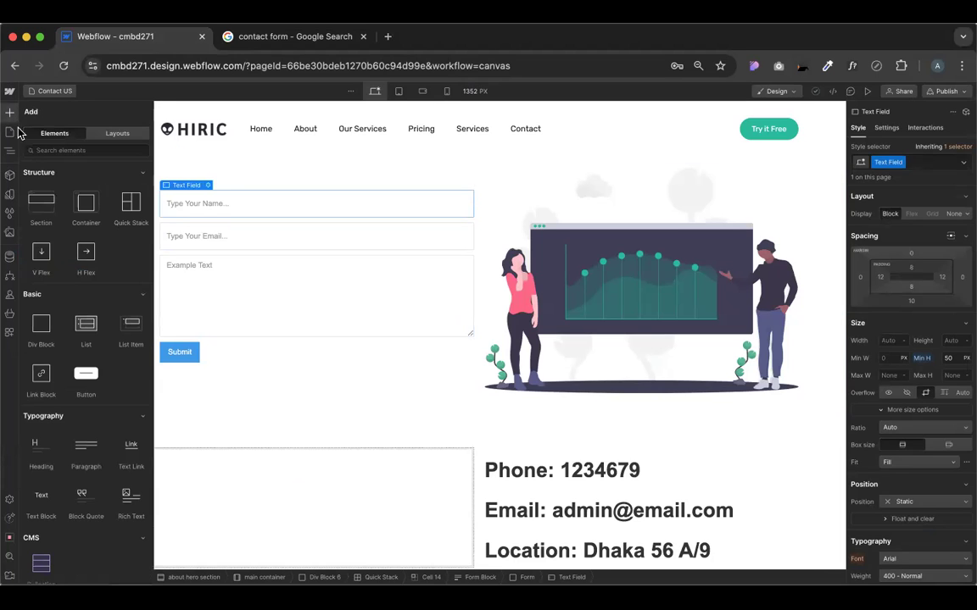
left_click_drag(82, 254, 216, 195)
key("super+d")
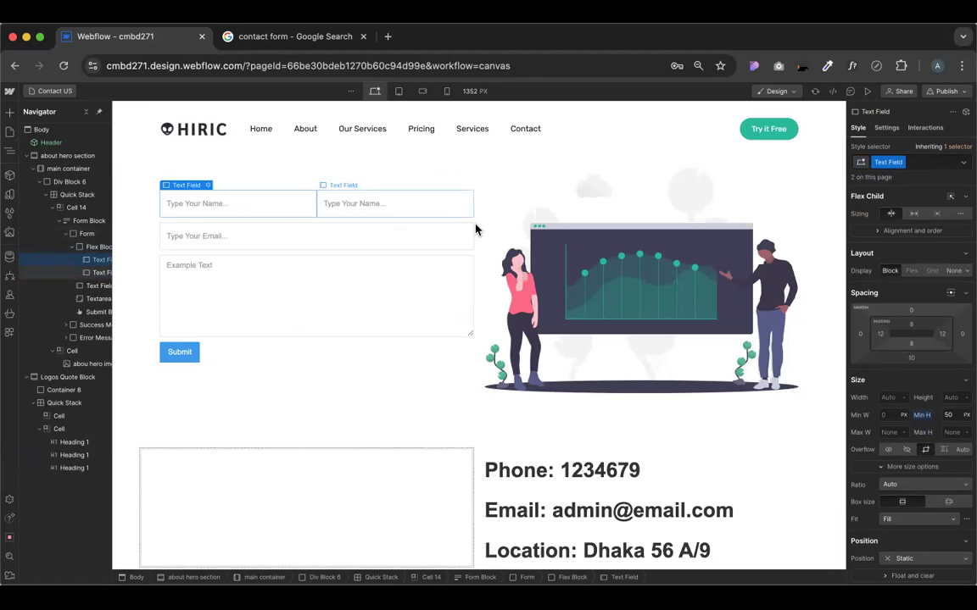
Give the first name field a 10 px right margin and the flex row a 20 px gap
left_click(961, 334)
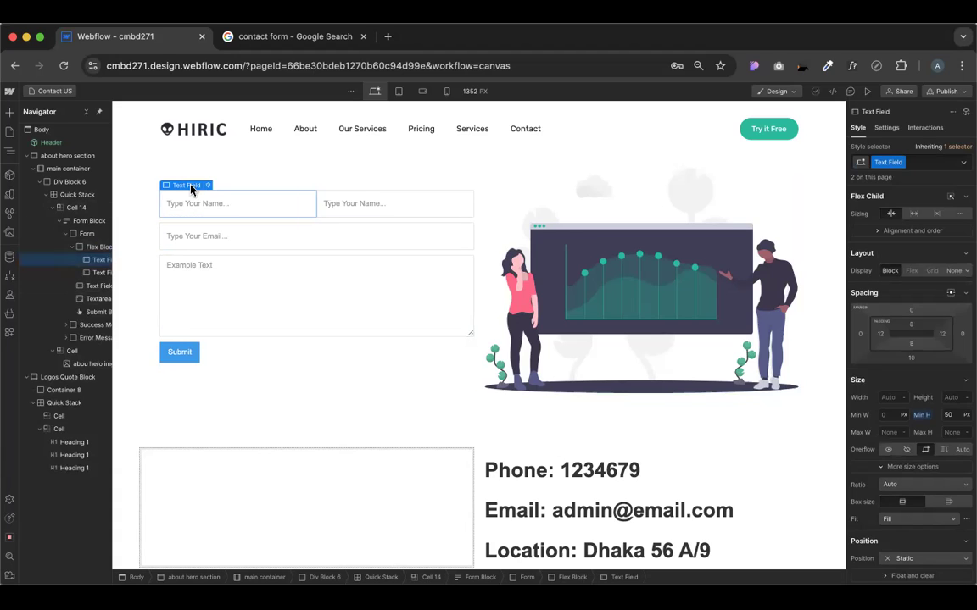
mouse_move(191, 186)
left_click(962, 336)
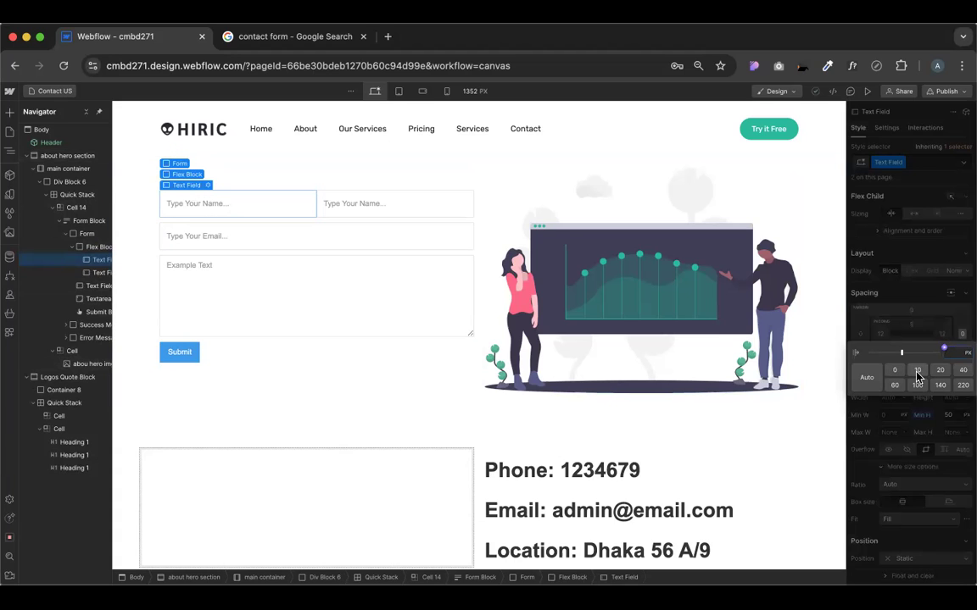
left_click(917, 373)
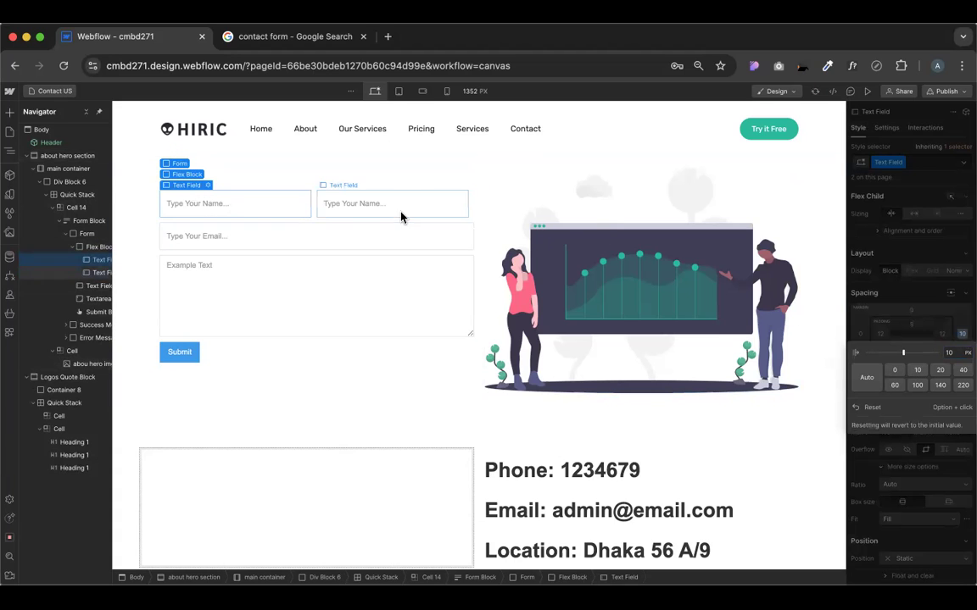
left_click(386, 438)
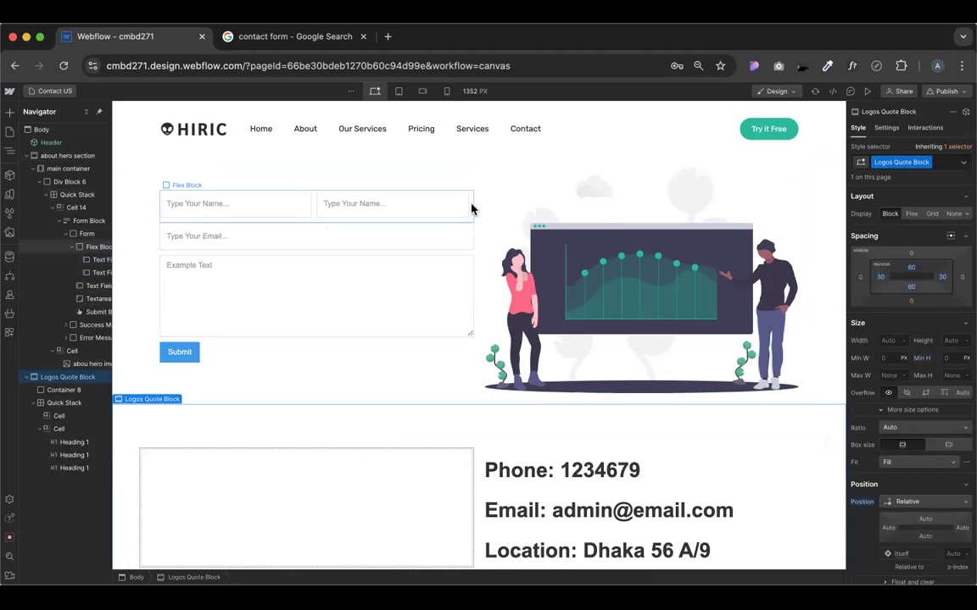
left_click(291, 224)
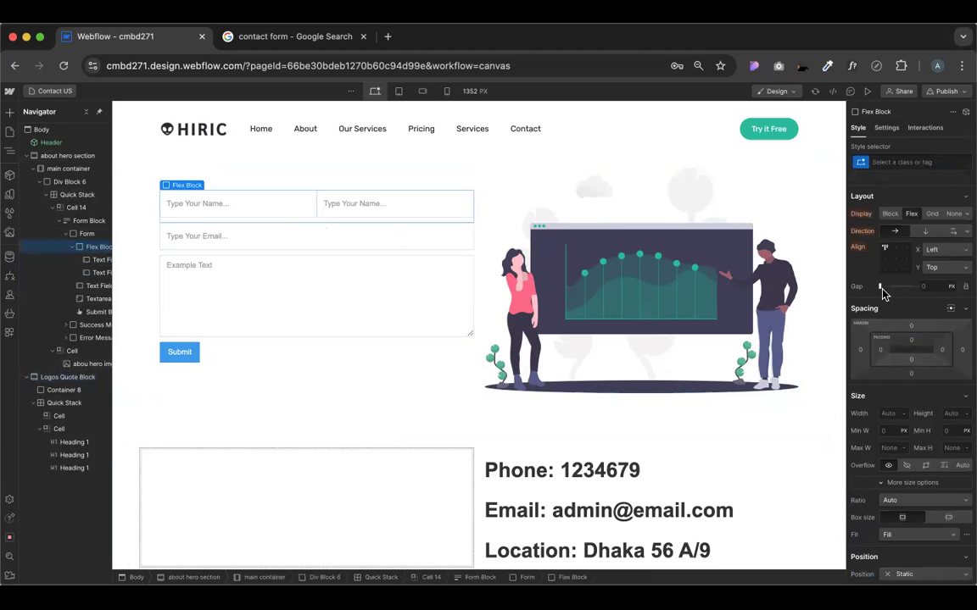
left_click_drag(881, 289, 890, 289)
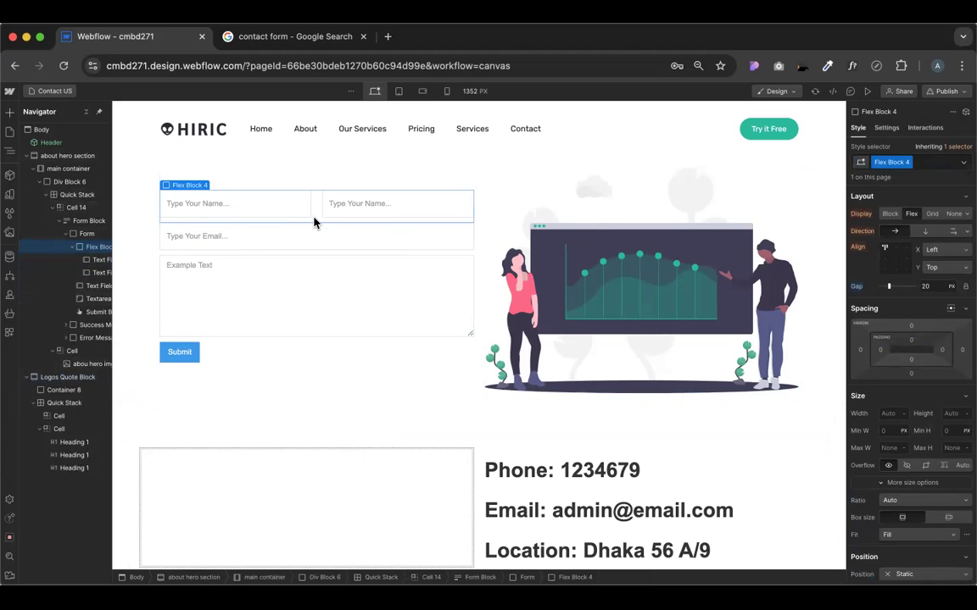
Place a Quick Stack beneath the name fields and expand it to 2 columns by 3 rows
left_click(10, 112)
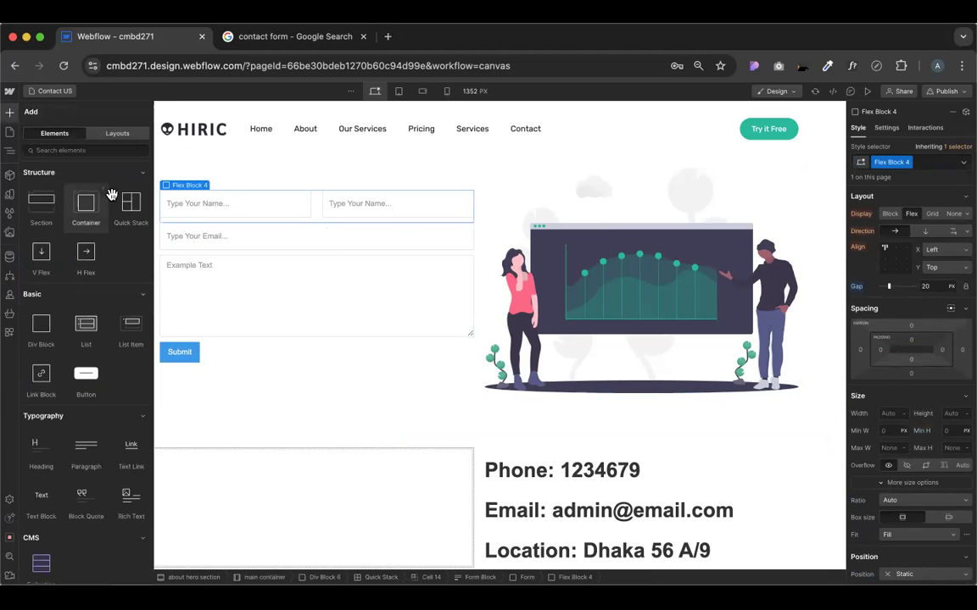
left_click_drag(131, 204, 289, 225)
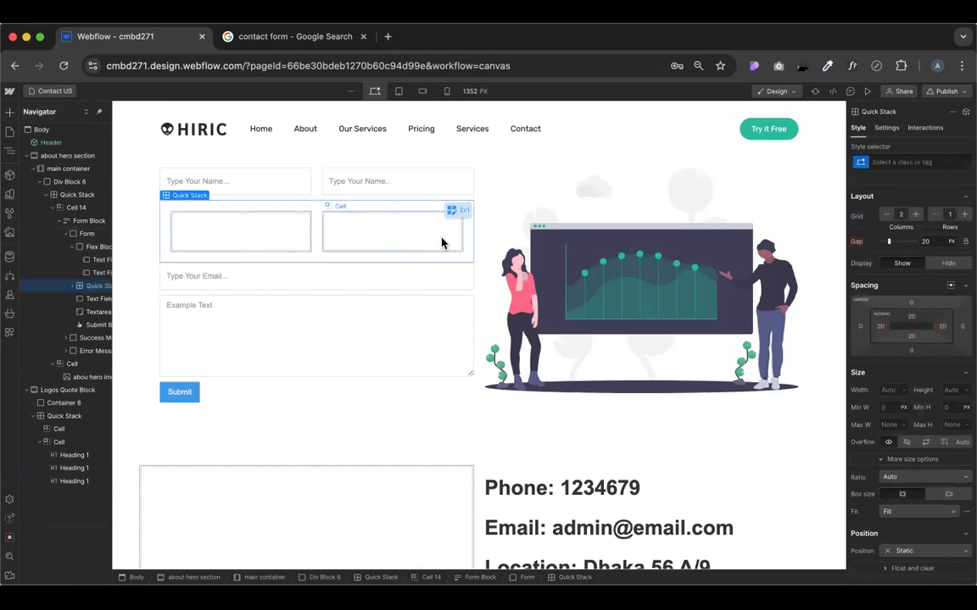
left_click(462, 211)
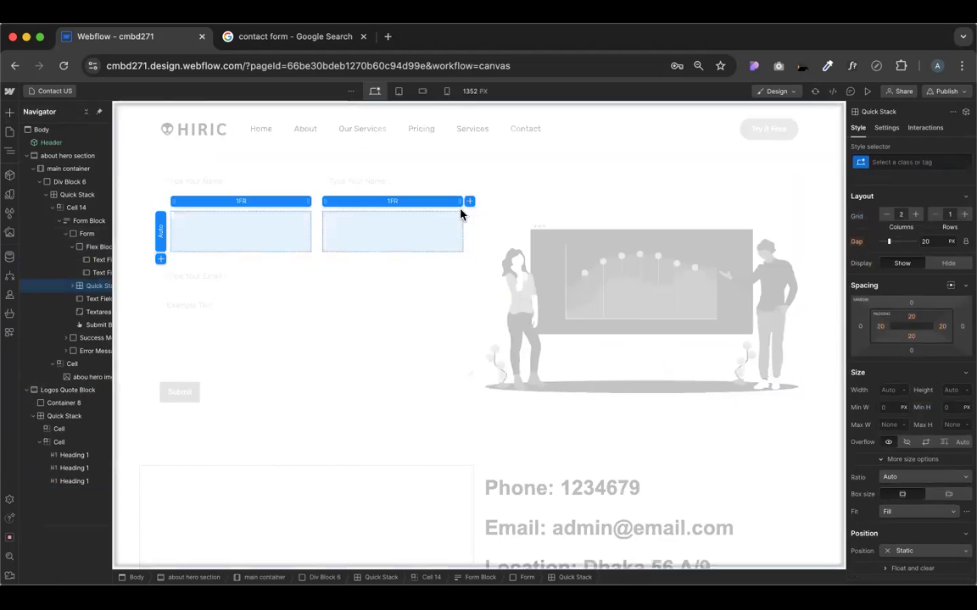
left_click(160, 260)
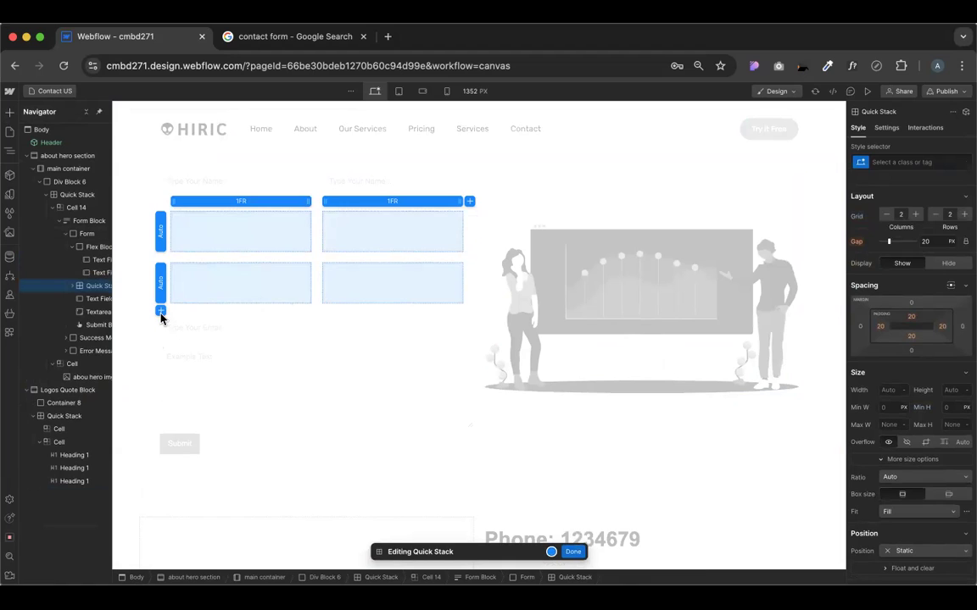
left_click(160, 312)
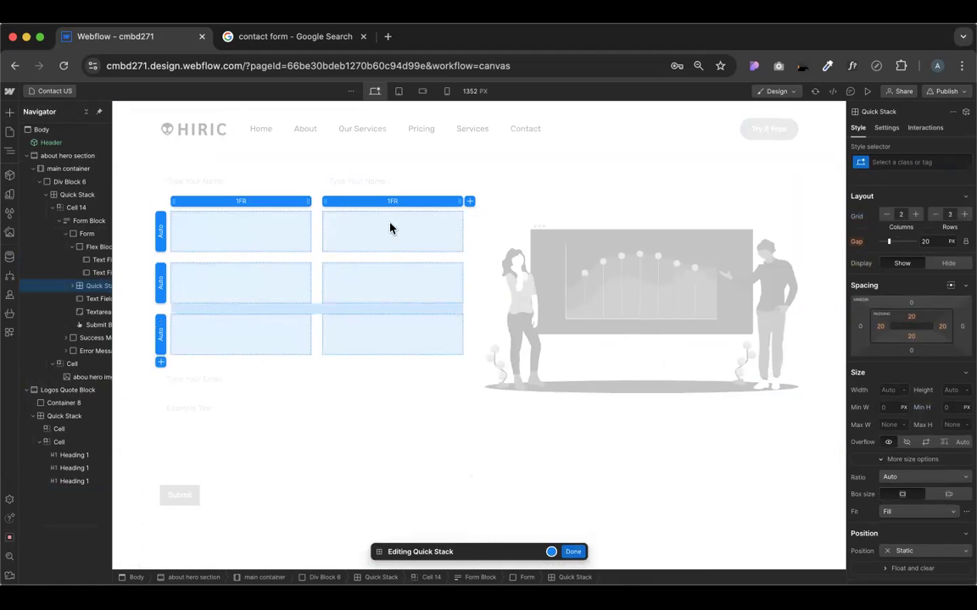
left_click(573, 552)
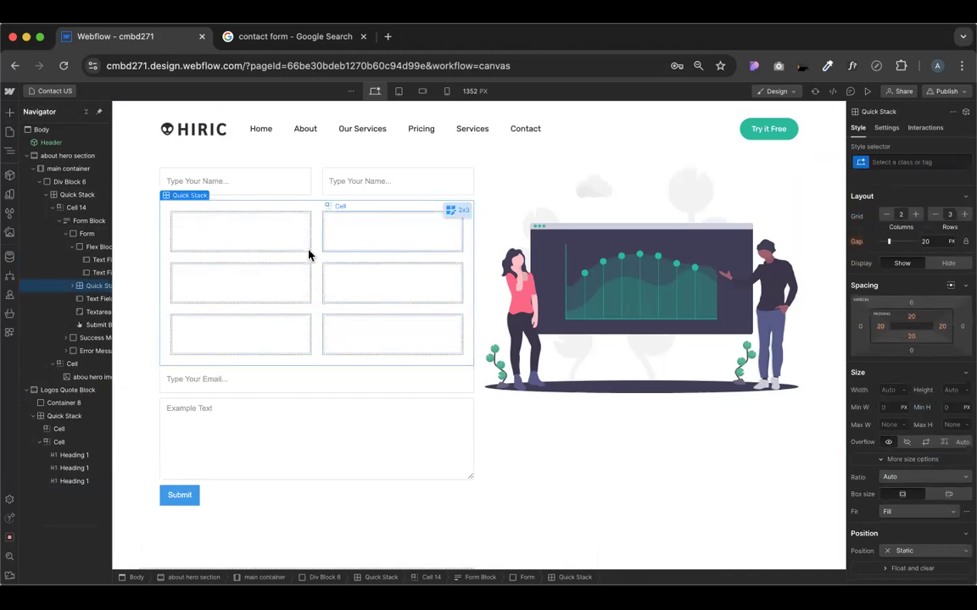
Merge the bottom-row cells, then apply the 3-column, 2-row grid preset to the Quick Stack
left_click(329, 331)
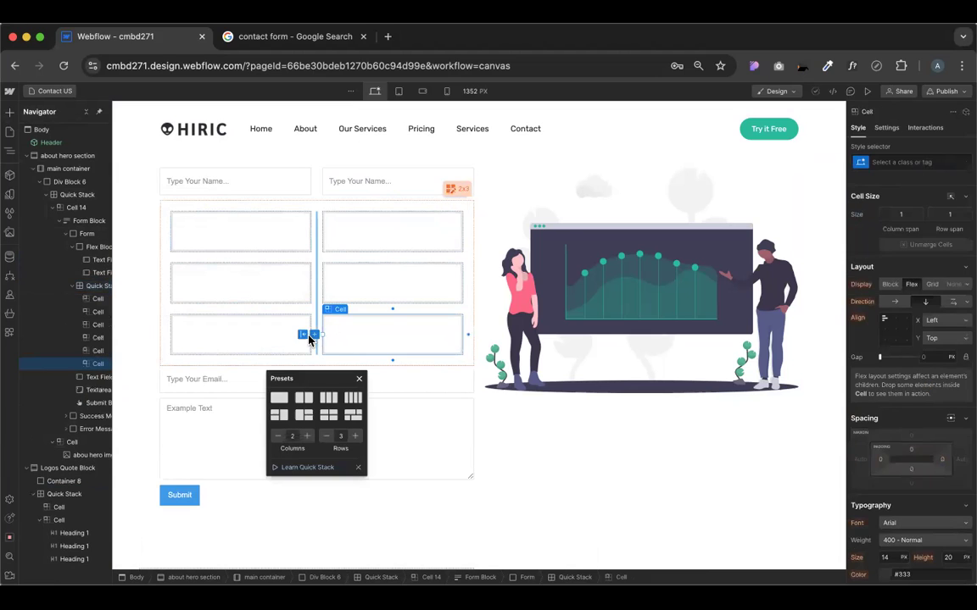
left_click(303, 336)
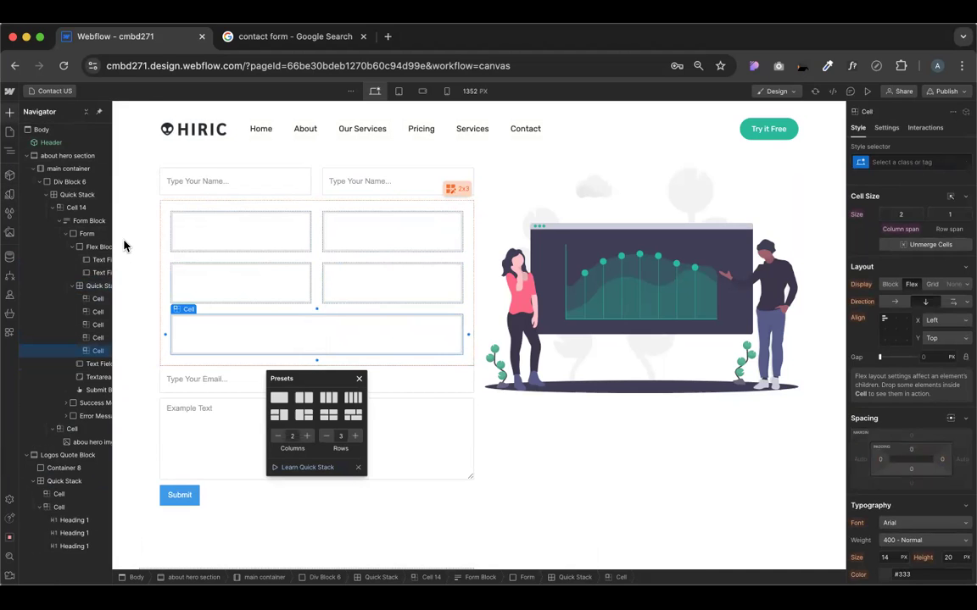
key("a")
scroll(85, 373, "down", 8)
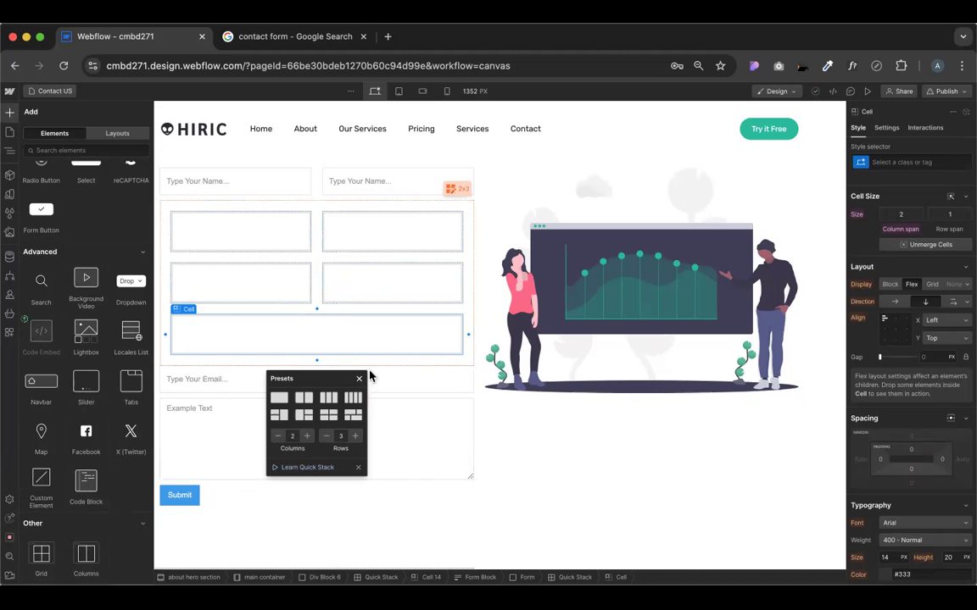
left_click(353, 415)
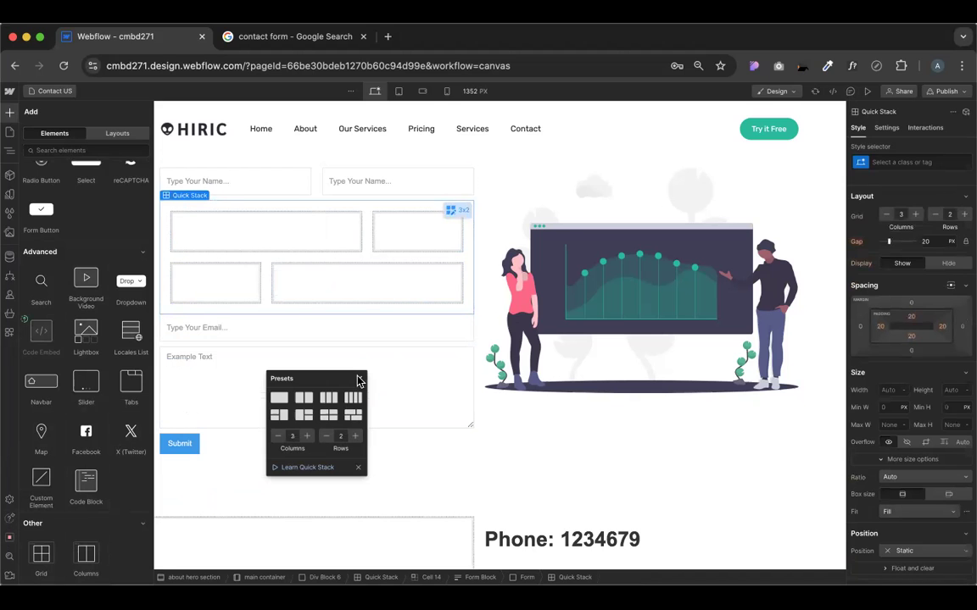
left_click(359, 379)
Put the two name fields in the top cells and the email field and message box in the bottom cells
mouse_move(271, 179)
left_mouse_down()
mouse_move(269, 231)
mouse_move(246, 240)
mouse_move(233, 183)
mouse_move(246, 241)
left_mouse_up()
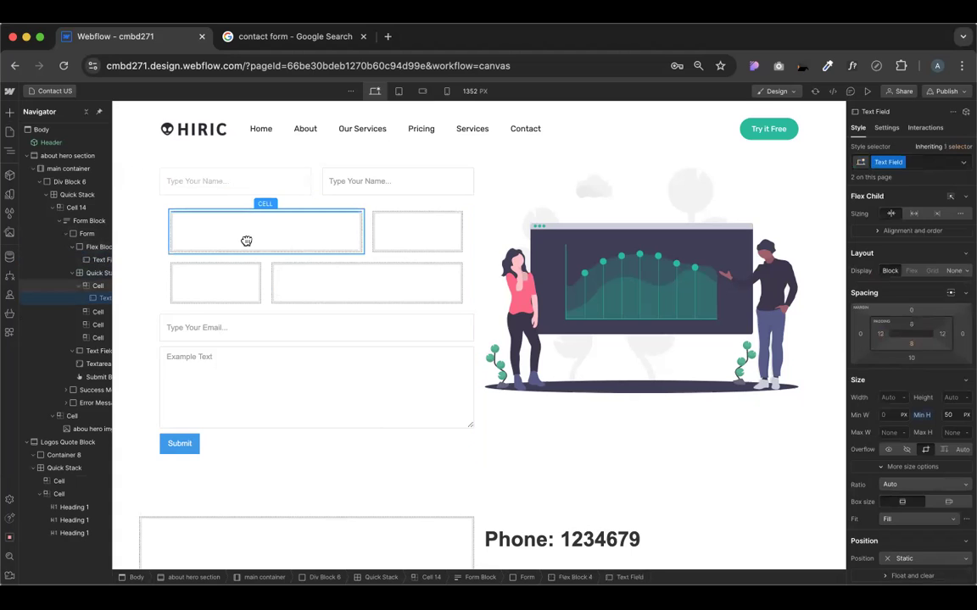
left_click_drag(292, 218, 297, 216)
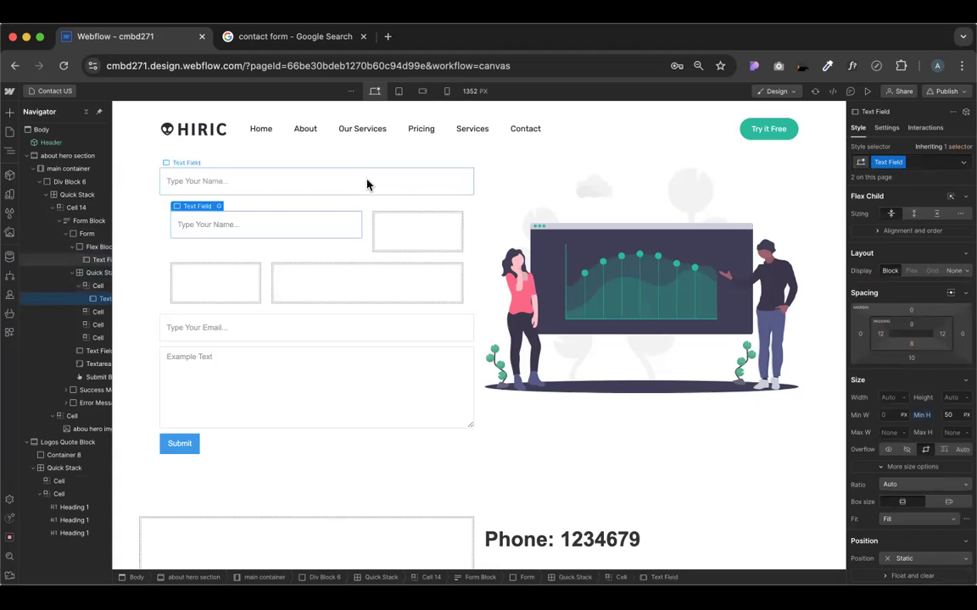
left_click(339, 181)
left_click_drag(393, 220, 393, 231)
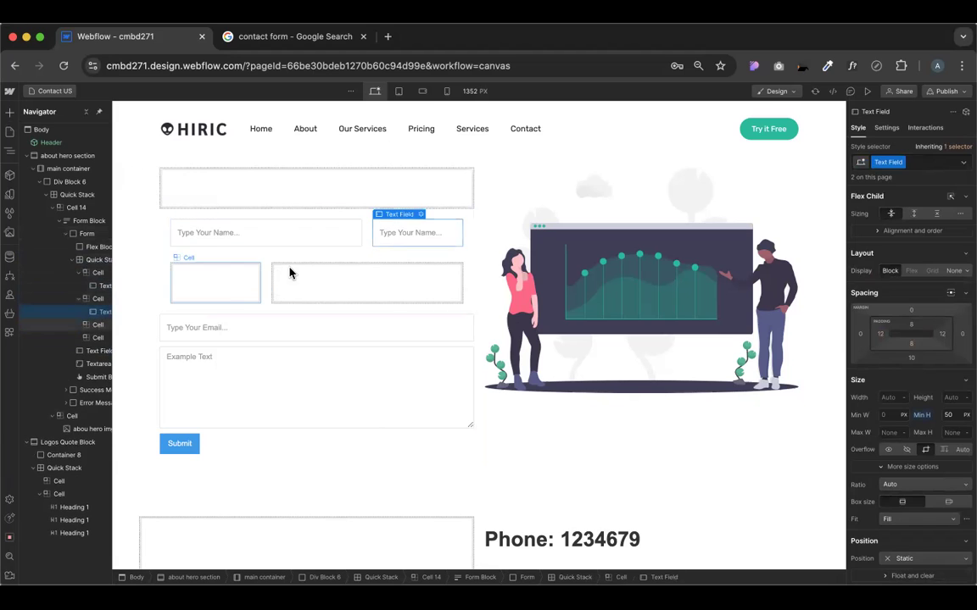
left_click_drag(223, 315, 218, 294)
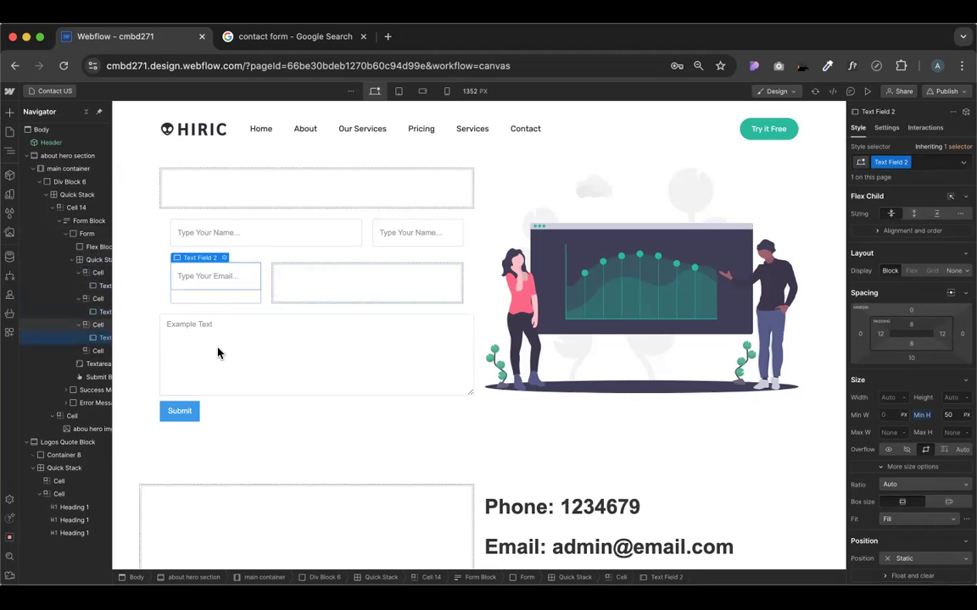
left_click_drag(301, 284, 301, 282)
left_click(254, 218)
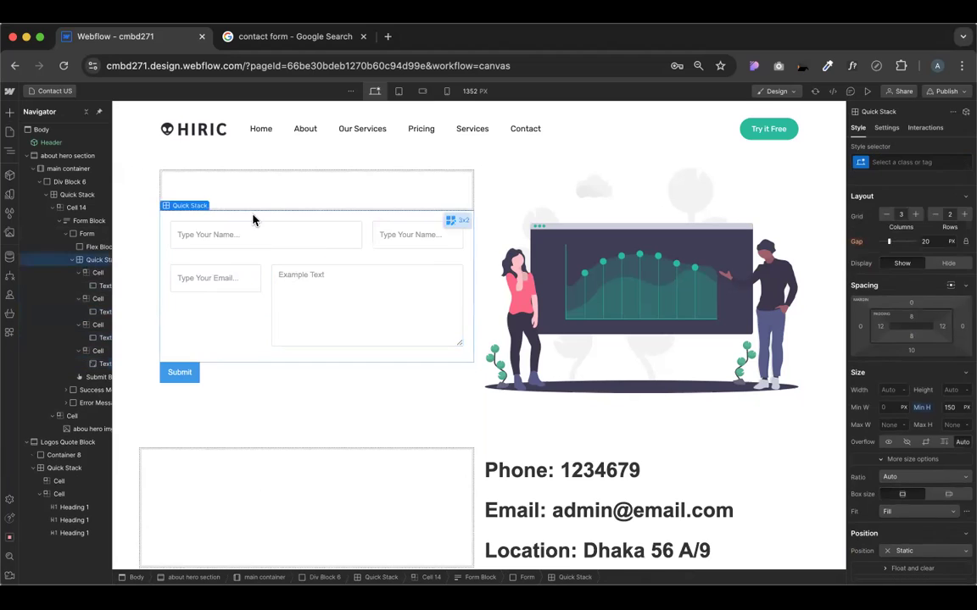
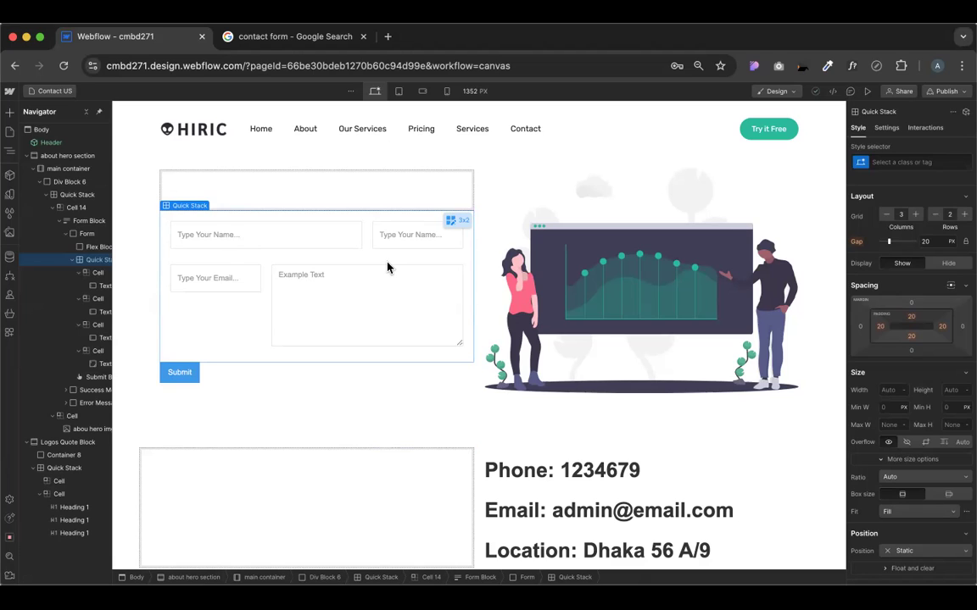
Select the first name field and check its current look in preview
left_click(338, 238)
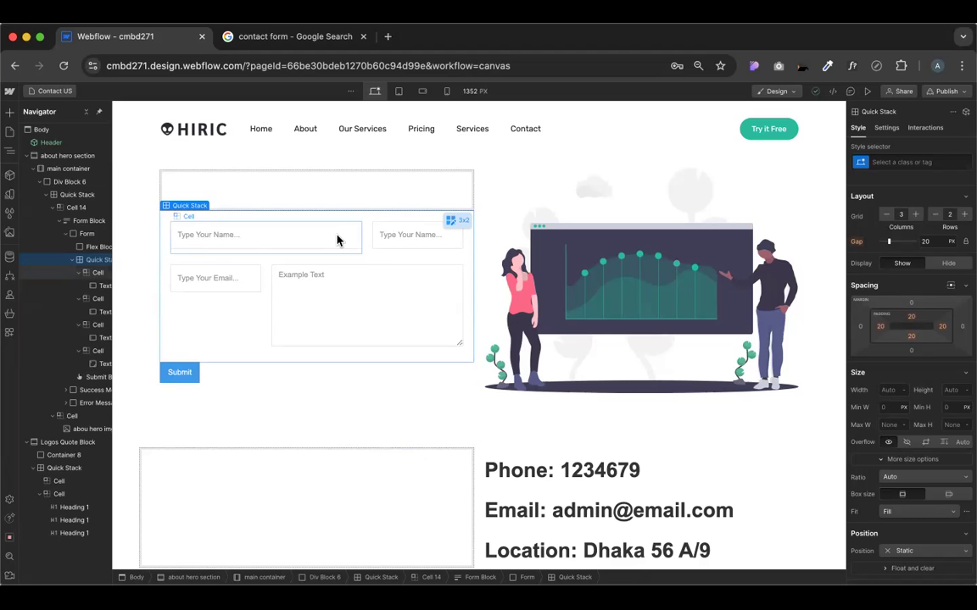
left_click(866, 91)
left_click(285, 263)
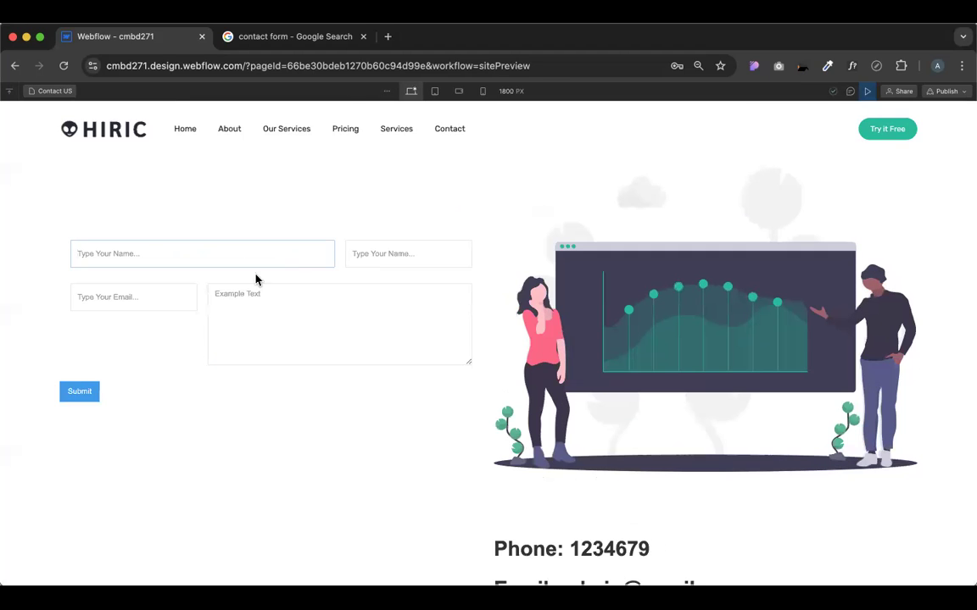
left_click(866, 94)
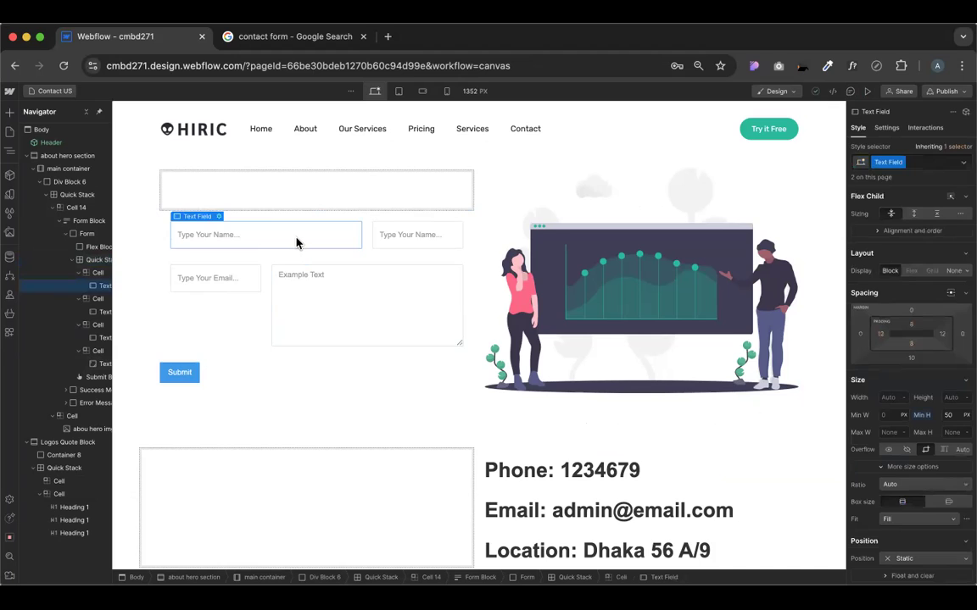
Give the text field's Hover state a 1 px solid #c51717 red border and test it in preview
left_click(962, 162)
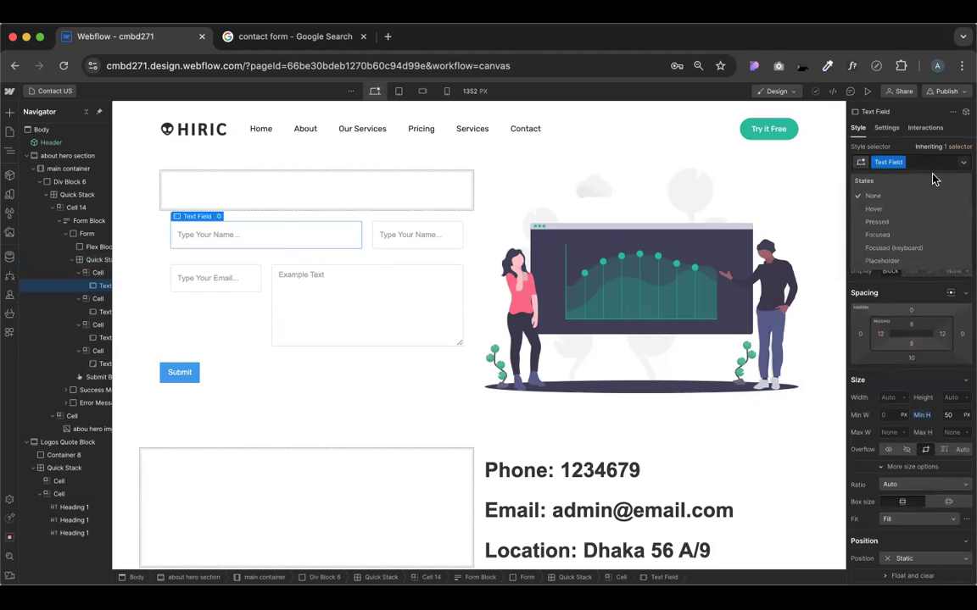
left_click(875, 212)
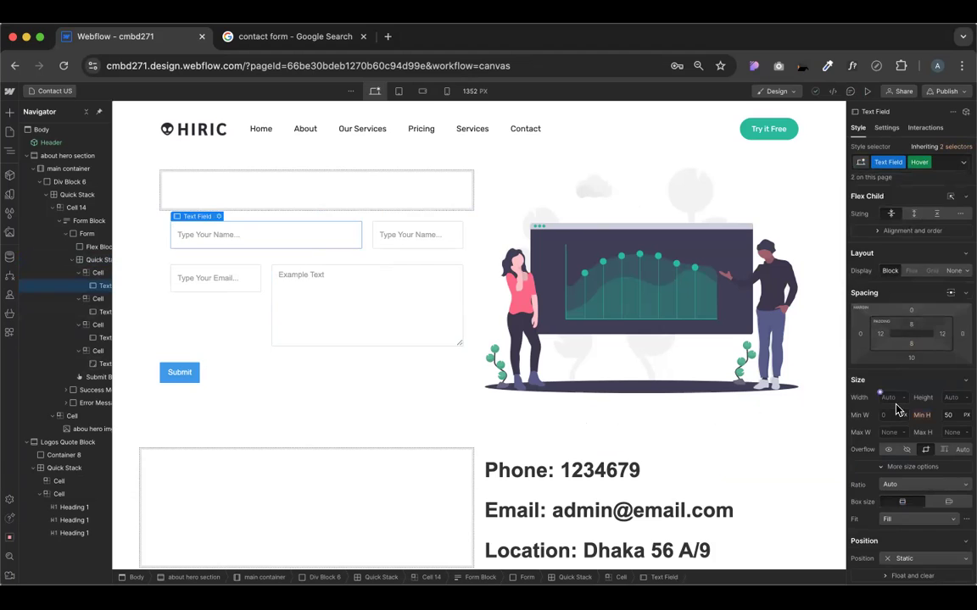
scroll(897, 411, "down", 2)
scroll(897, 411, "down", 6)
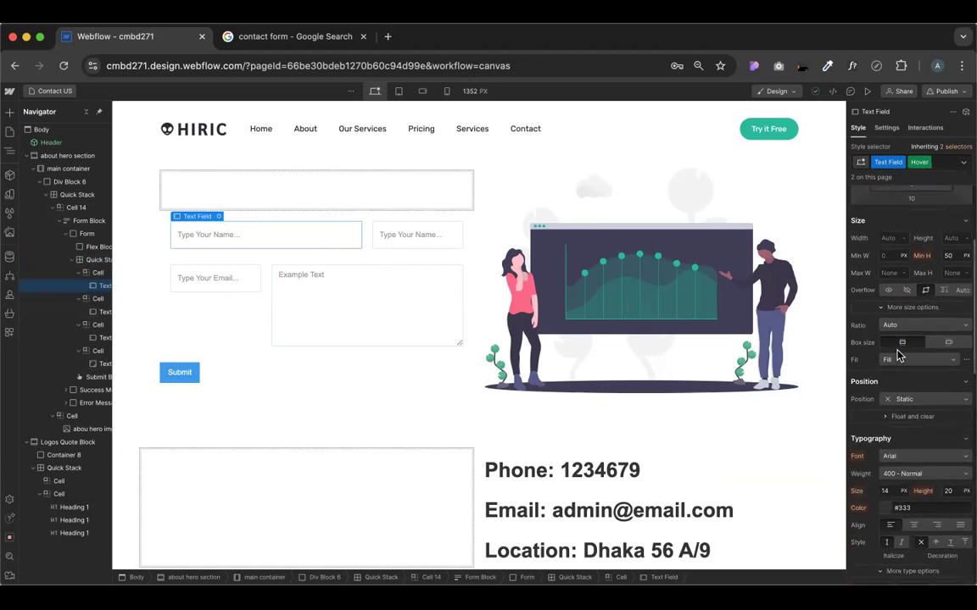
scroll(897, 336, "down", 6)
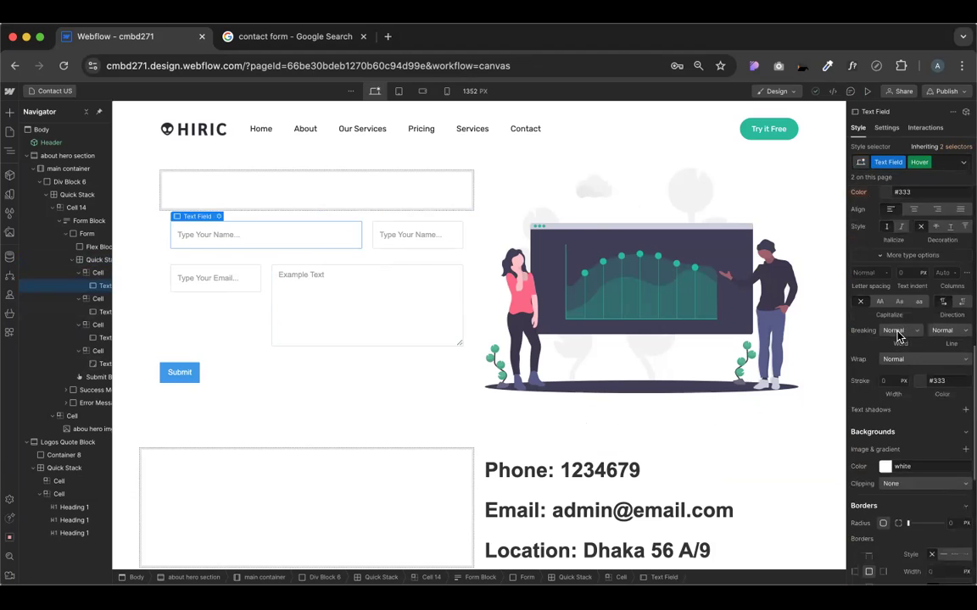
scroll(899, 336, "down", 2)
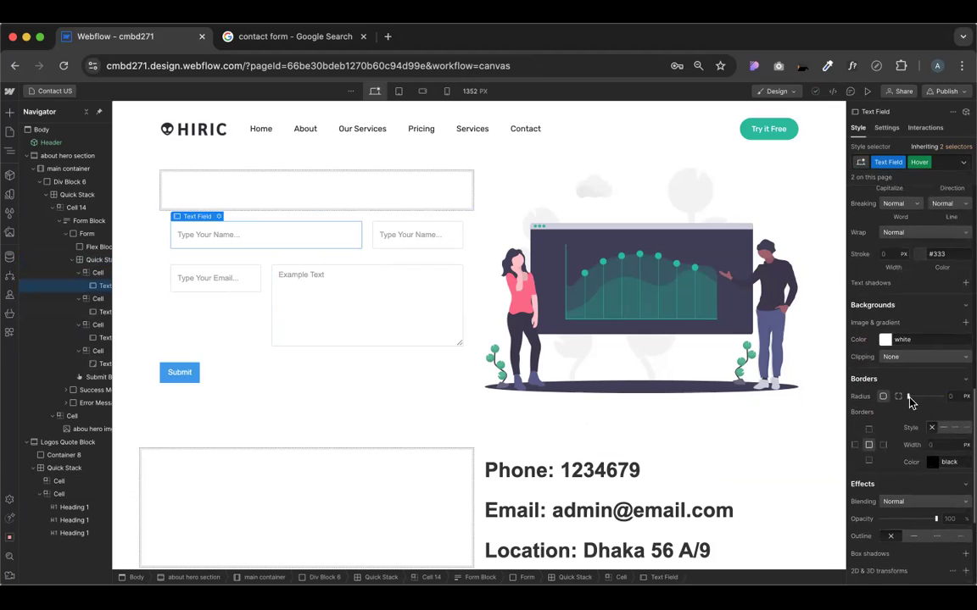
left_click(943, 429)
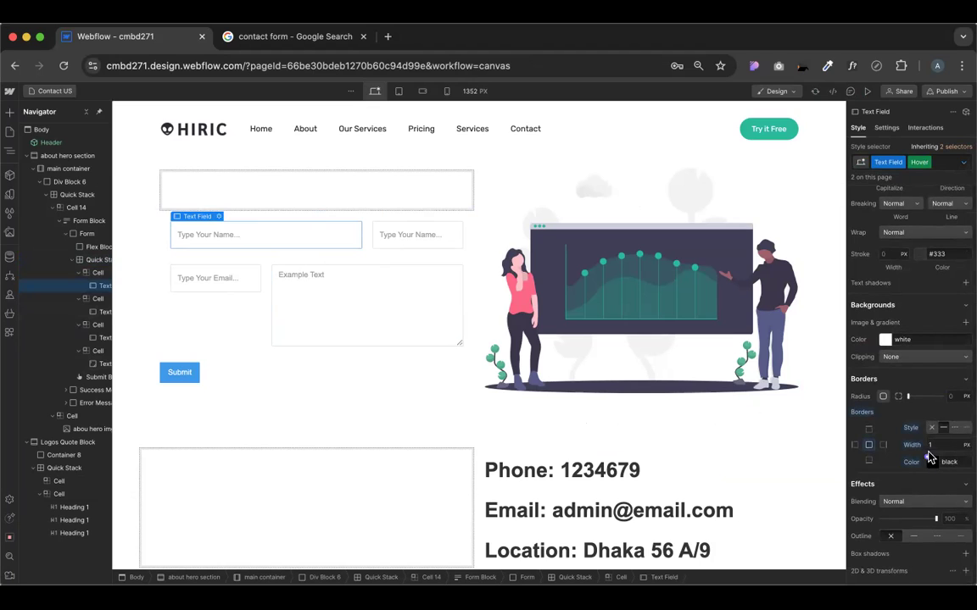
left_click(931, 459)
left_click(958, 323)
left_click(866, 90)
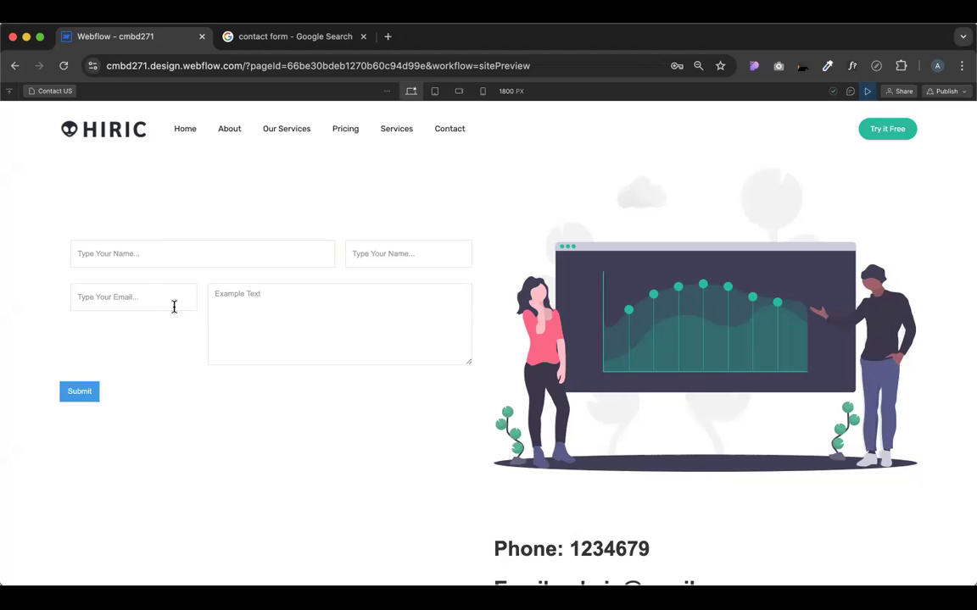
left_click(866, 90)
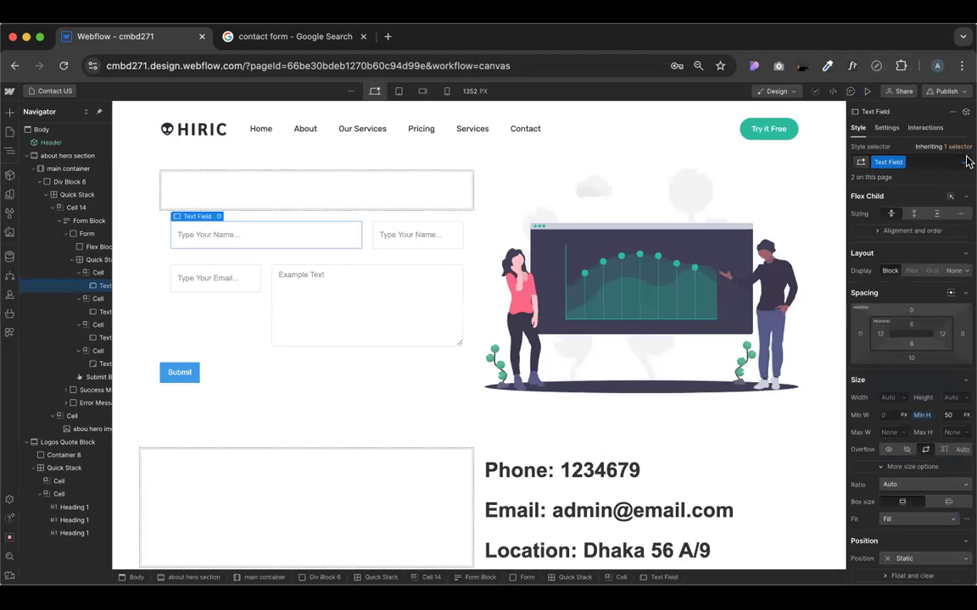
Switch the text field to its Pressed state and scroll to its Borders settings
left_click(962, 165)
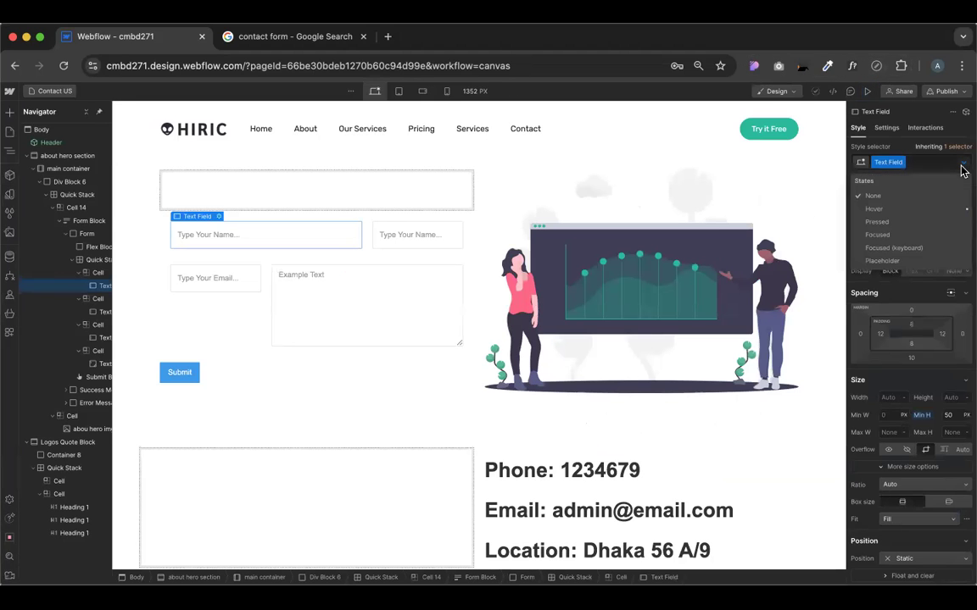
left_click(879, 226)
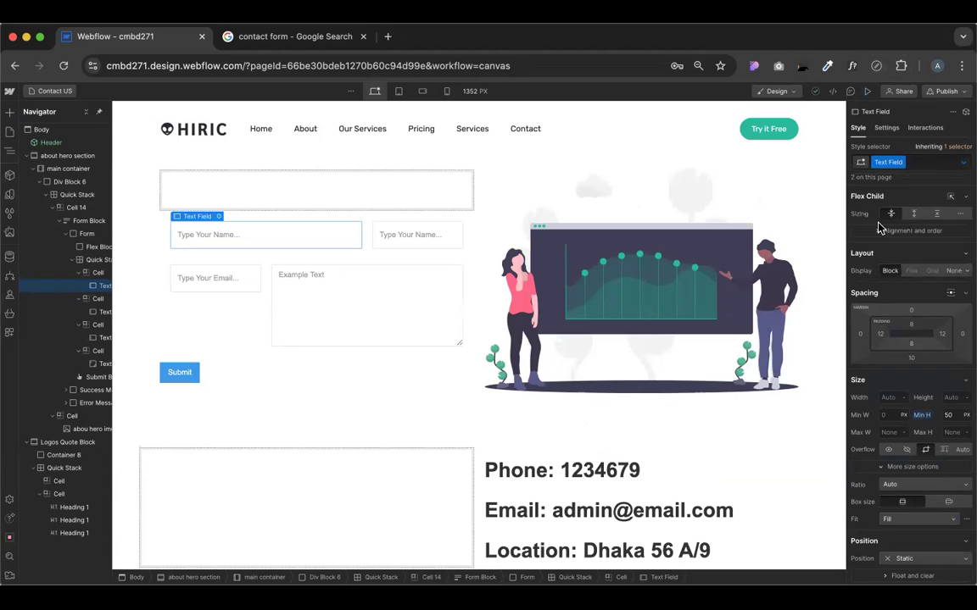
scroll(933, 483, "down", 1)
scroll(934, 482, "down", 8)
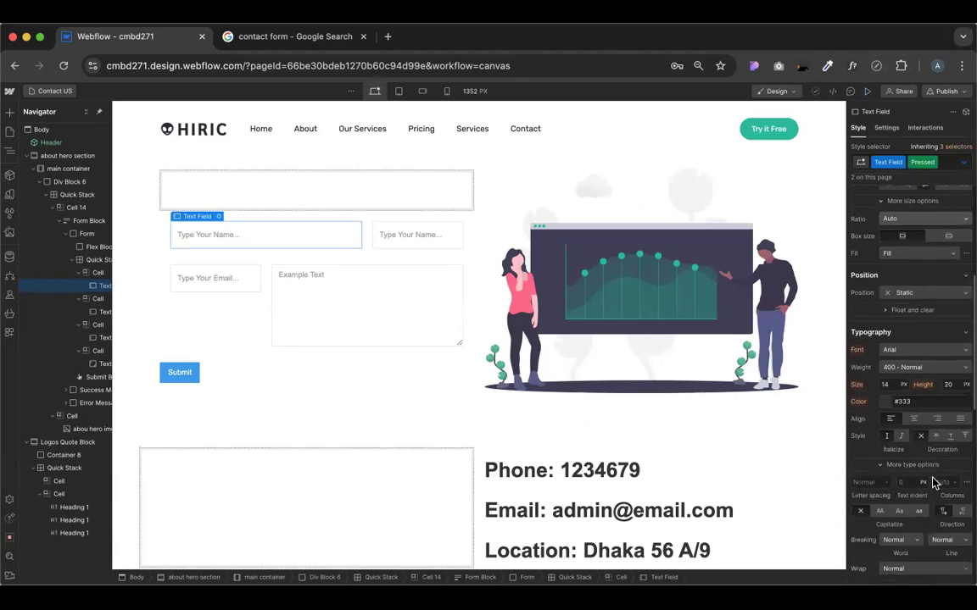
scroll(933, 482, "down", 3)
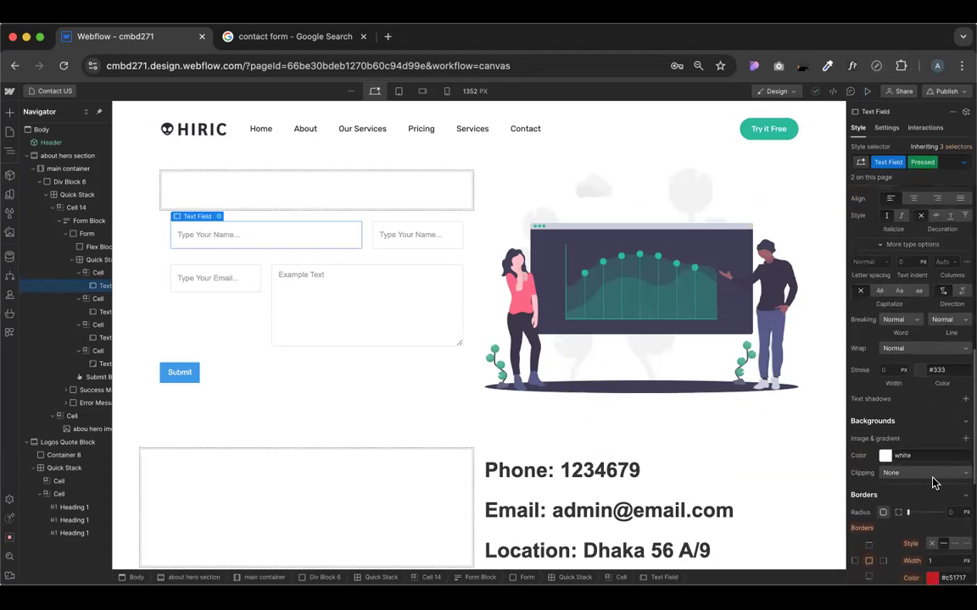
In preview, click the message, second name and email fields to test their borders
left_click(867, 90)
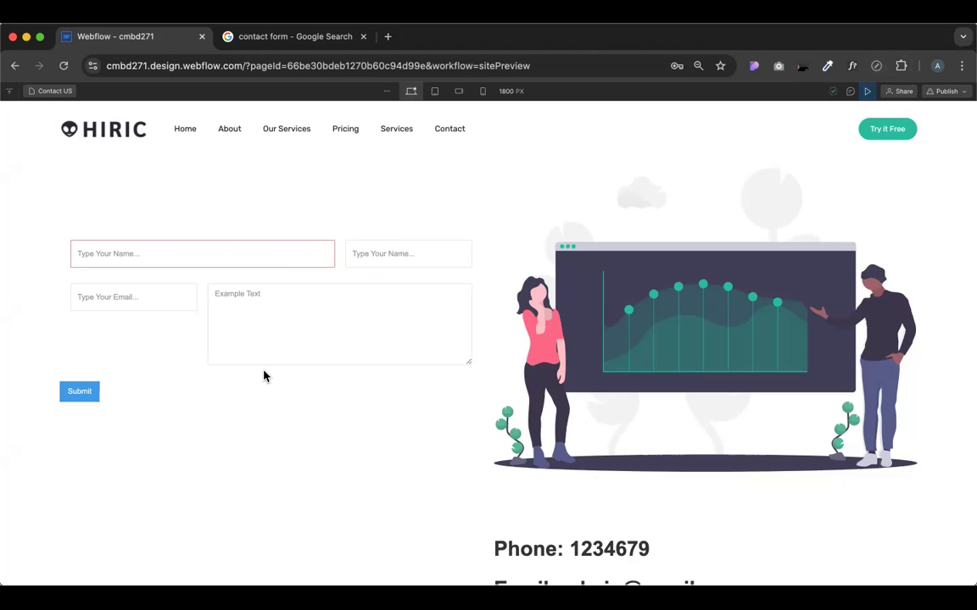
left_click(280, 305)
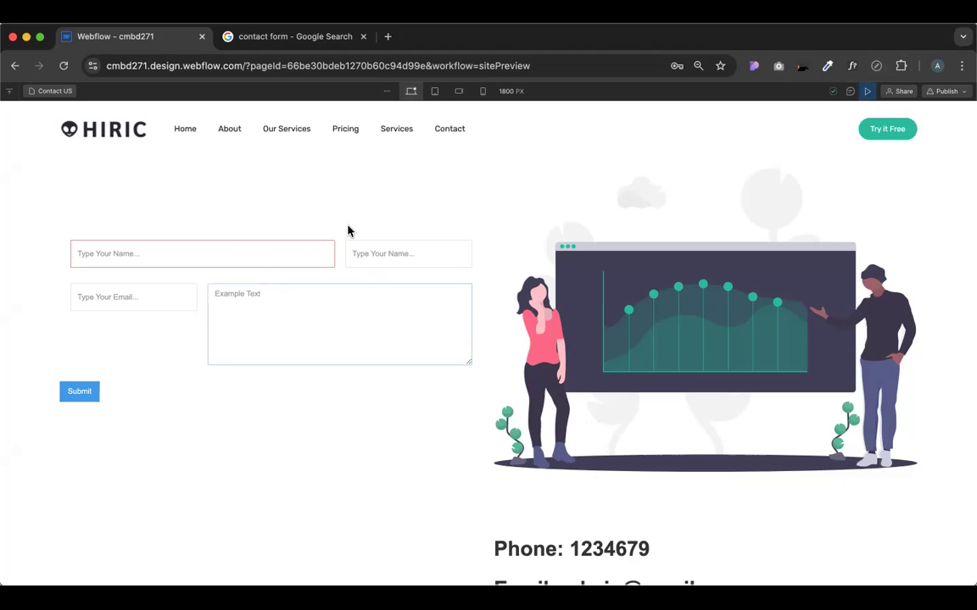
left_click(371, 246)
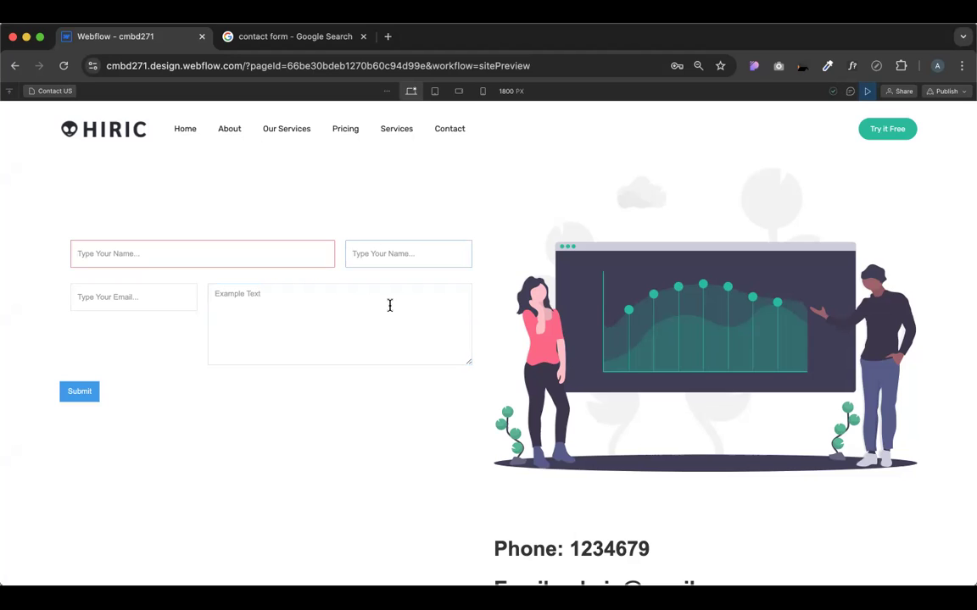
left_click(165, 302)
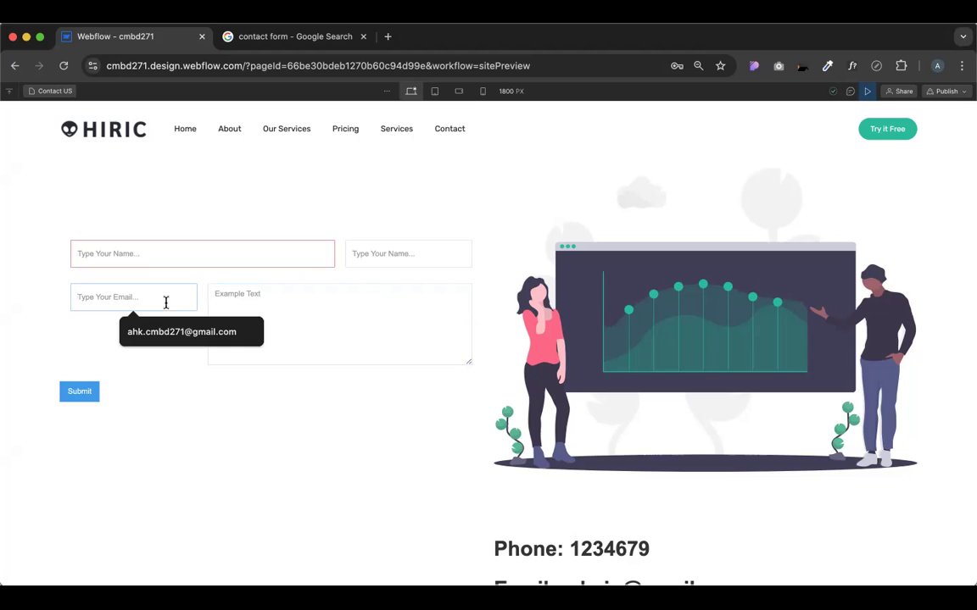
left_click(311, 315)
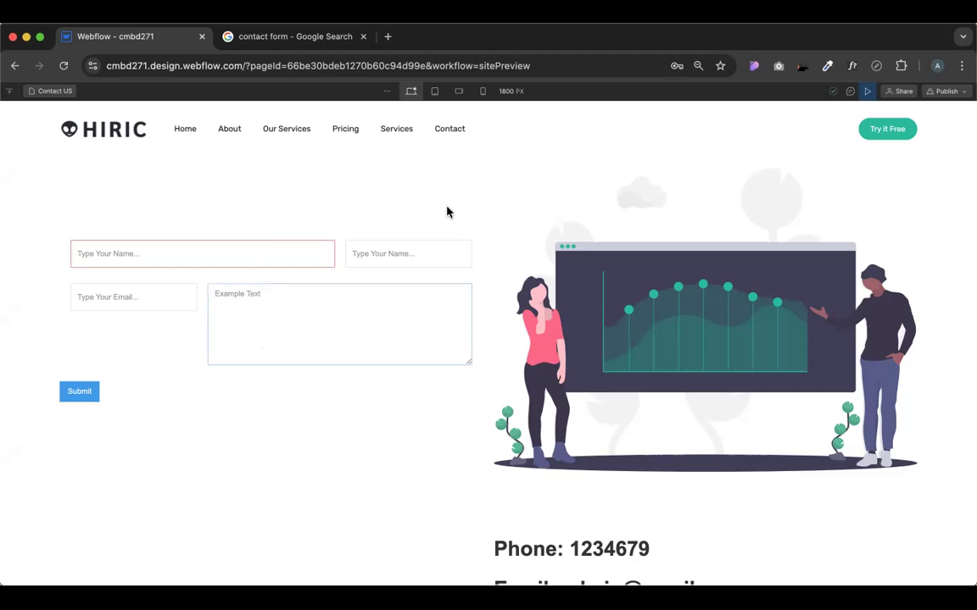
left_click(869, 92)
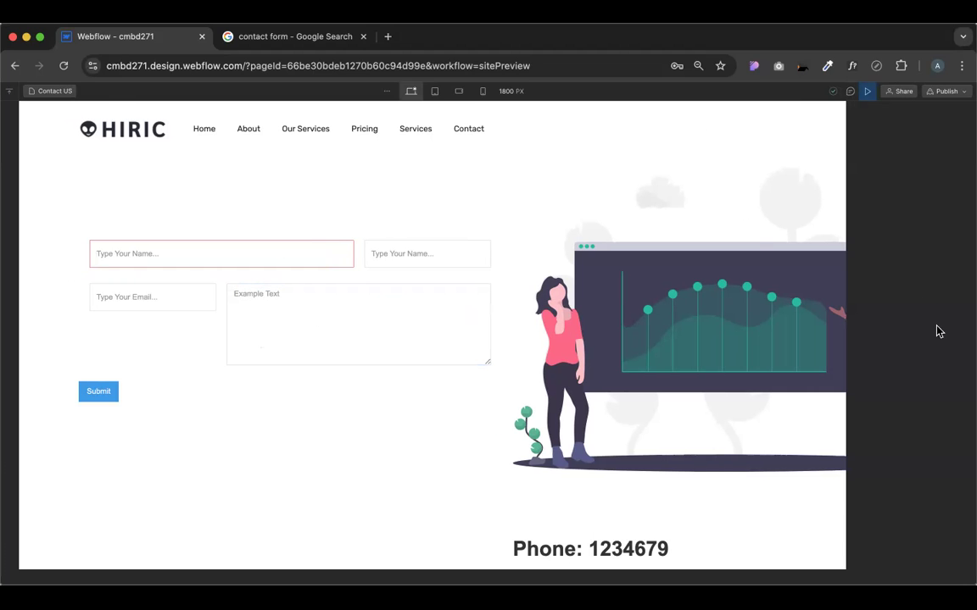
scroll(929, 374, "down", 10)
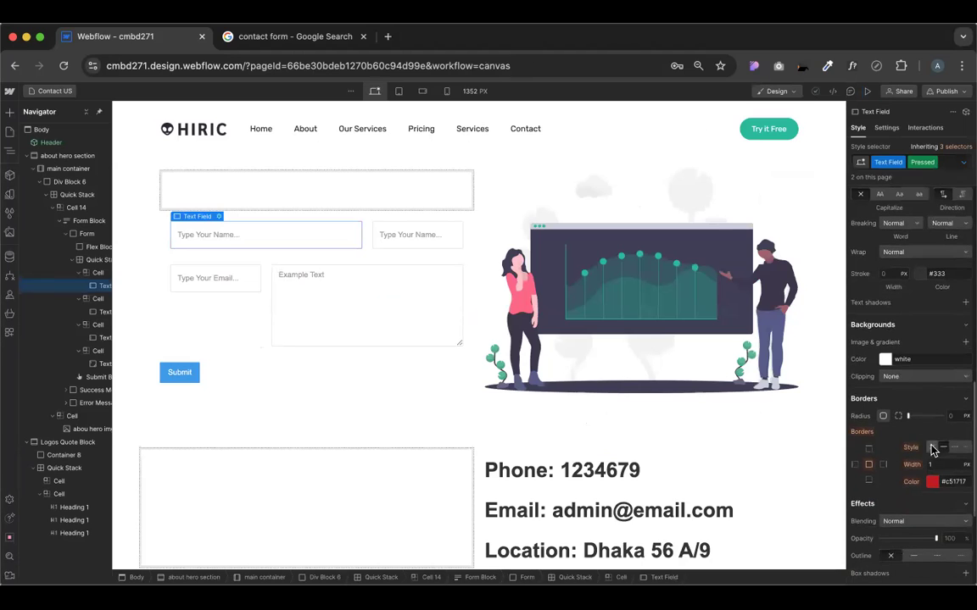
Remove the Pressed-state border, then test the message box and email field in preview
left_click(933, 449)
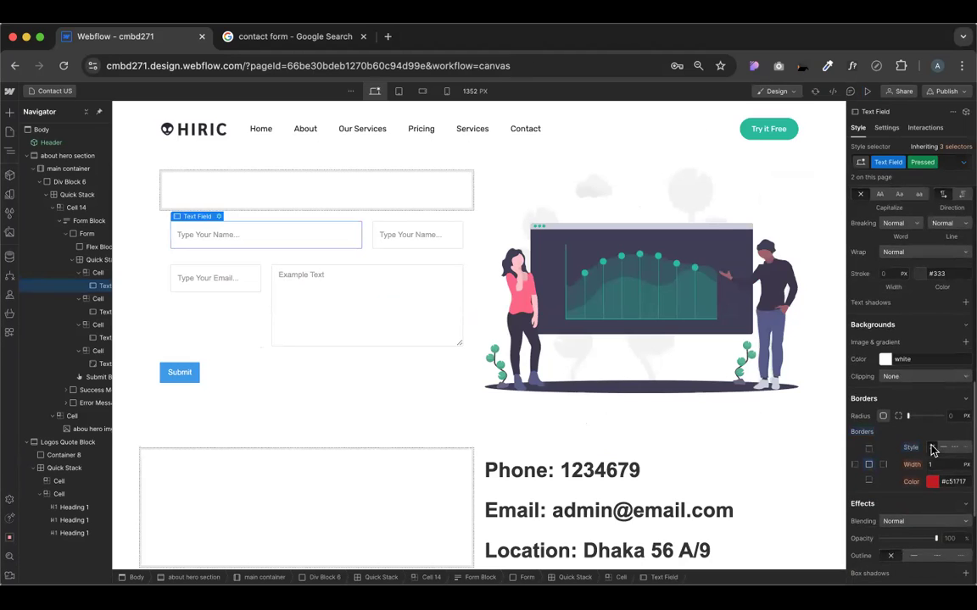
left_click(866, 92)
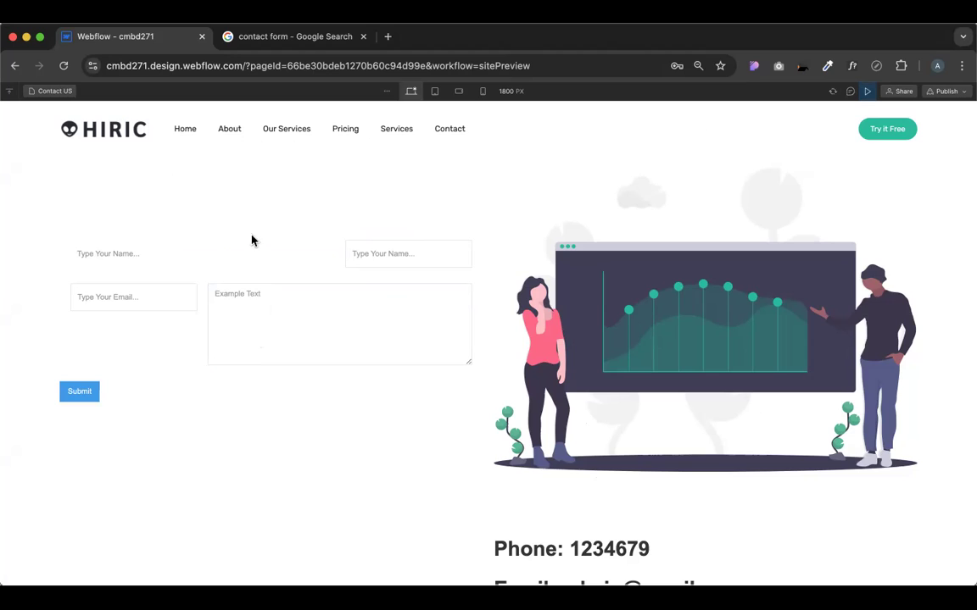
left_click(364, 301)
left_click(156, 285)
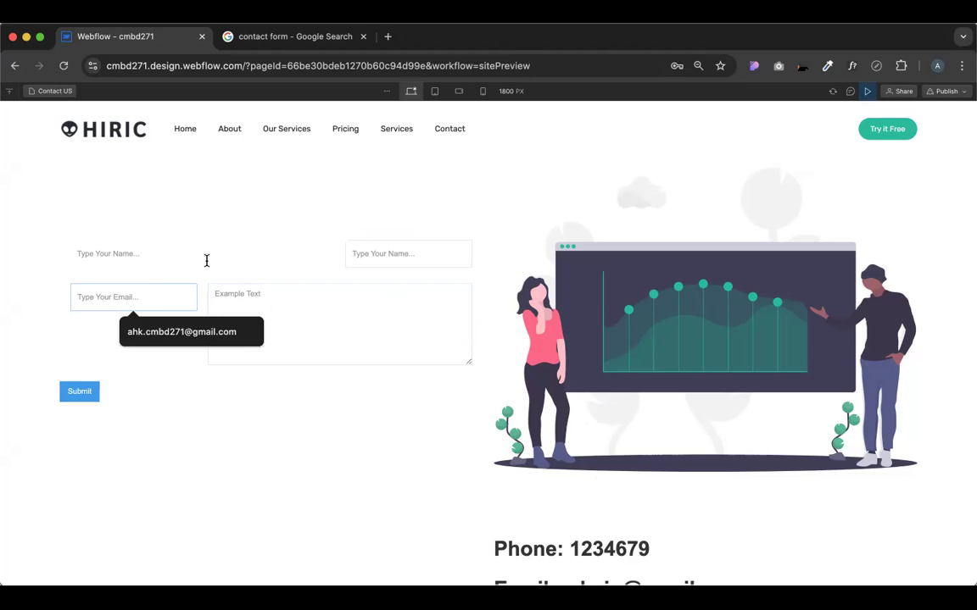
left_click(125, 254)
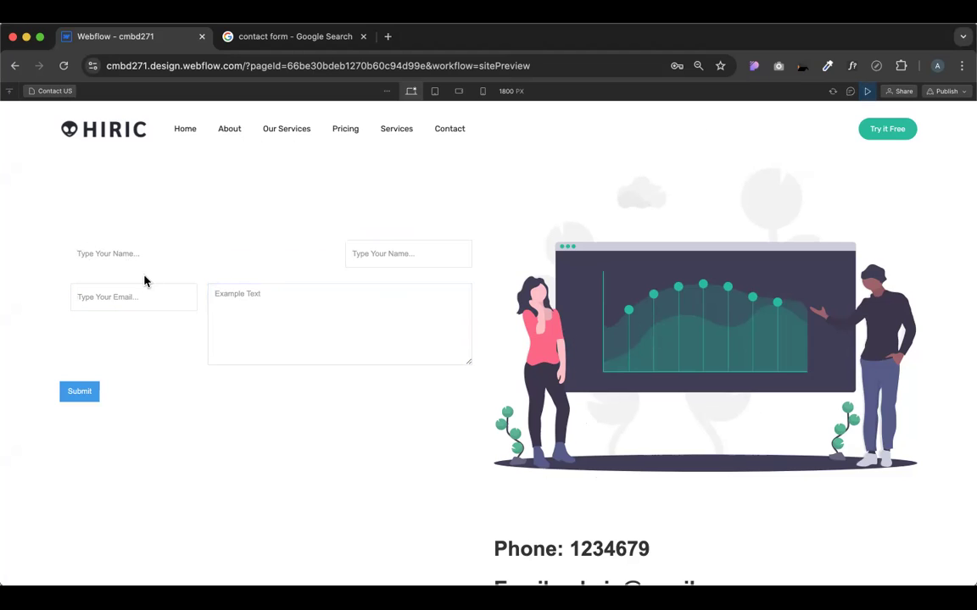
left_click(868, 90)
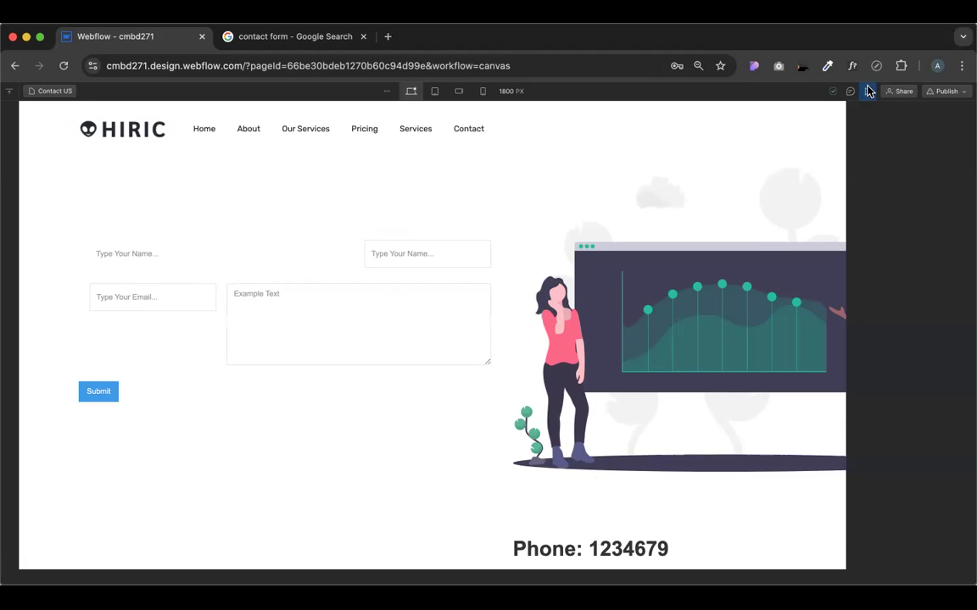
scroll(898, 491, "down", 5)
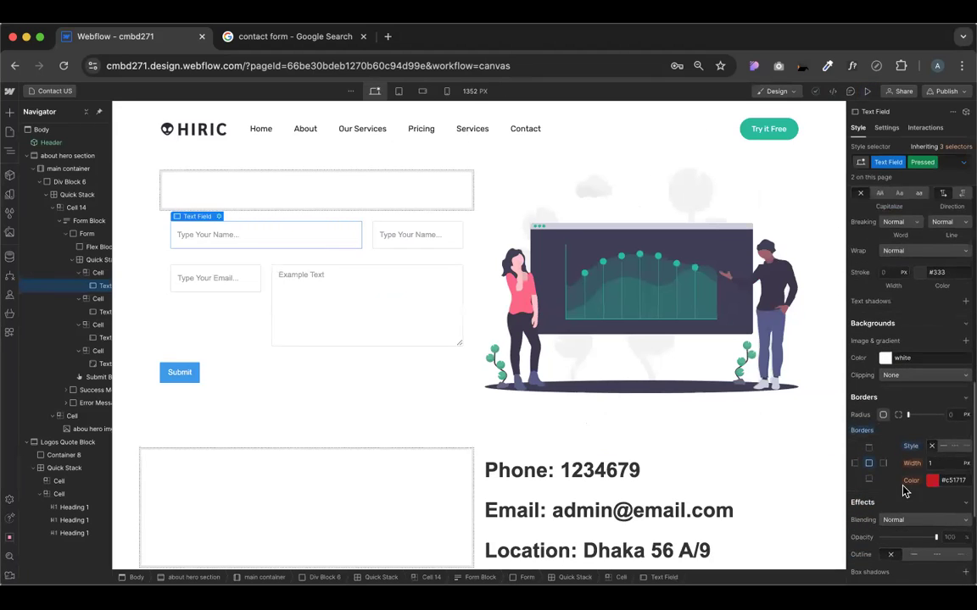
scroll(904, 492, "down", 1)
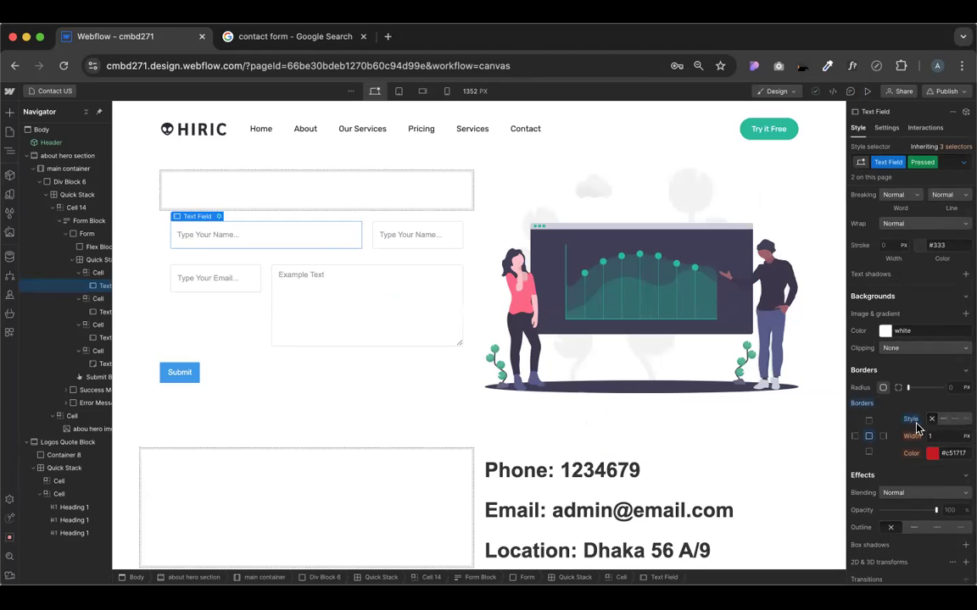
Make the Pressed-state border solid, eyedropping the message box's #ccc grey as its colour
left_click(943, 421)
left_click(930, 455)
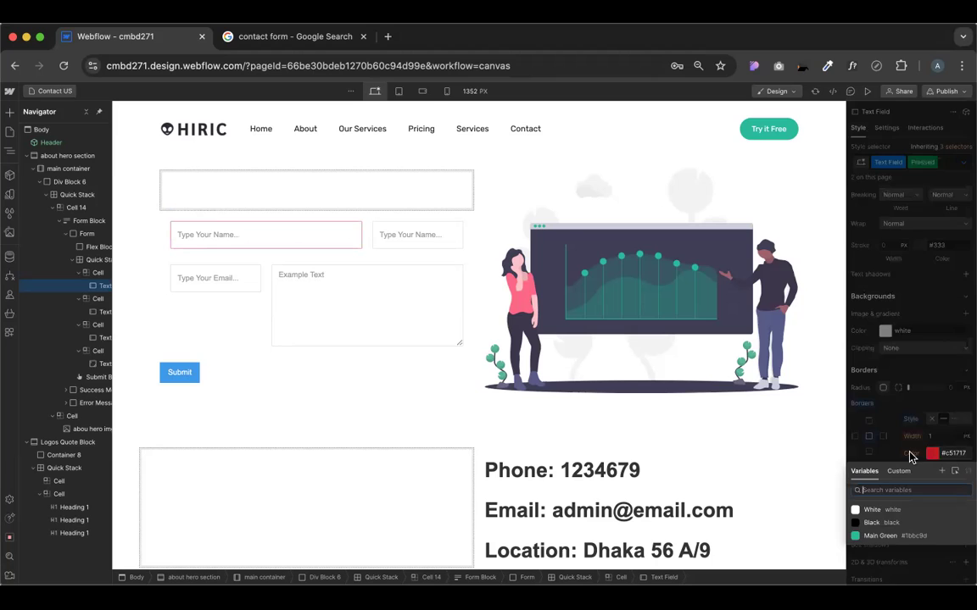
left_click(930, 455)
left_click(930, 455)
left_click(916, 462)
left_click(932, 455)
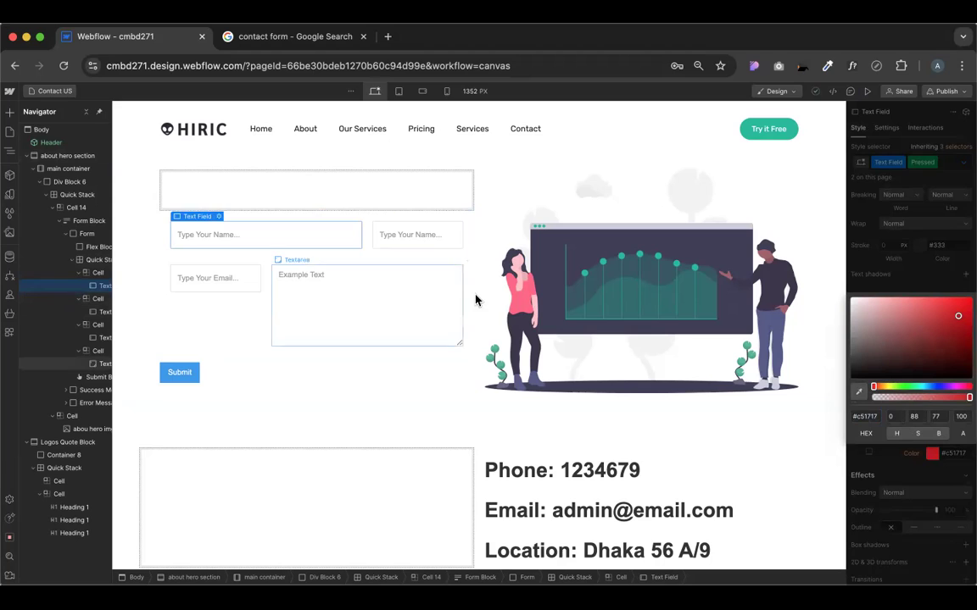
left_click(858, 393)
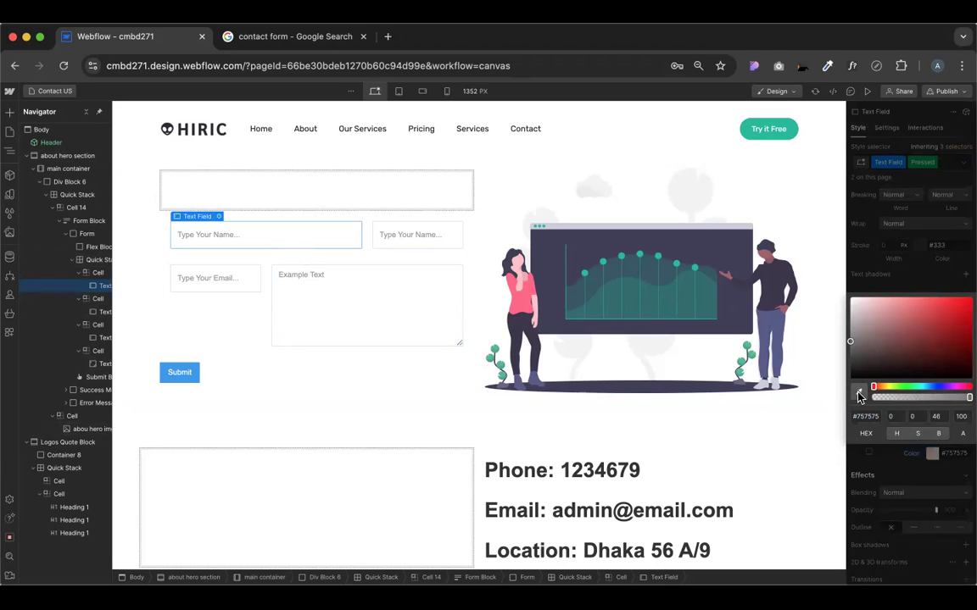
left_click(462, 310)
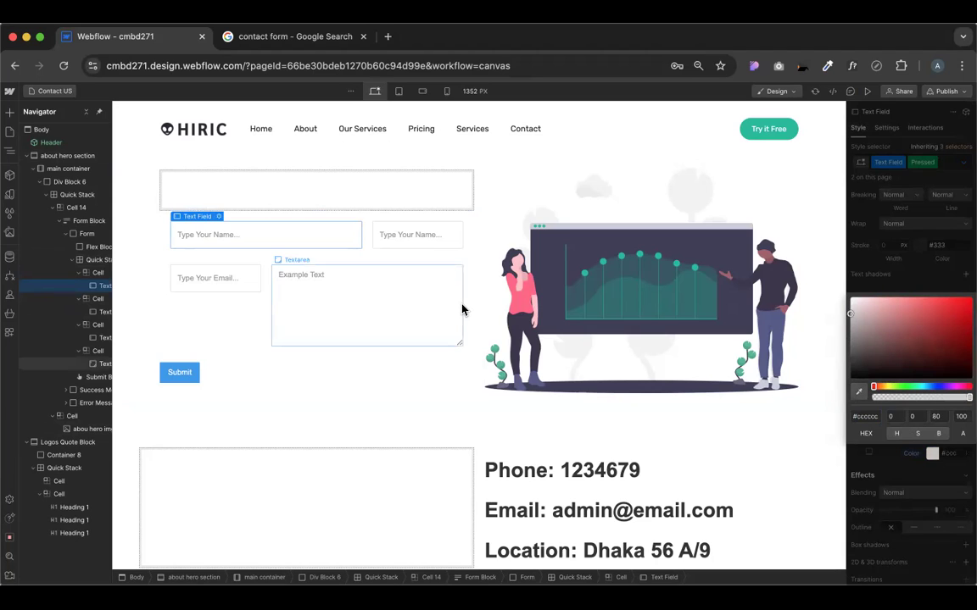
left_click(921, 492)
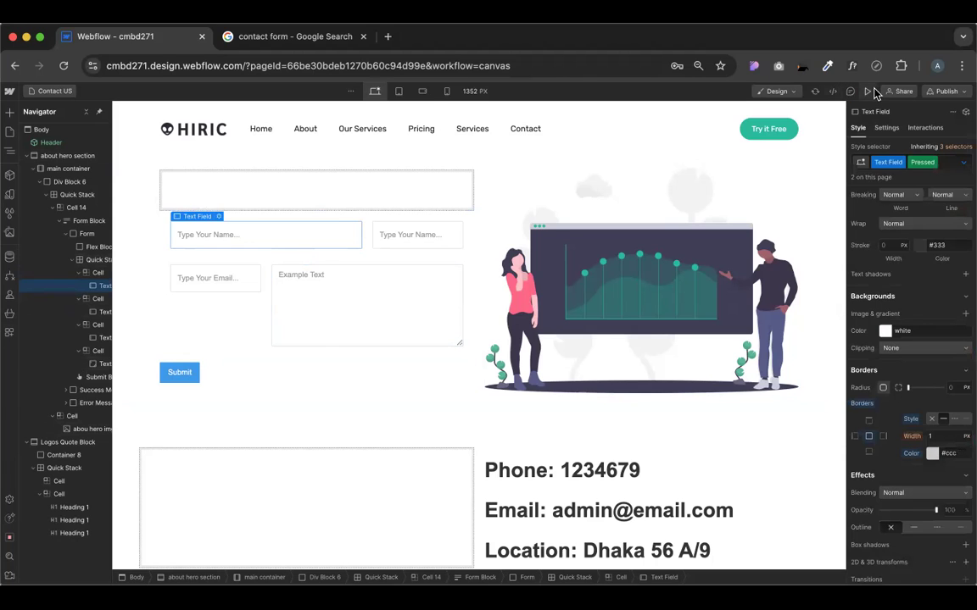
Test the pressed border on the second name field in preview
left_click(868, 91)
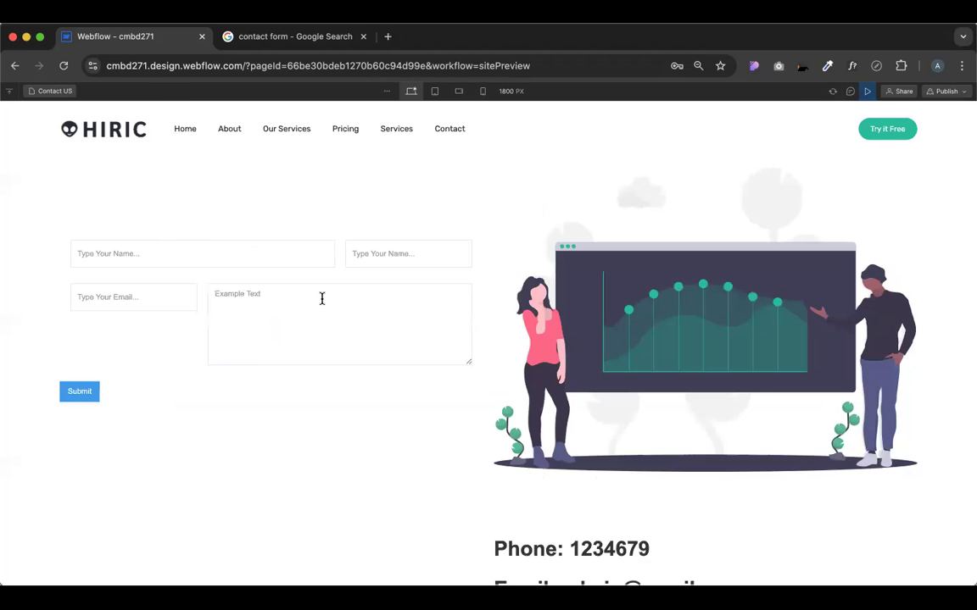
left_click(379, 266)
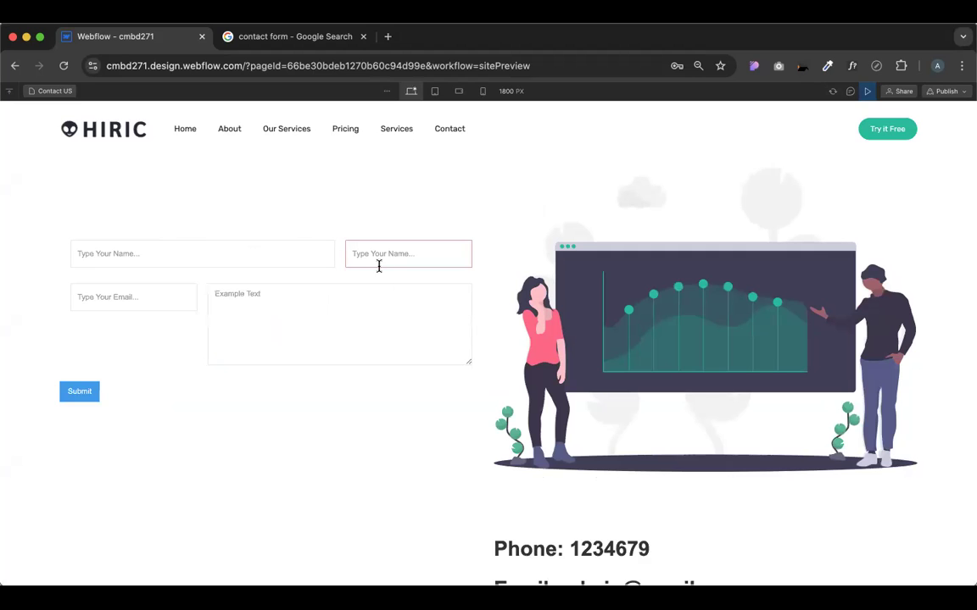
left_click(866, 91)
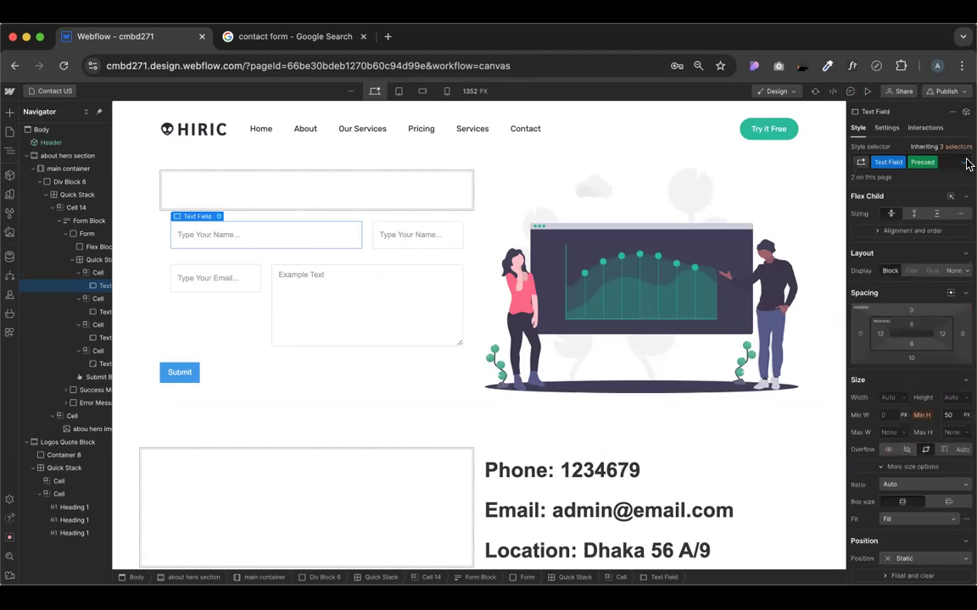
Switch to the Focused state and preview how the message box and email field look when focused
left_click(963, 163)
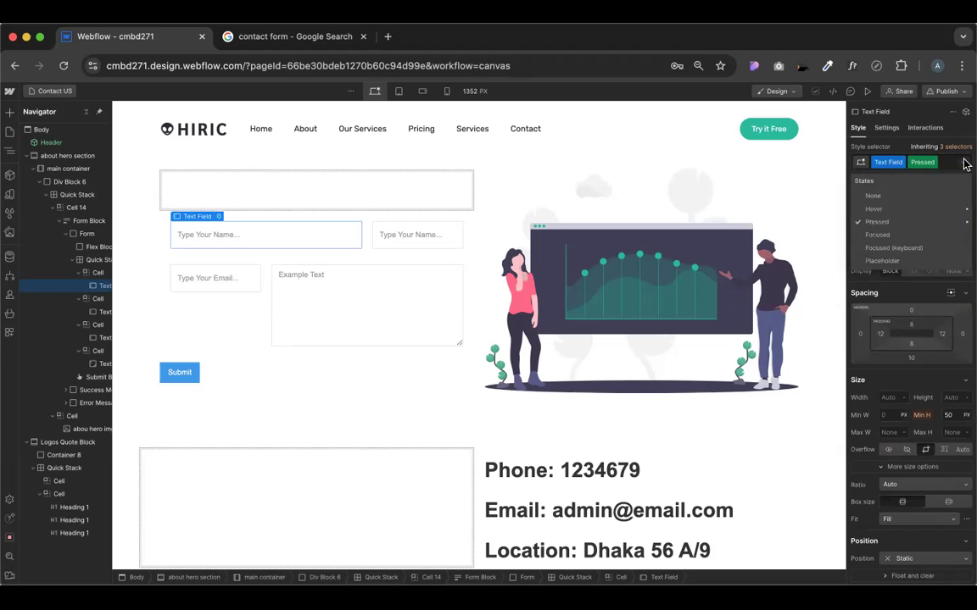
left_click(875, 236)
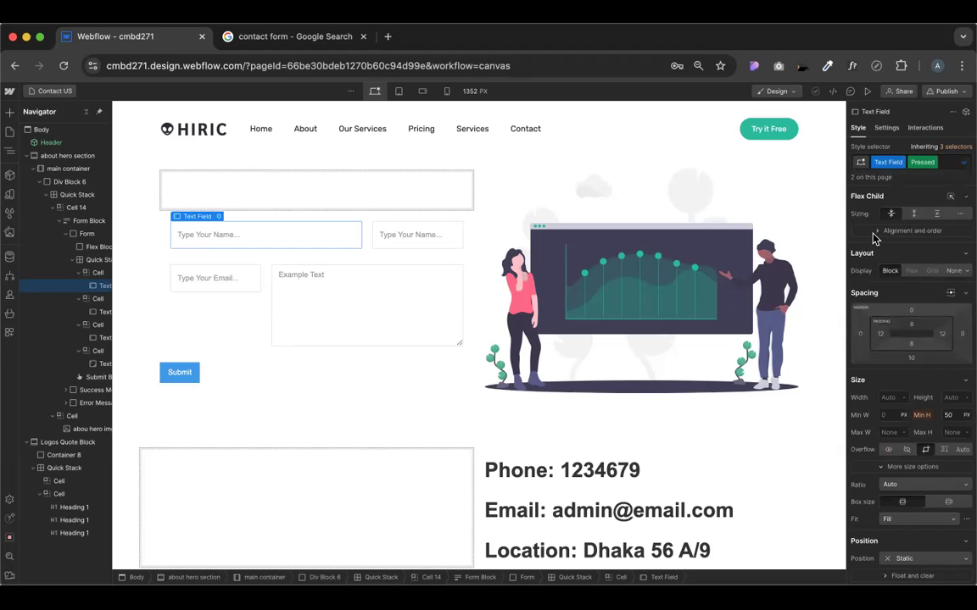
scroll(882, 392, "down", 10)
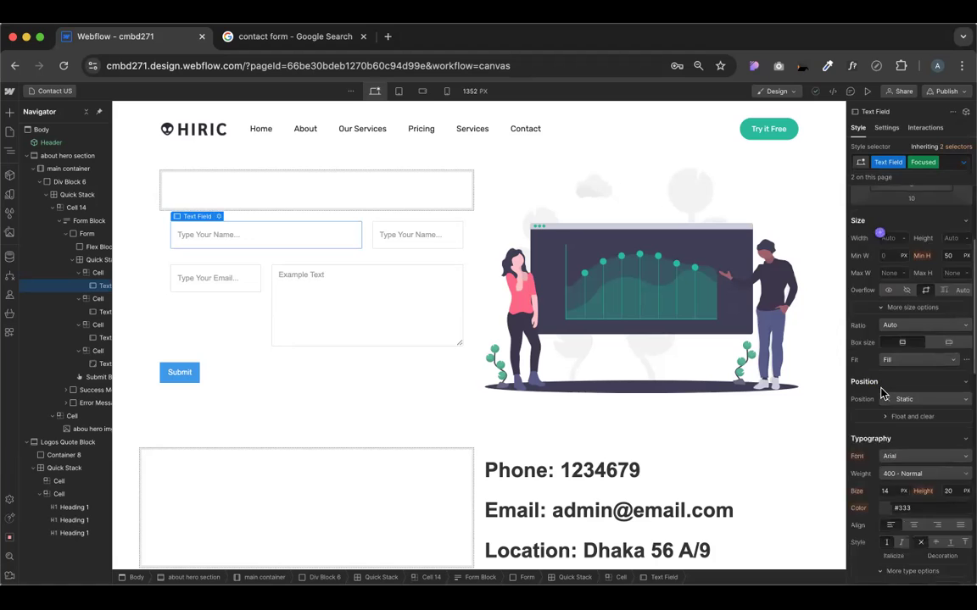
scroll(882, 392, "up", 2)
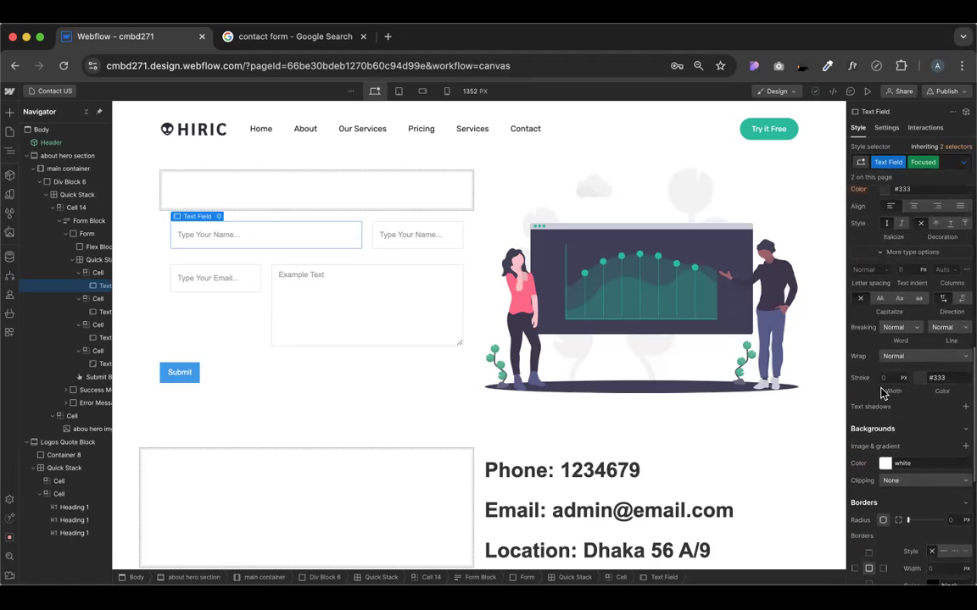
scroll(881, 392, "down", 3)
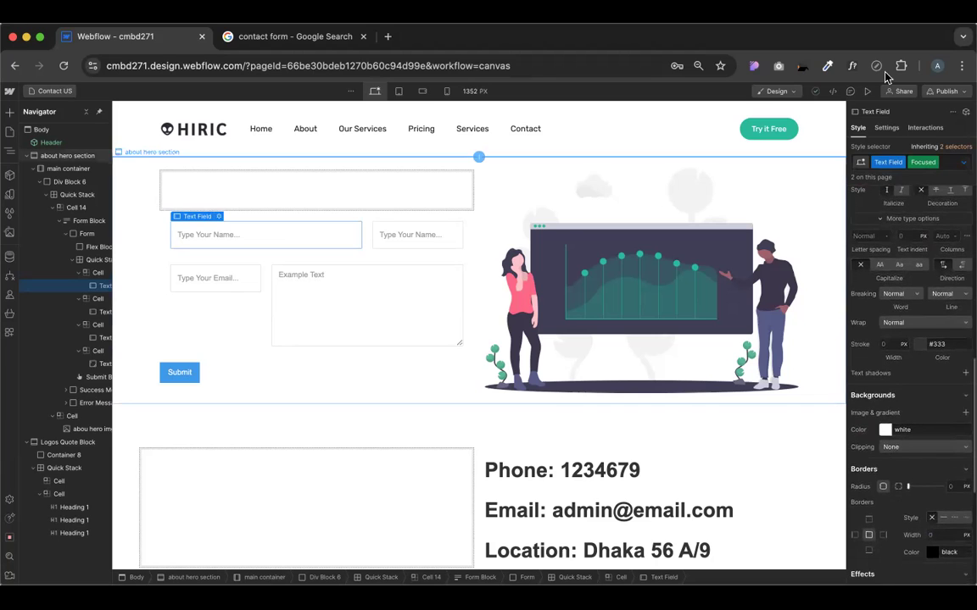
left_click(866, 93)
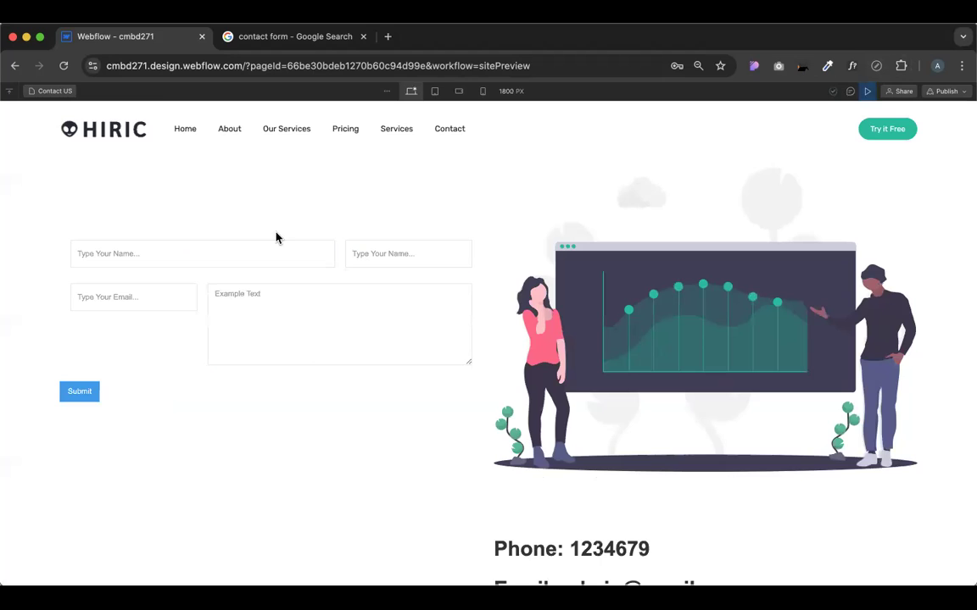
left_click(281, 312)
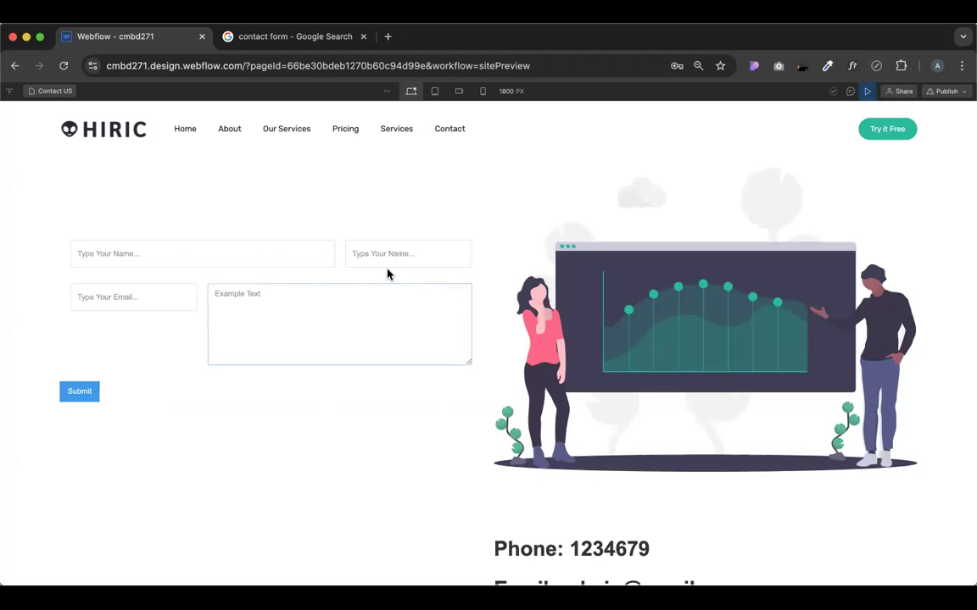
left_click(158, 305)
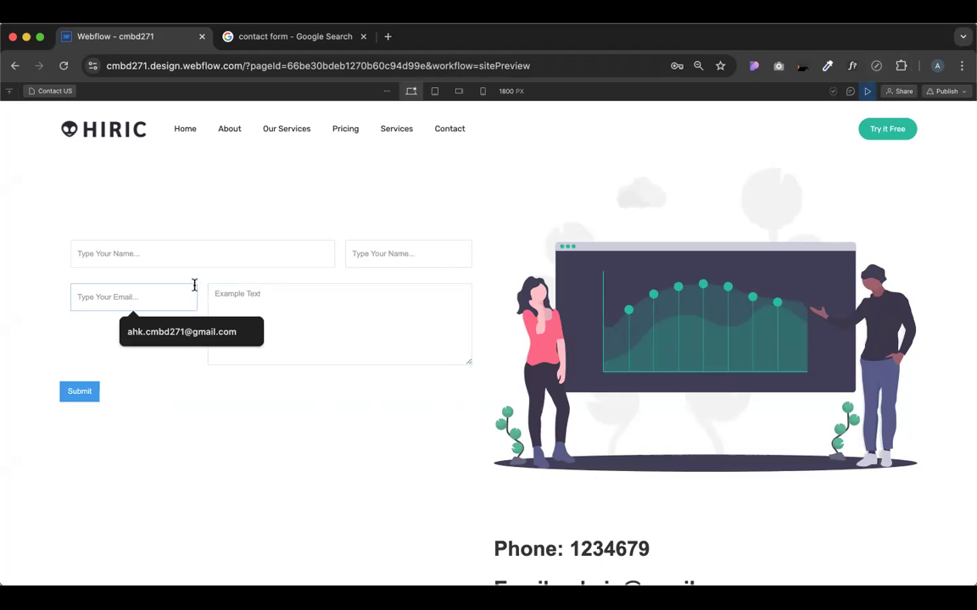
left_click(867, 90)
Give the Focused state a solid #1e9b1a green border, clear the state, and preview it
scroll(911, 339, "down", 10)
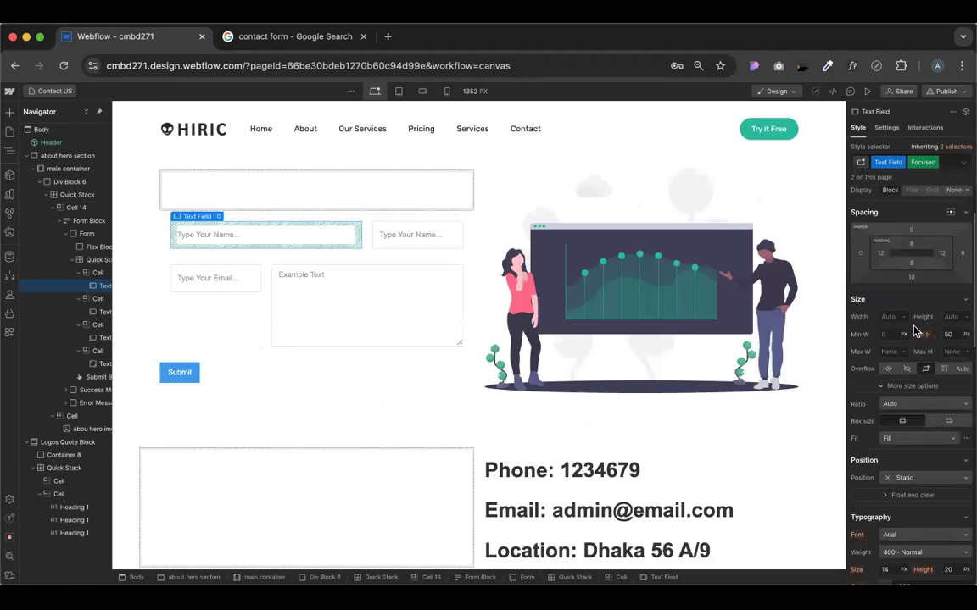
scroll(916, 339, "up", 4)
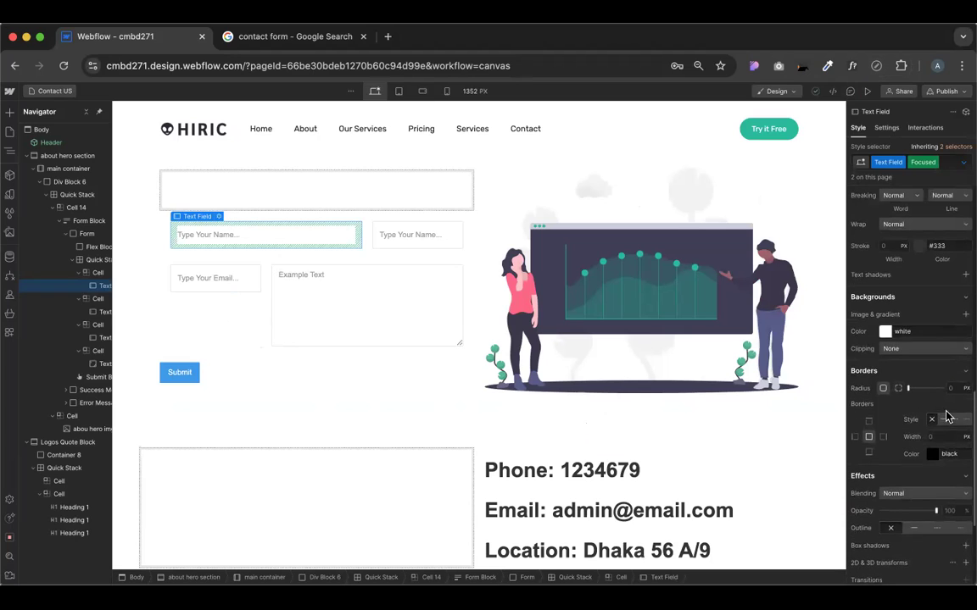
left_click(944, 420)
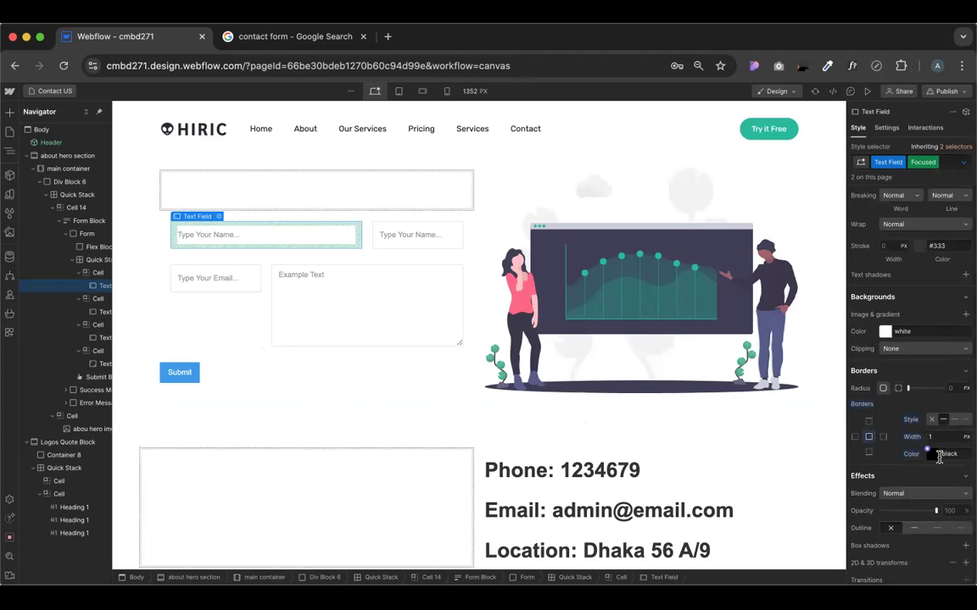
left_click(930, 454)
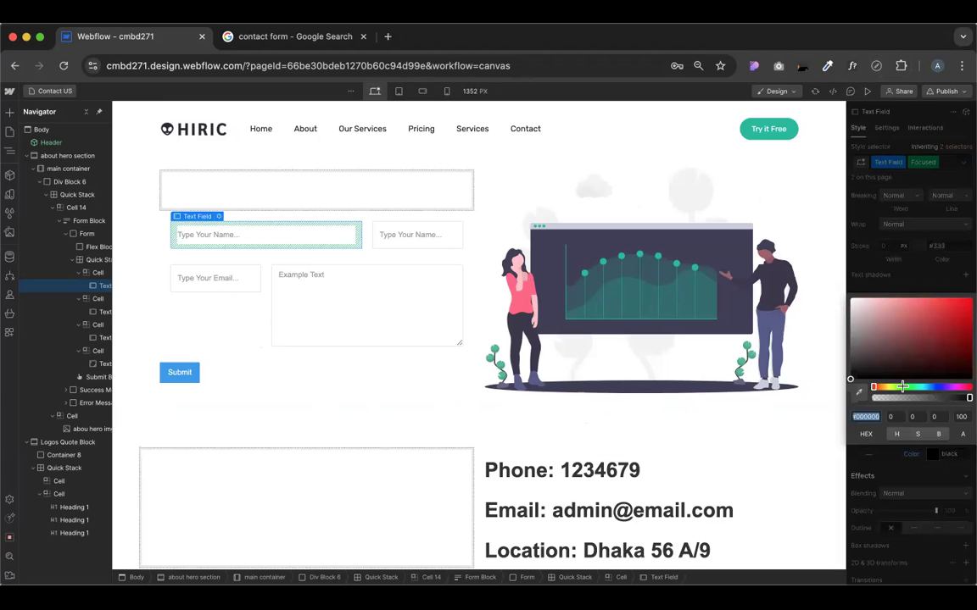
left_click(903, 387)
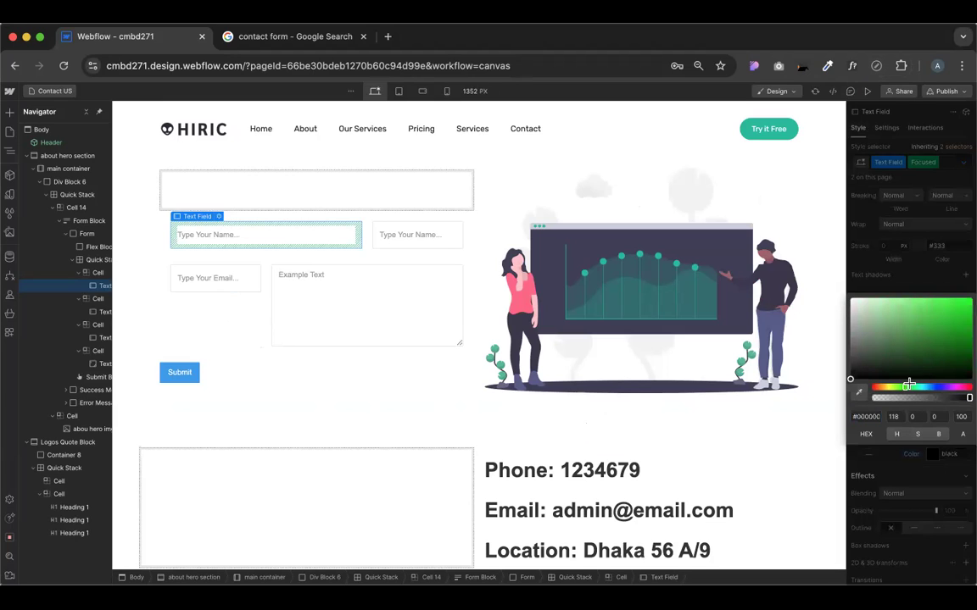
left_click(952, 330)
left_click(920, 235)
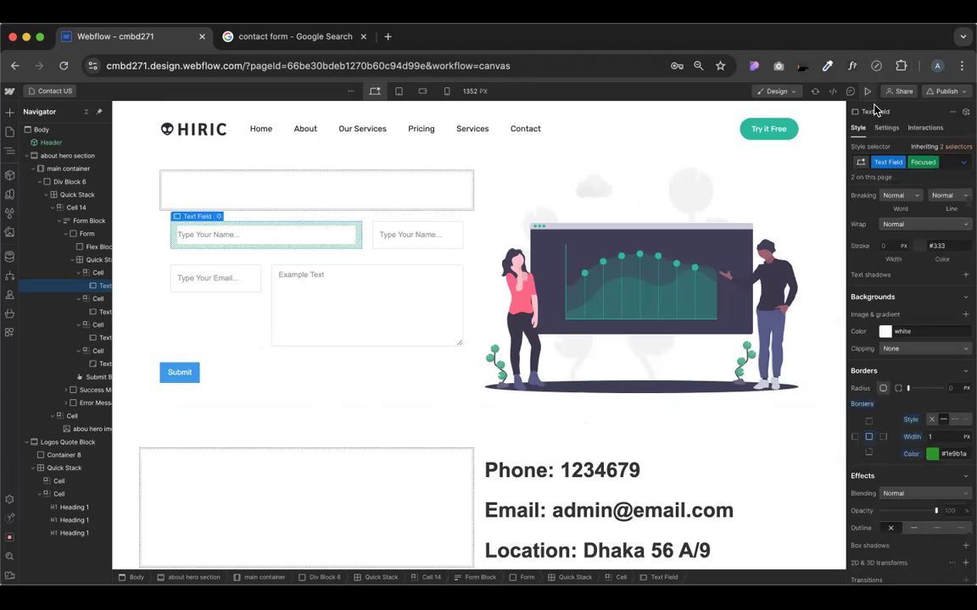
left_click(936, 162)
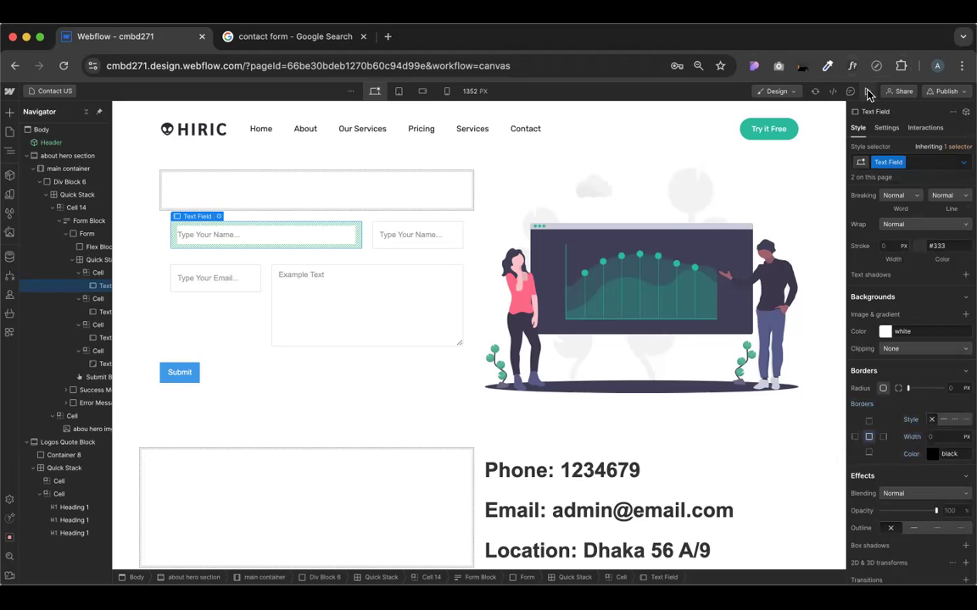
left_click(867, 92)
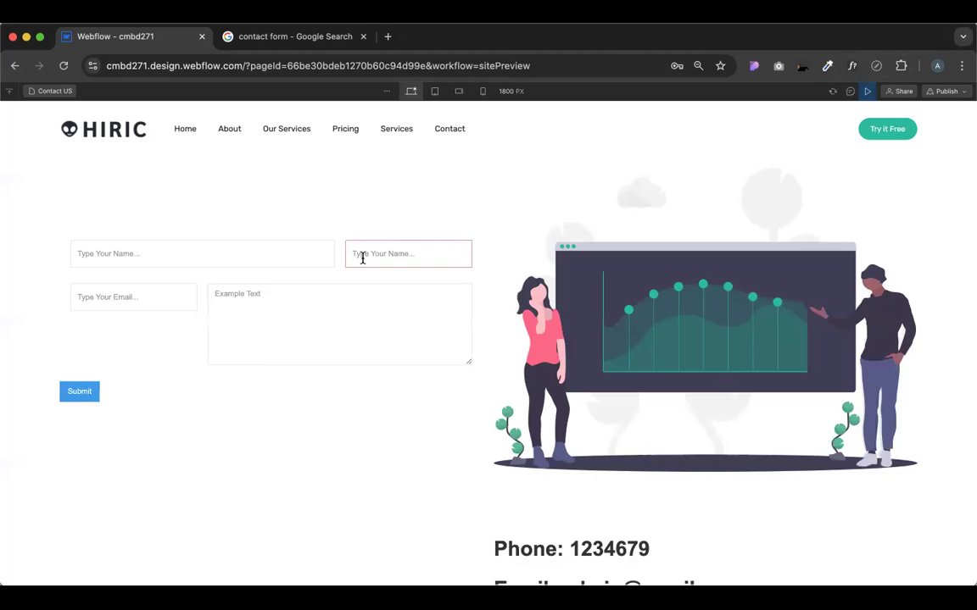
Check the green focus border on the name fields and message box, then select the second name cell
left_click(229, 255)
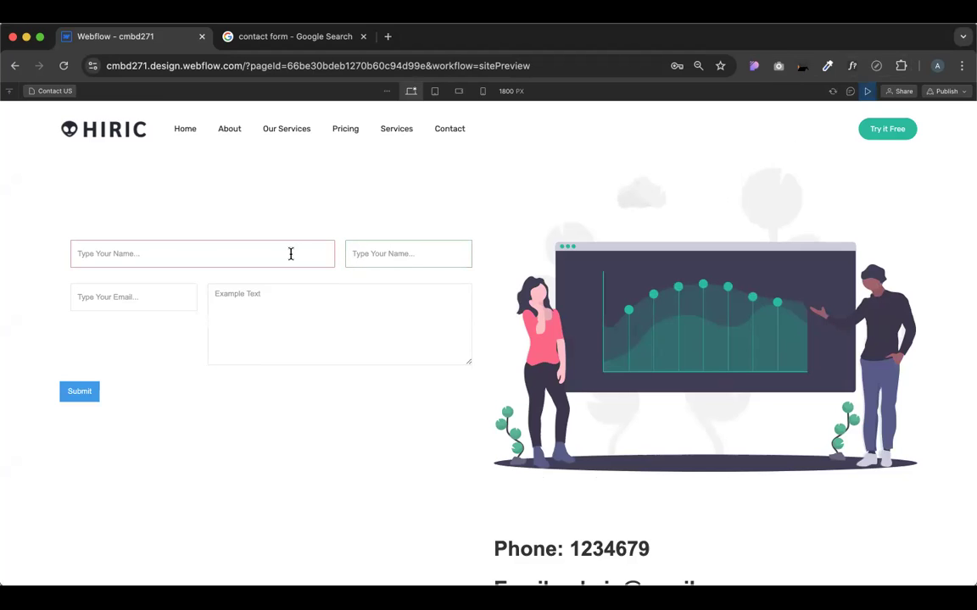
left_click(288, 342)
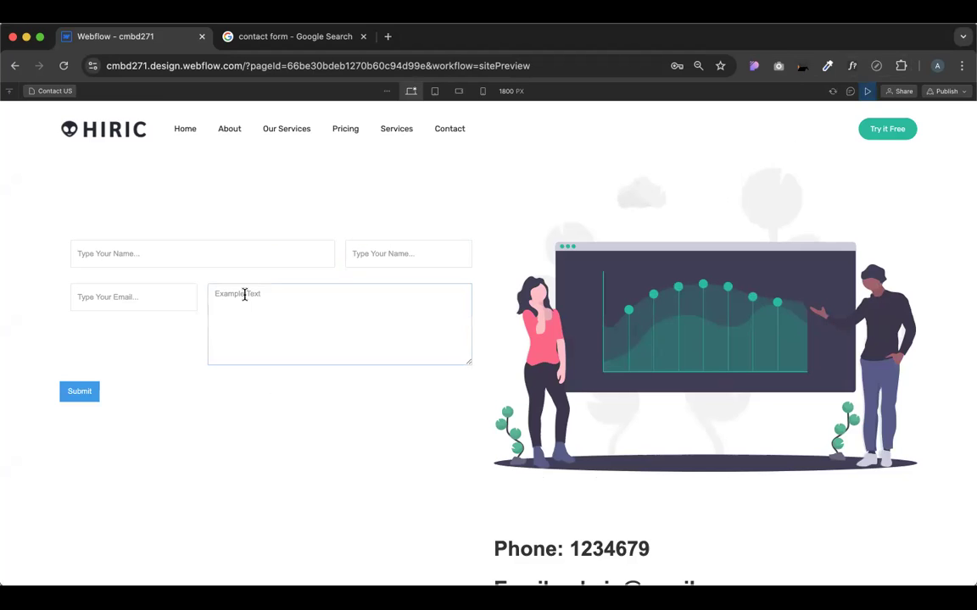
left_click(232, 268)
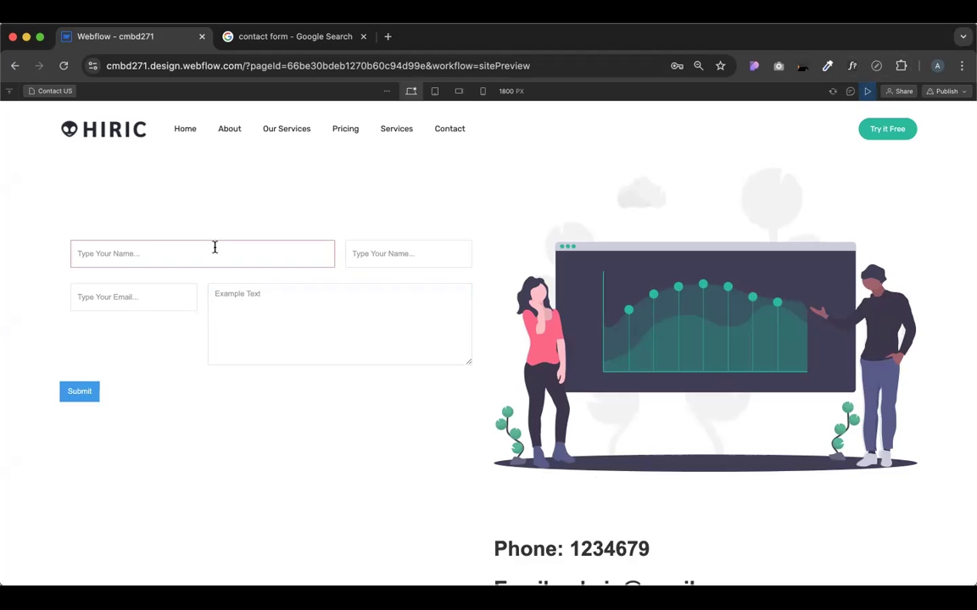
left_click(385, 254)
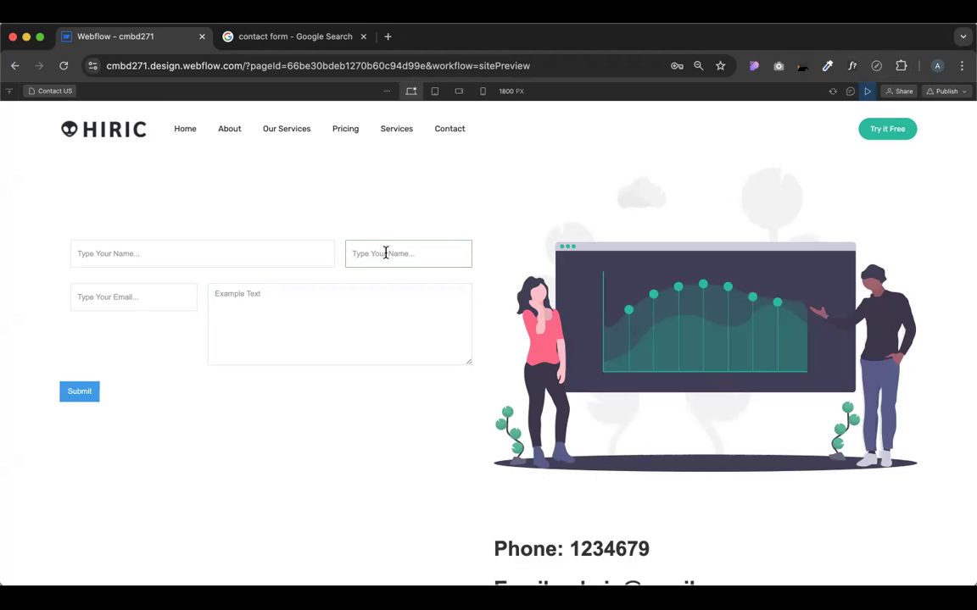
scroll(492, 266, "up", 5)
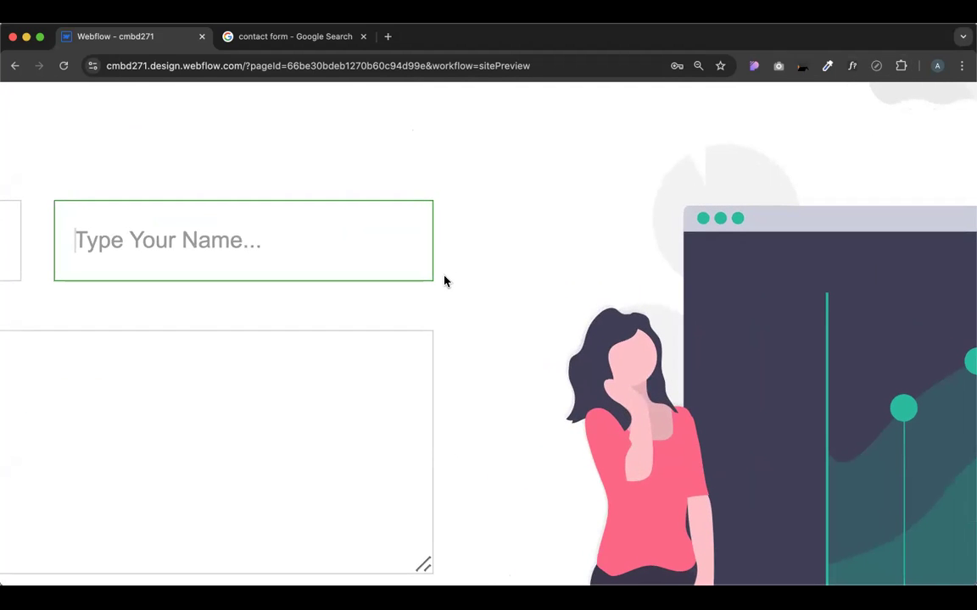
scroll(444, 281, "down", 5)
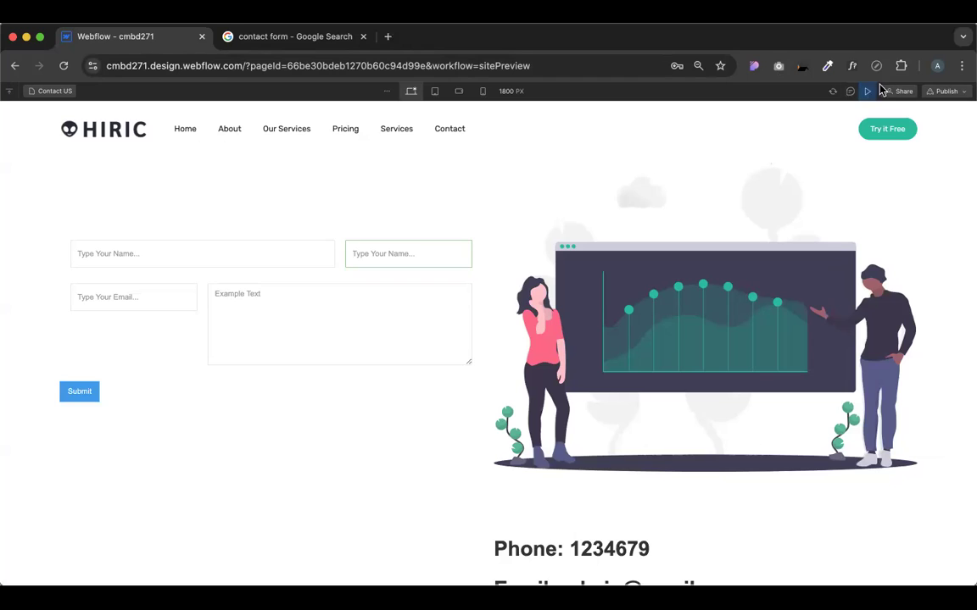
left_click(867, 92)
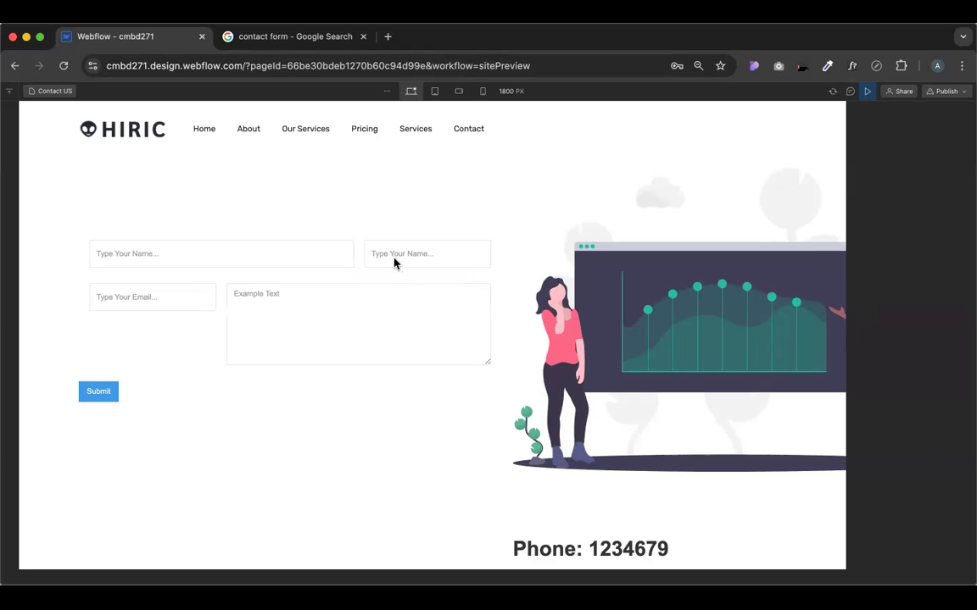
left_click(414, 227)
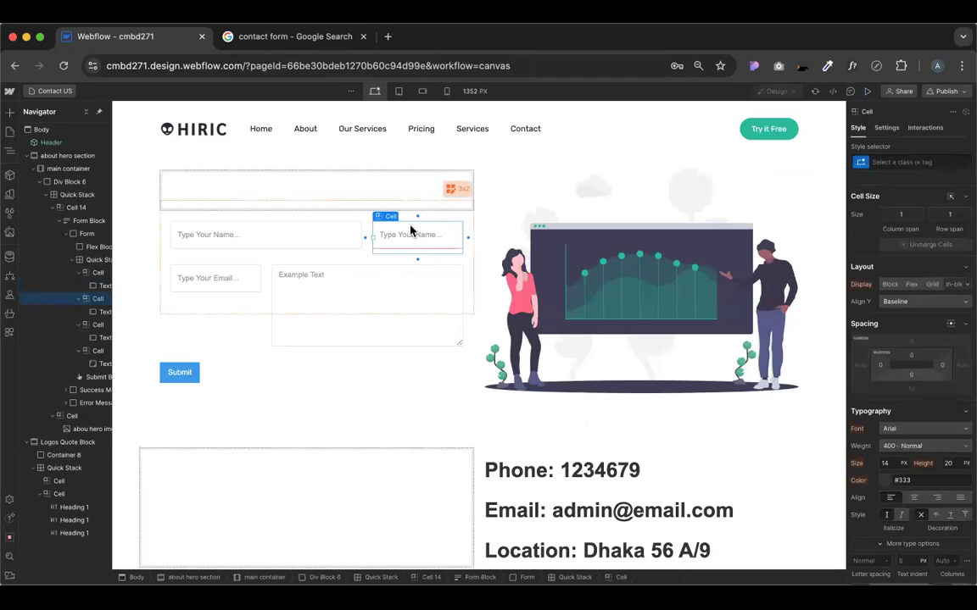
Select the name text field and bring up its Focused-state styling
scroll(937, 504, "down", 6)
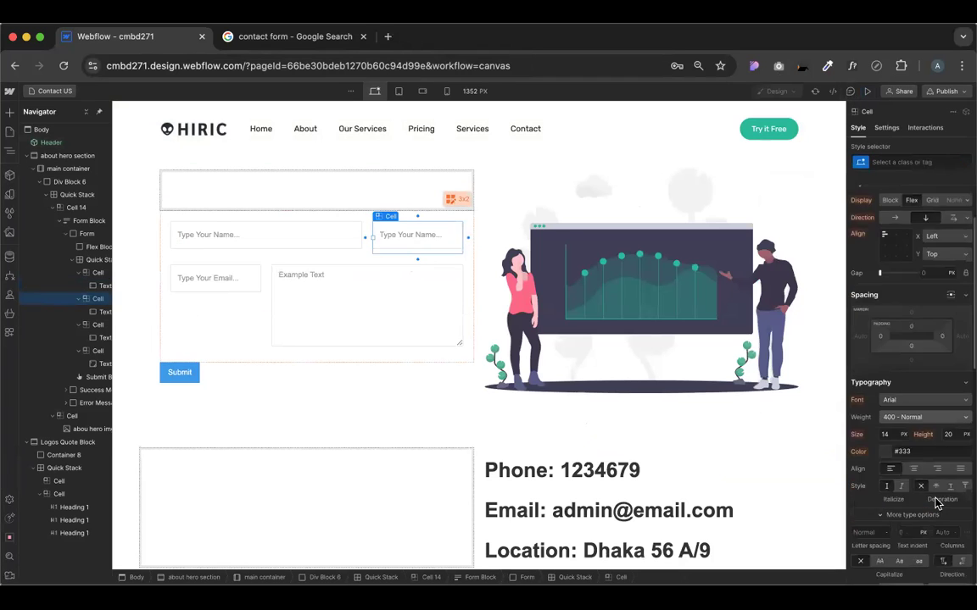
left_click(437, 236)
left_click(966, 165)
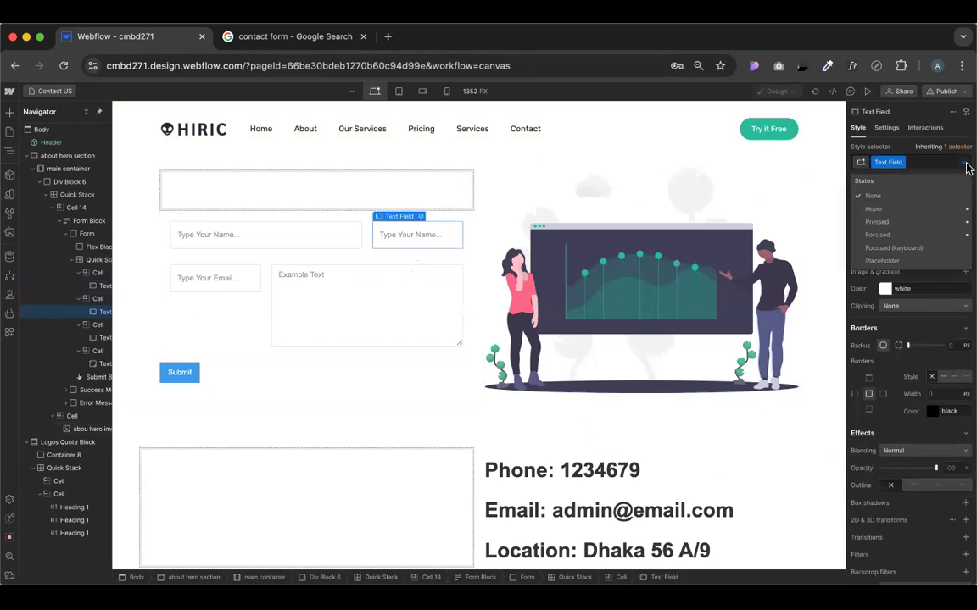
left_click(905, 233)
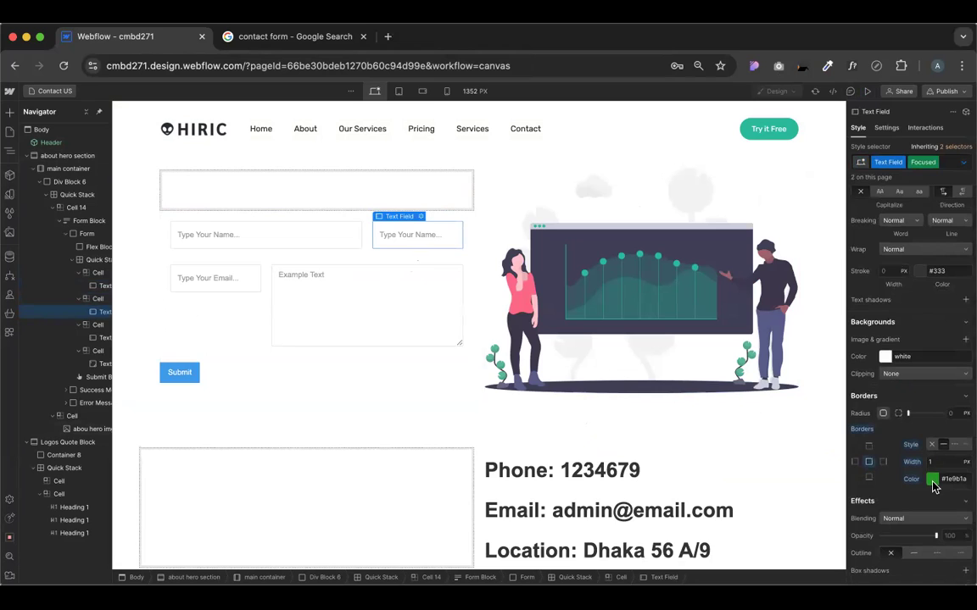
In preview, focus the second and first name fields to confirm the green border
left_click(866, 92)
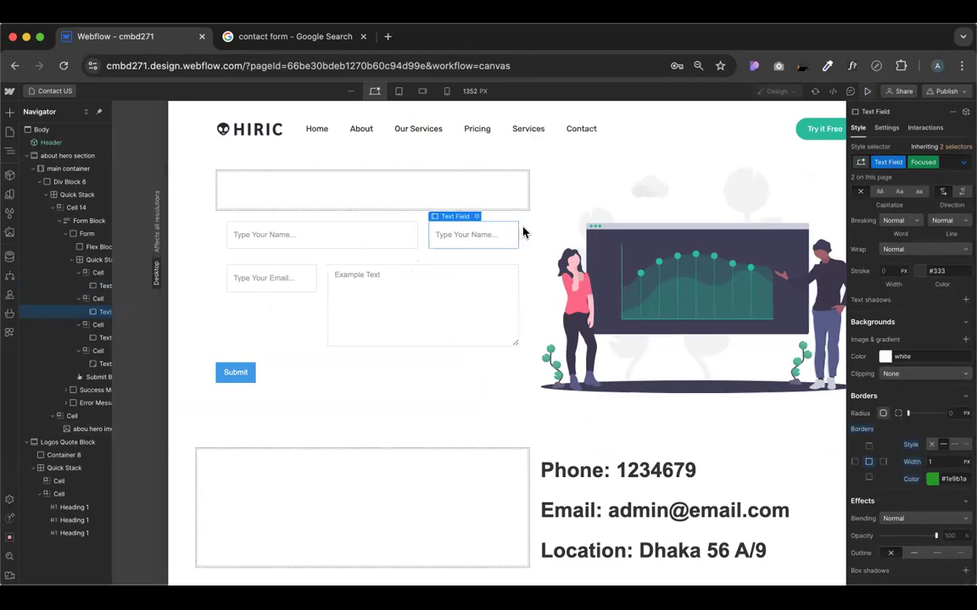
left_click(397, 258)
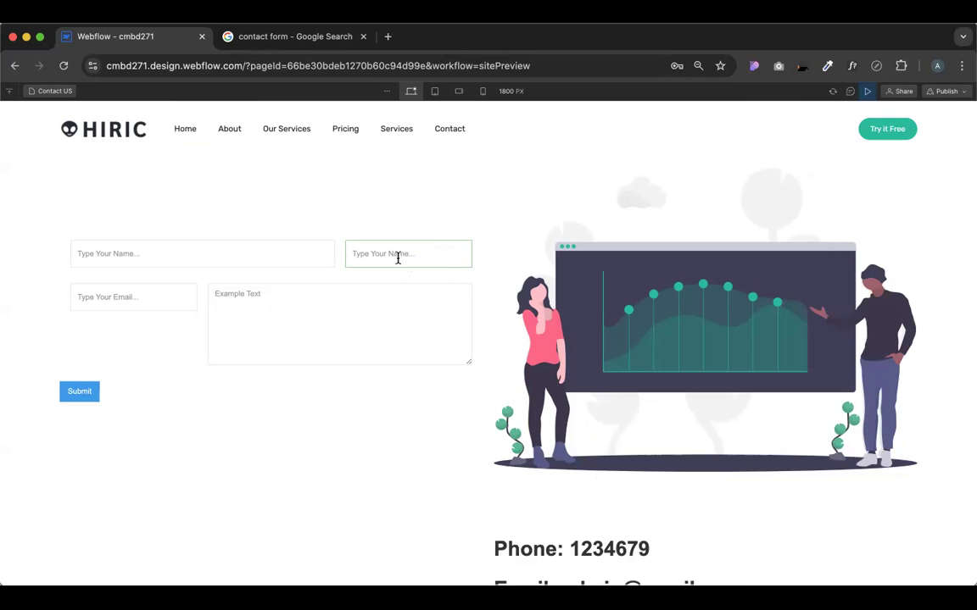
scroll(397, 258, "up", 5)
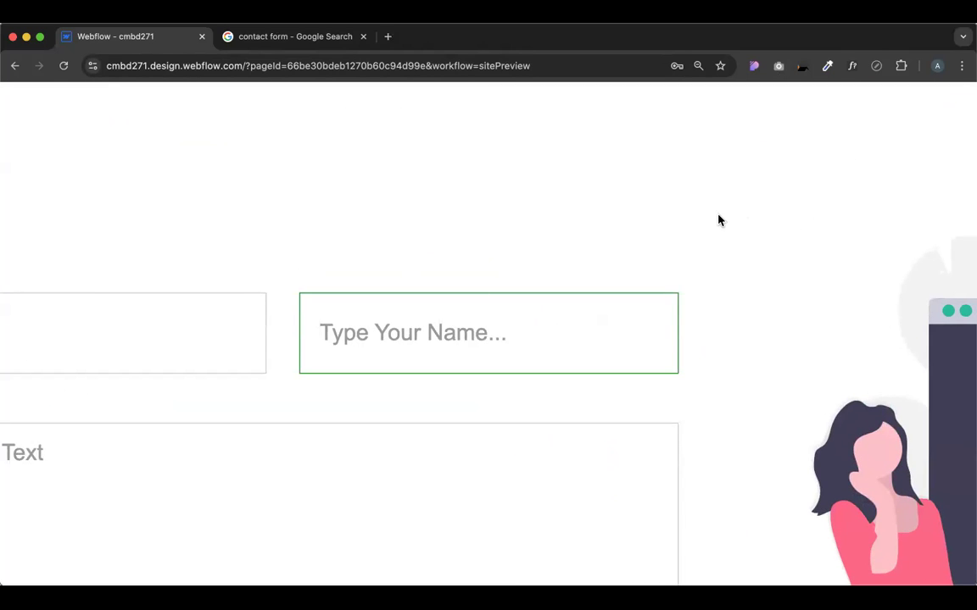
left_click(207, 310)
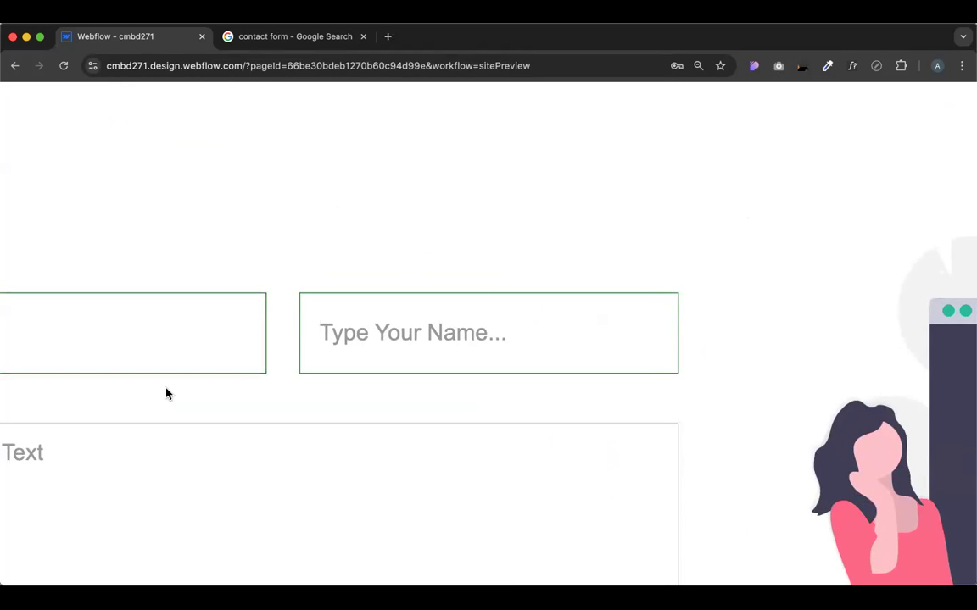
scroll(359, 232, "down", 5)
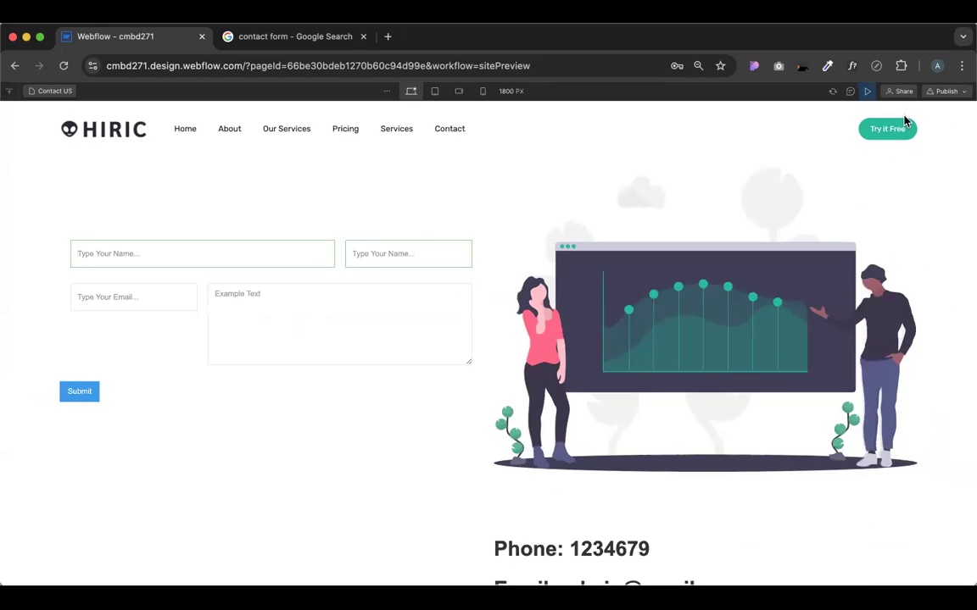
left_click(869, 92)
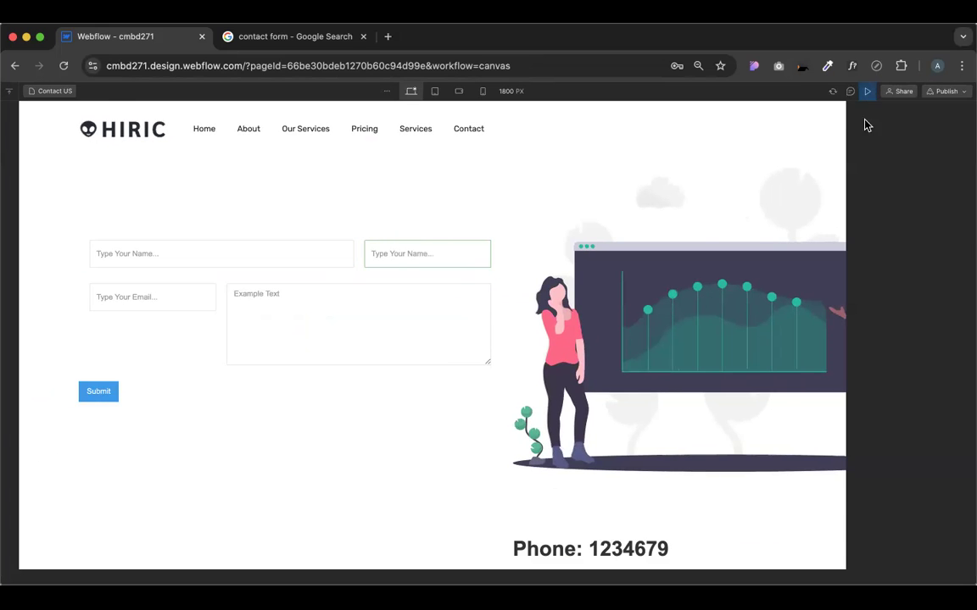
In preview, focus the first name field, Tab through the form, then focus the second name field
scroll(904, 474, "down", 6)
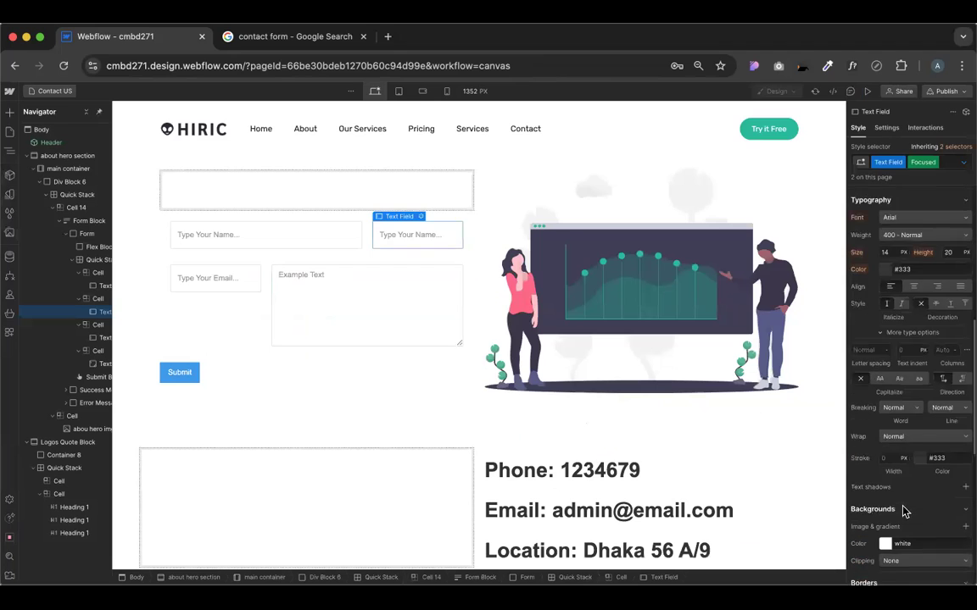
left_click(964, 162)
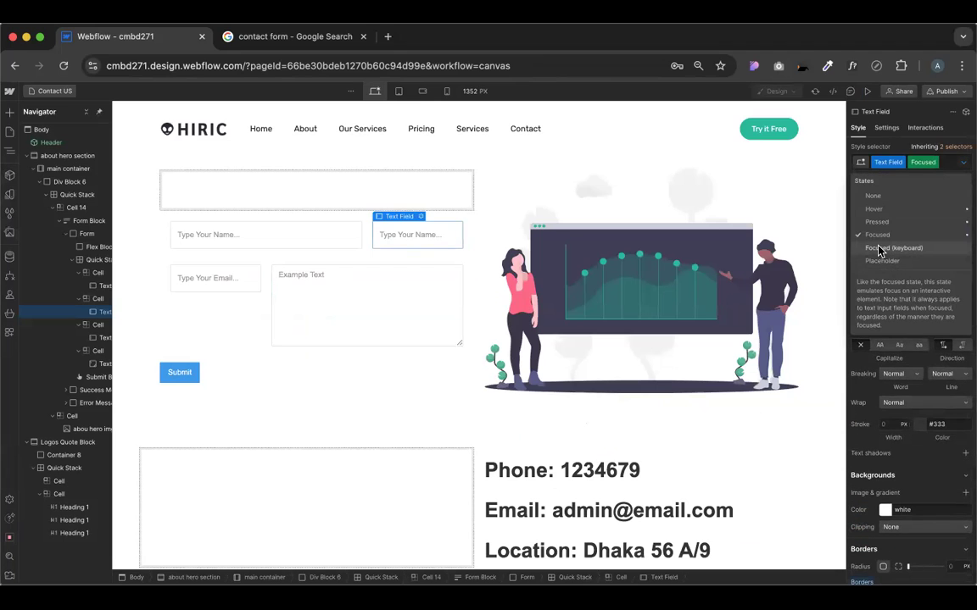
left_click(868, 93)
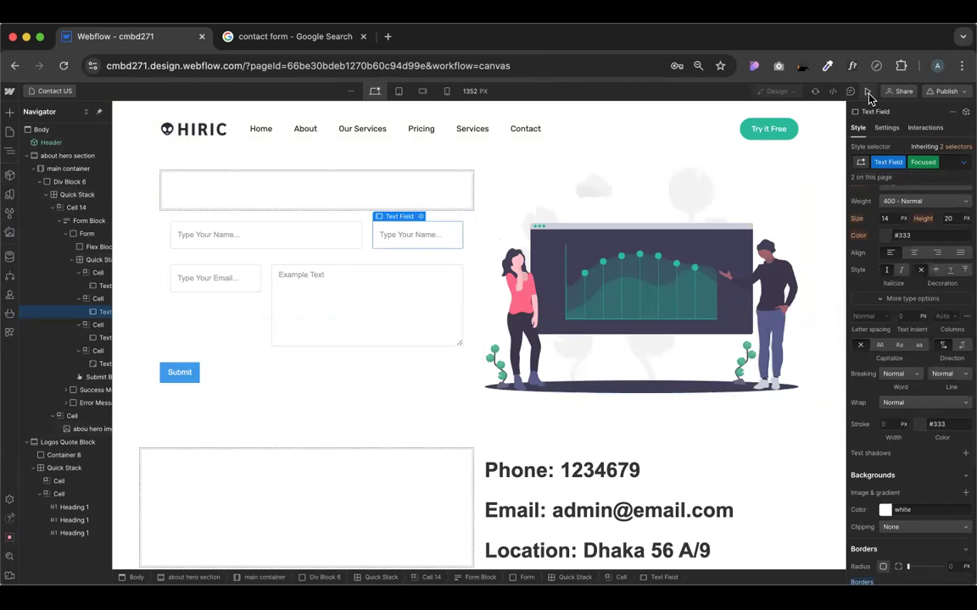
left_click(867, 93)
left_click(266, 248)
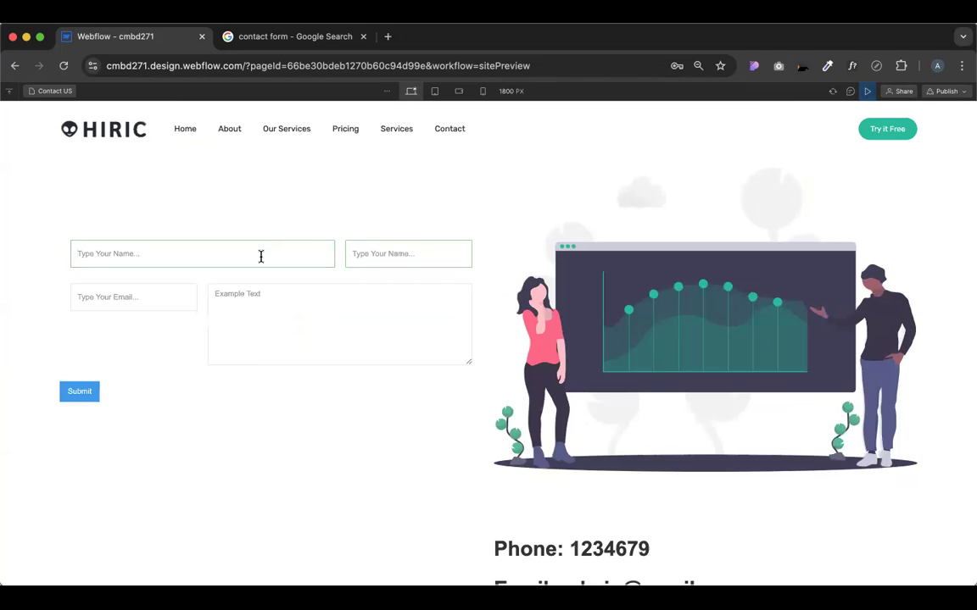
key("Tab")
key("Tab")
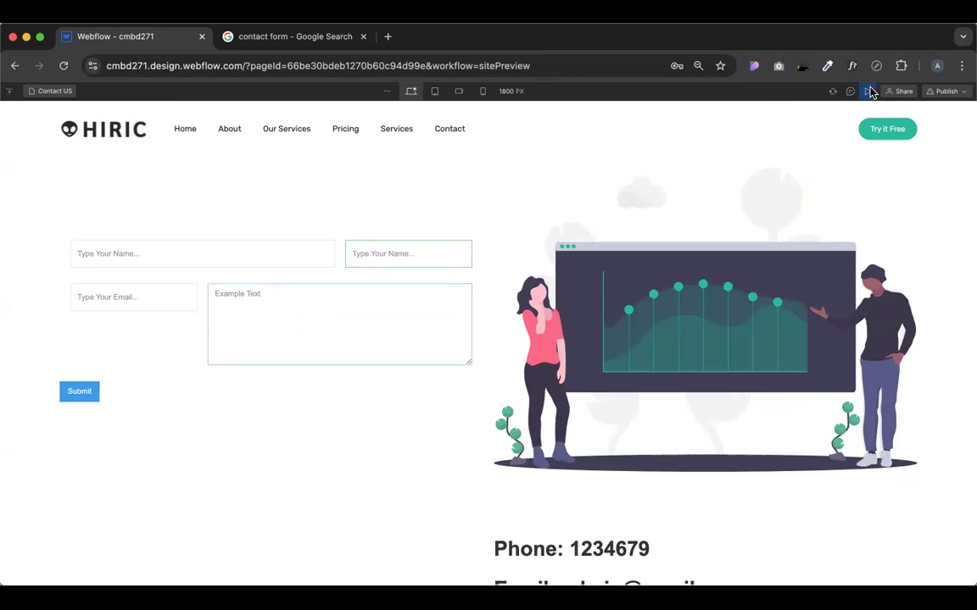
left_click(406, 259)
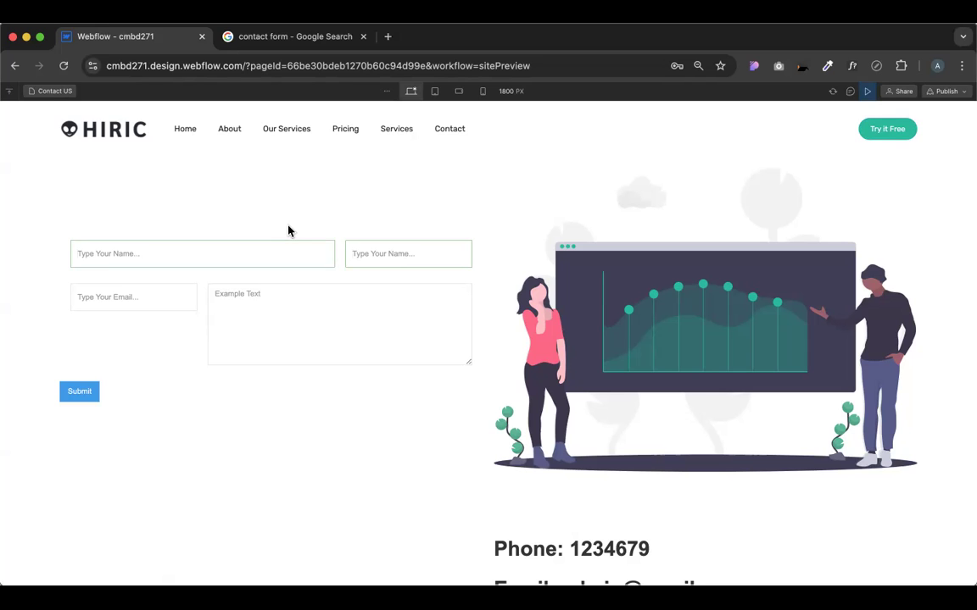
Open a new browser tab and cycle through the tabs back to the contact form search tab
key("ctrl+Tab")
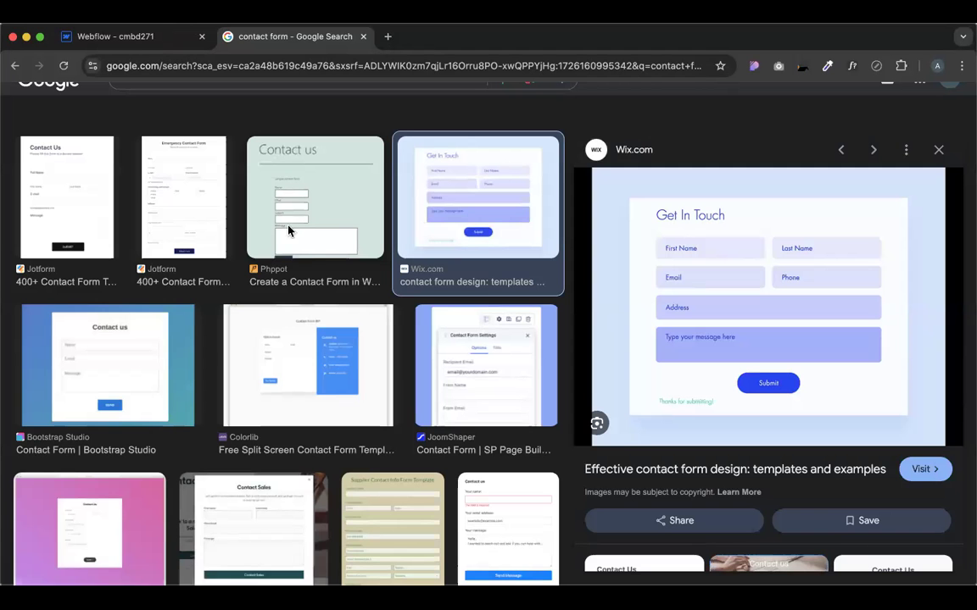
key("ctrl+Tab")
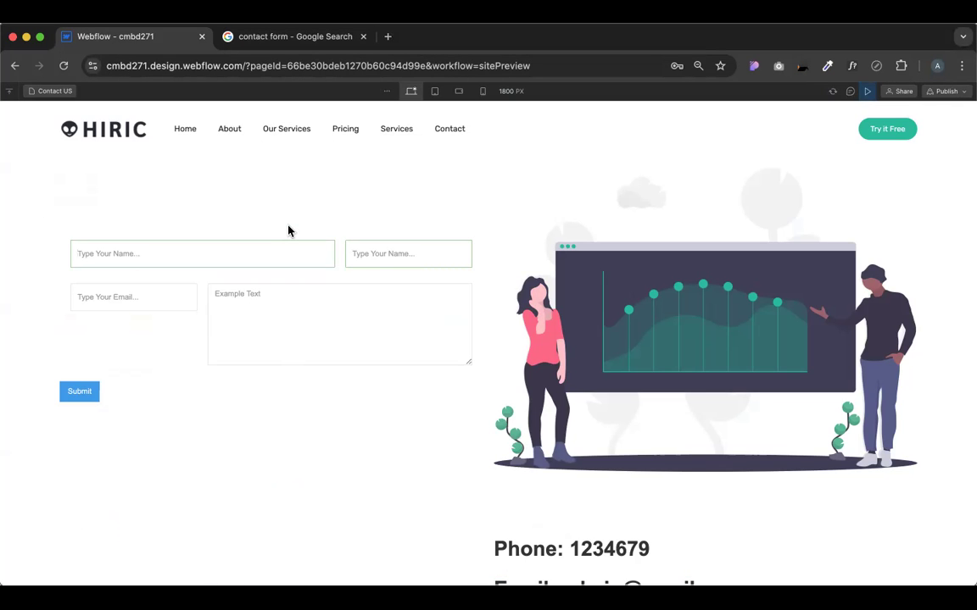
key("super+t")
key("super+t")
key("super+t")
key("super+t")
key("super+t")
key("super+t")
key("super+t")
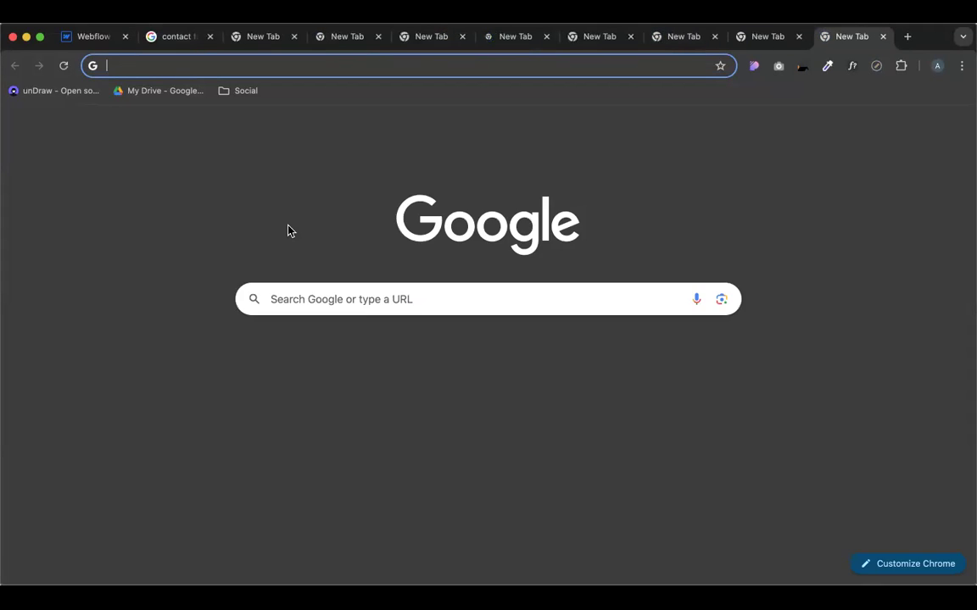
key("ctrl+Tab")
key("ctrl+Tab")
key("ctrl+Tab")
key("ctrl+Tab")
key("ctrl+Tab")
key("ctrl+Tab")
key("ctrl+Tab")
key("ctrl+Tab")
key("ctrl+Tab")
key("ctrl+Tab")
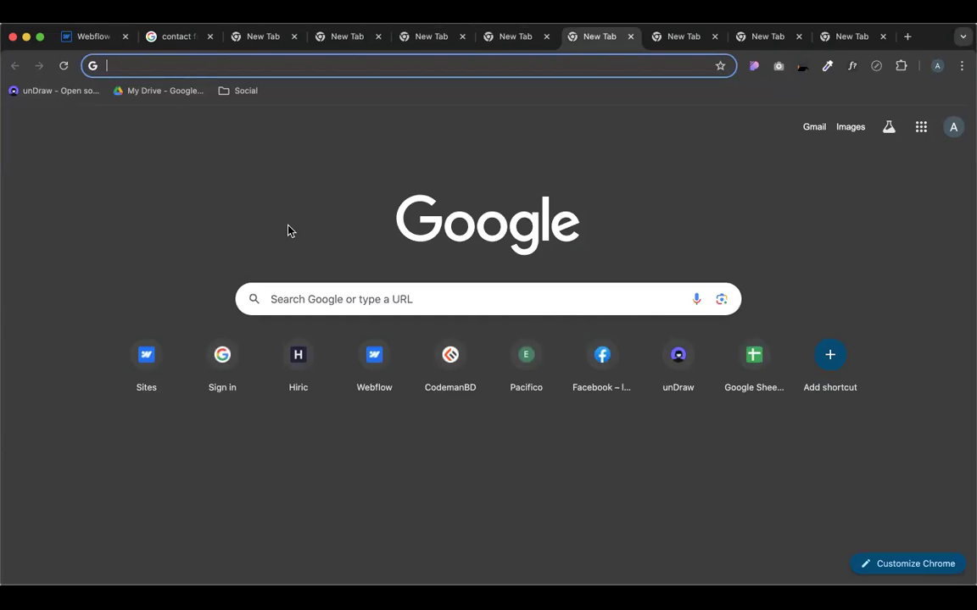
key("ctrl+Tab")
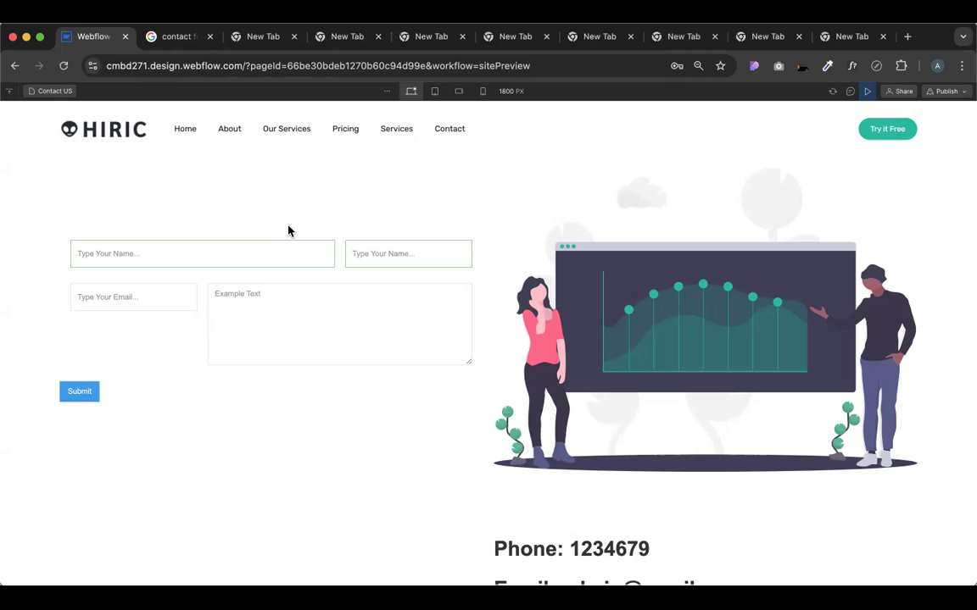
key("ctrl+Tab")
key("ctrl+Tab")
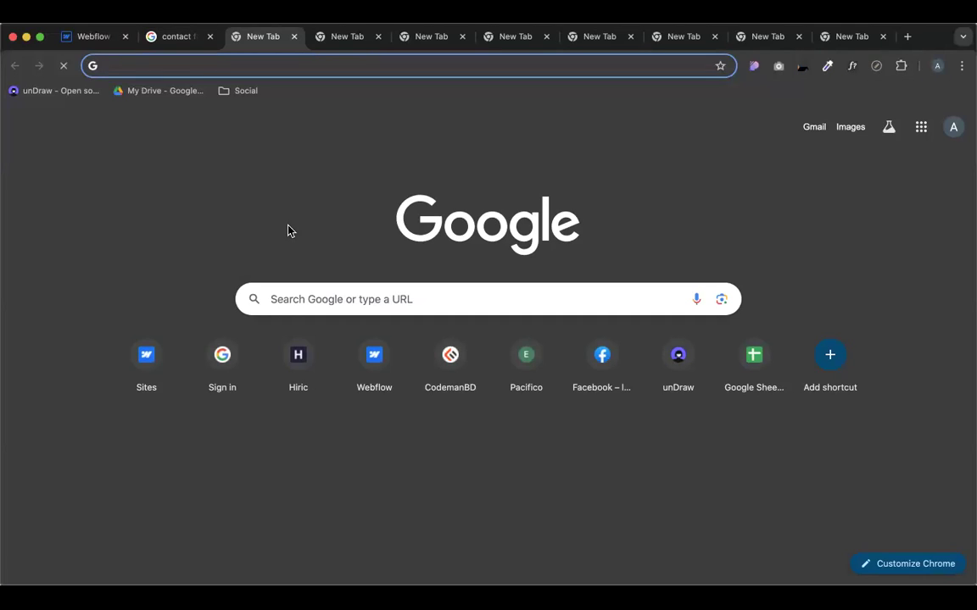
key("ctrl+shift+Tab")
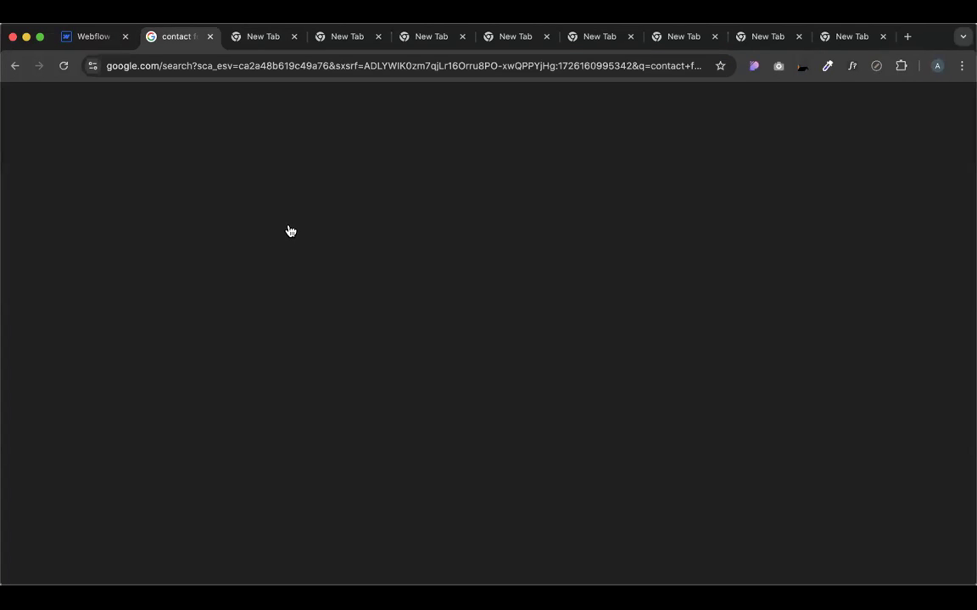
Close all tabs to the right of the search tab and return to the Webflow preview
right_click(171, 36)
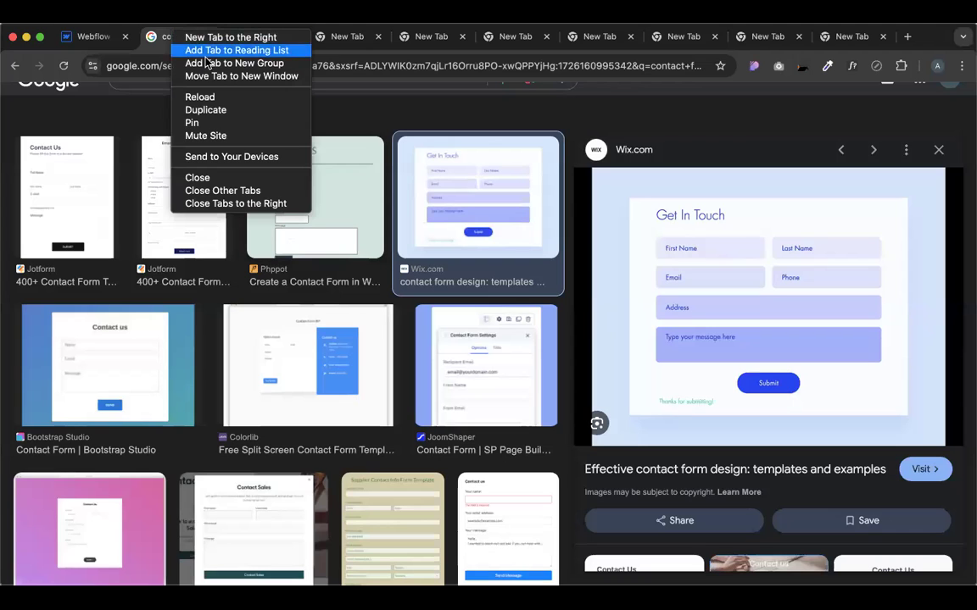
left_click(261, 203)
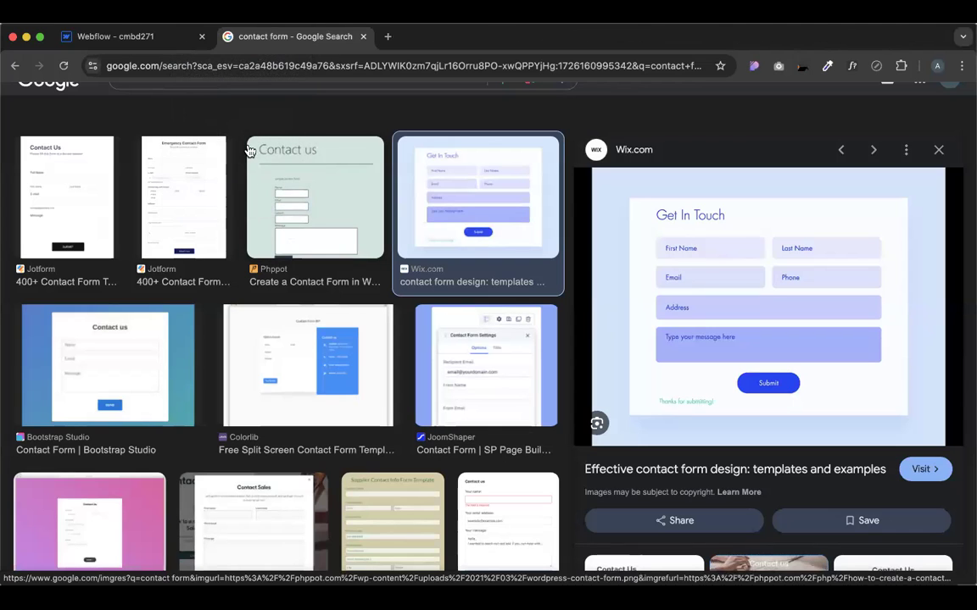
left_click(163, 38)
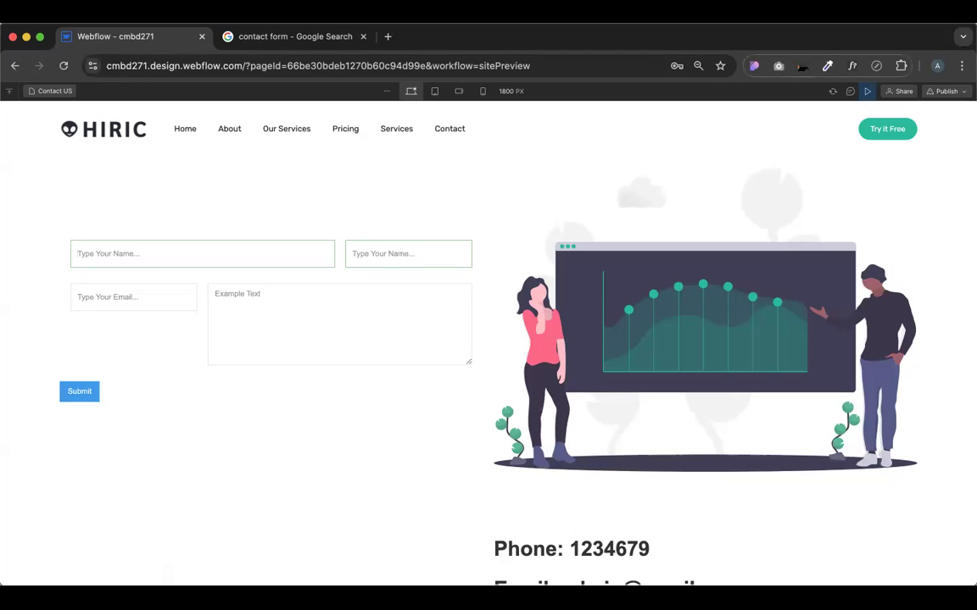
left_click(868, 92)
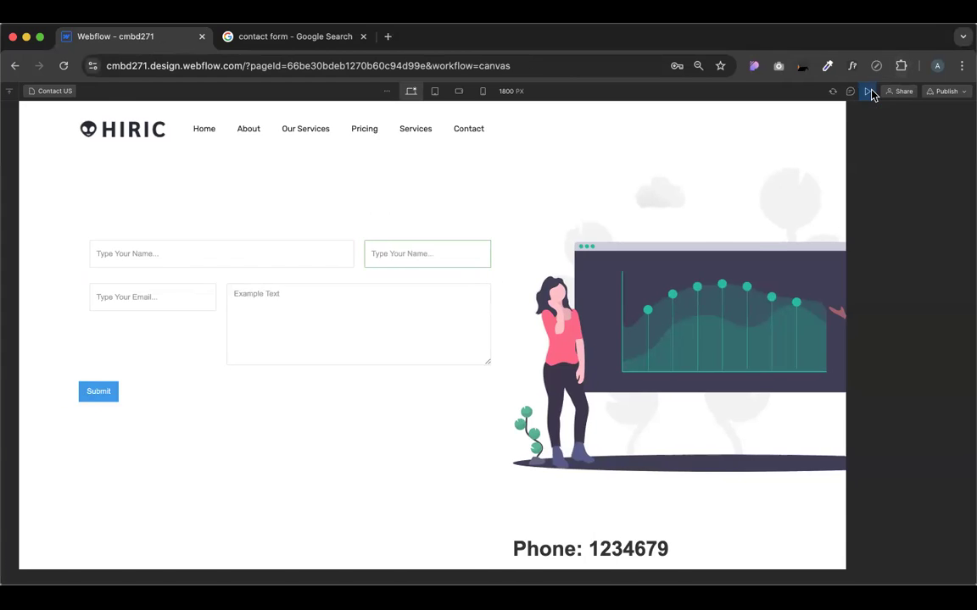
Set the text field's Placeholder text colour to #d72323 red and preview the name fields
left_click(962, 161)
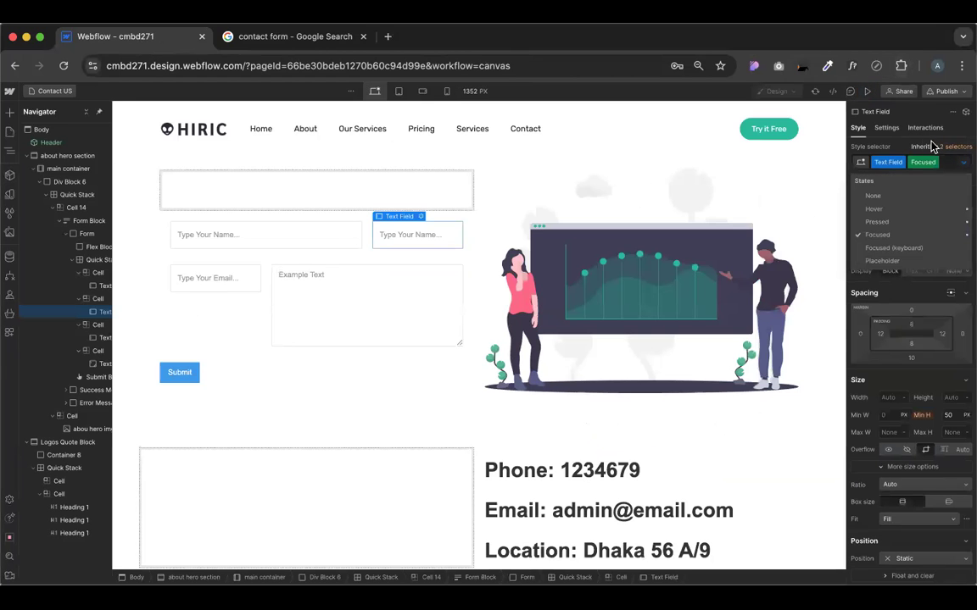
left_click(882, 261)
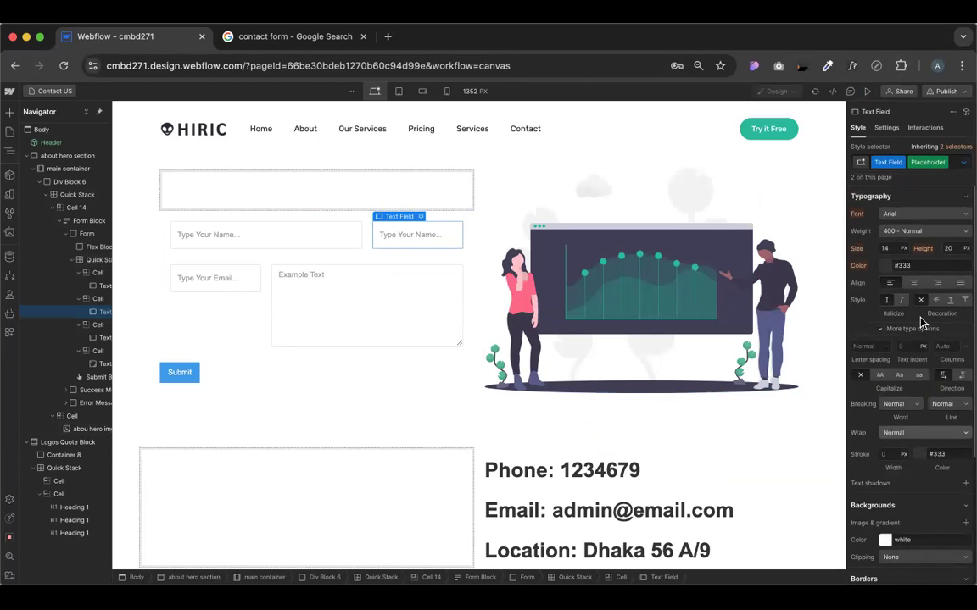
left_click(881, 265)
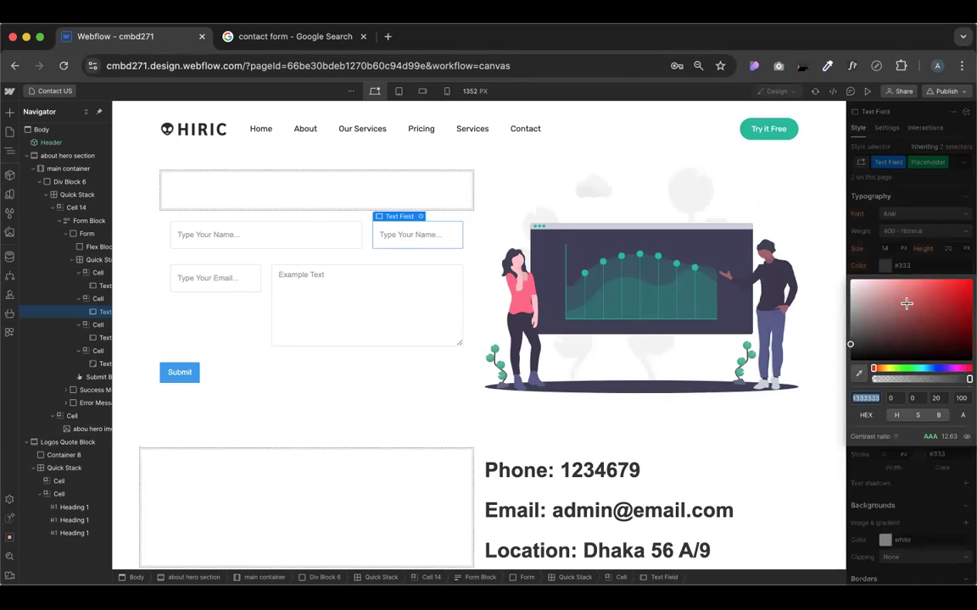
left_click(945, 291)
left_click_drag(949, 292, 952, 292)
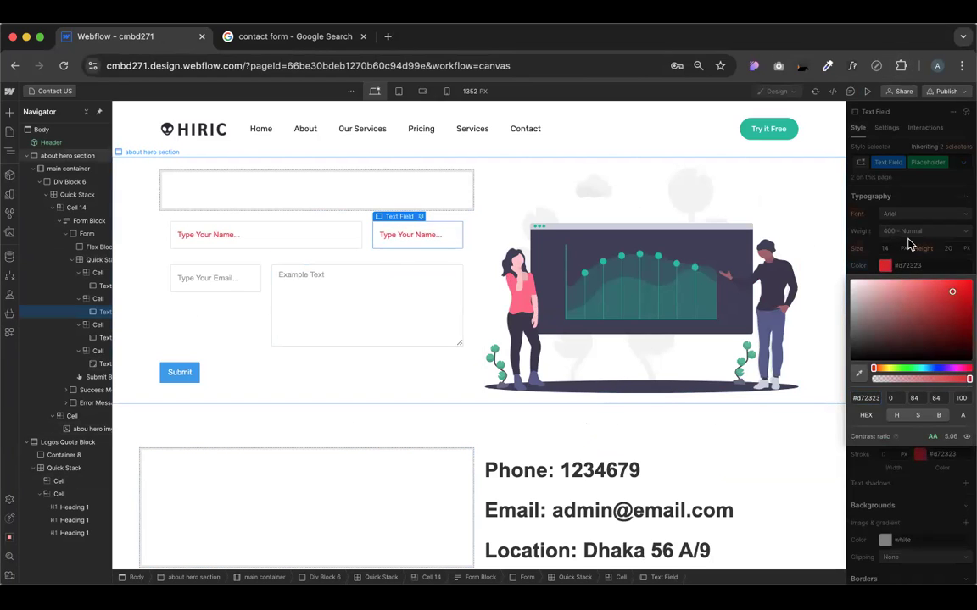
left_click(810, 241)
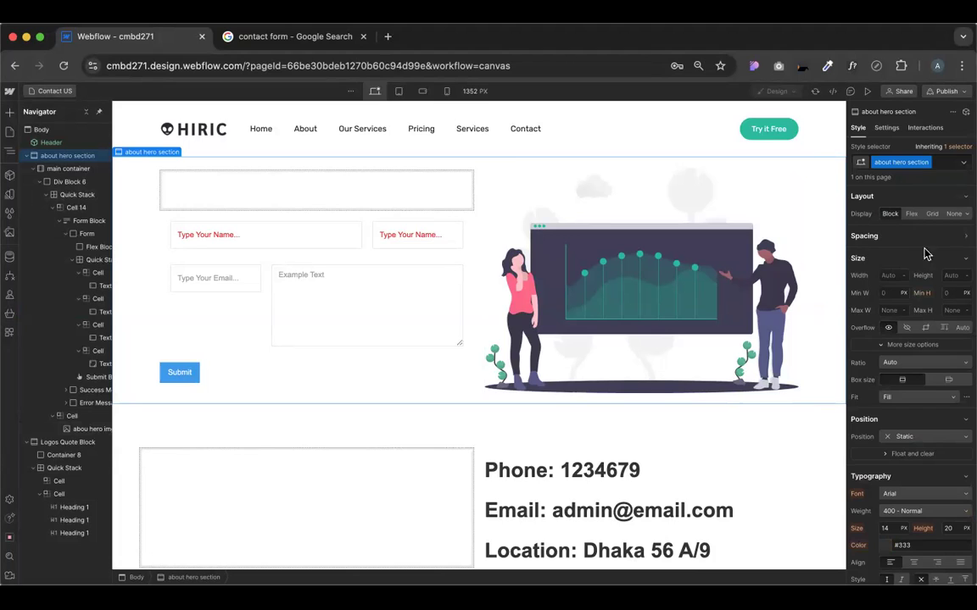
left_click(408, 245)
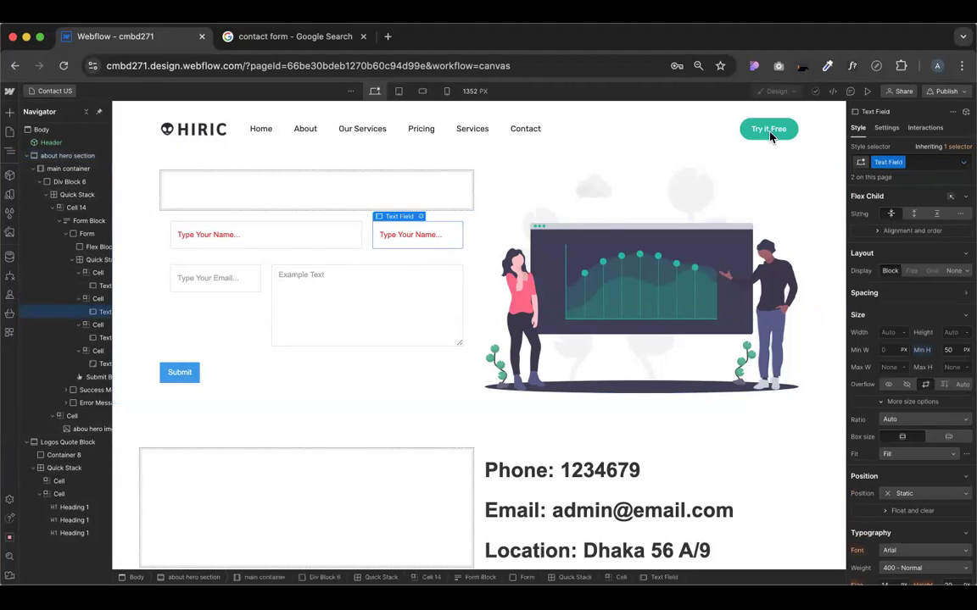
left_click(866, 91)
Type test text 'fd' into the second name field in preview, then return to the Designer
type("fd")
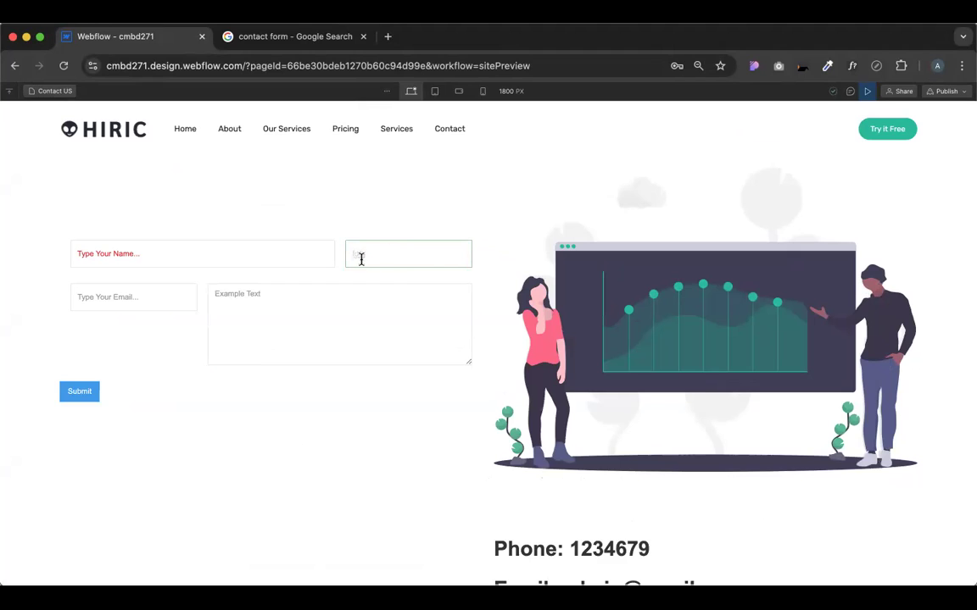
left_click(393, 219)
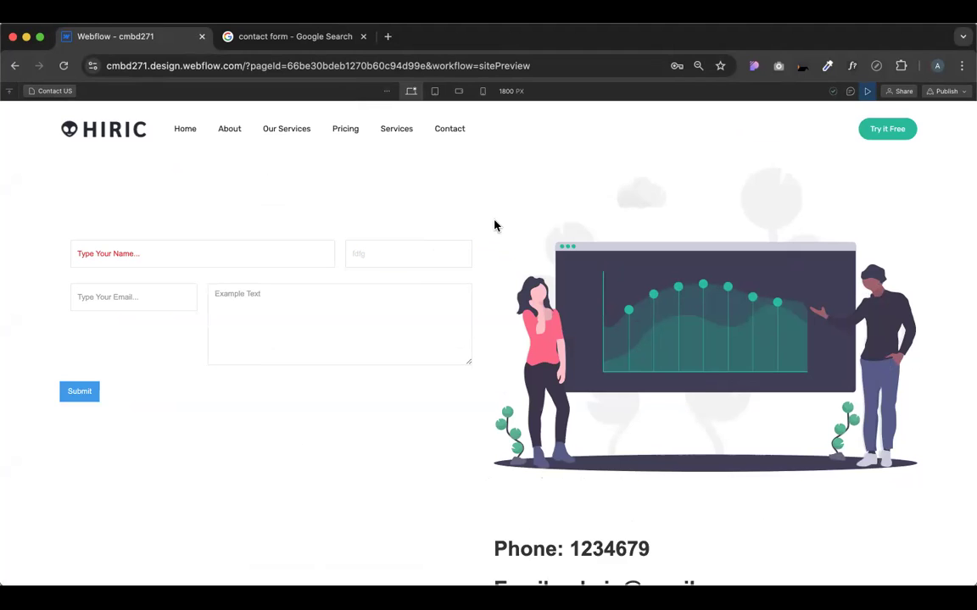
left_click(867, 91)
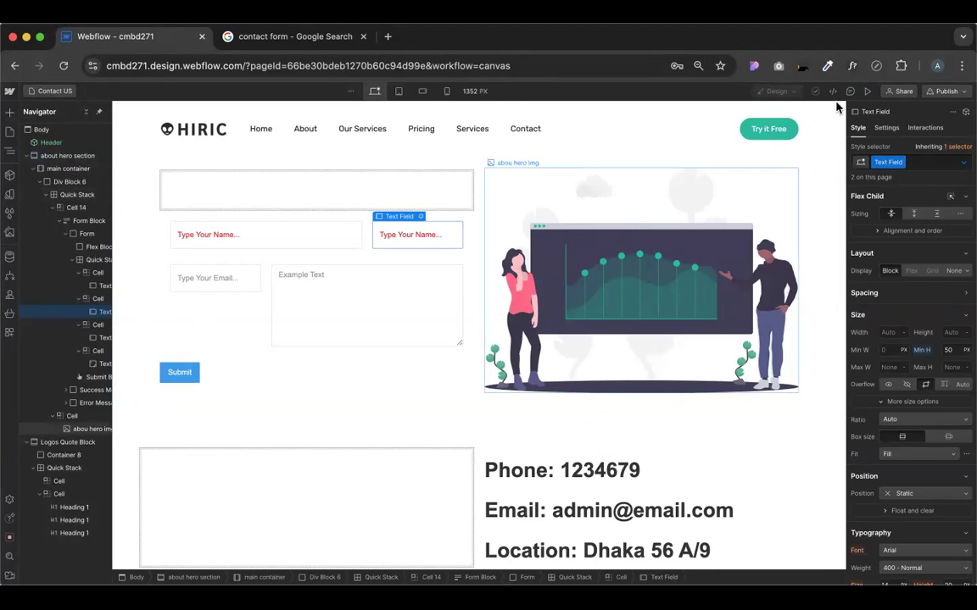
Set the right name field's Pressed state typography colour to black
left_click(963, 165)
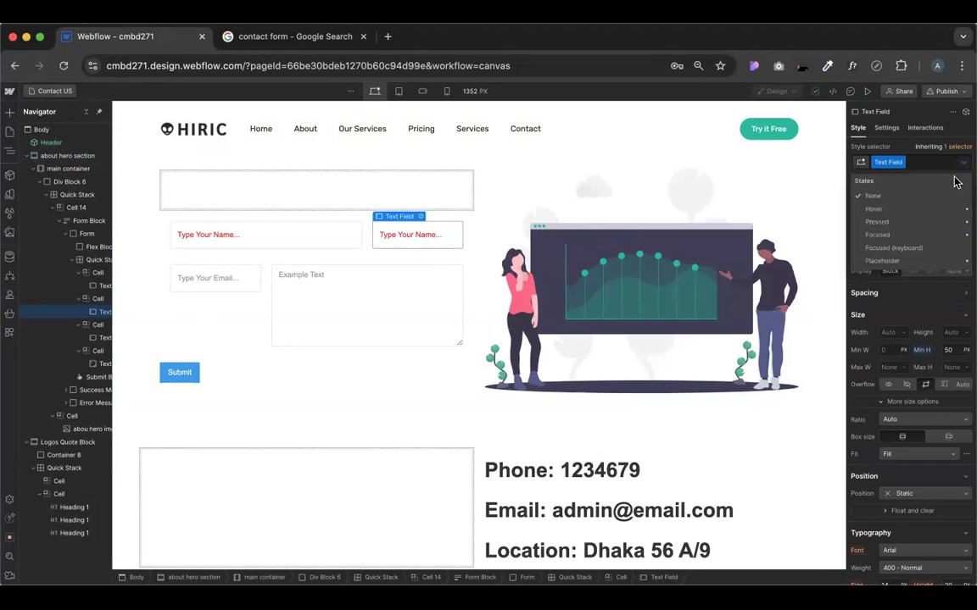
left_click(877, 222)
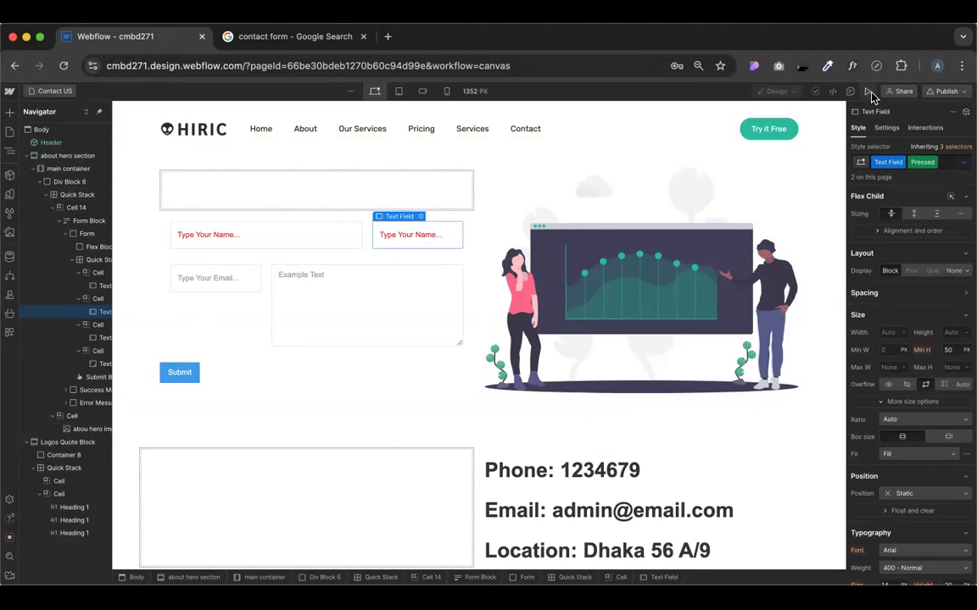
scroll(886, 381, "down", 5)
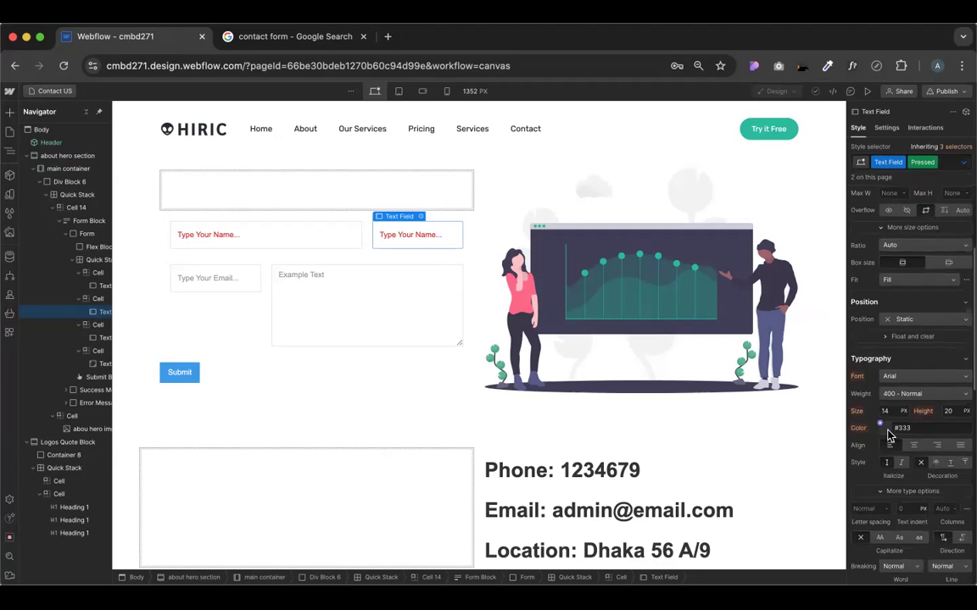
left_click(887, 430)
left_click(883, 300)
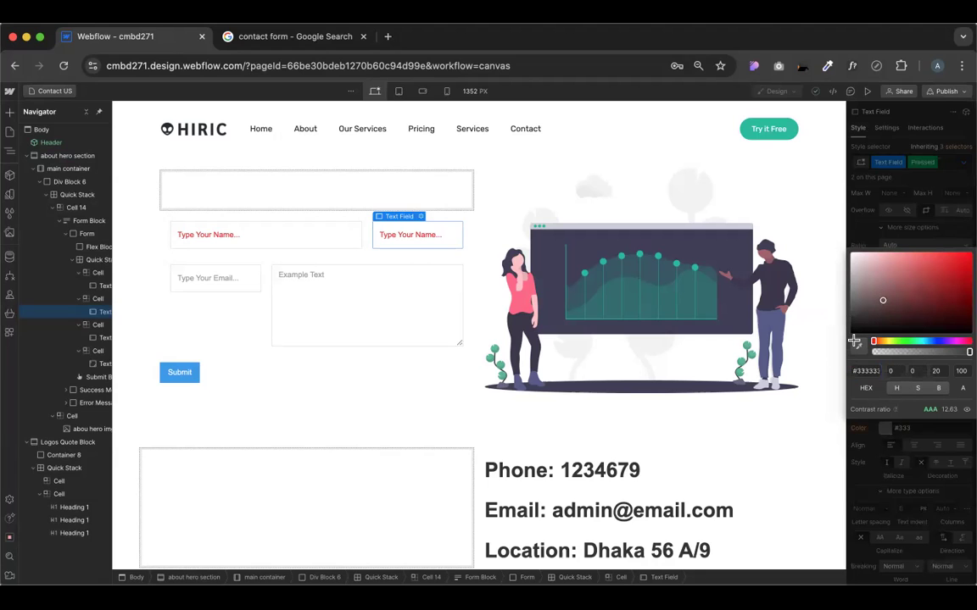
left_click_drag(821, 381, 820, 384)
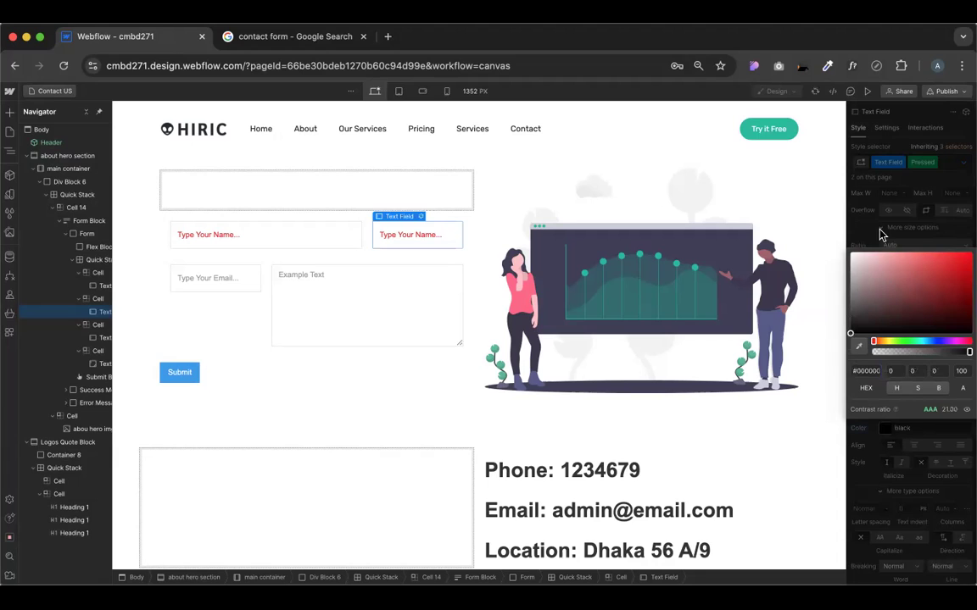
left_click(892, 185)
Preview the page and type test text into both name fields
left_click(866, 91)
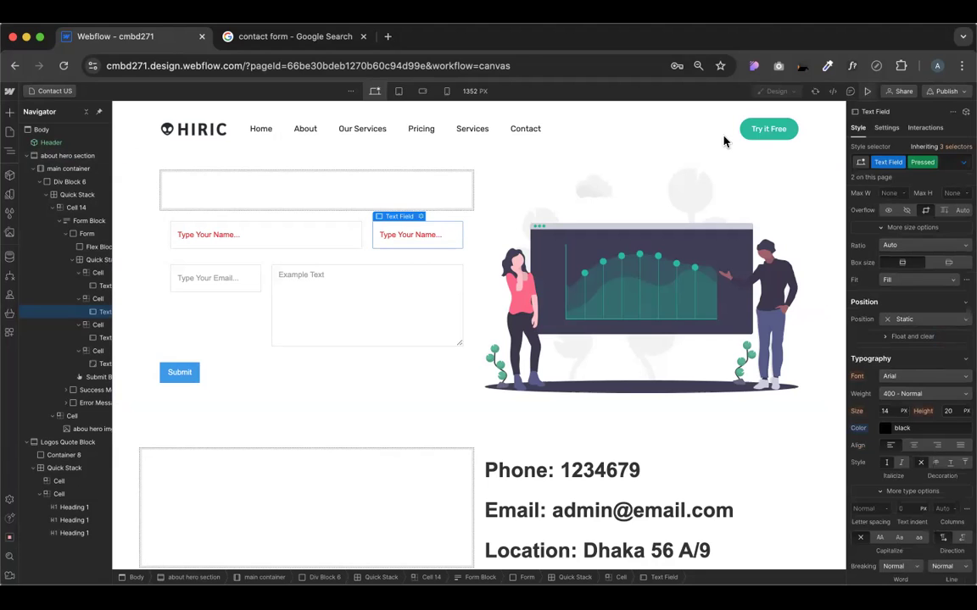
left_click(428, 261)
type("dfcgvhj")
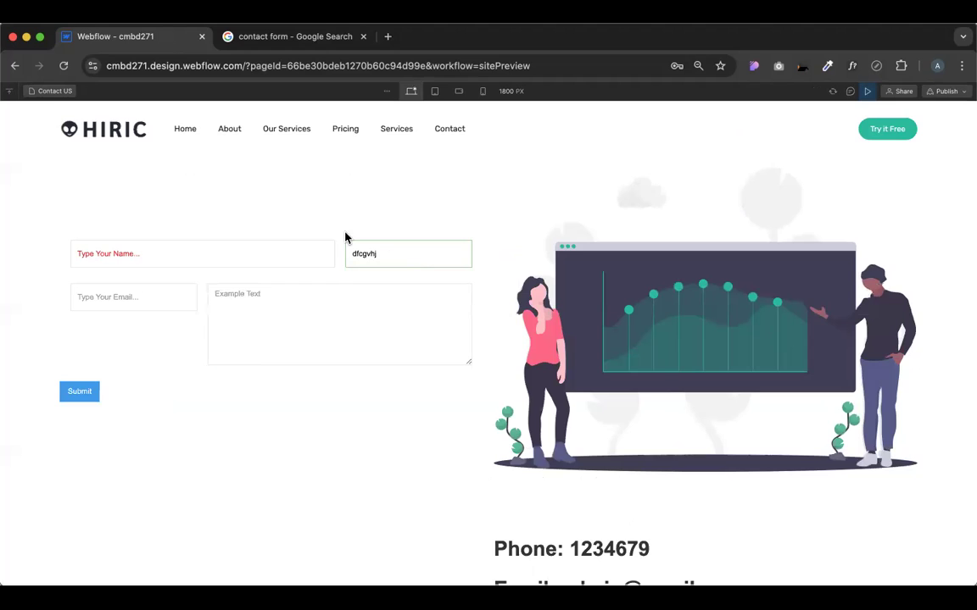
left_click(241, 255)
type("szfdxgfchgvhj")
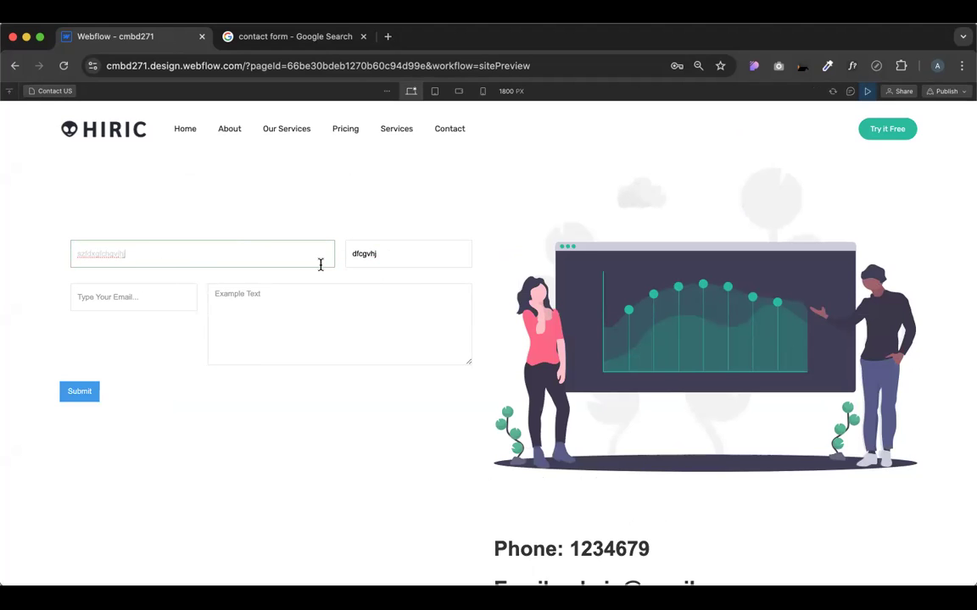
double_click(357, 251)
left_click(516, 225)
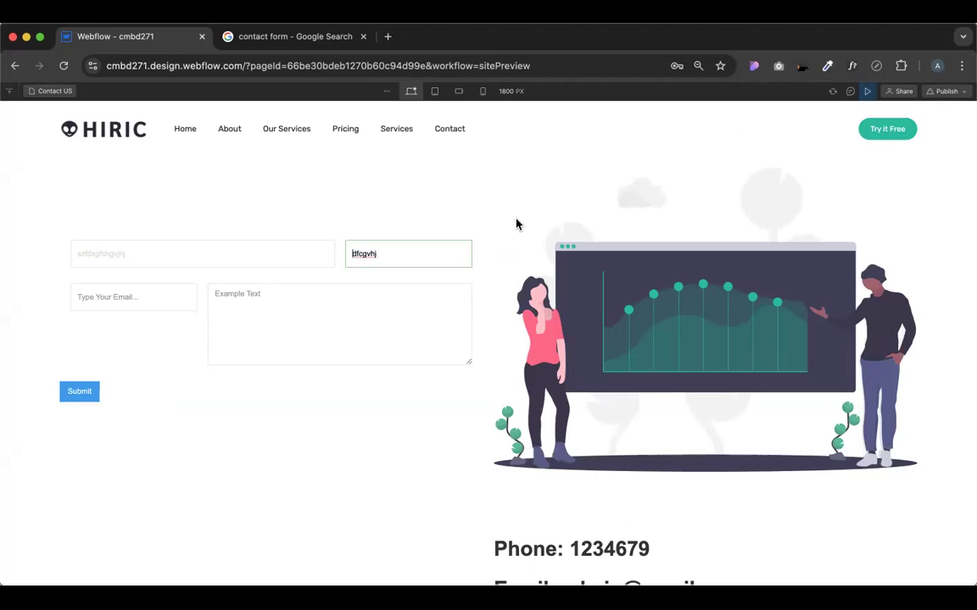
Type test text into the message and email fields, then exit Preview
left_click(373, 314)
type("xcfvvb")
left_click(148, 291)
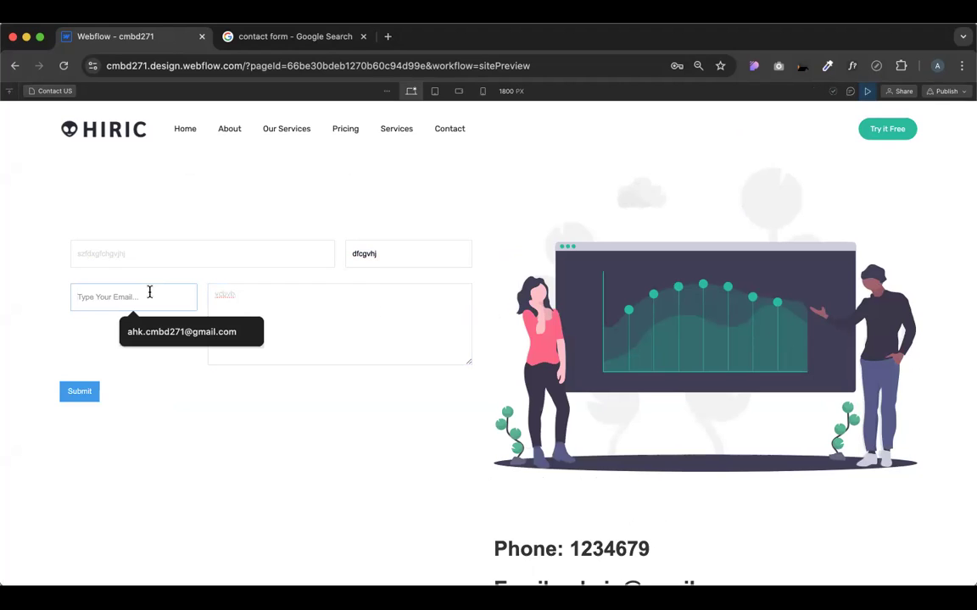
type("dxgfcgvh")
double_click(404, 259)
left_click(574, 195)
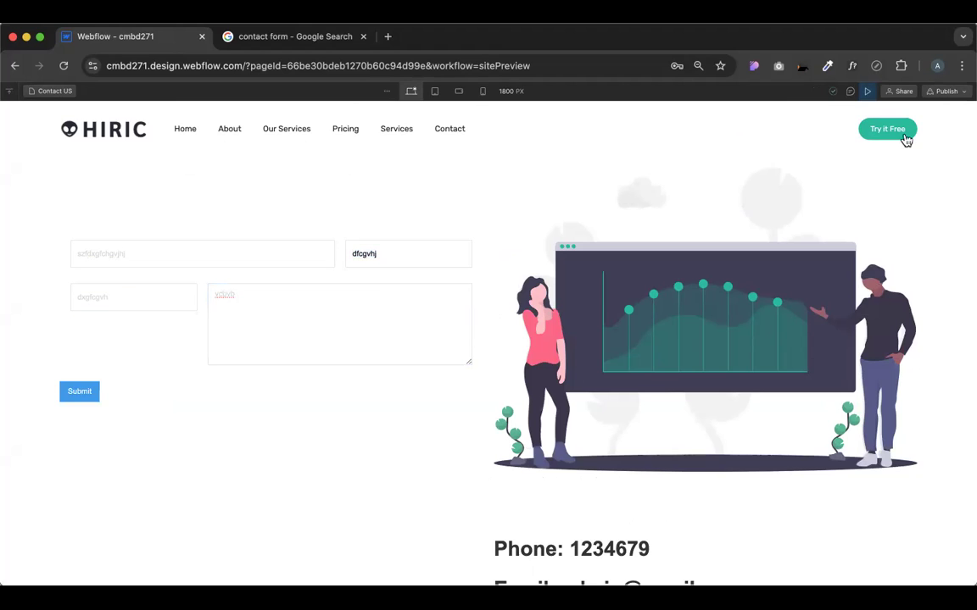
left_click(867, 90)
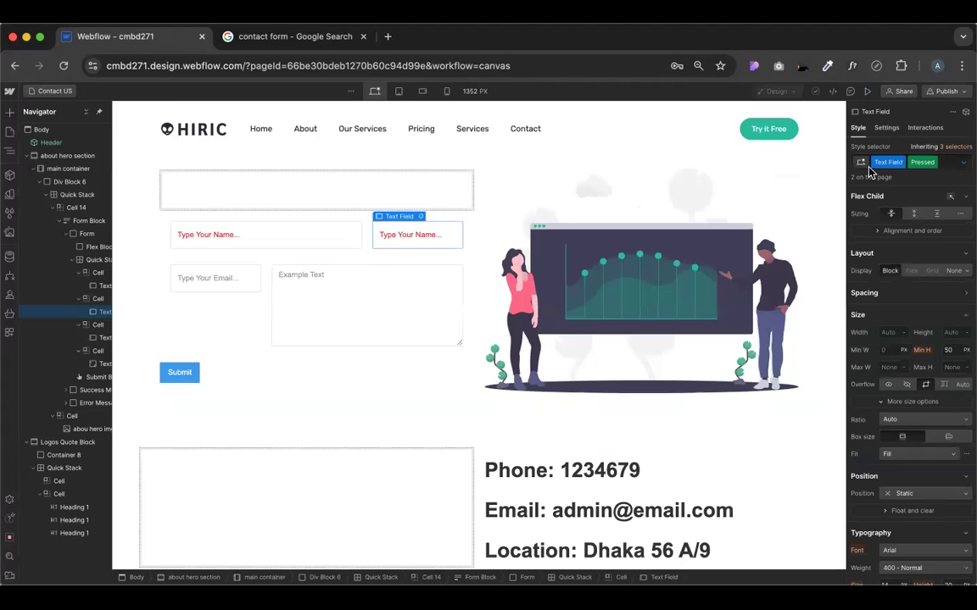
Set the left name field's Pressed state typography colour to black
left_click(283, 237)
left_click(963, 162)
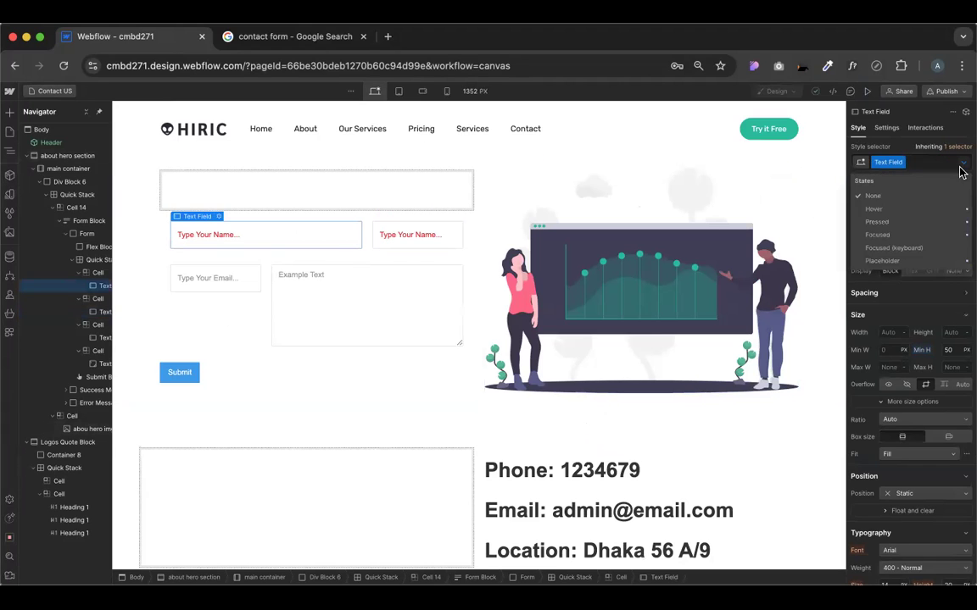
left_click(881, 223)
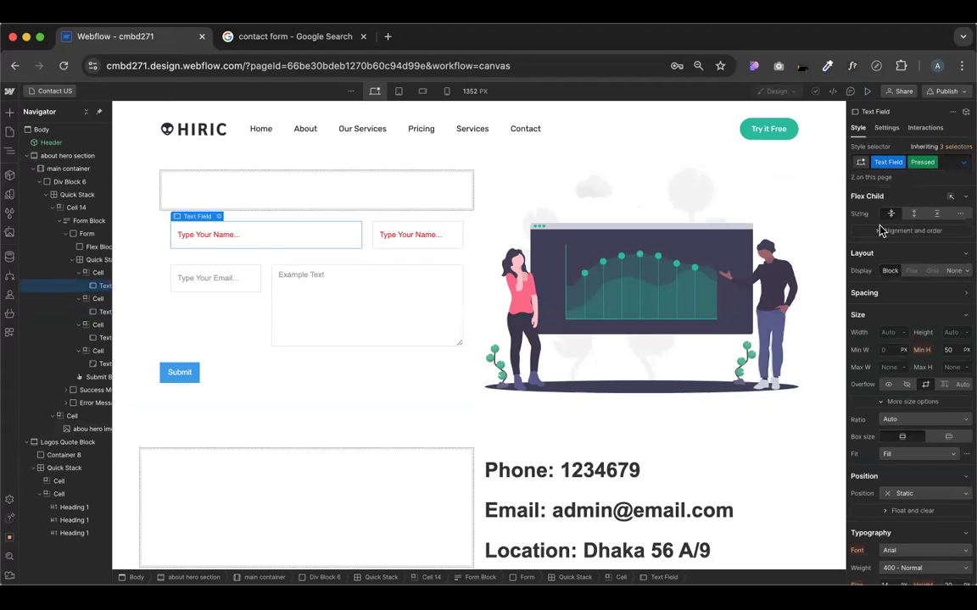
scroll(924, 256, "down", 10)
scroll(905, 286, "up", 3)
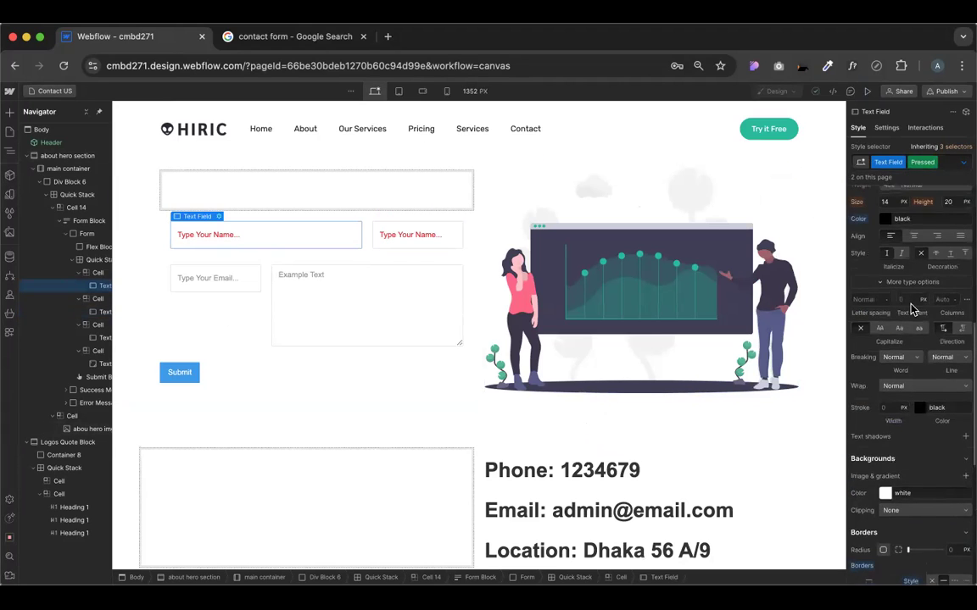
left_click(885, 252)
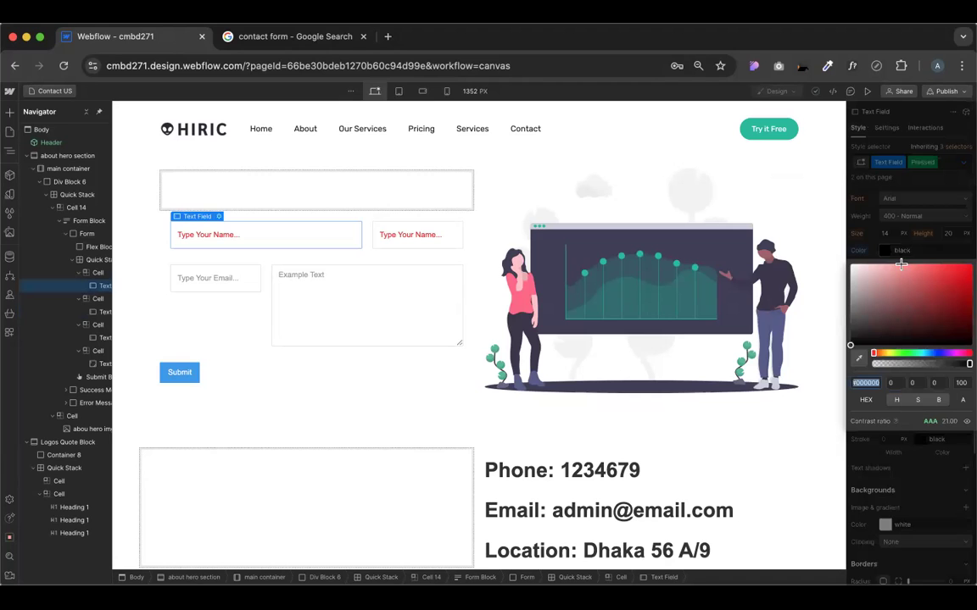
left_click_drag(834, 360, 824, 370)
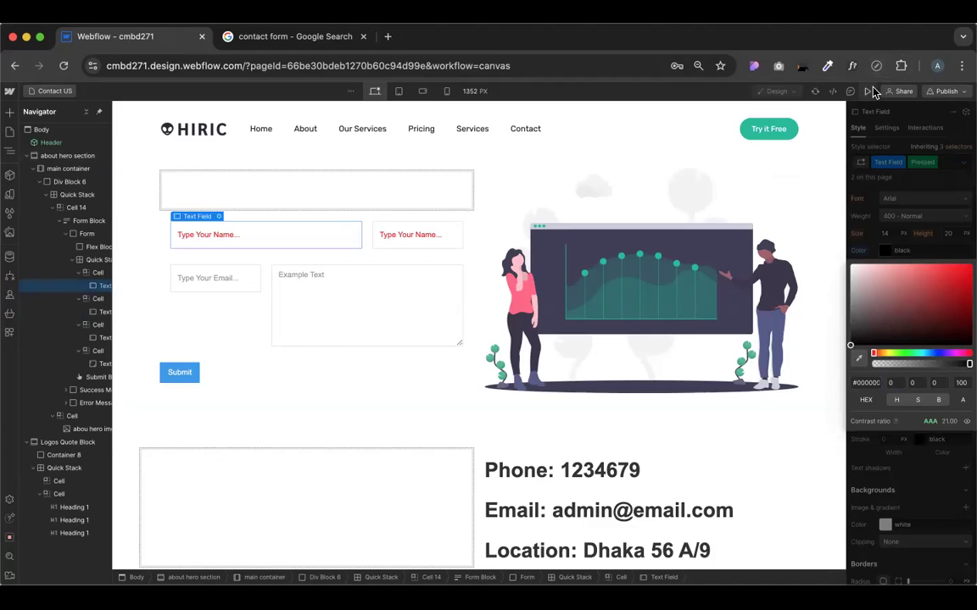
Preview and type 'tnkm' into the first name field, then return to the Designer
left_click(866, 91)
left_click(262, 255)
type("t")
type("nkm\\")
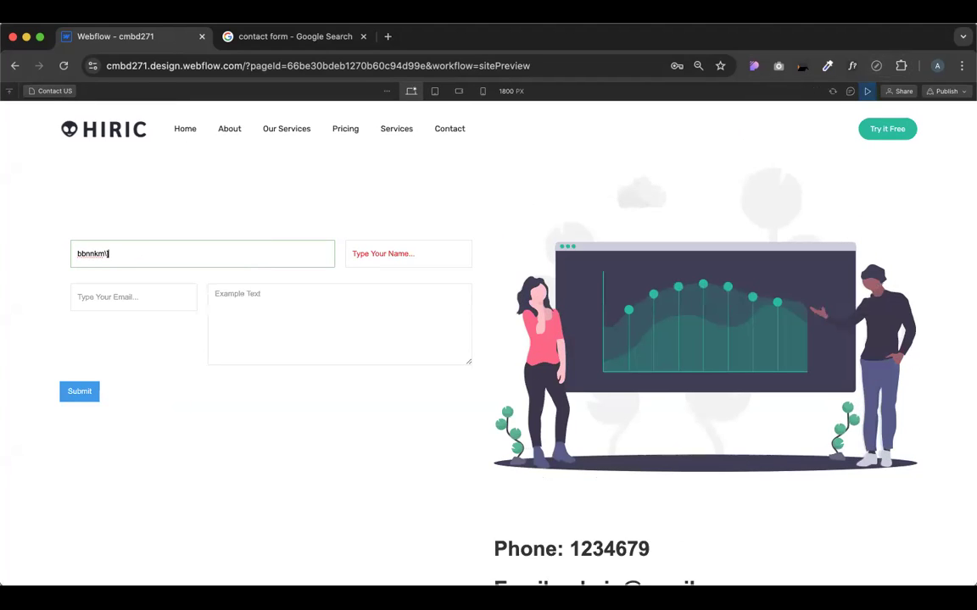
key("BackSpace")
key("BackSpace")
key("BackSpace")
key("BackSpace")
key("BackSpace")
key("BackSpace")
left_click(866, 91)
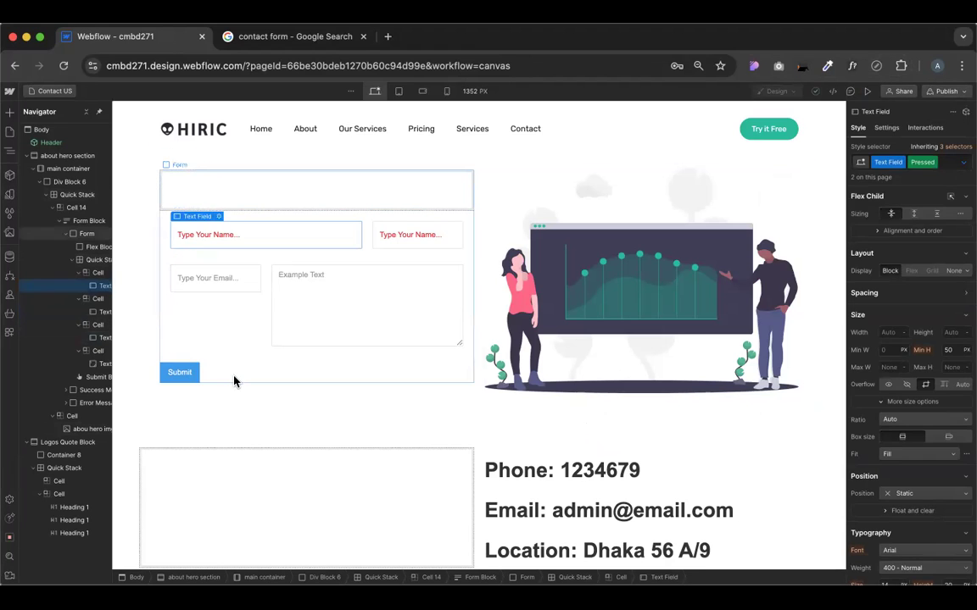
Delete the empty Flex Block 4 and adjust the field grid's column gap in the Quick Stack editor
left_click(256, 187)
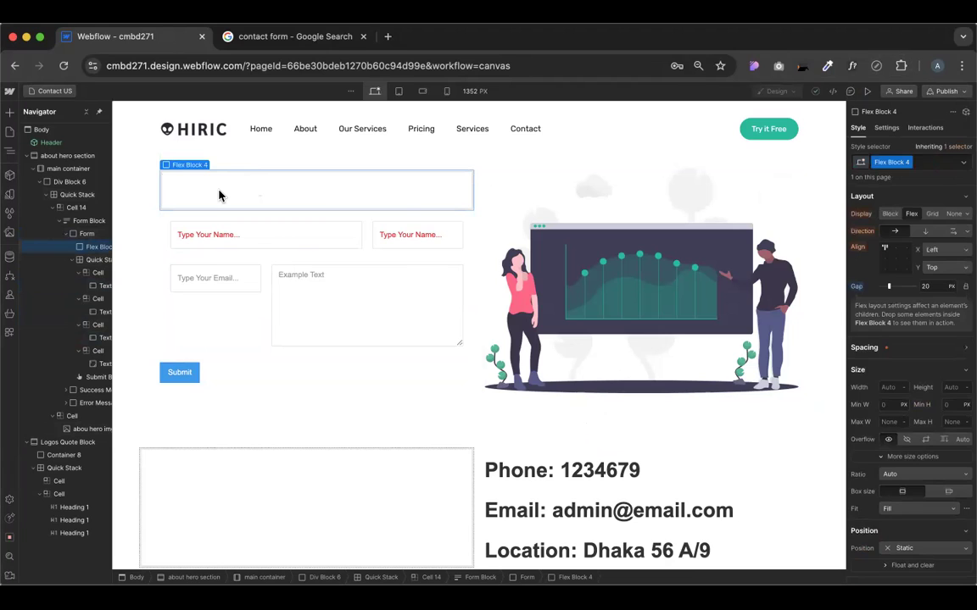
key("Delete")
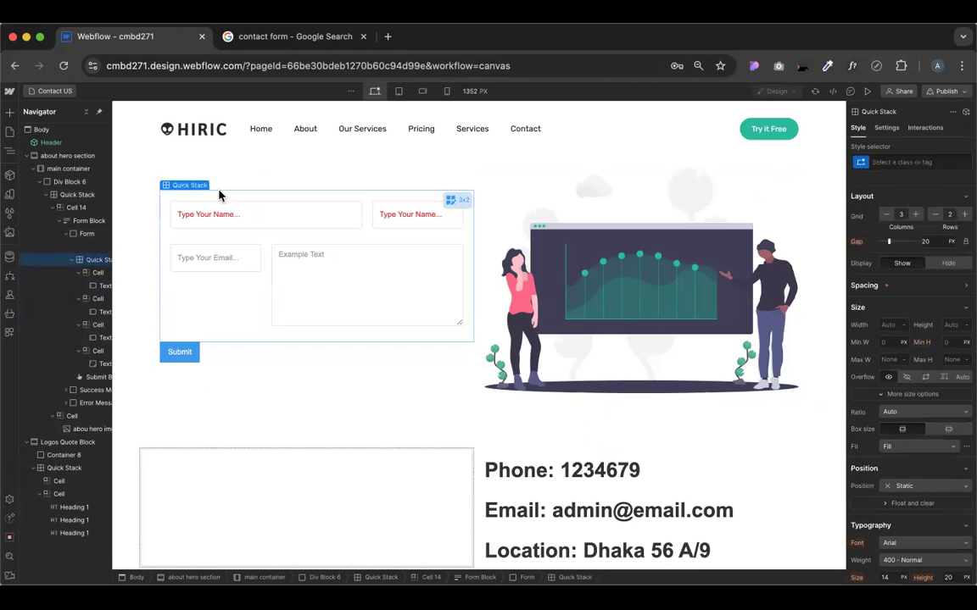
left_click(237, 284)
left_click(457, 184)
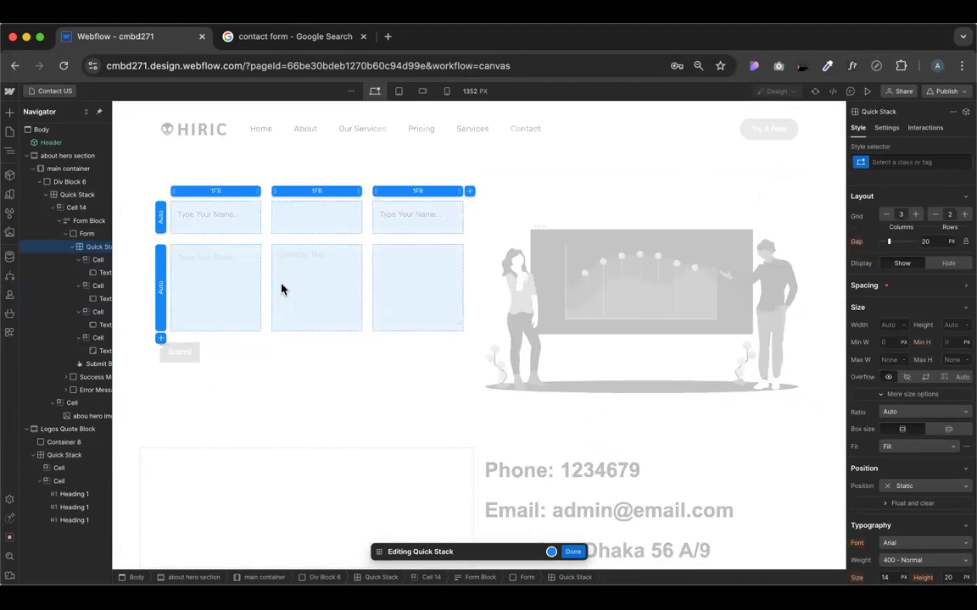
left_click_drag(262, 283, 283, 287)
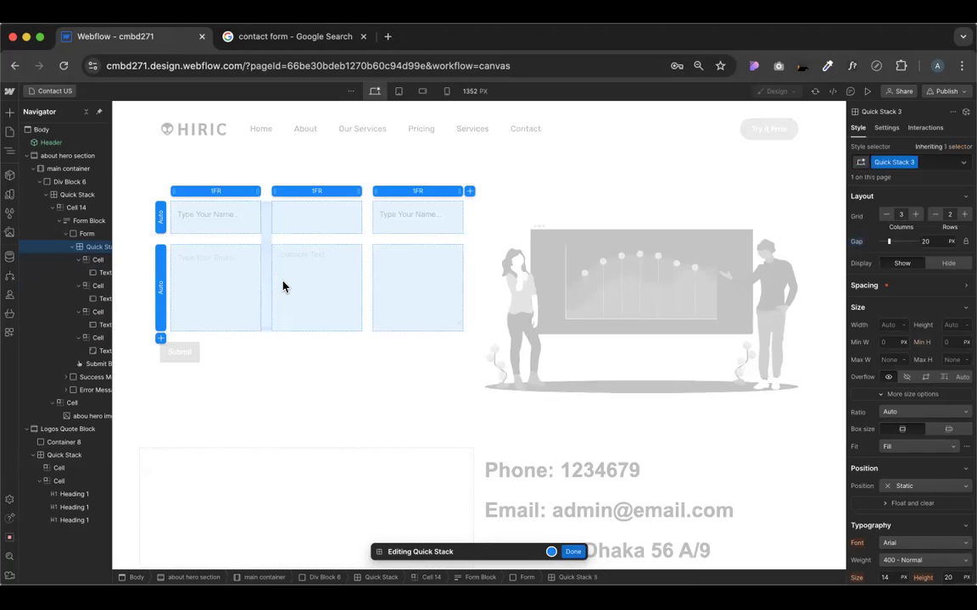
left_click(572, 552)
Merge the email cell over the message textarea cell so email spans the row
left_click(227, 305)
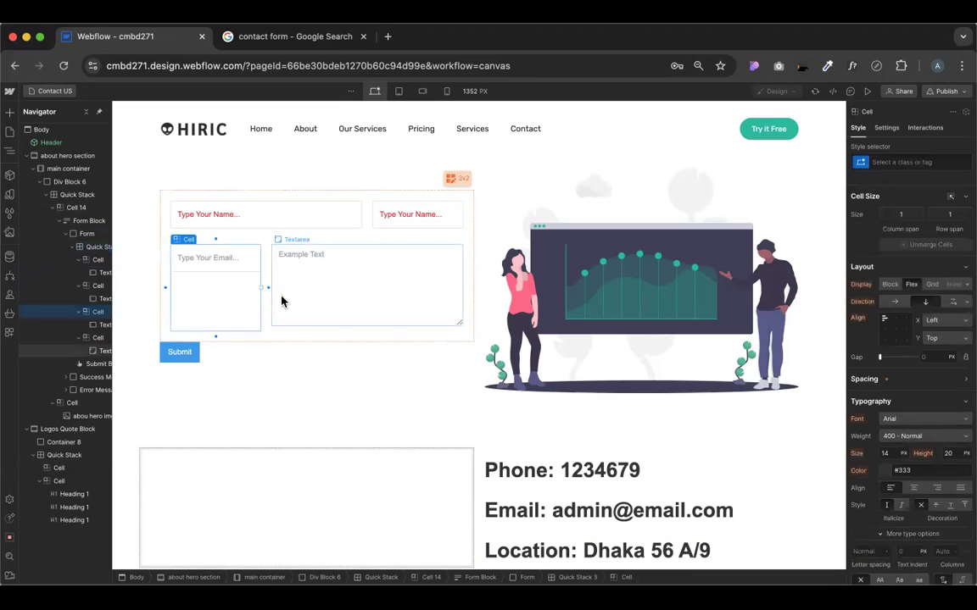
left_click_drag(273, 286, 279, 294)
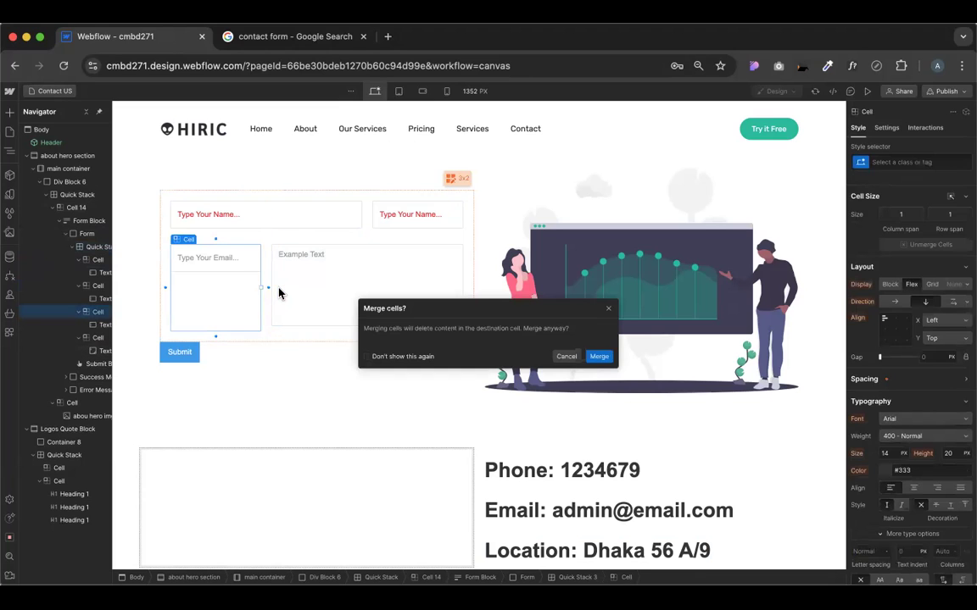
left_click(599, 356)
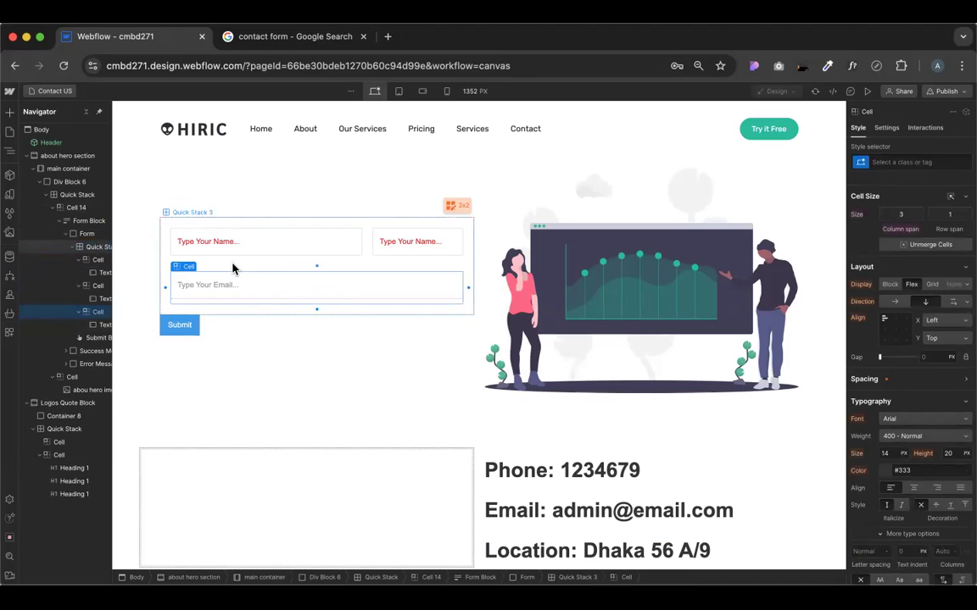
left_click(212, 312)
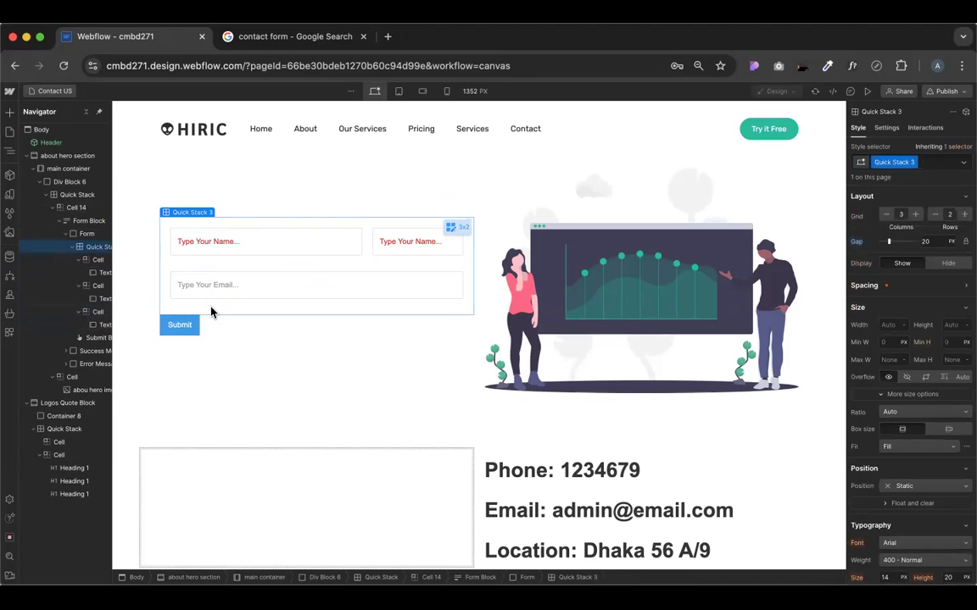
left_click(351, 364)
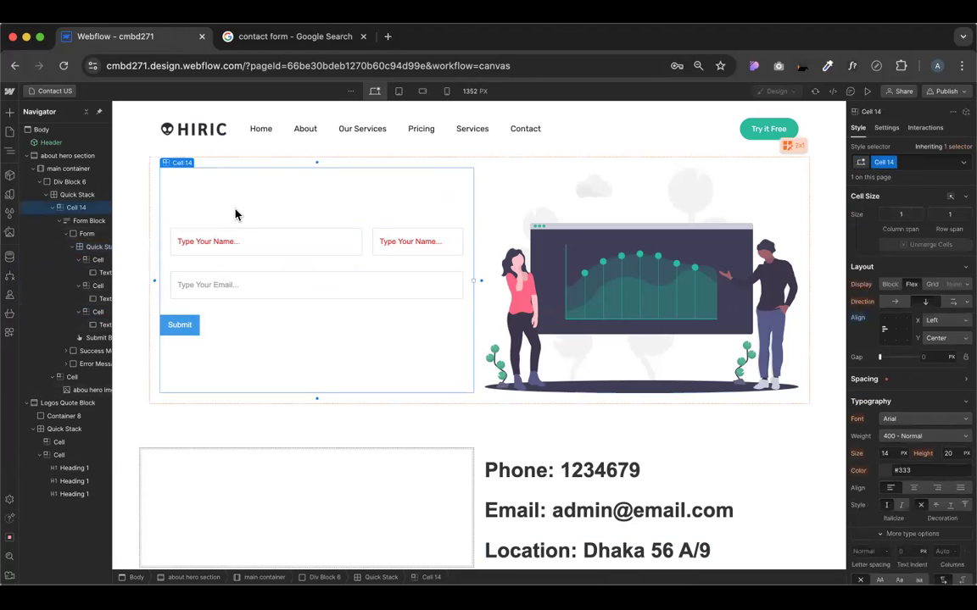
Set Quick Stack 3's padding to the 0 preset, then select the Form
left_click(166, 264)
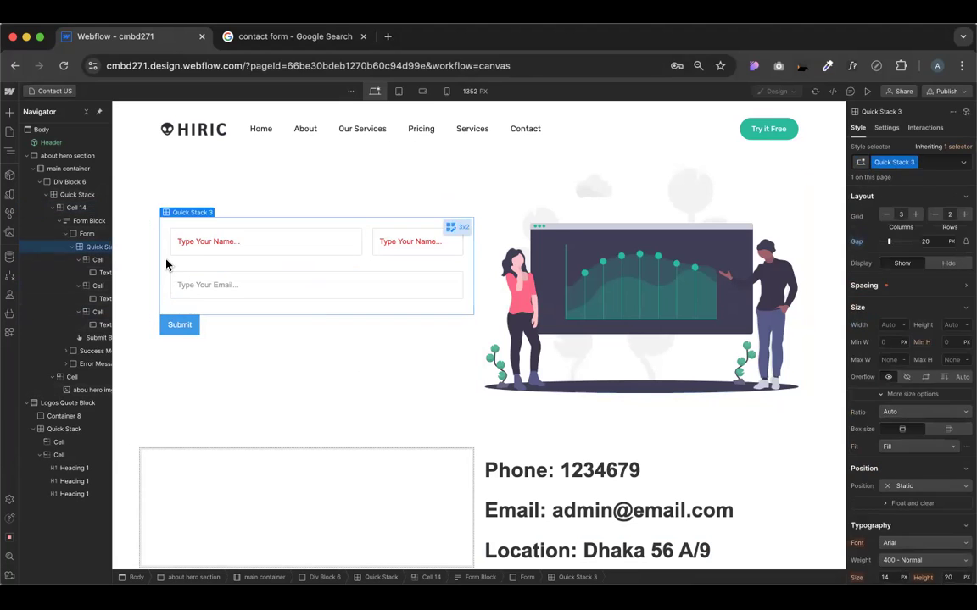
left_click(889, 290)
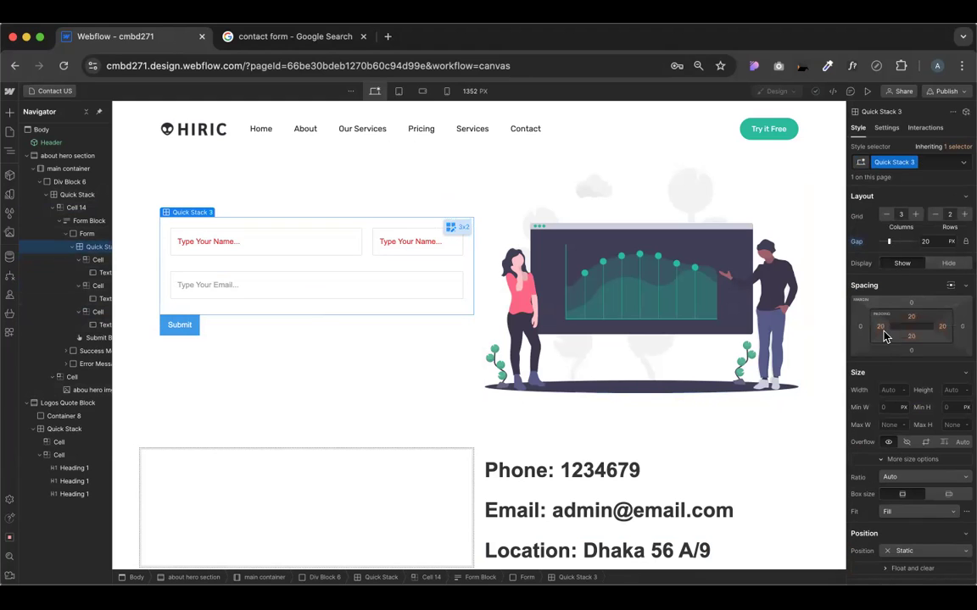
left_click(882, 329)
left_click(864, 362)
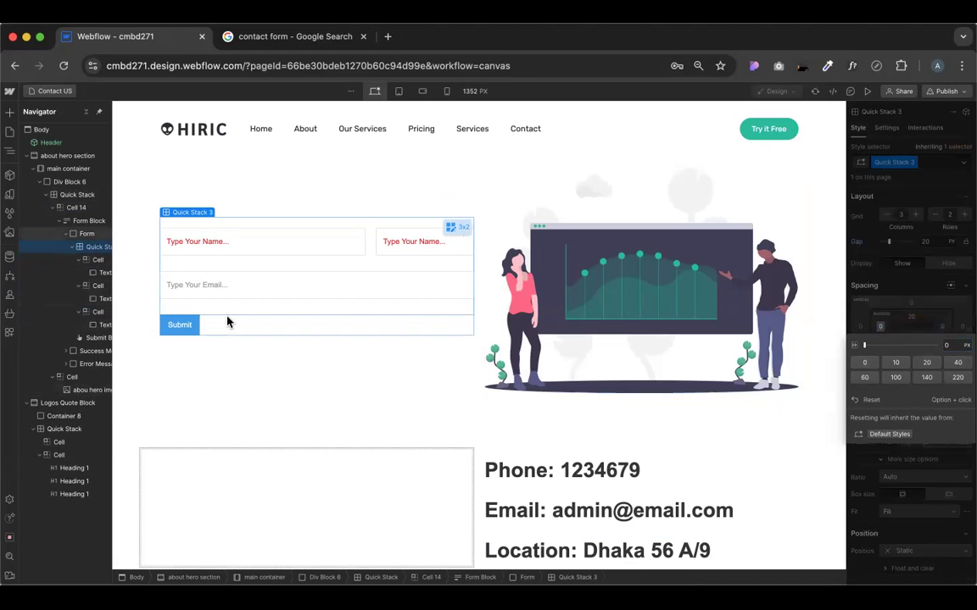
left_click(228, 322)
left_click(227, 321)
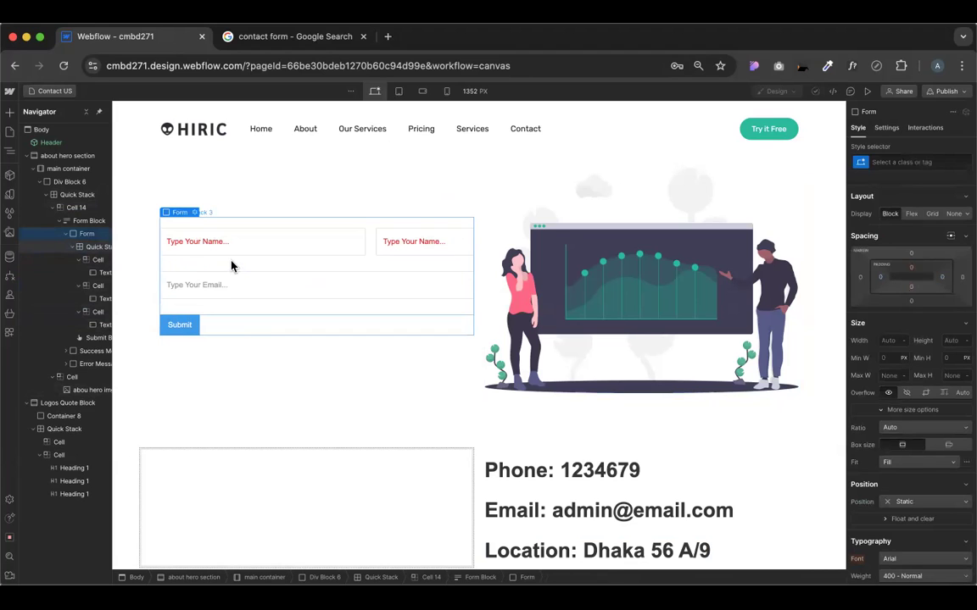
left_click(194, 212)
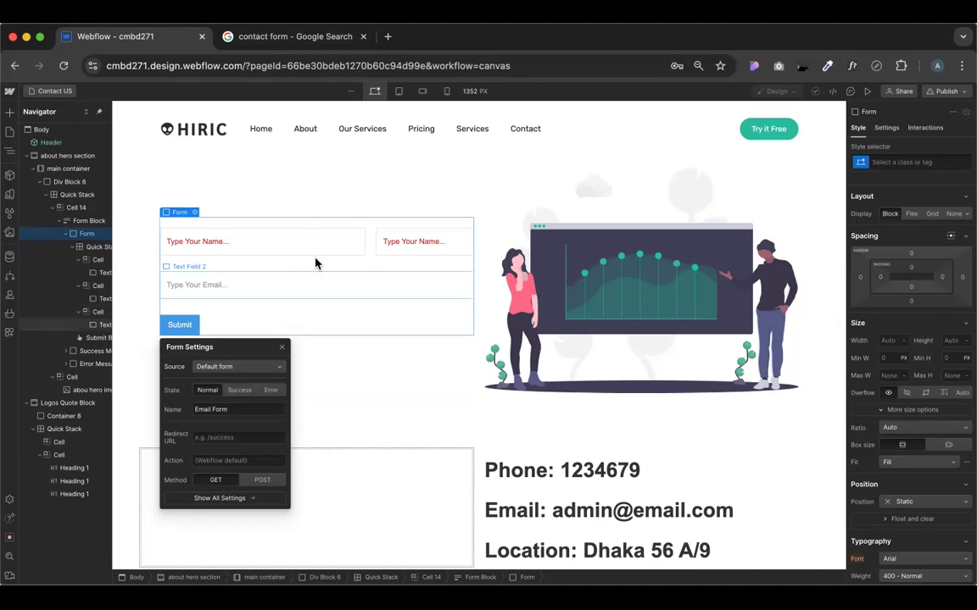
Switch Form Settings to the Success state and select the Success Message box
left_click(240, 392)
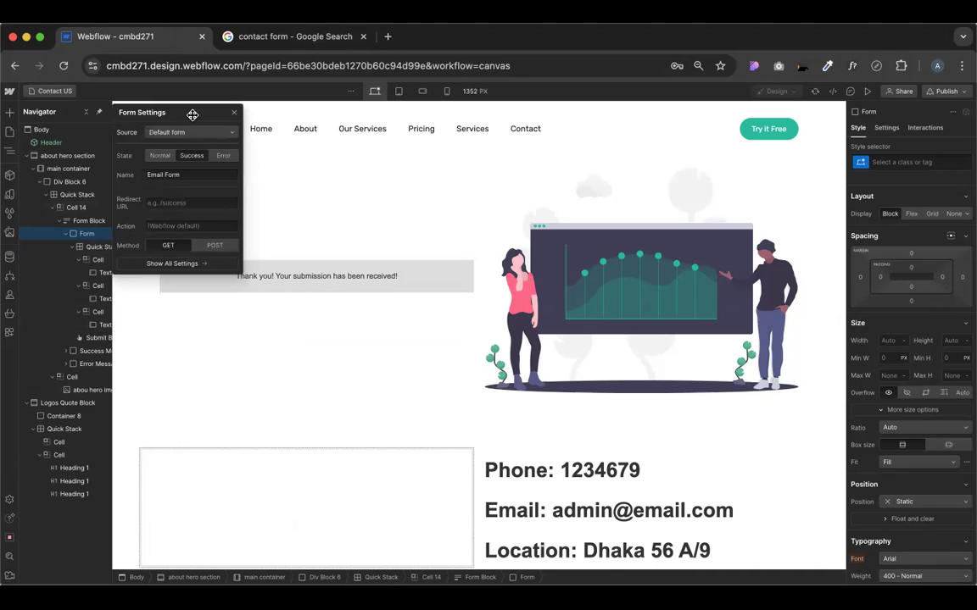
left_click_drag(194, 112, 691, 210)
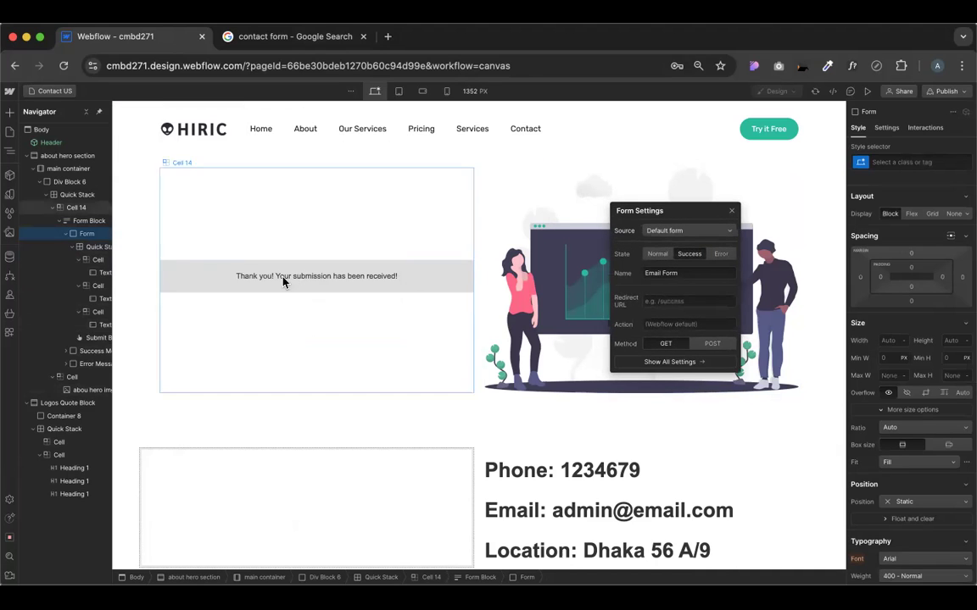
left_click(167, 284)
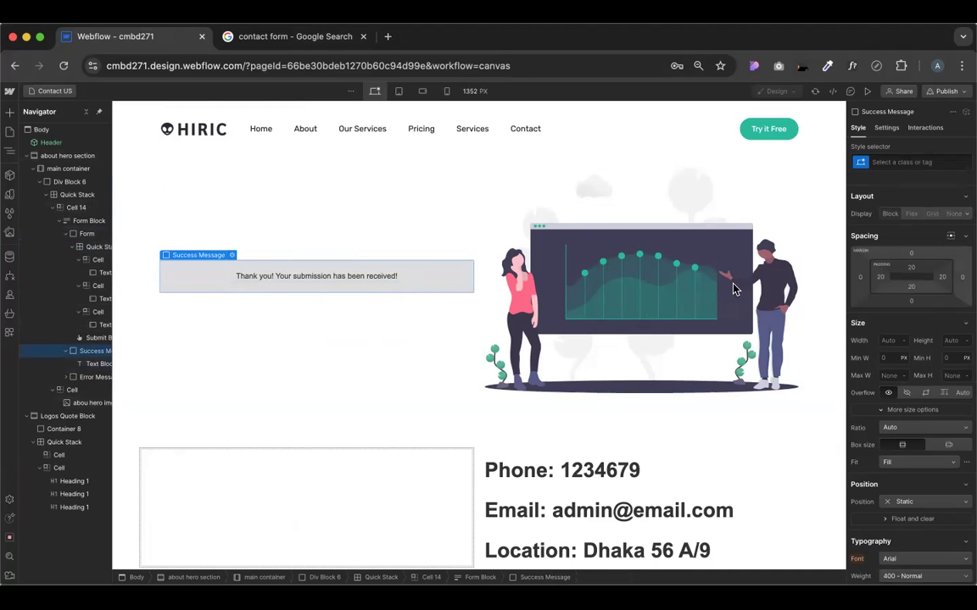
Give the success message a green background colour
scroll(958, 448, "down", 5)
scroll(959, 449, "down", 1)
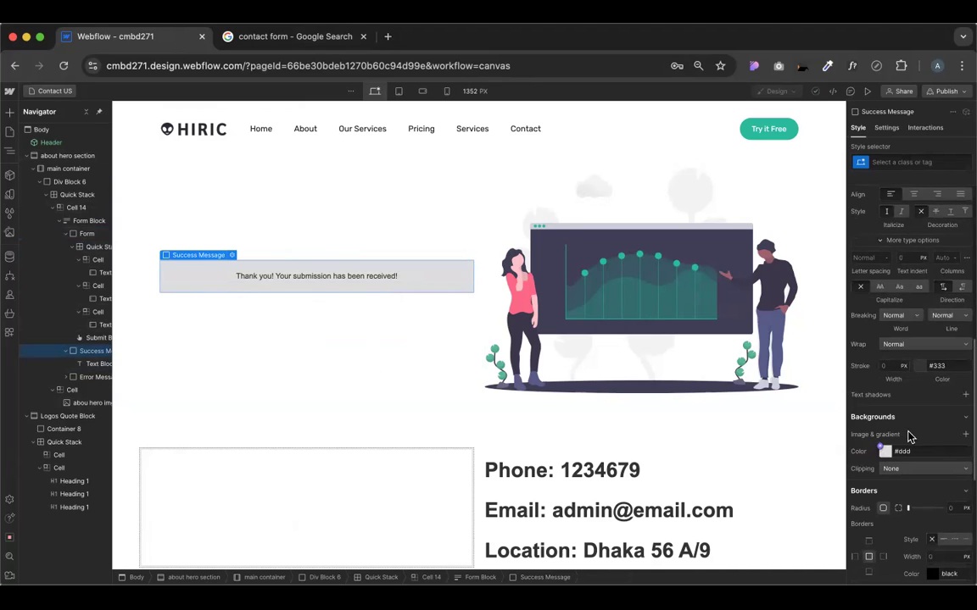
left_click(885, 453)
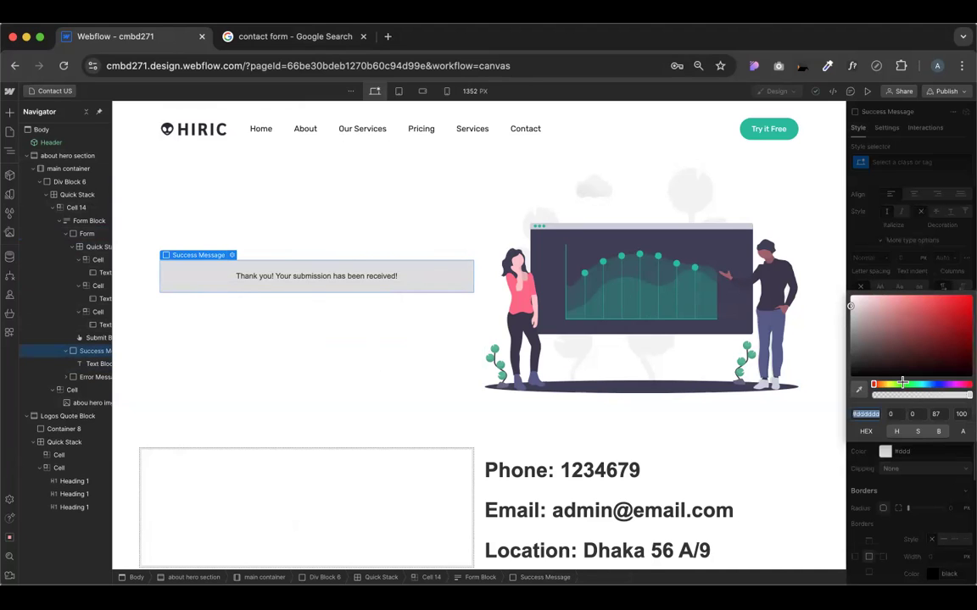
left_click(902, 383)
left_click(961, 315)
left_click_drag(961, 316, 964, 313)
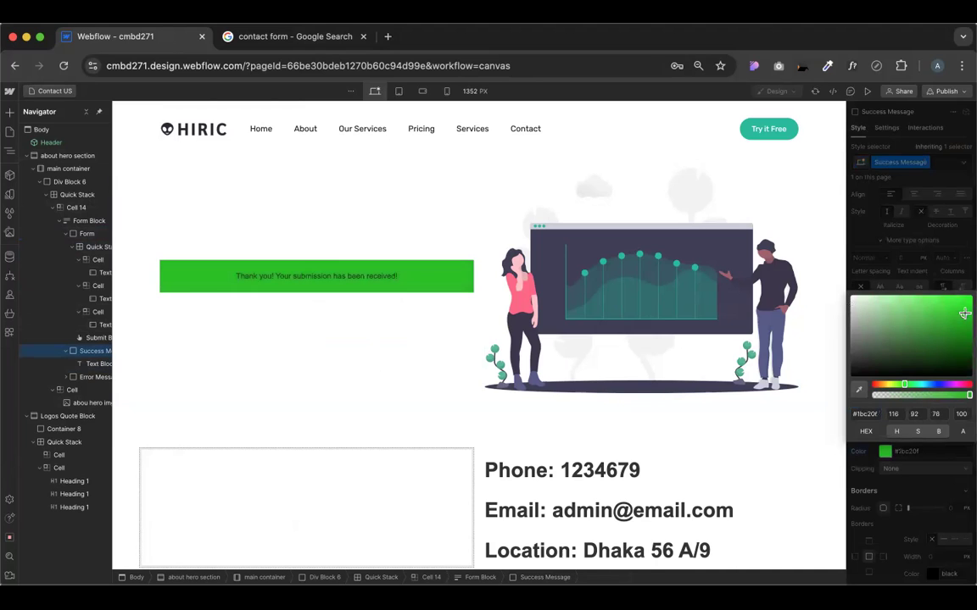
Make the thank-you text white and bold with a line height of 30
left_click(373, 278)
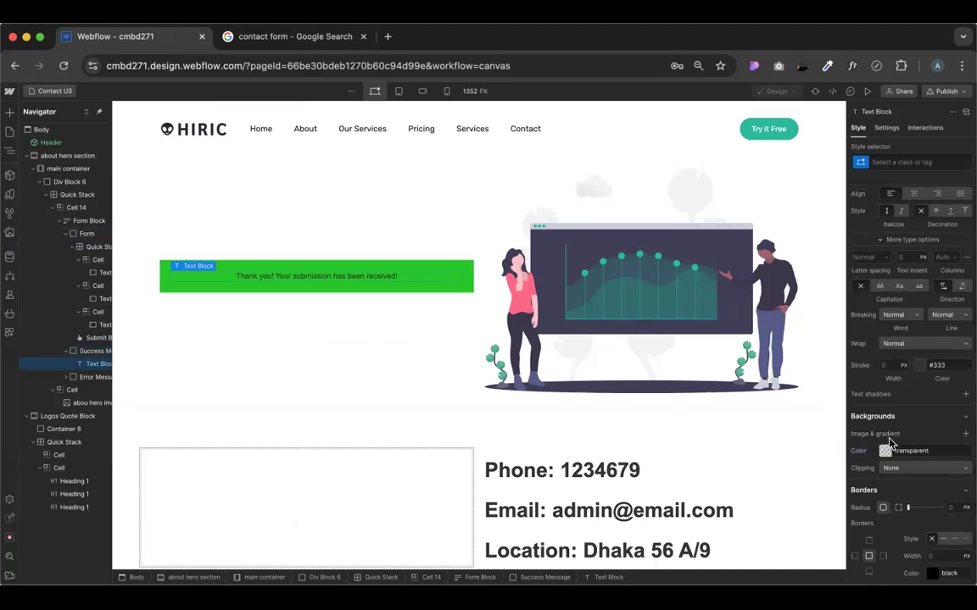
scroll(887, 443, "up", 5)
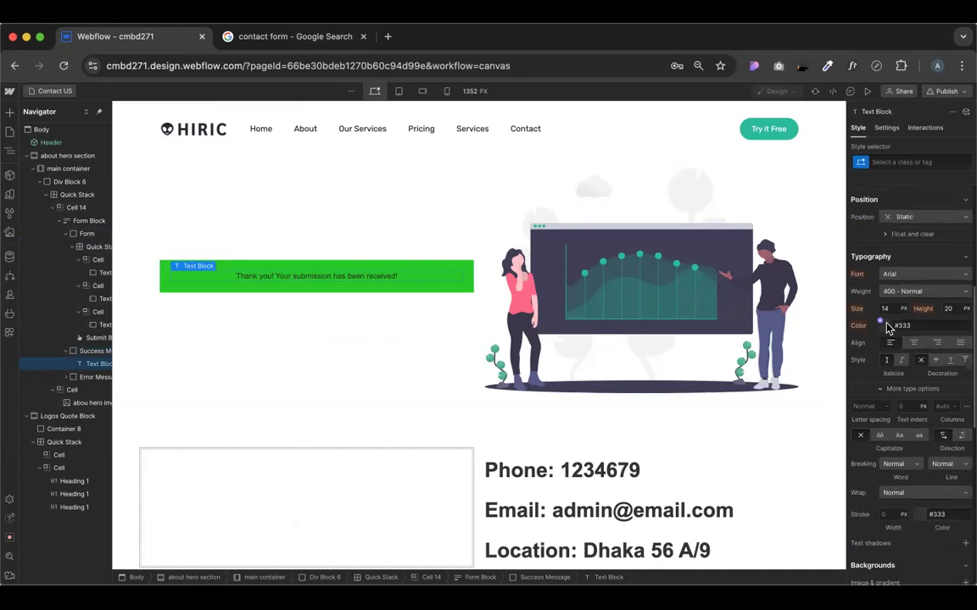
left_click(883, 326)
left_click_drag(834, 324, 829, 319)
left_click(908, 310)
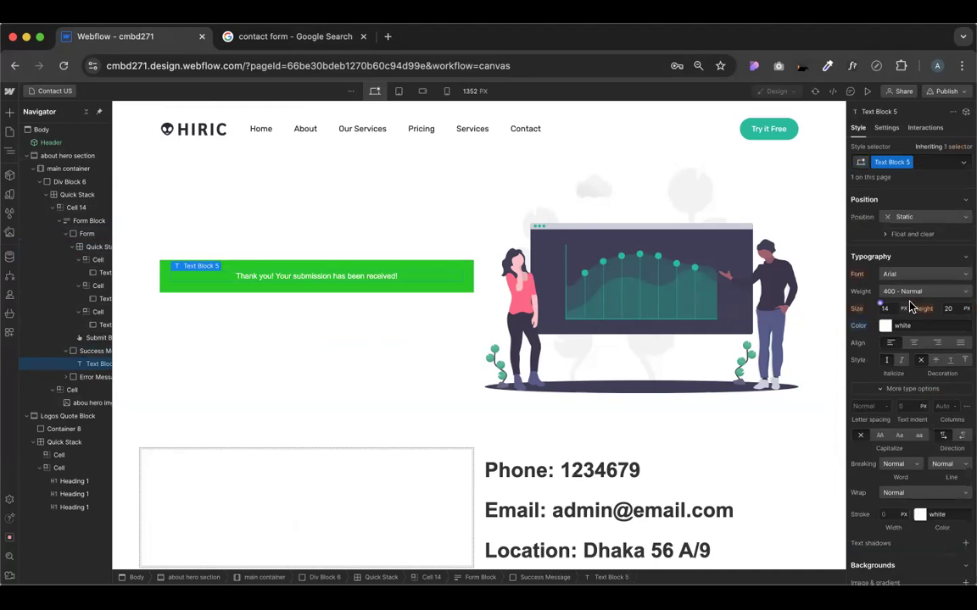
left_click(913, 295)
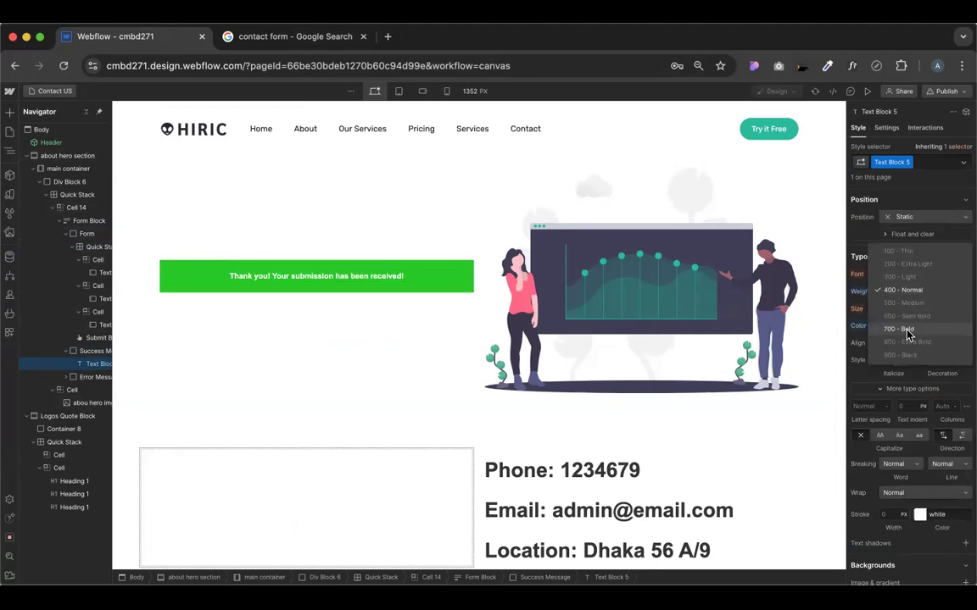
left_click(902, 329)
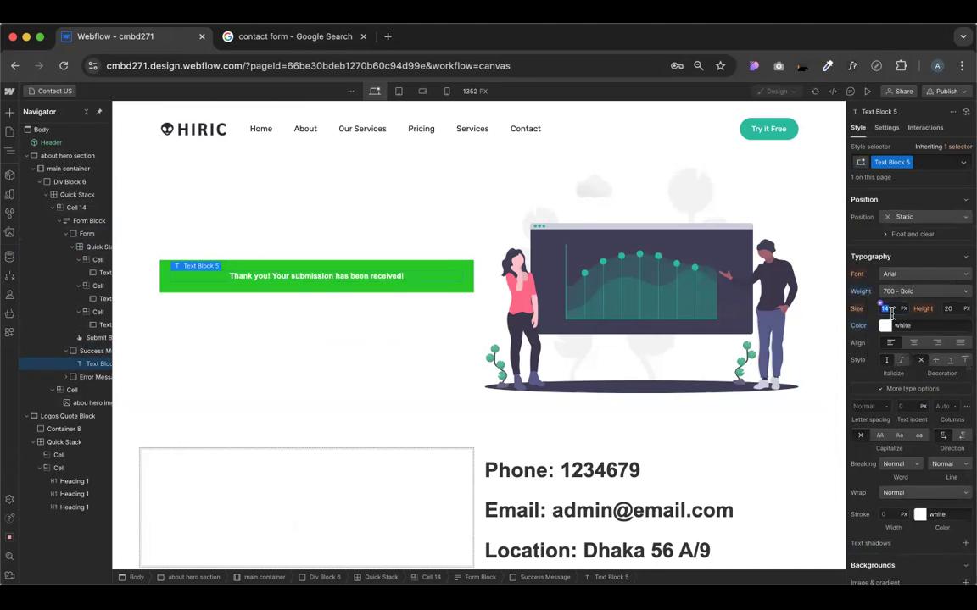
type("24")
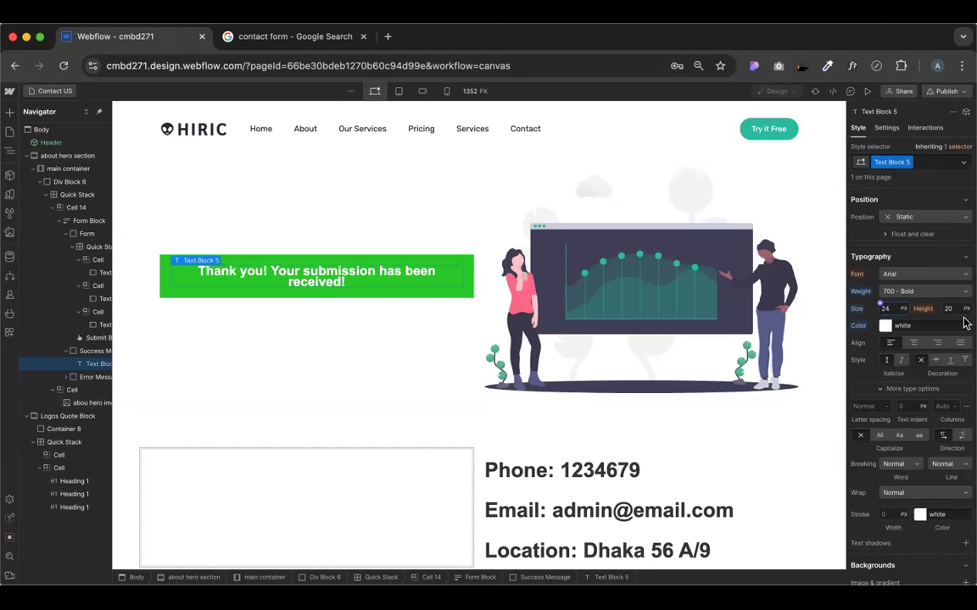
type("30")
key("Return")
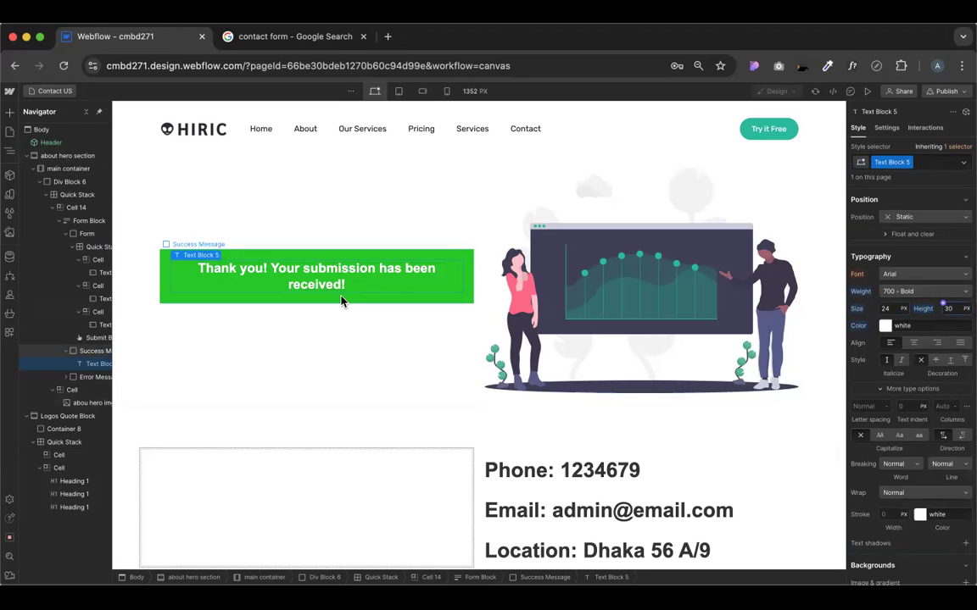
Select the word 'submission' in the success text and web-search it in a new tab
left_click(299, 255)
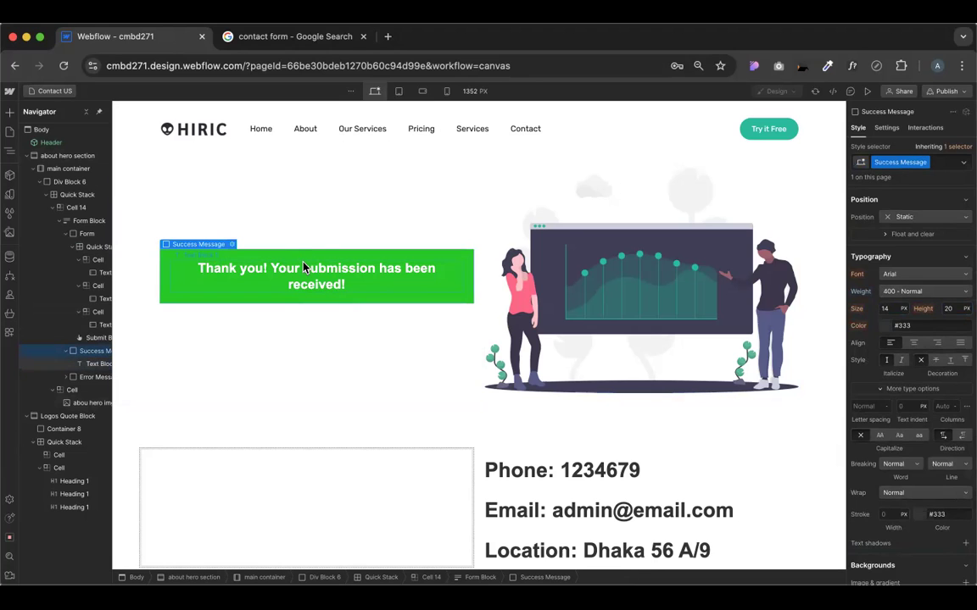
double_click(318, 268)
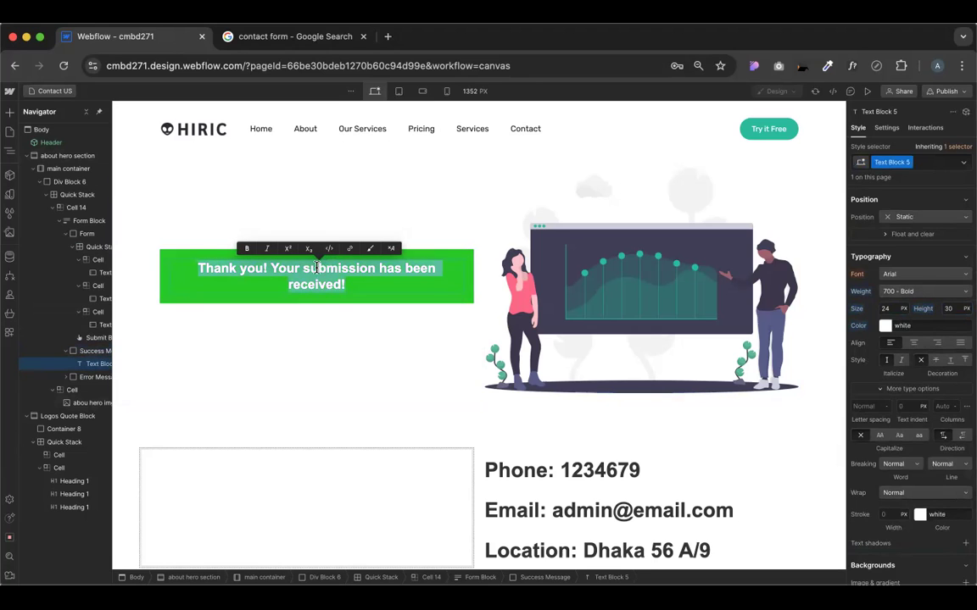
left_click(327, 281)
double_click(344, 269)
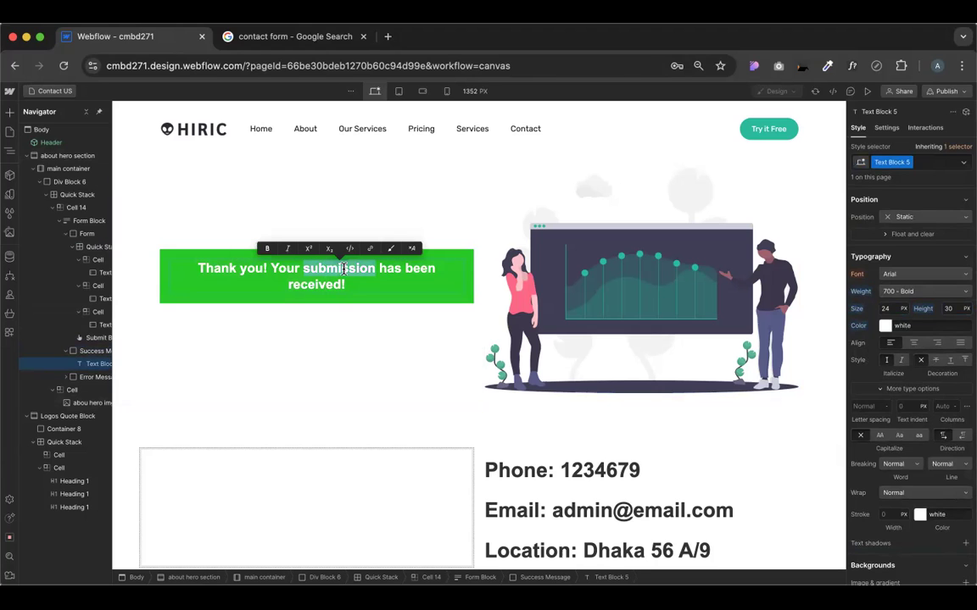
type("submission")
key("Return")
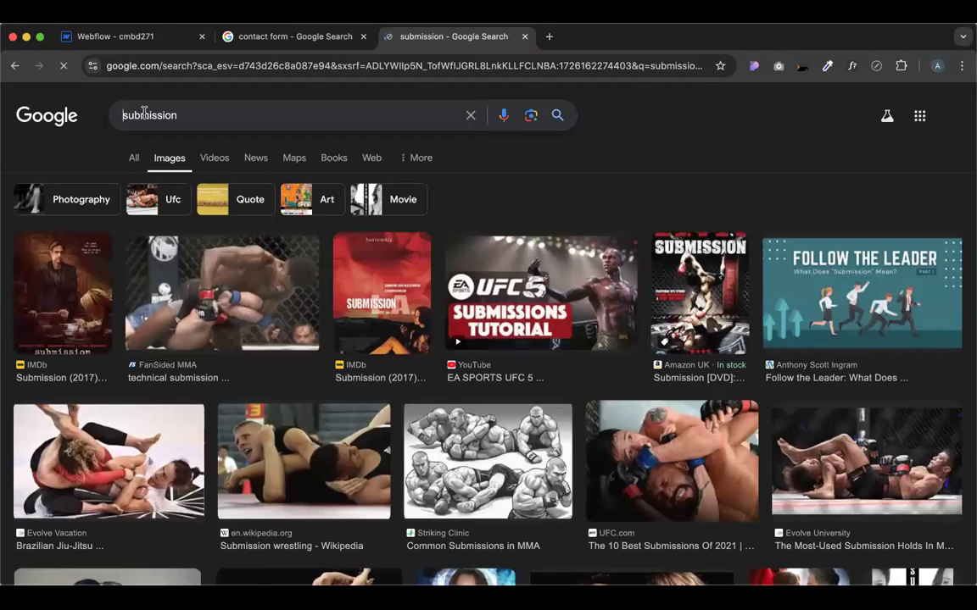
Search Google Images for 'form submission done'
type("for")
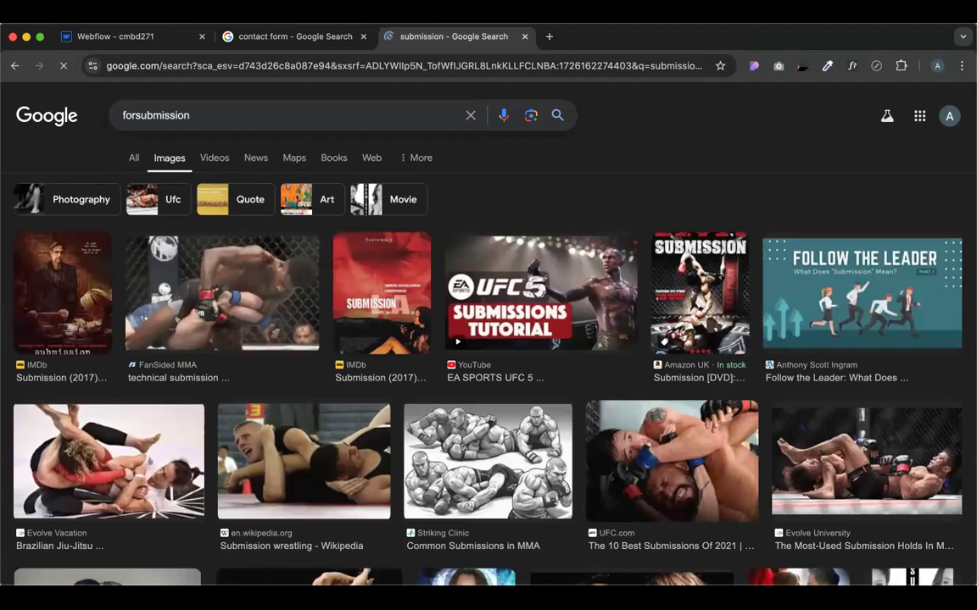
type("m")
key("Return")
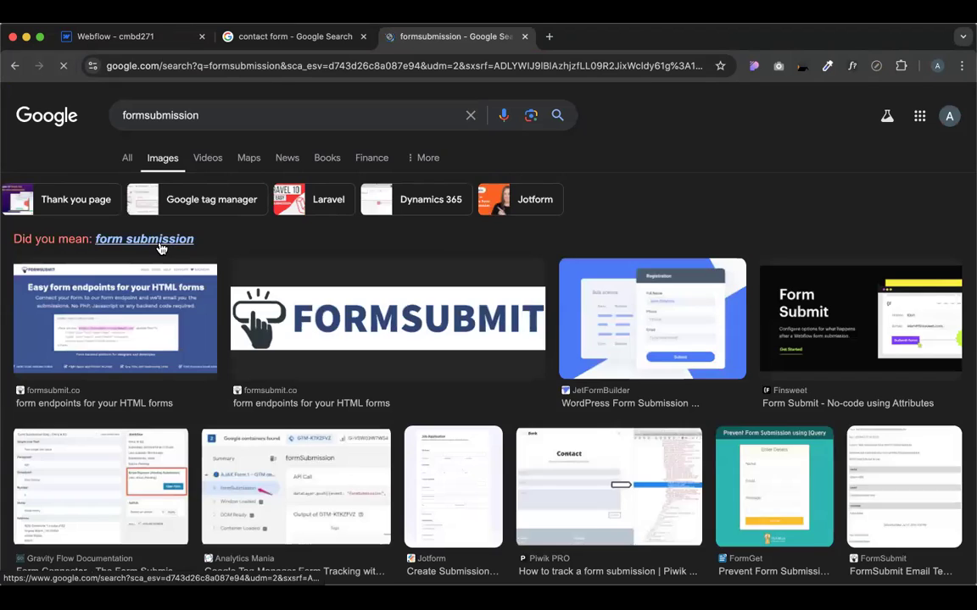
left_click(146, 243)
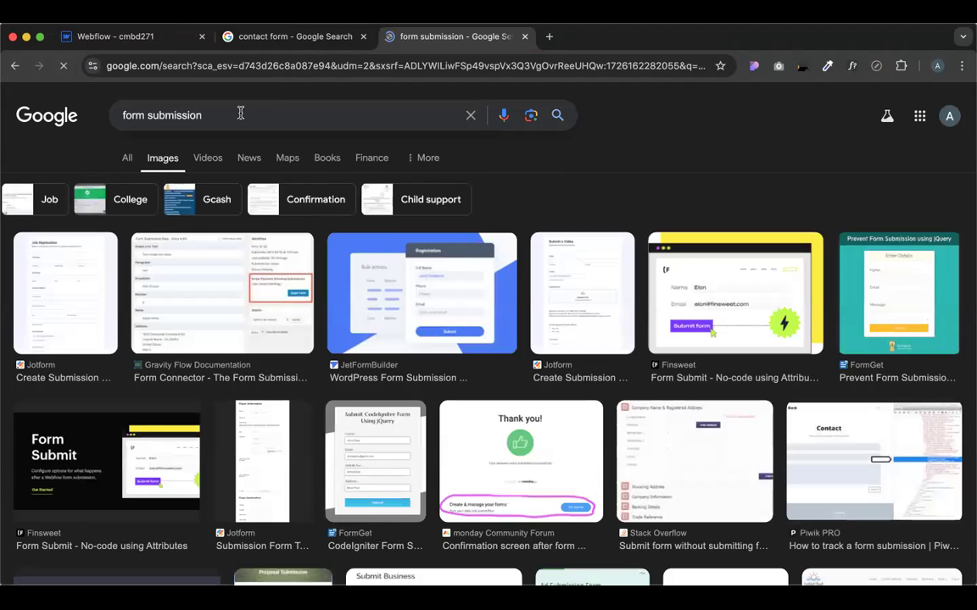
left_click(240, 114)
type("done")
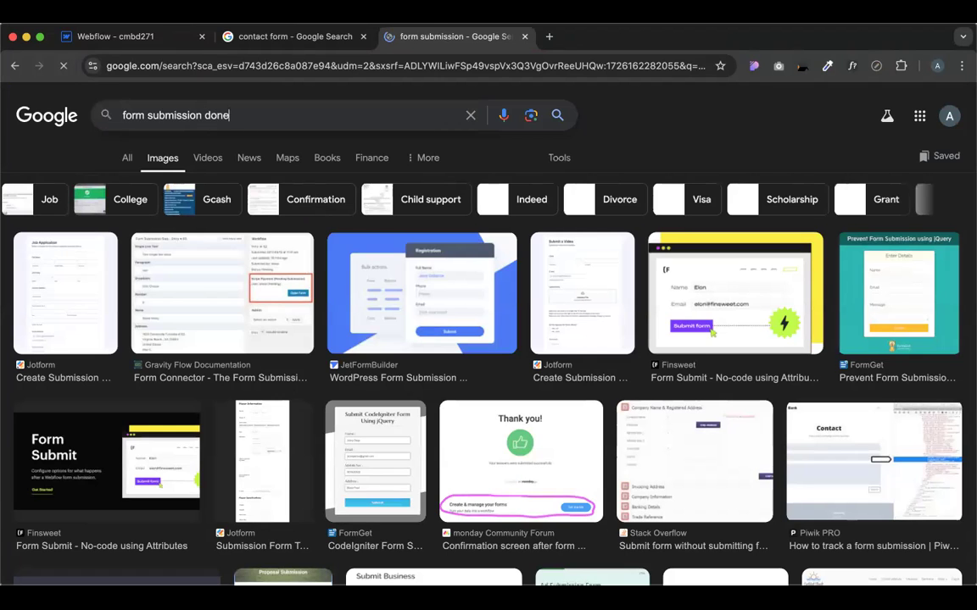
key("Return")
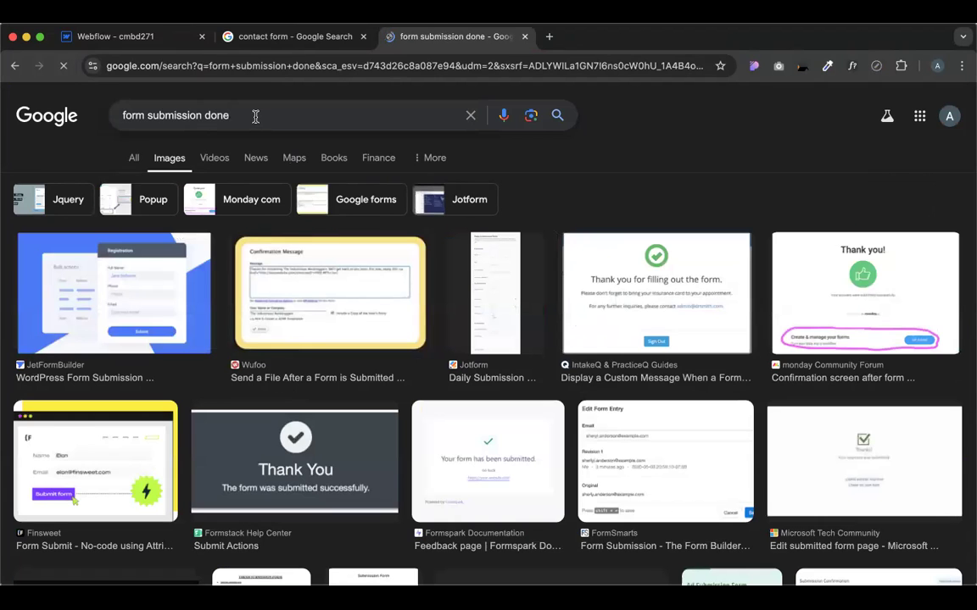
Drag the monday Community Forum 'Thank you!' image into Webflow's success message
left_click(871, 251)
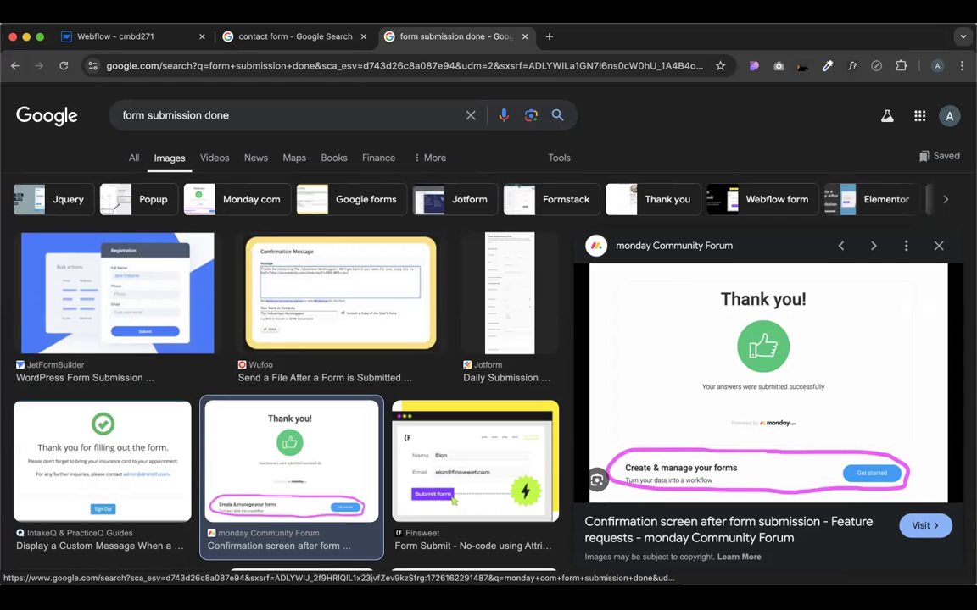
left_click(137, 37)
left_click_drag(887, 536, 310, 251)
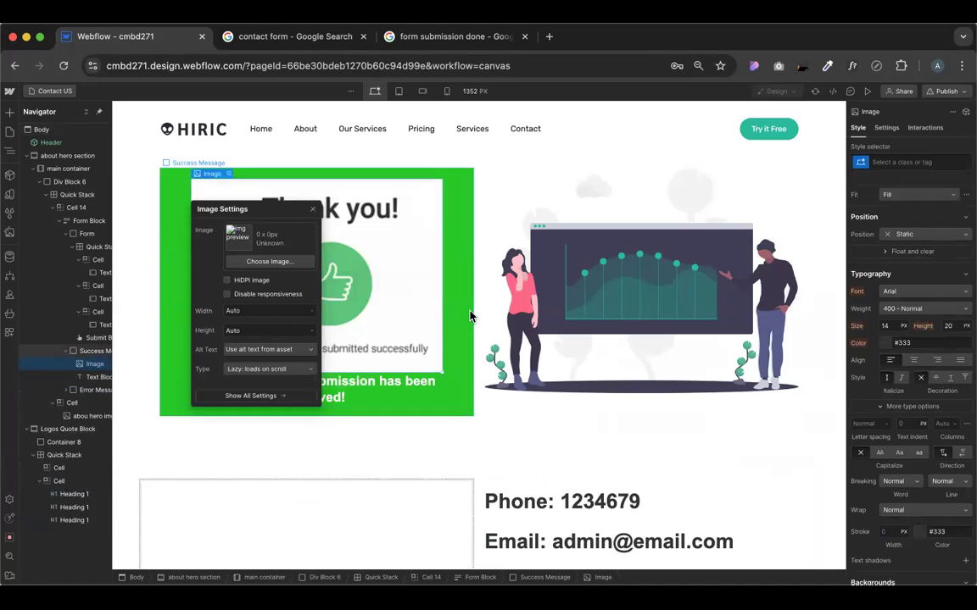
Give Text Block 5 a 40 px top margin preset, then select the success message box
left_click(404, 388)
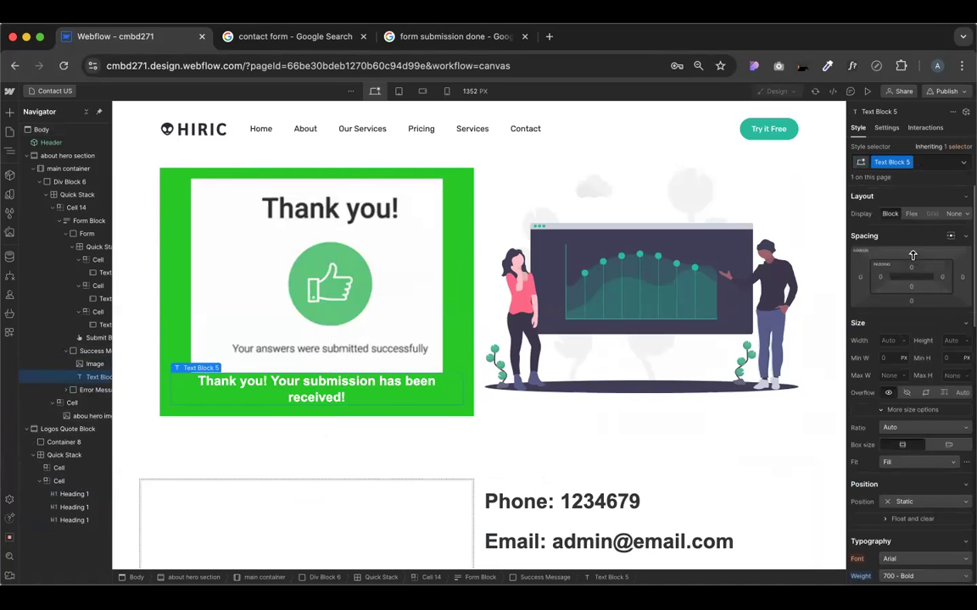
left_click(912, 254)
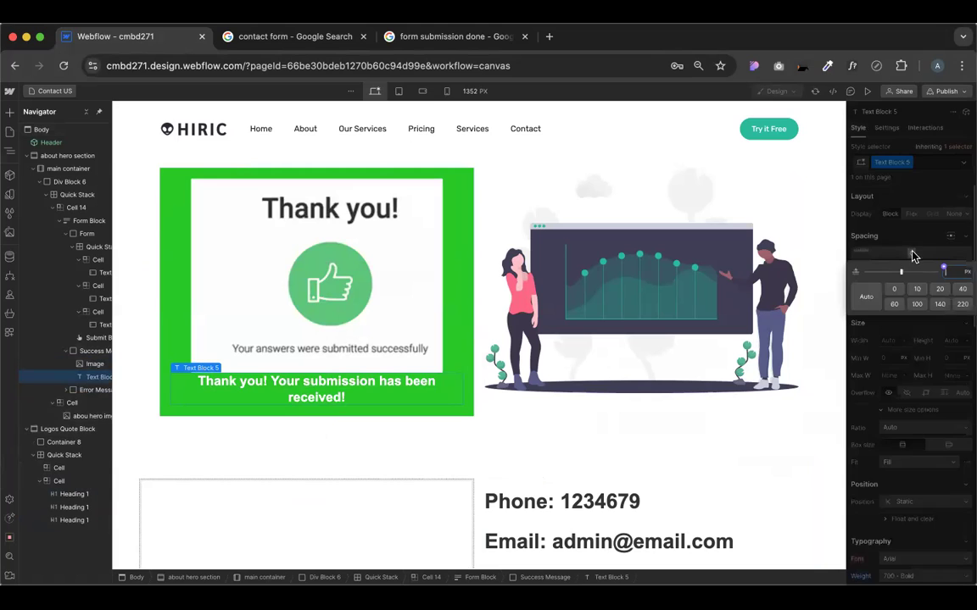
left_click(965, 291)
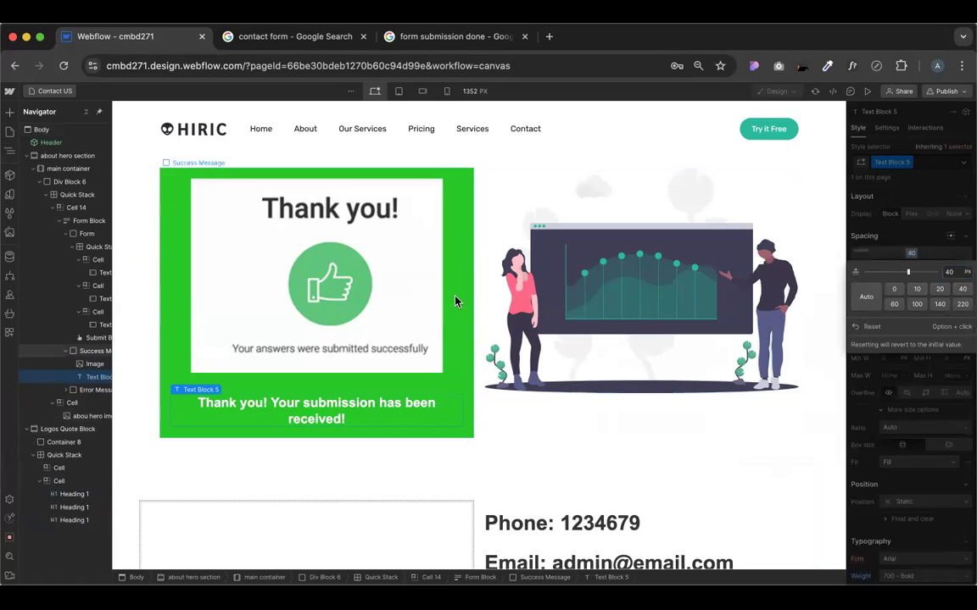
left_click(274, 176)
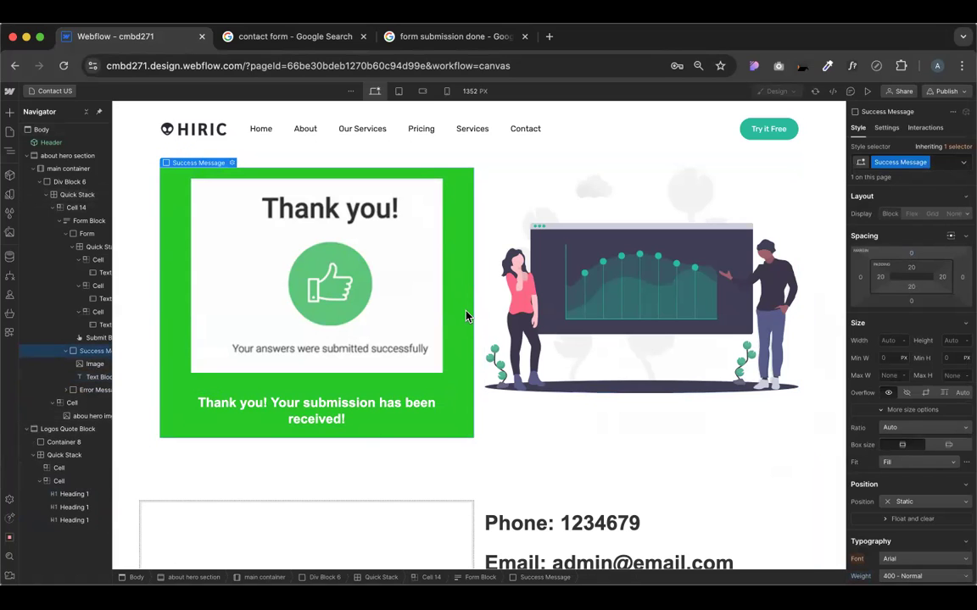
Eyedrop #5bc777 green from the image as the success message background
scroll(894, 449, "down", 10)
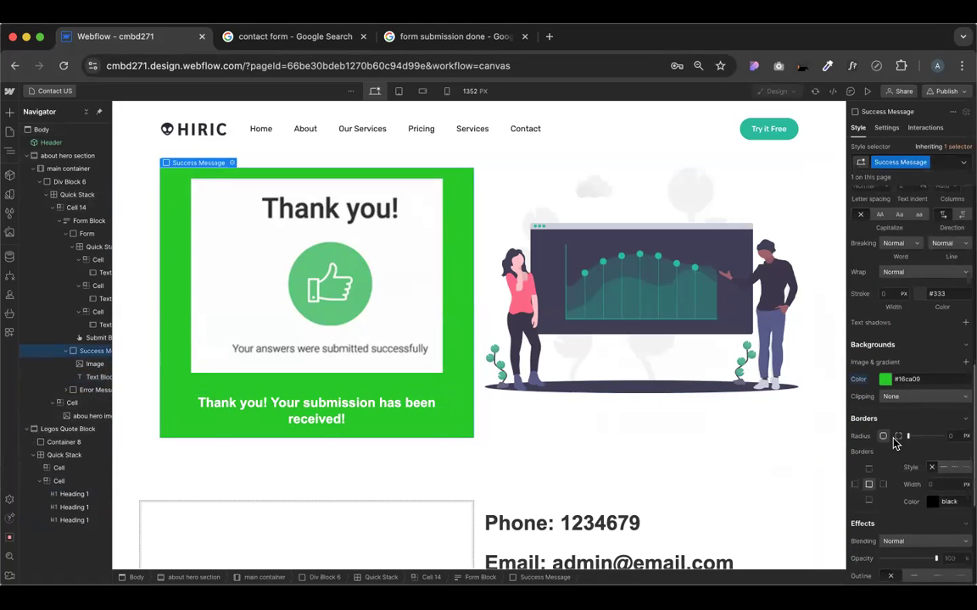
left_click(885, 381)
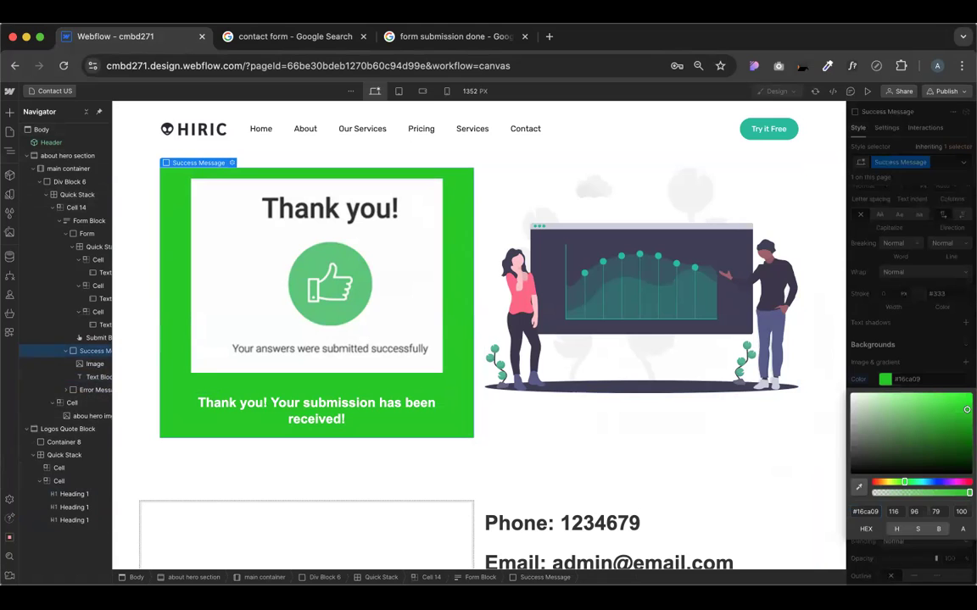
left_click(329, 293)
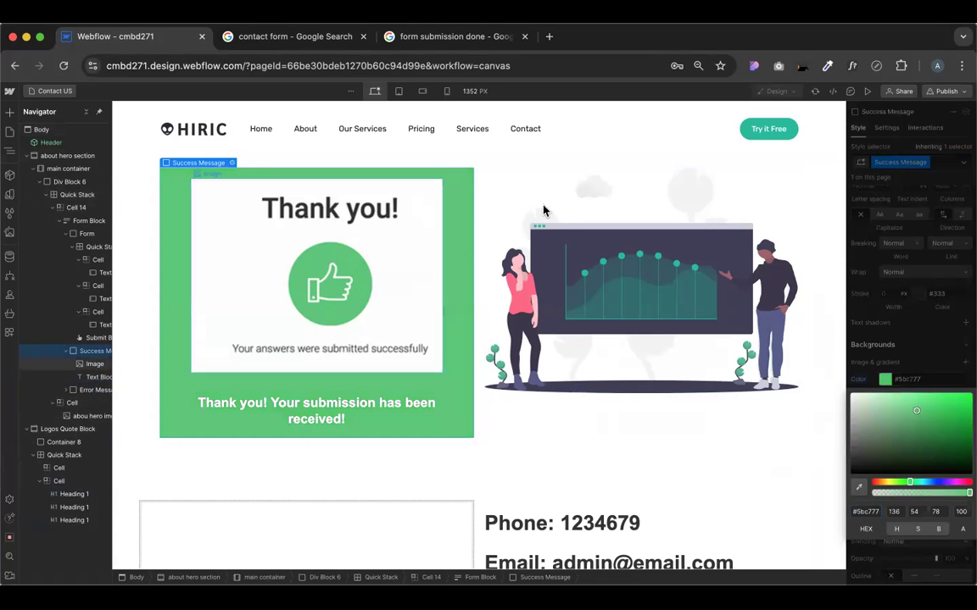
left_click(568, 199)
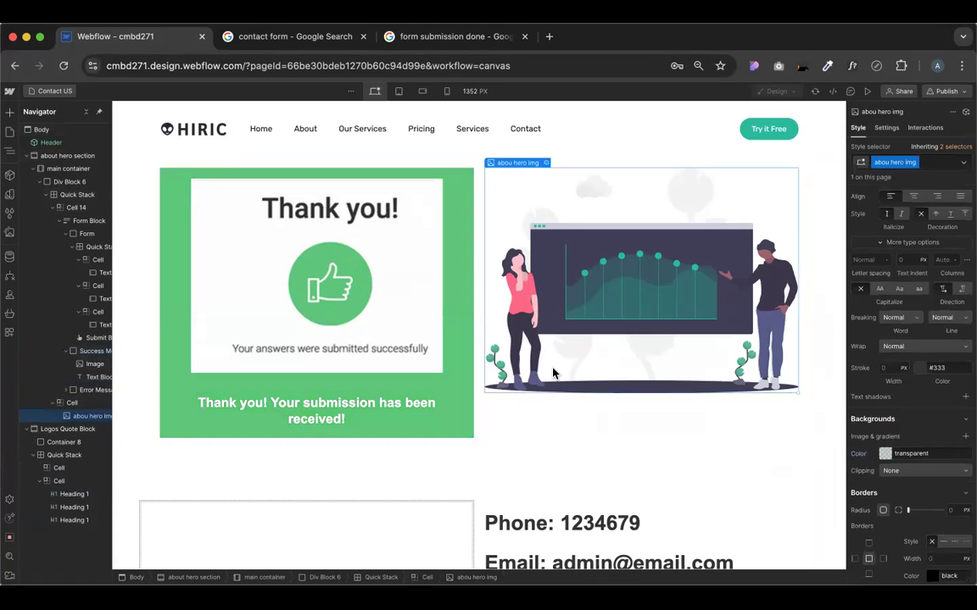
left_click(462, 257)
Add a solid 10 px border in #fefefe white around the success message
scroll(862, 433, "down", 5)
scroll(863, 431, "up", 3)
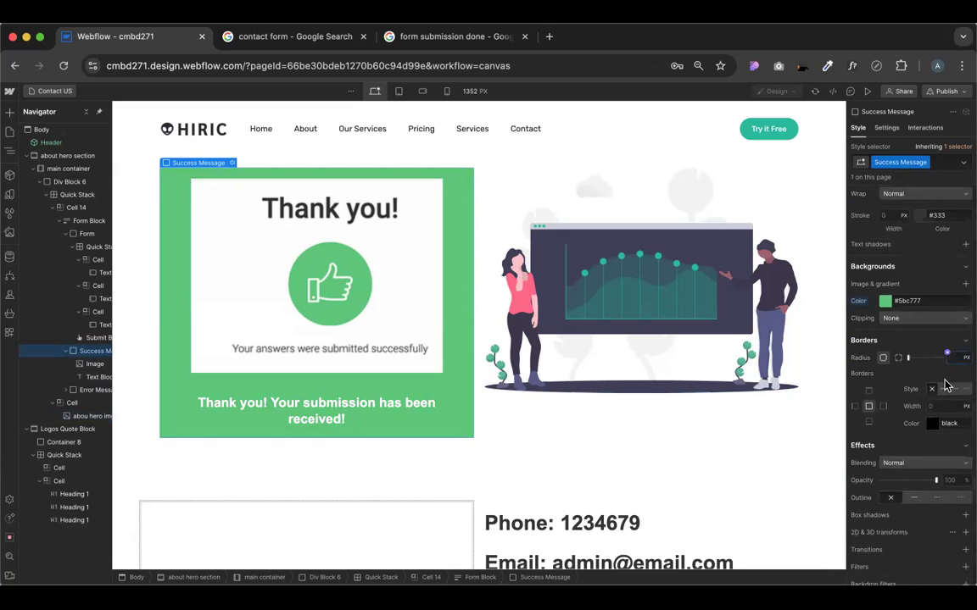
left_click(943, 388)
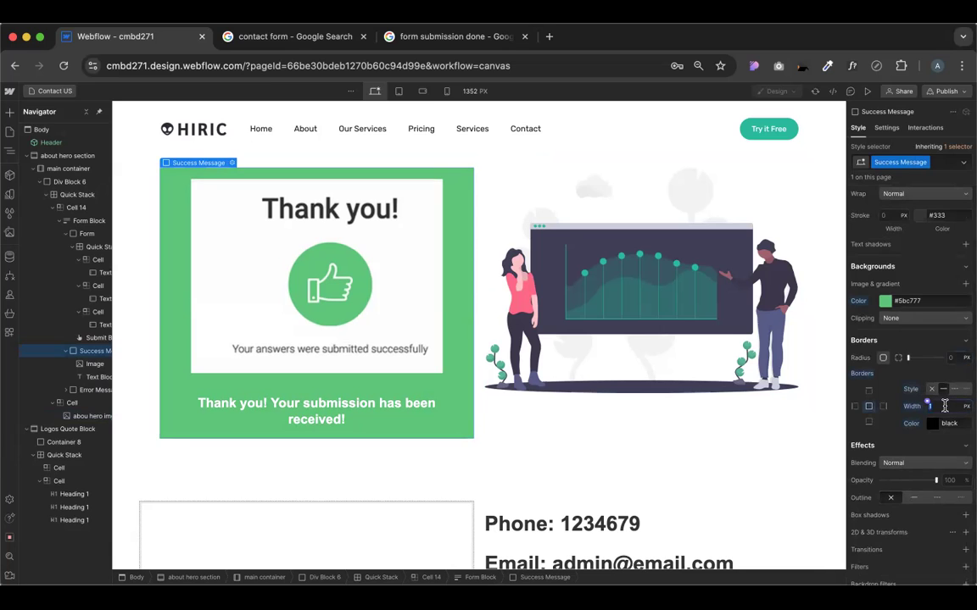
key("Return")
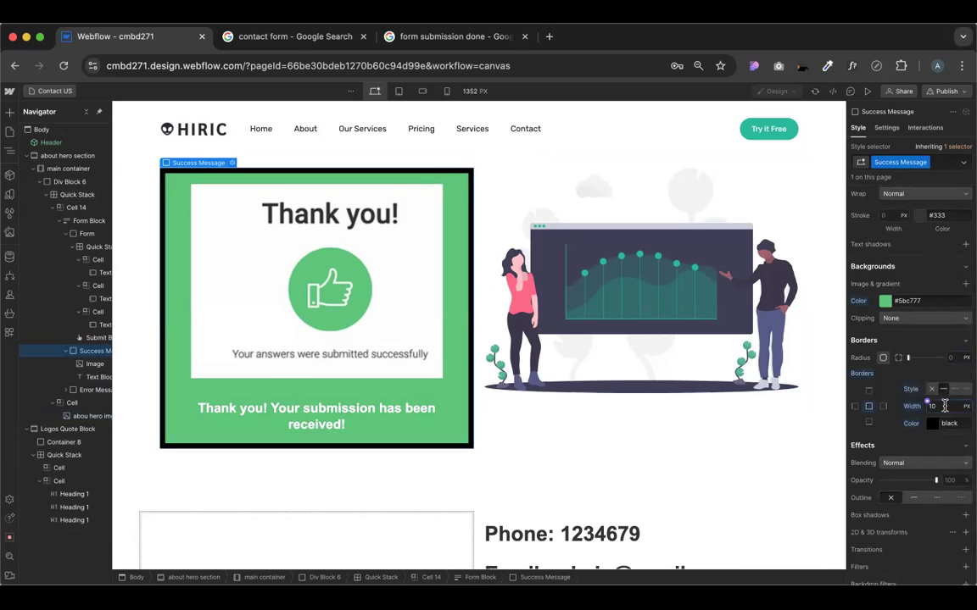
left_click(933, 426)
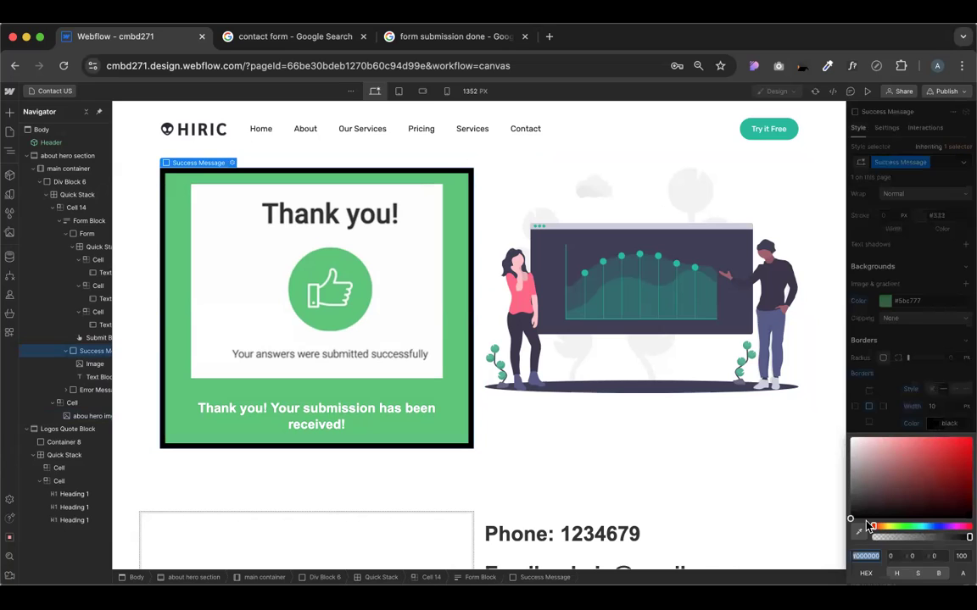
left_click(404, 318)
left_click(854, 325)
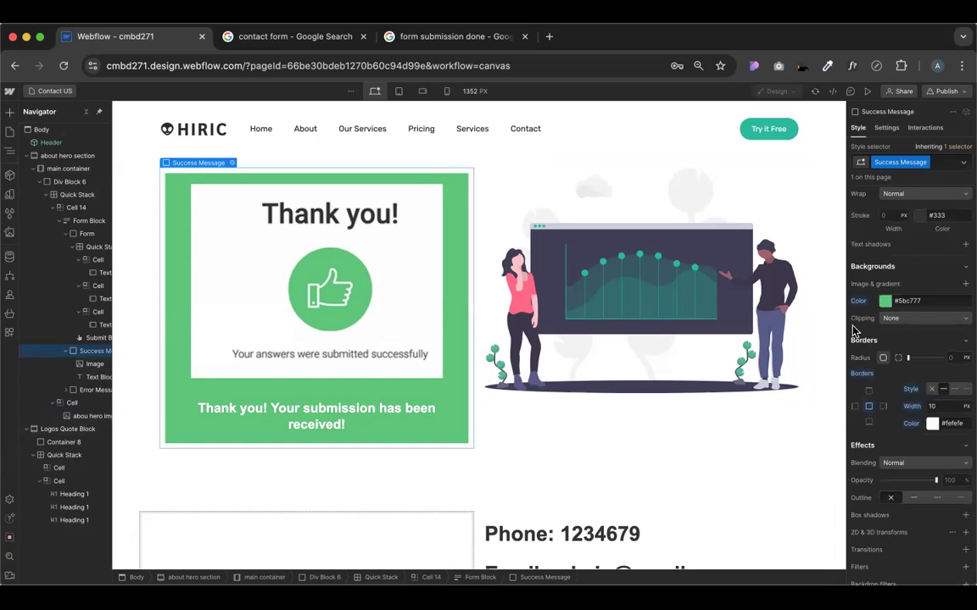
Add an outer box shadow of 4px 6px 5px to the success message
scroll(937, 433, "down", 1)
scroll(938, 434, "down", 2)
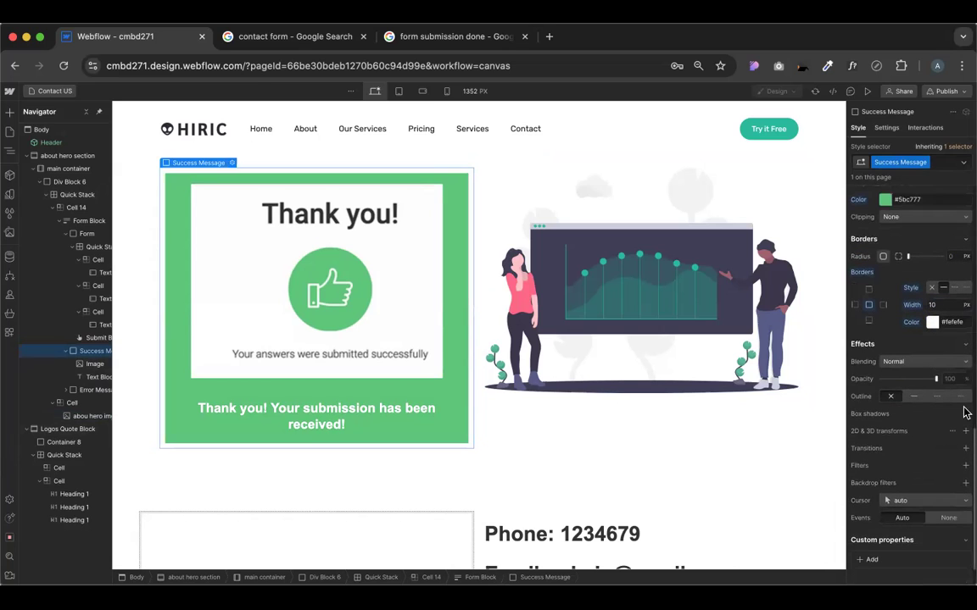
left_click(966, 414)
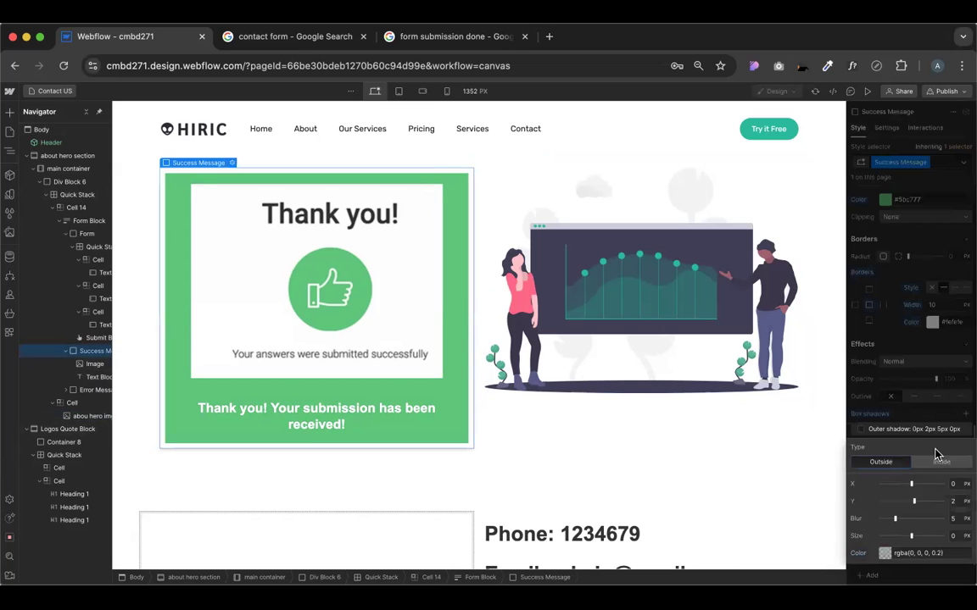
left_click_drag(911, 483, 921, 501)
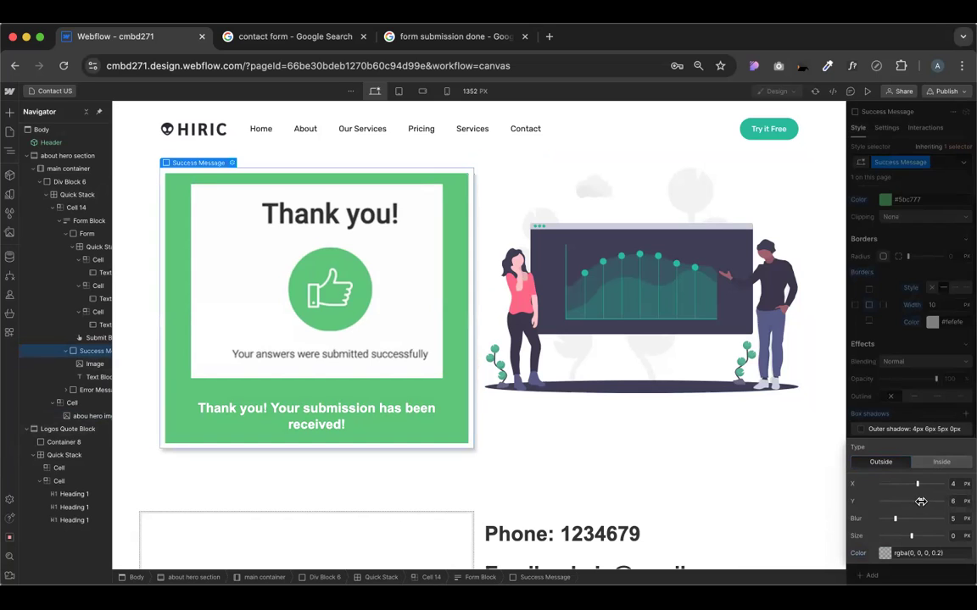
left_click(907, 361)
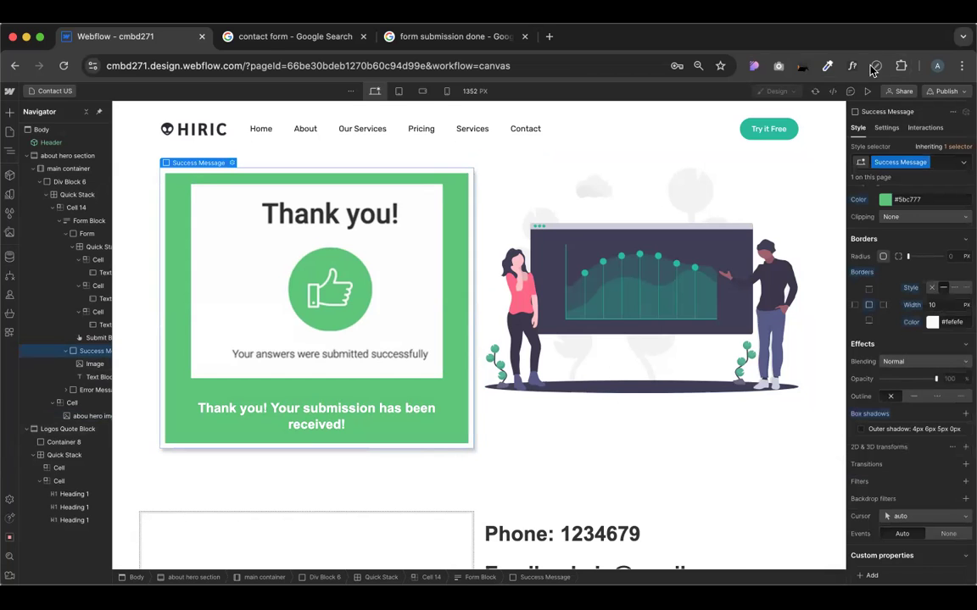
Preview the page briefly, then publish the site with the green success message to the webflow.io staging domain
left_click(866, 91)
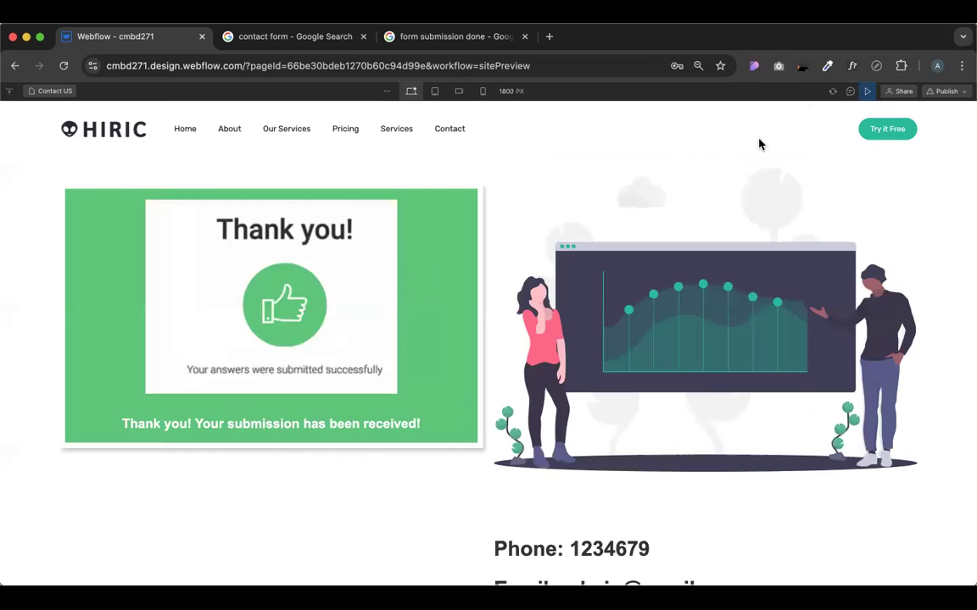
left_click(867, 91)
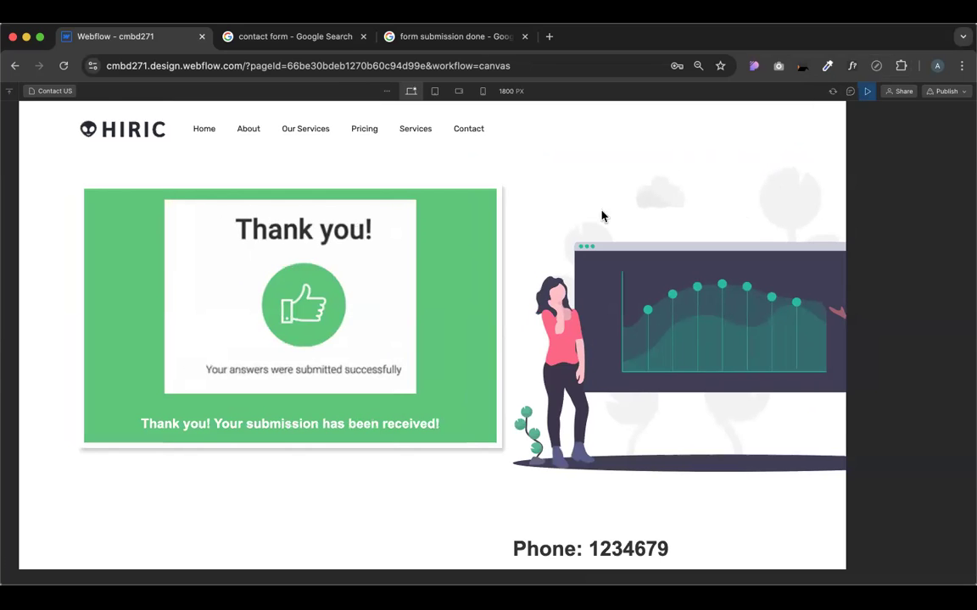
left_click(945, 99)
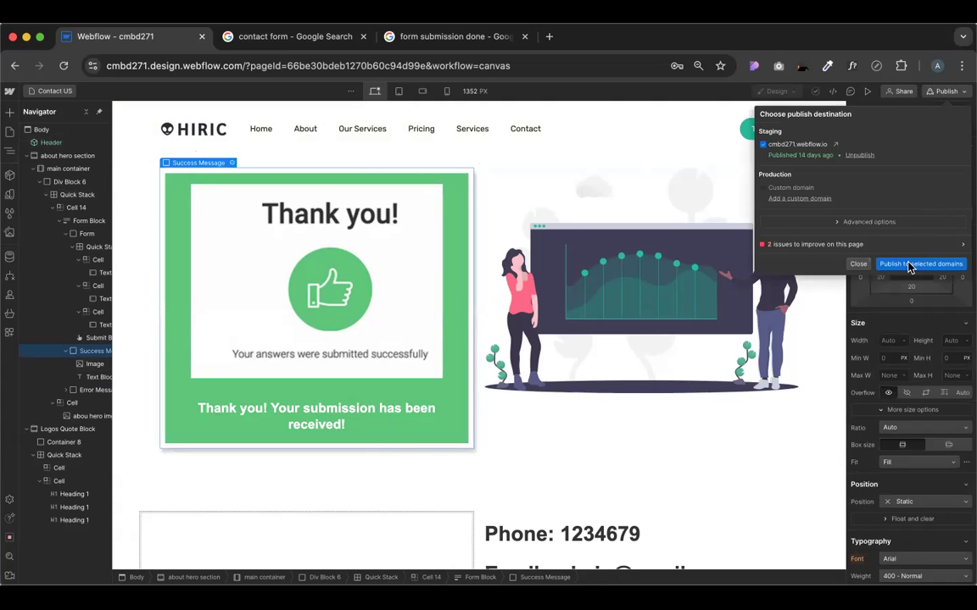
left_click(599, 174)
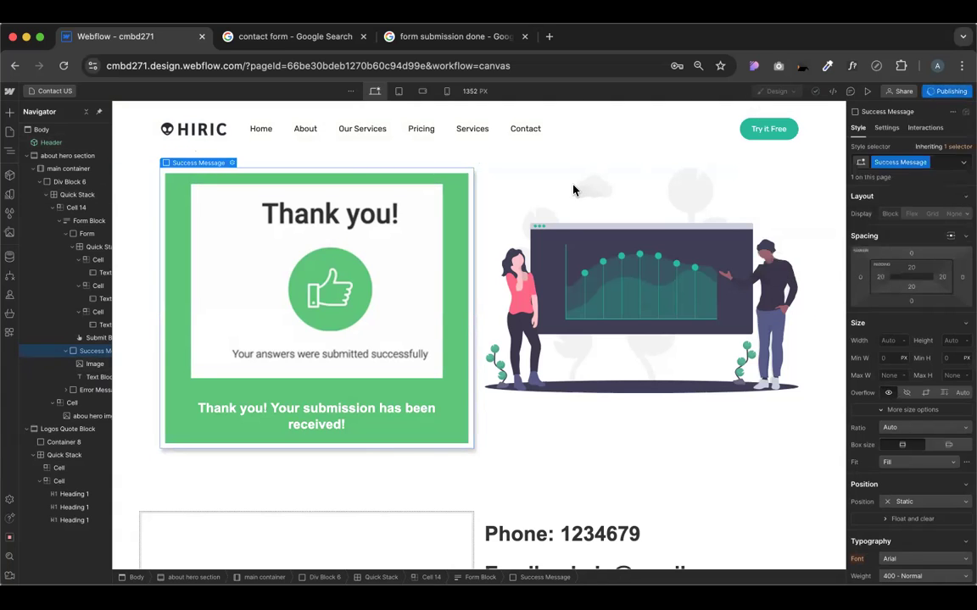
left_click(7, 94)
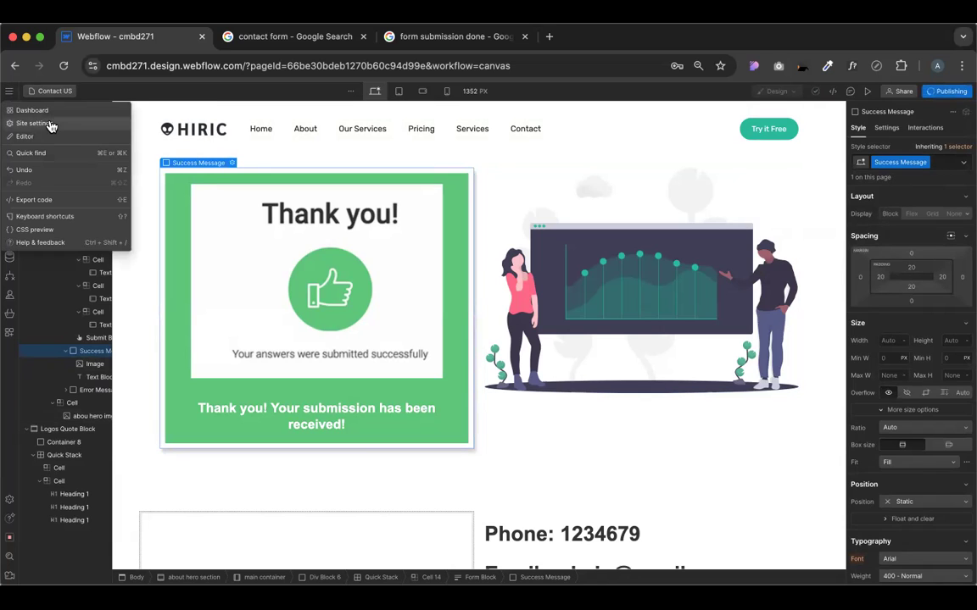
left_click(235, 169)
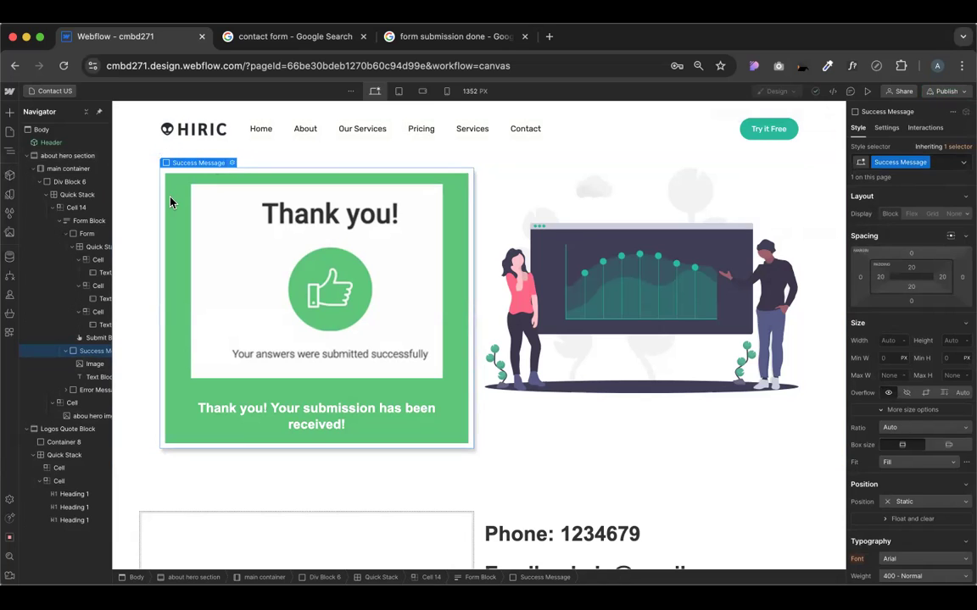
Set the Form Block's state to Error and select the 'Oops! Something went wrong…' message text
left_click(233, 169)
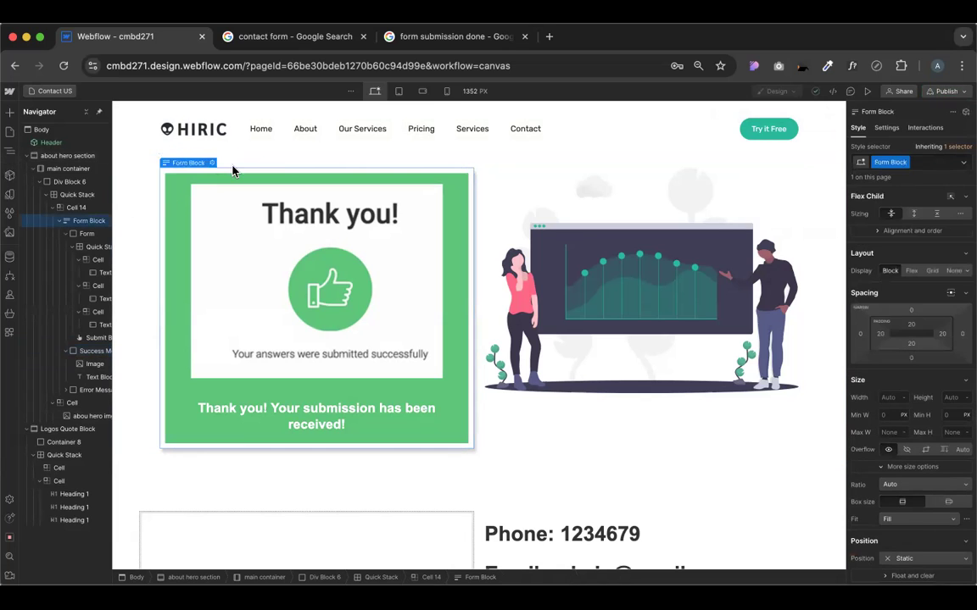
left_click(212, 163)
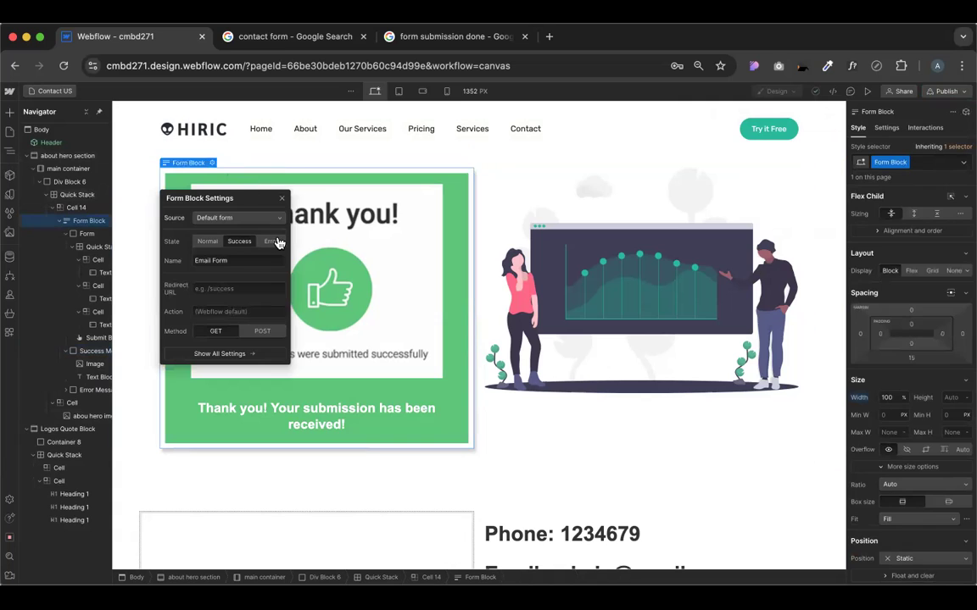
left_click(271, 241)
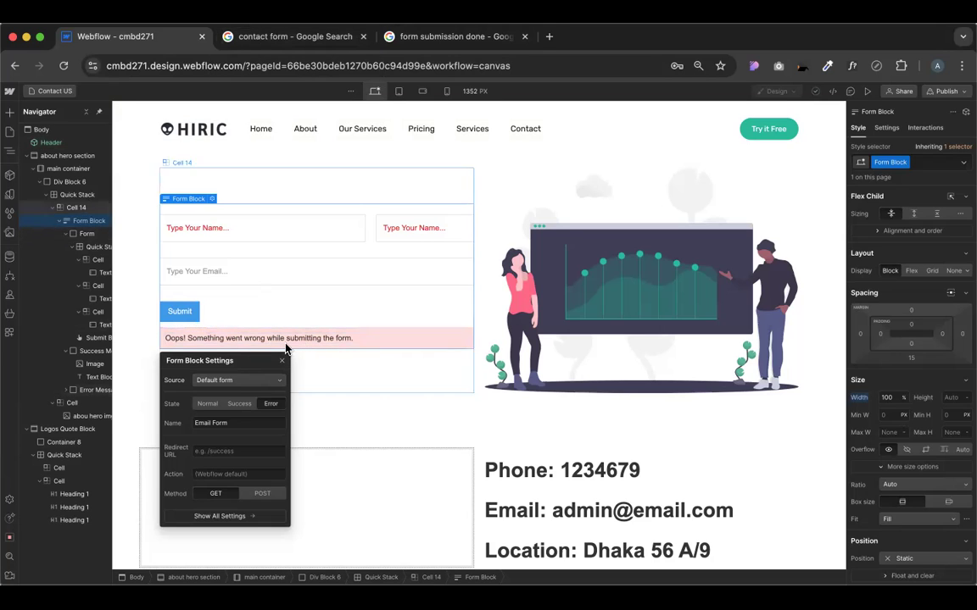
left_click(364, 337)
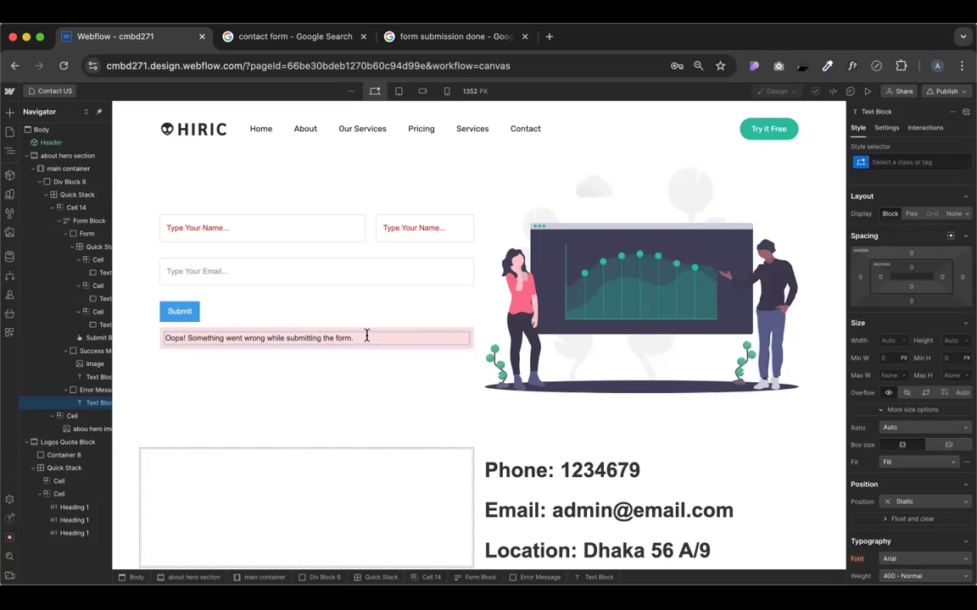
Open a new browser tab, return to the designer tab, and select the address bar text
key("super+t")
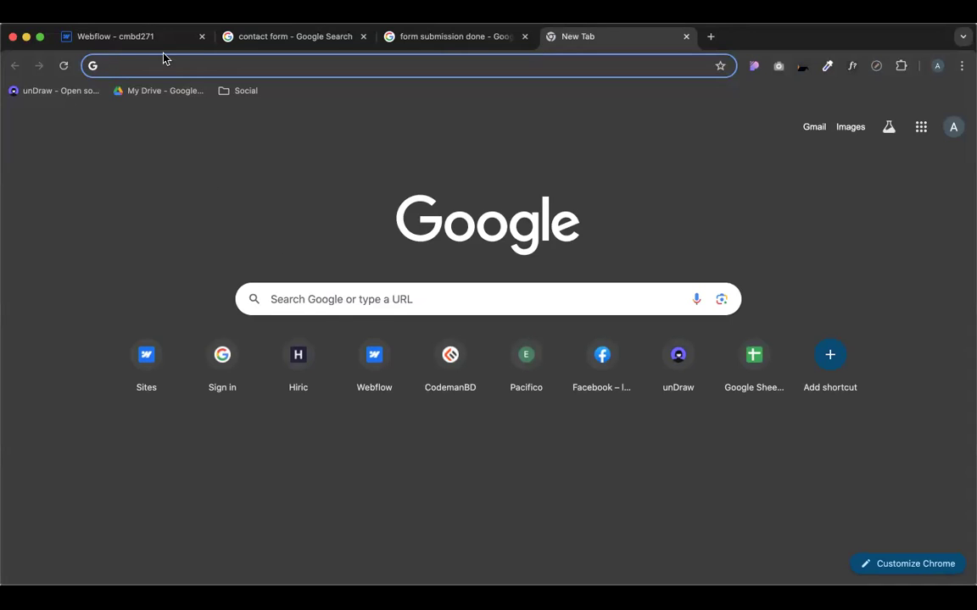
key("super+1")
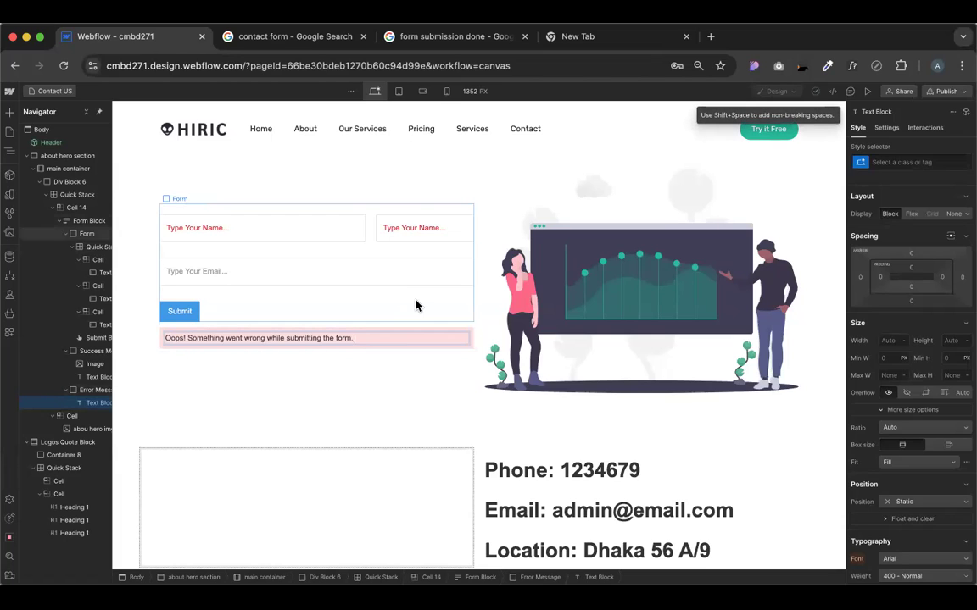
left_click(289, 67)
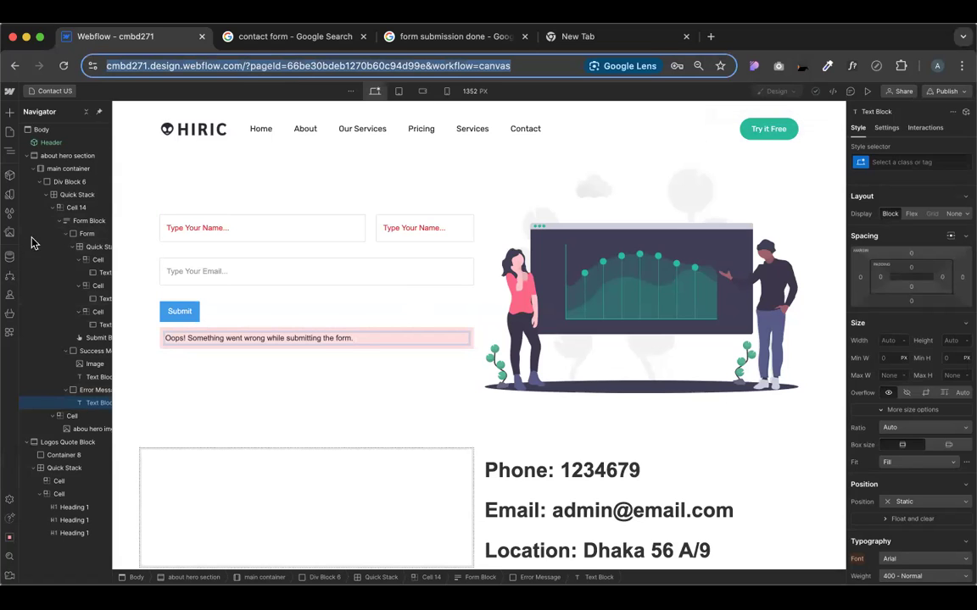
Copy the 🚗 emoji from the address bar and paste it after 'the form.' in the error message
type("🚗")
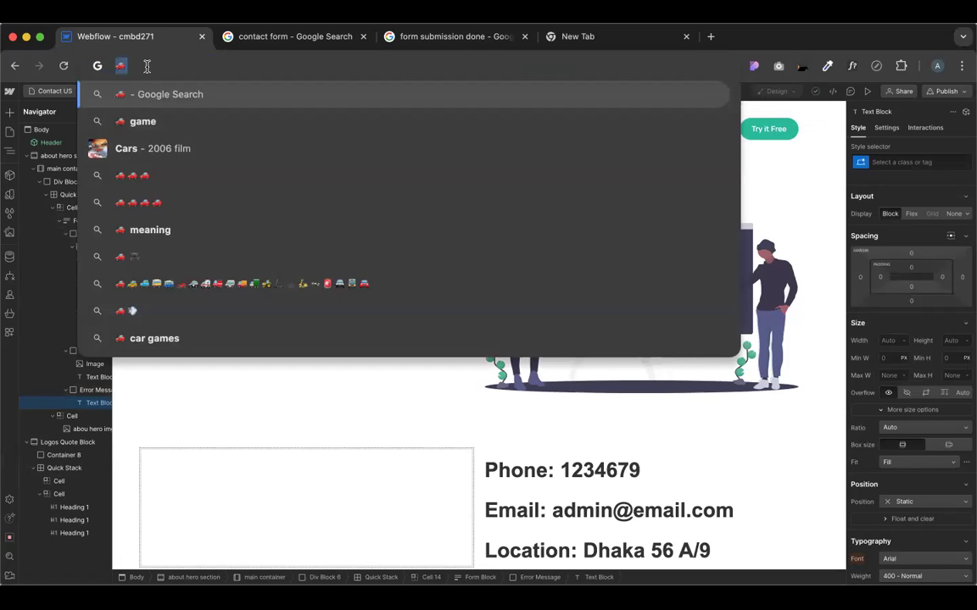
key("Escape")
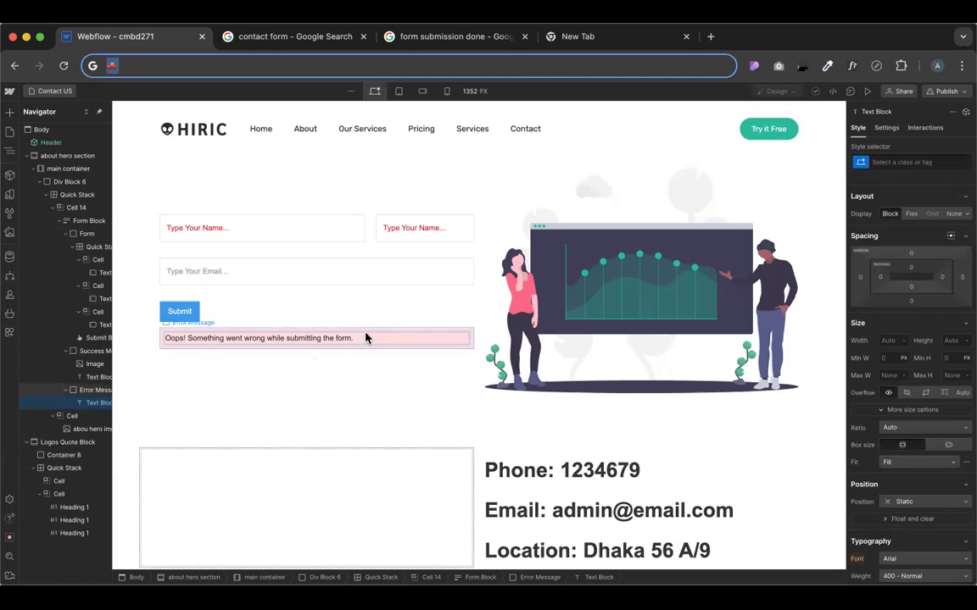
double_click(373, 339)
left_click(366, 333)
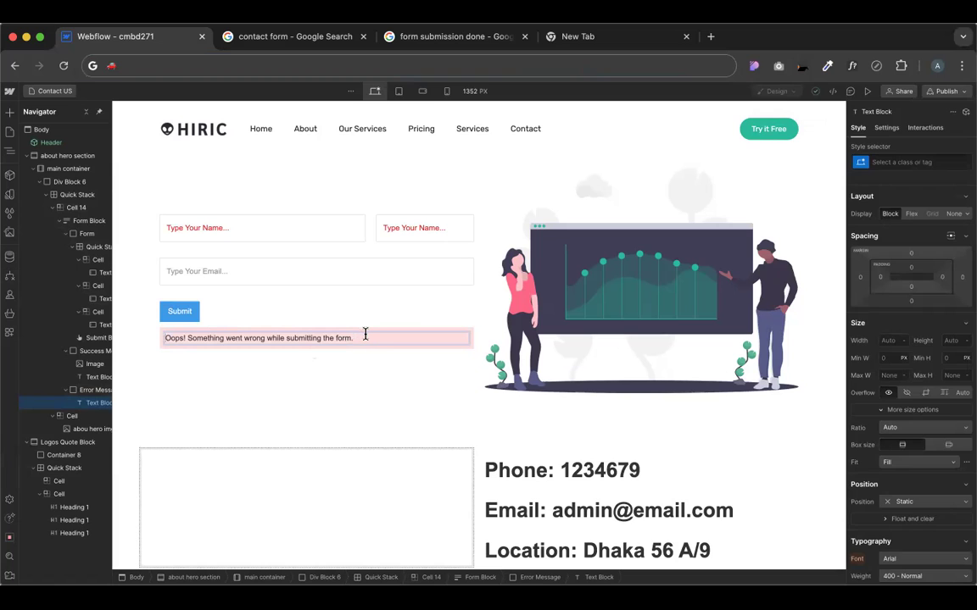
right_click(364, 336)
left_click(396, 431)
double_click(381, 336)
left_click(381, 336)
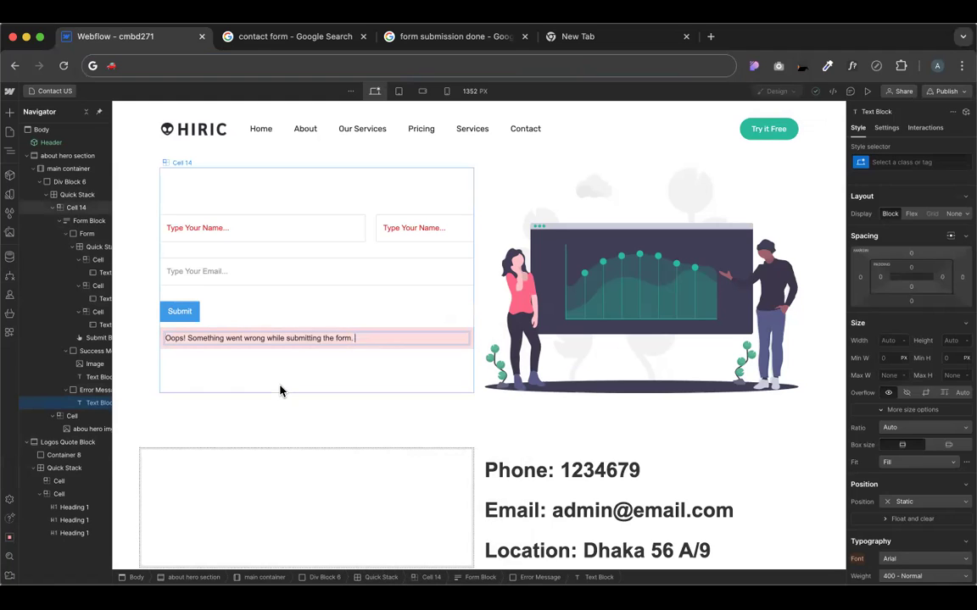
type("�🚗🚗�🚗")
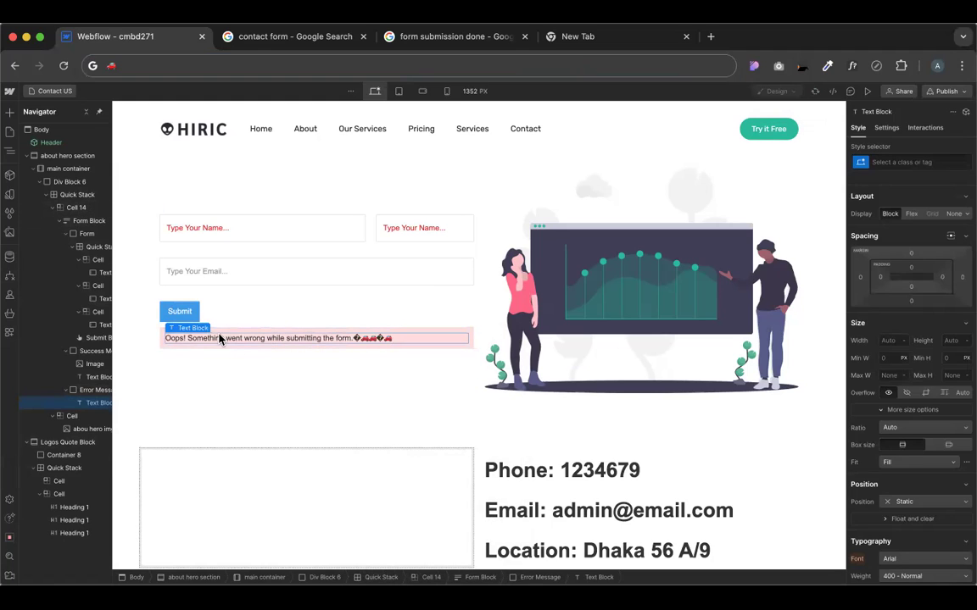
Delete the accidentally added Rich Text block and the extra trailing car emoji
left_click(9, 113)
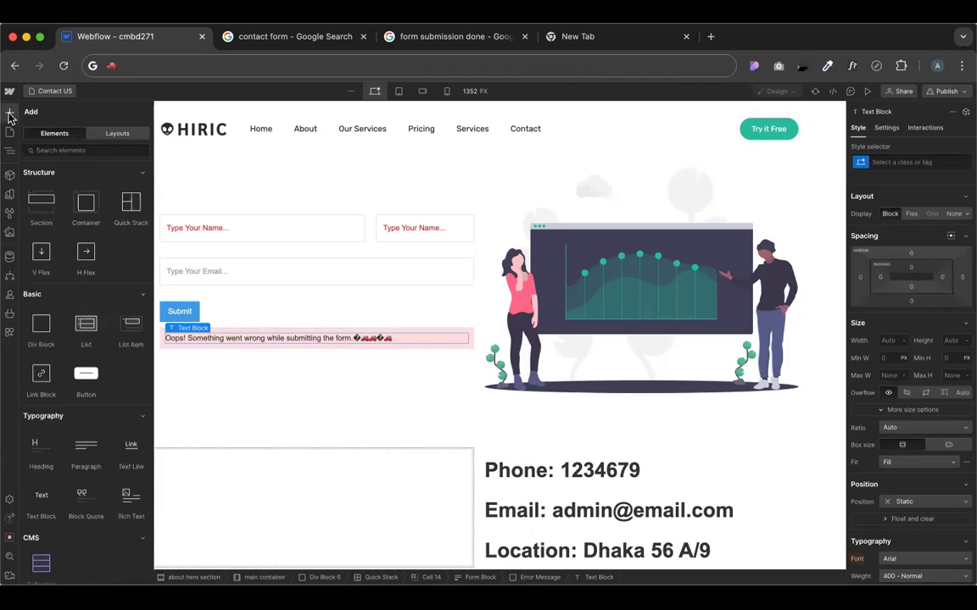
scroll(111, 381, "down", 2)
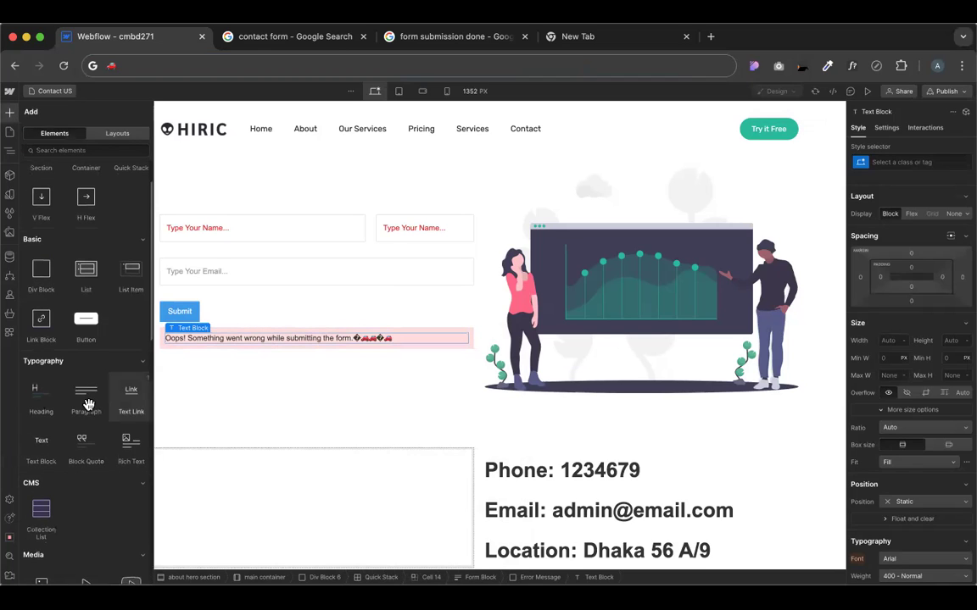
left_click_drag(123, 450, 277, 48)
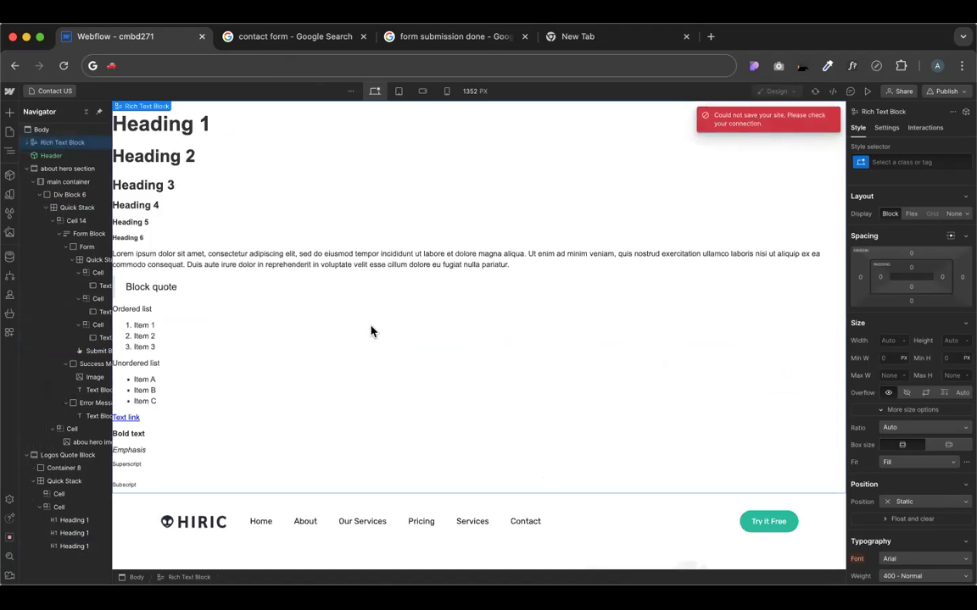
key("Delete")
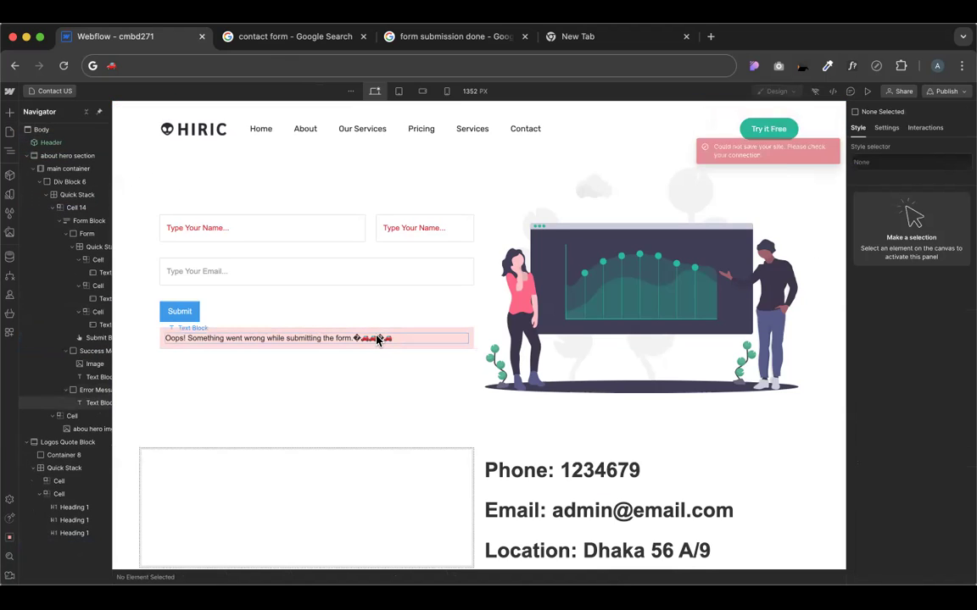
left_click(378, 338)
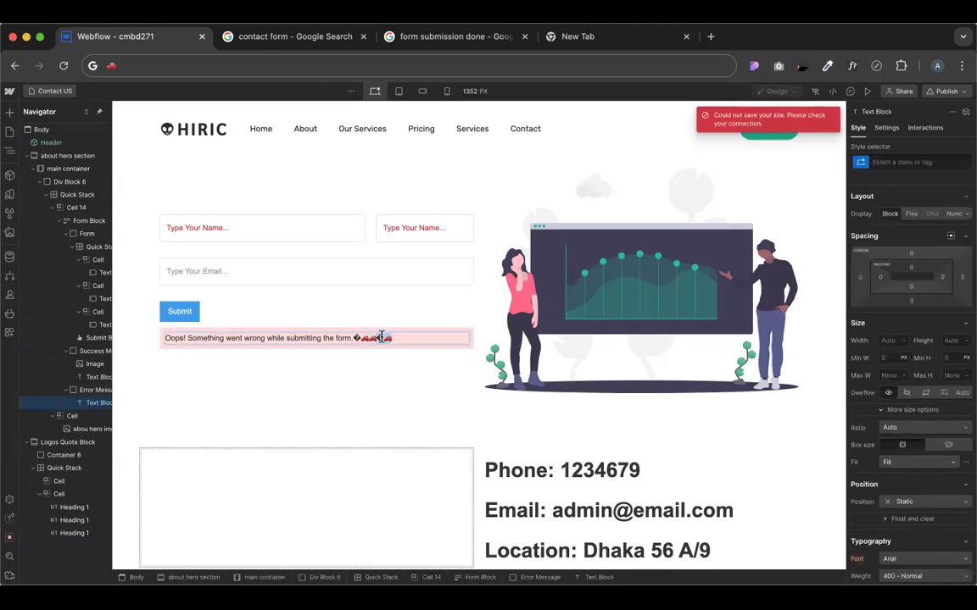
double_click(379, 338)
key("BackSpace")
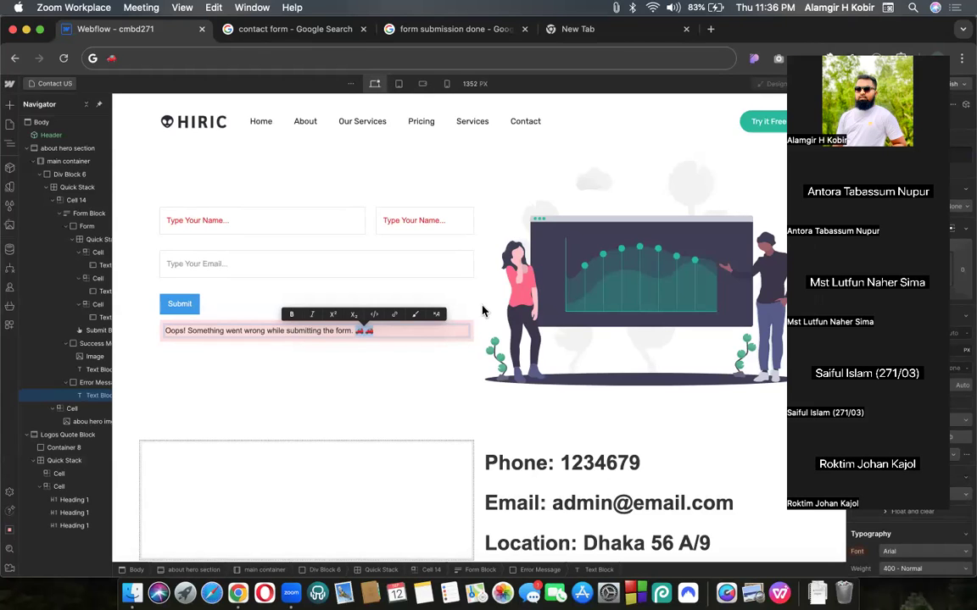
Select the two 🚗 emojis at the end of the error text and wrap them in a Text Span
left_click(377, 333)
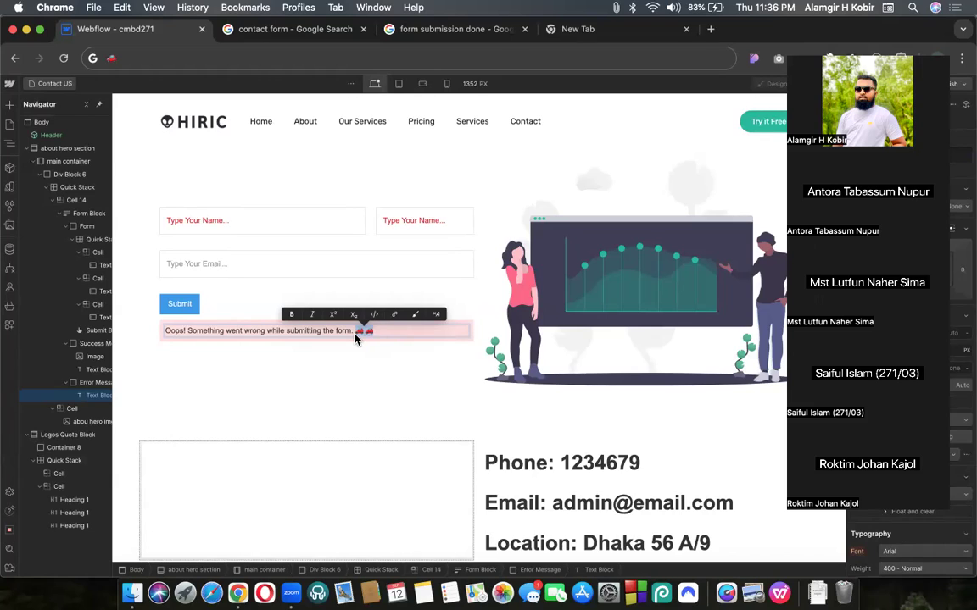
left_click(477, 497)
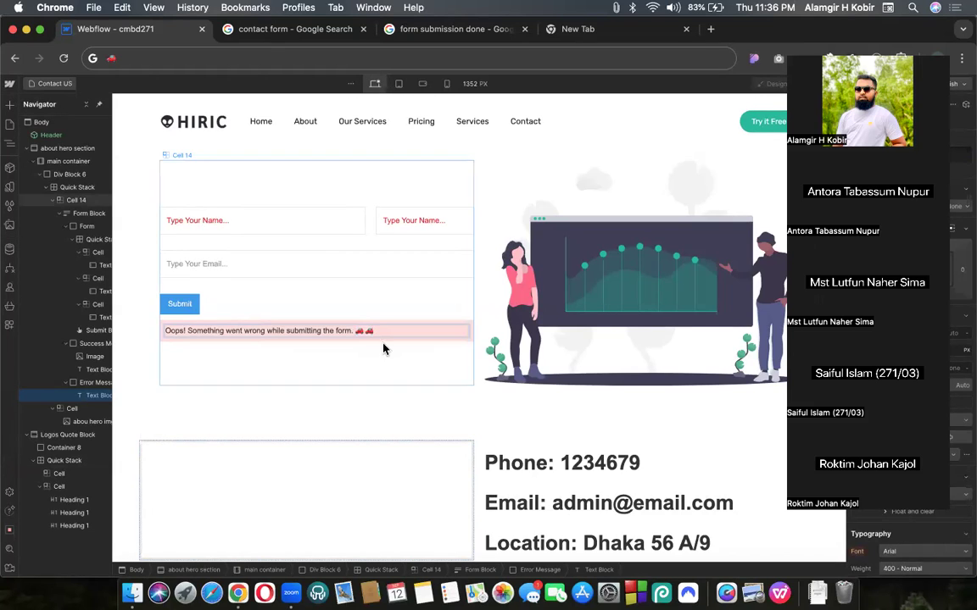
left_click(800, 49)
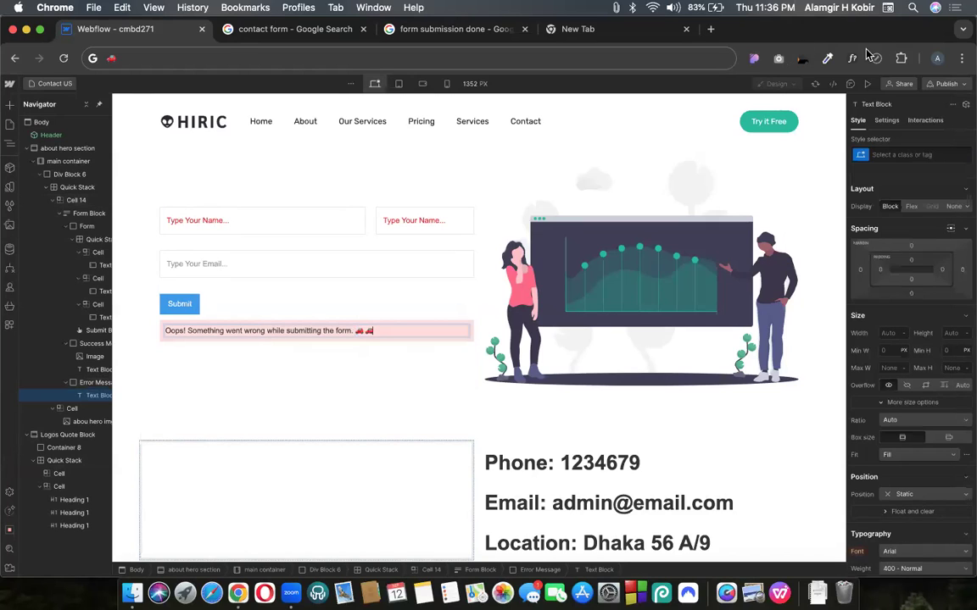
left_click(357, 334)
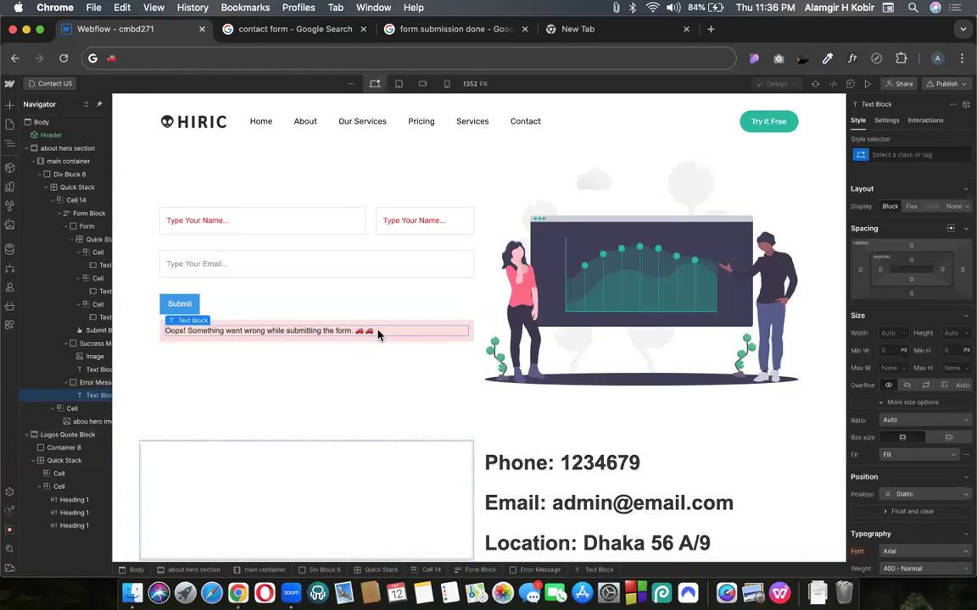
key("Escape")
double_click(362, 331)
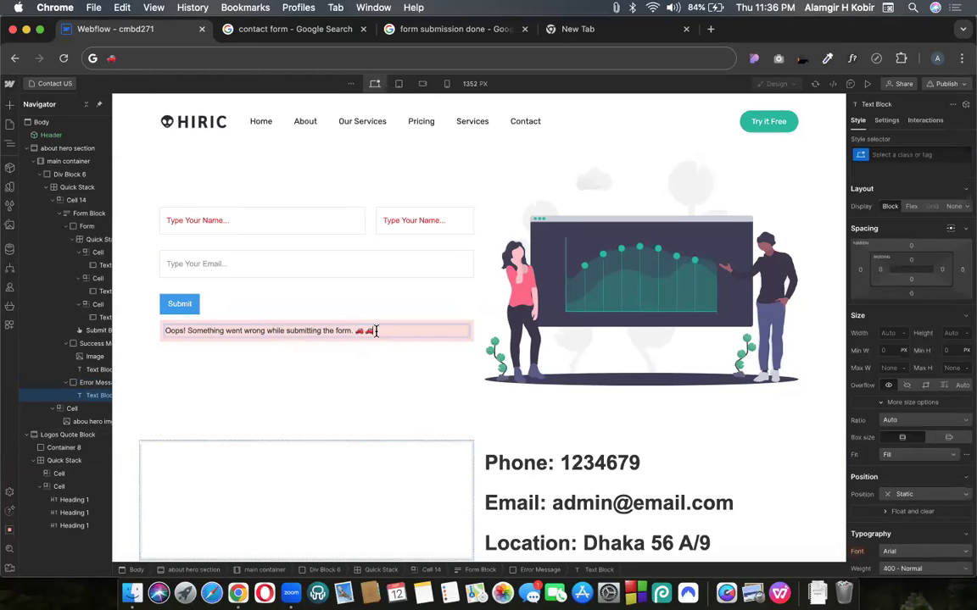
left_click_drag(377, 331, 356, 328)
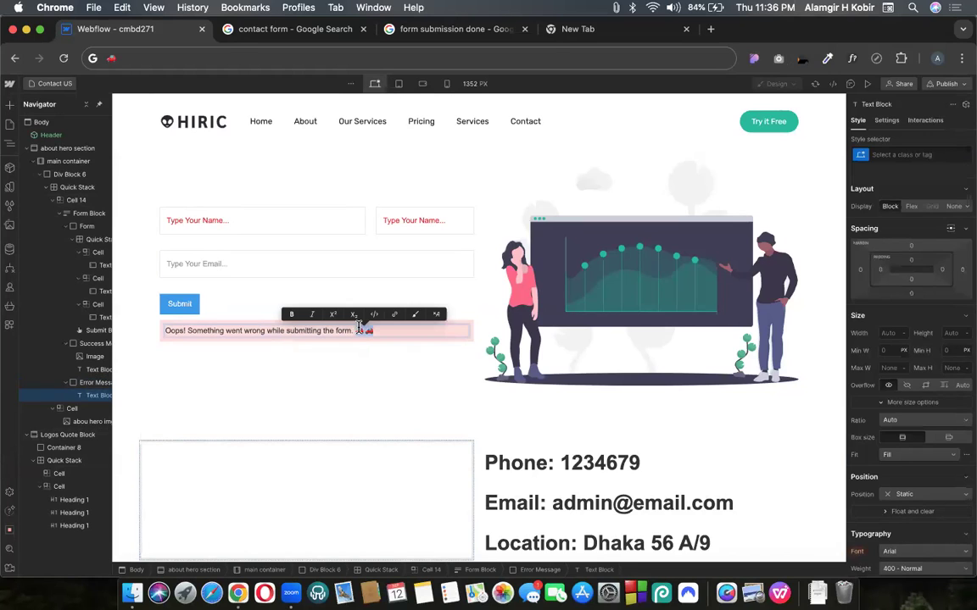
left_click(415, 315)
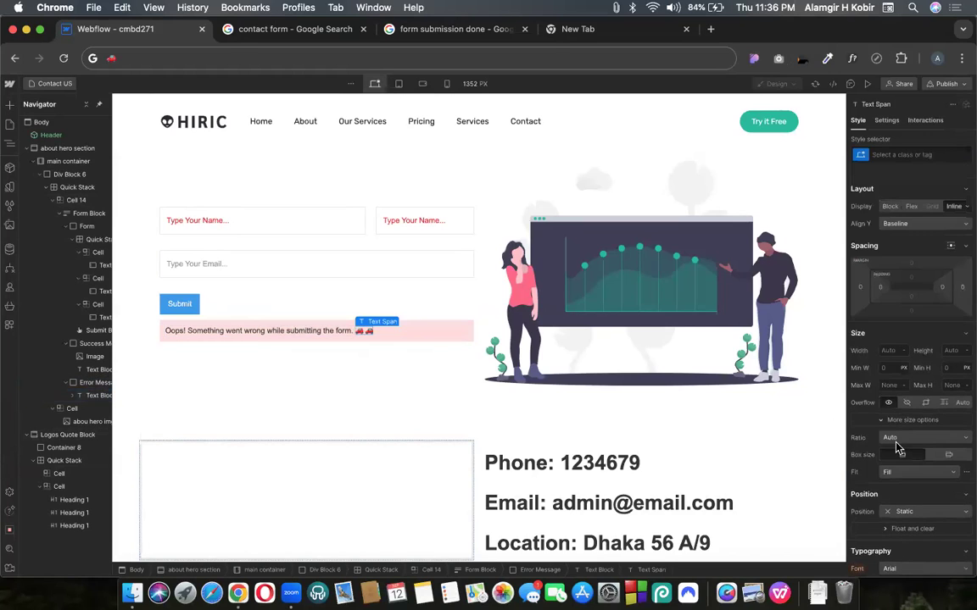
Set the emoji span's Typography size to 42 px
scroll(903, 424, "down", 5)
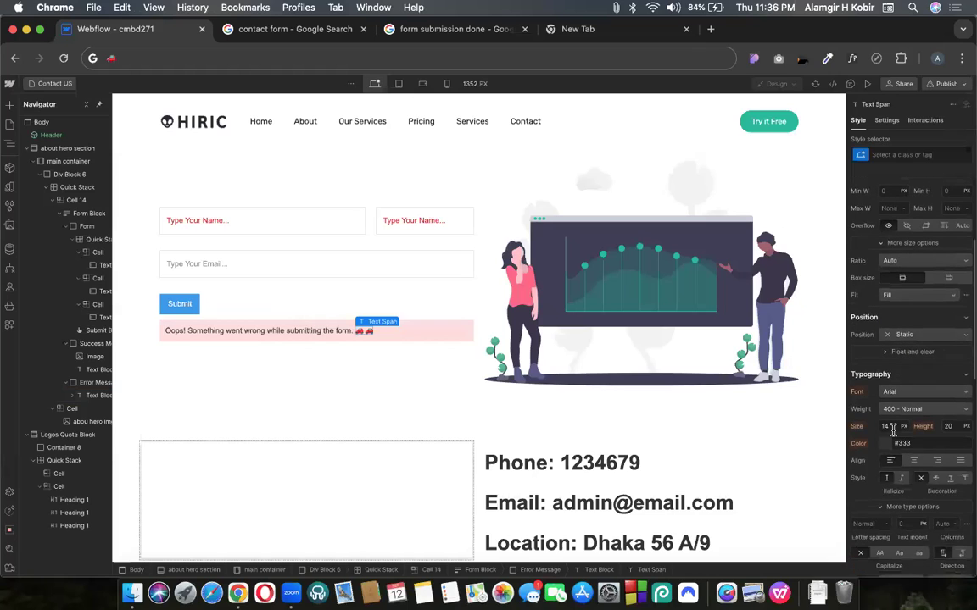
double_click(886, 427)
type("42")
key("Return")
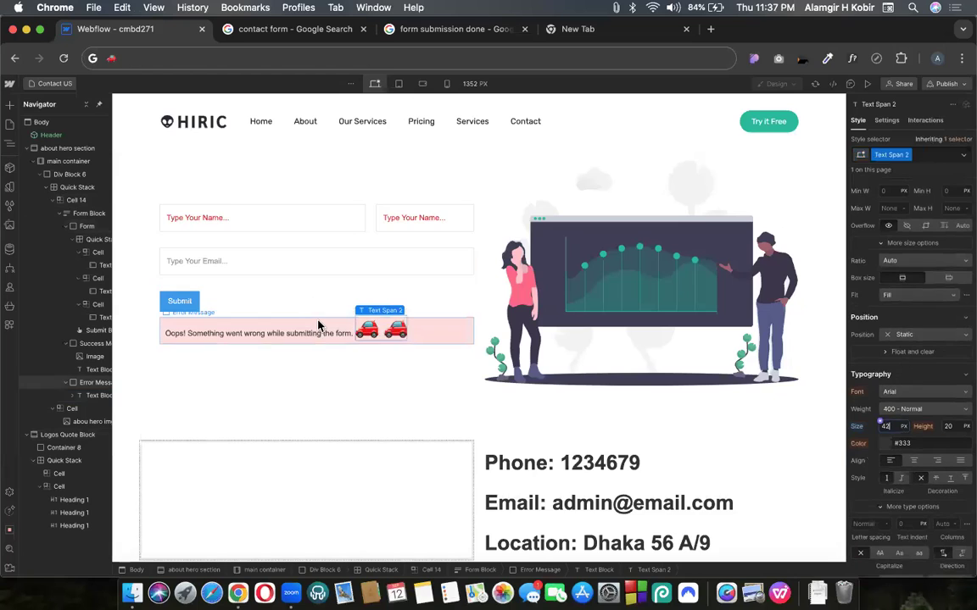
left_click(251, 326)
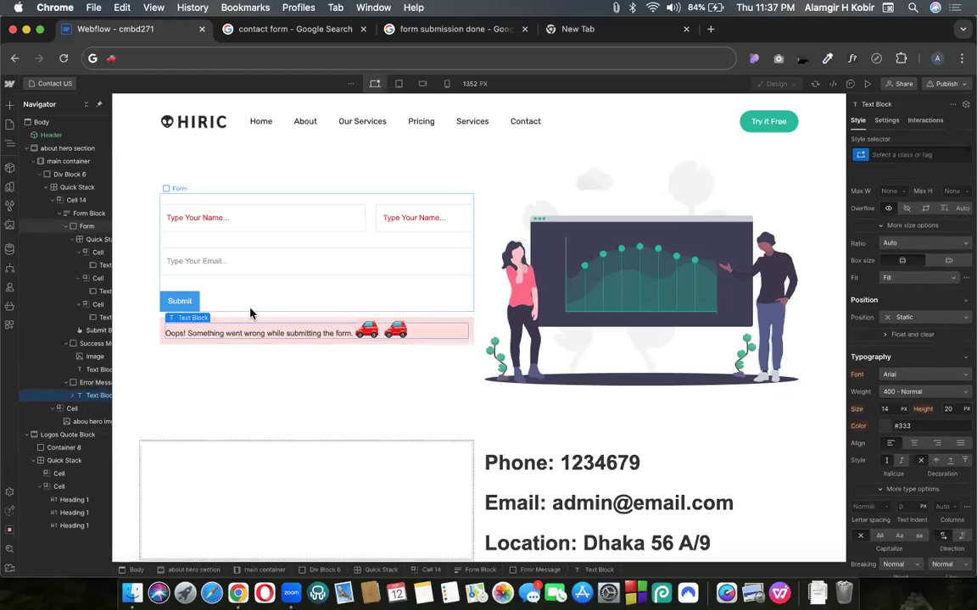
Select the two car emojis in the error message and bring up the emoji picker
left_click(250, 316)
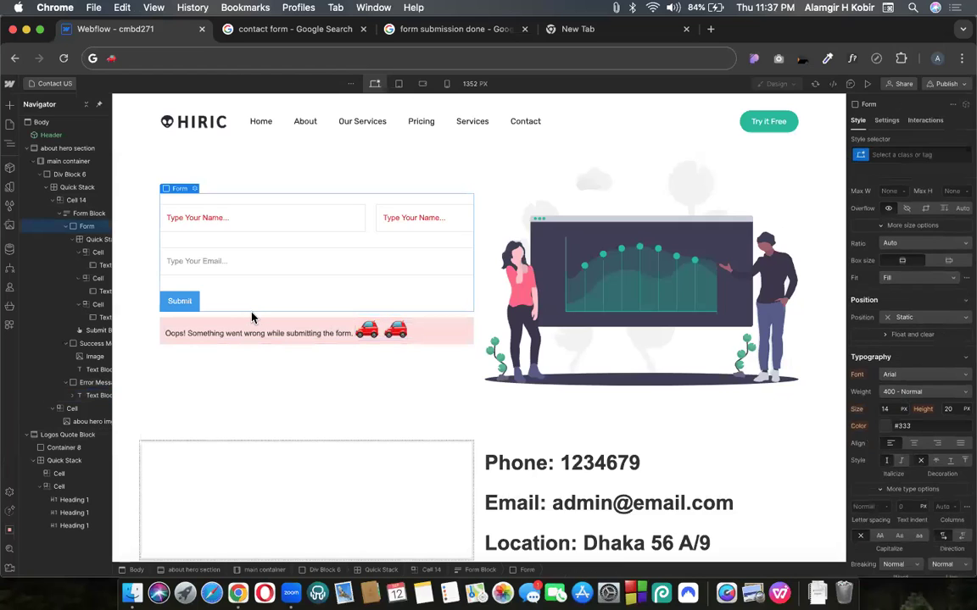
left_click(392, 333)
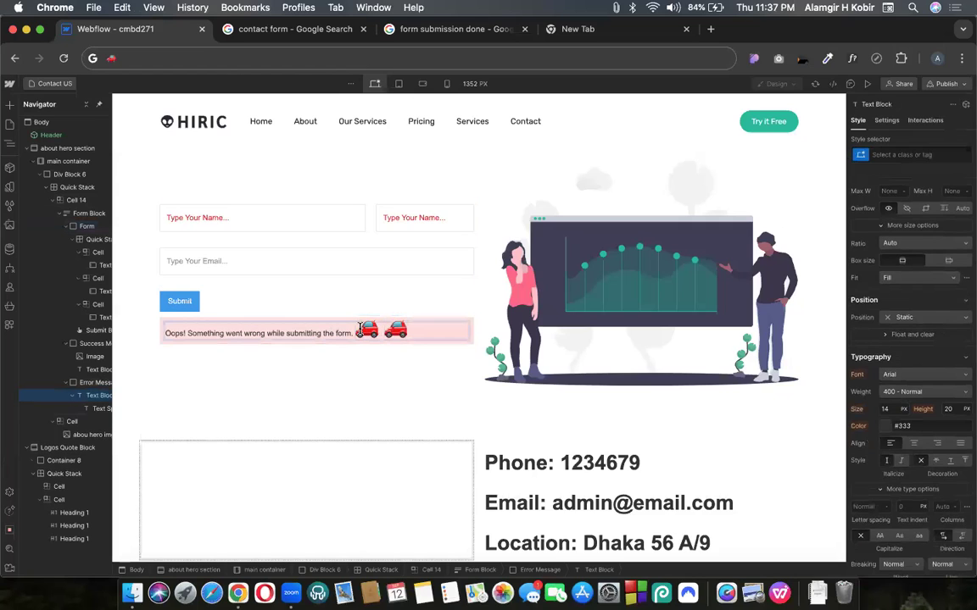
double_click(406, 329)
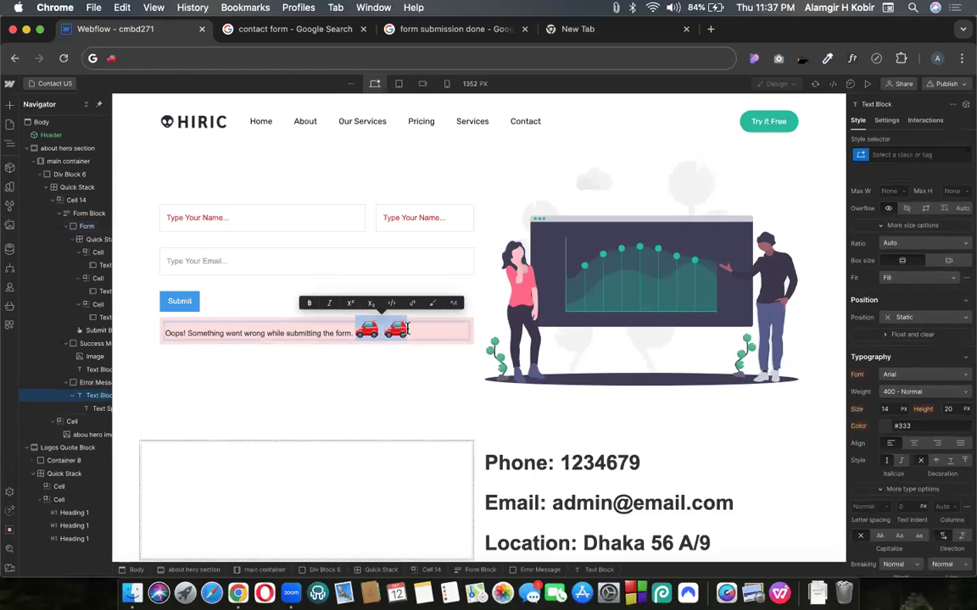
key("ctrl+super+space")
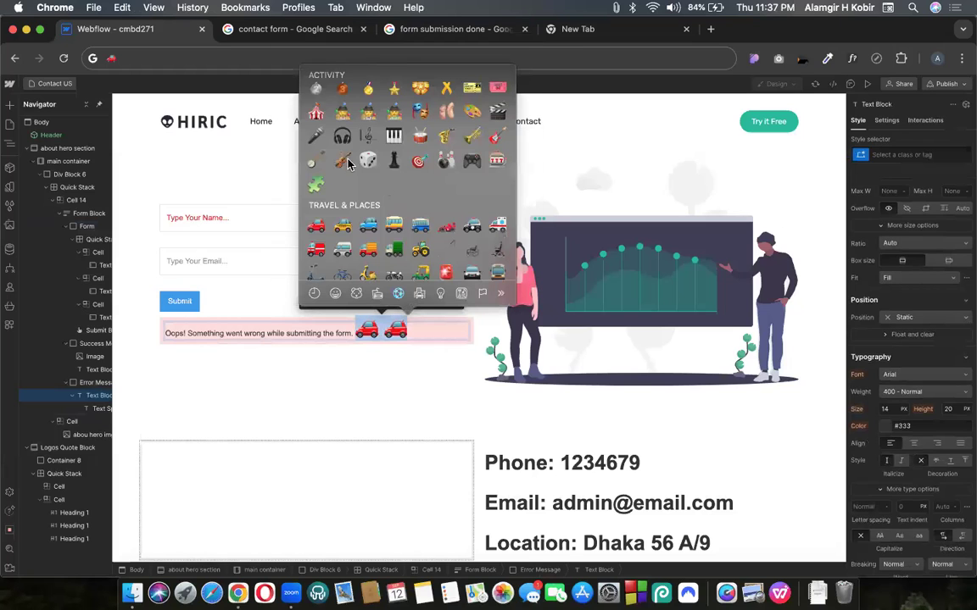
left_click(315, 292)
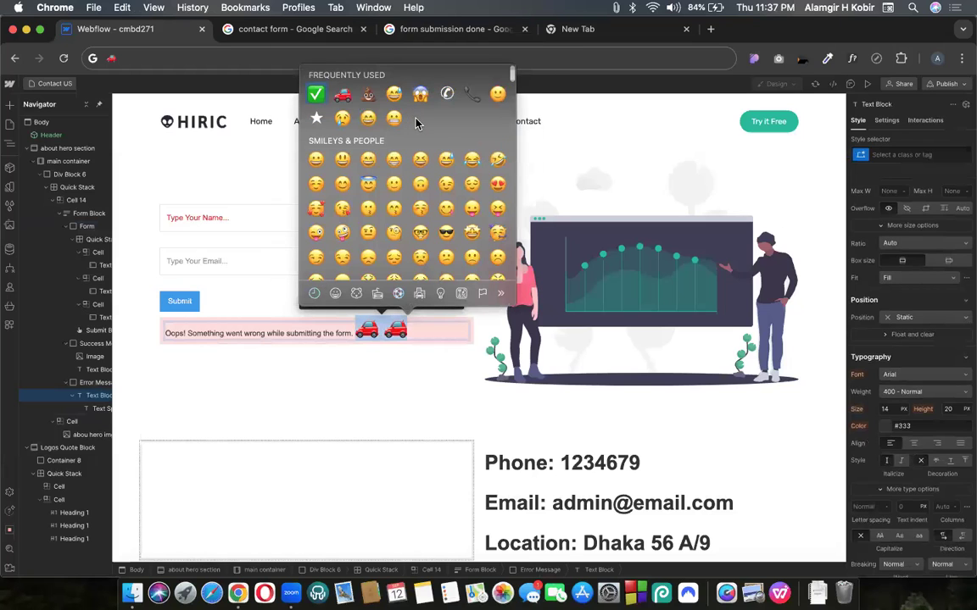
Search 'cross' and replace the car emojis with the ❌ red cross emoji
scroll(417, 127, "up", 1)
scroll(417, 127, "up", 1)
left_click(394, 80)
type("cro")
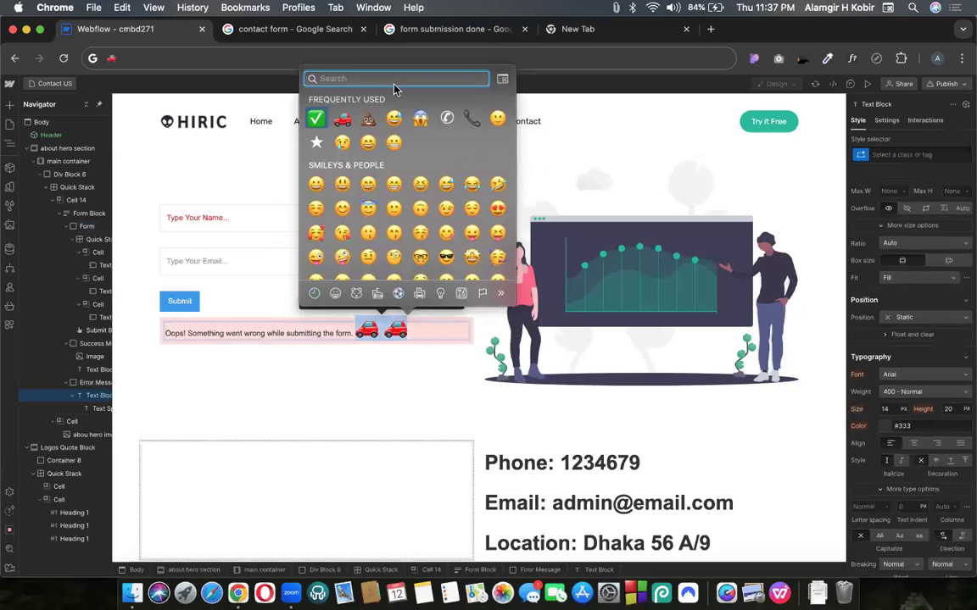
type("ss")
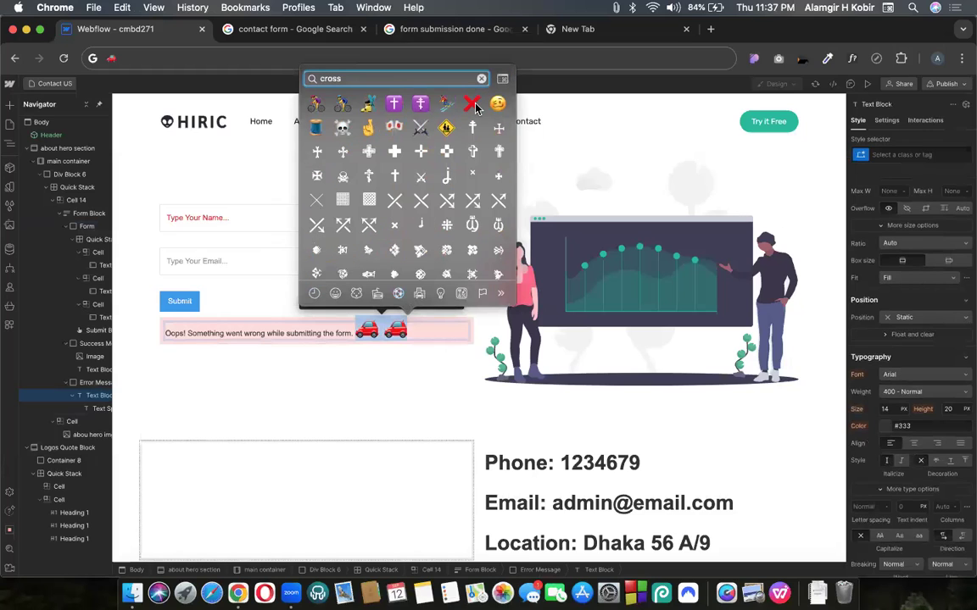
left_click(471, 104)
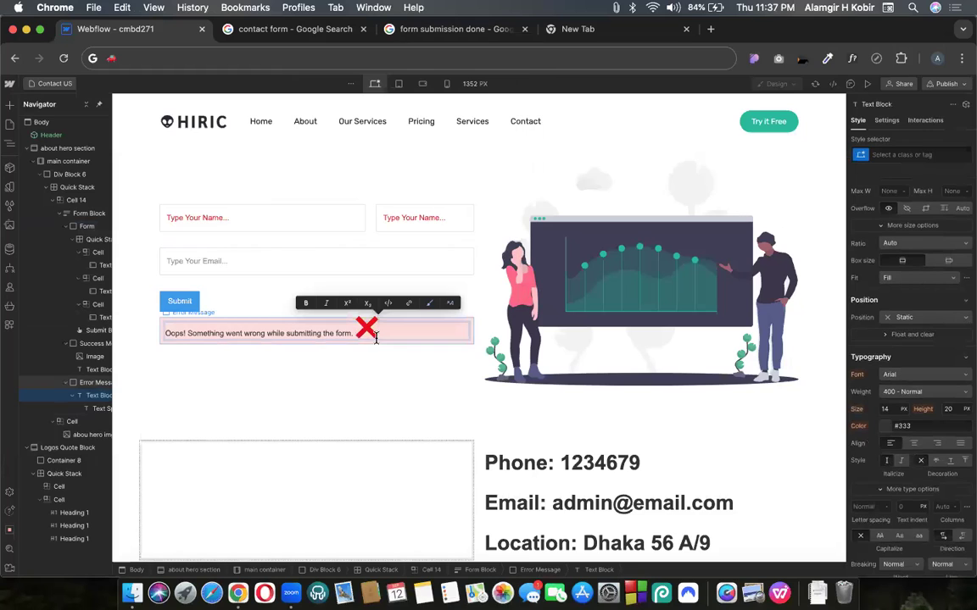
key("Escape")
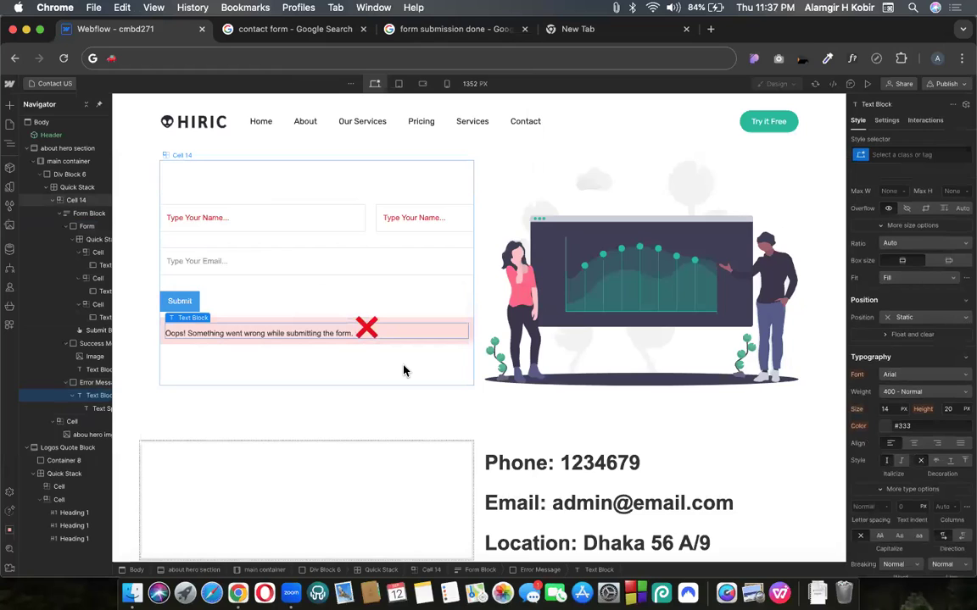
left_click(365, 328)
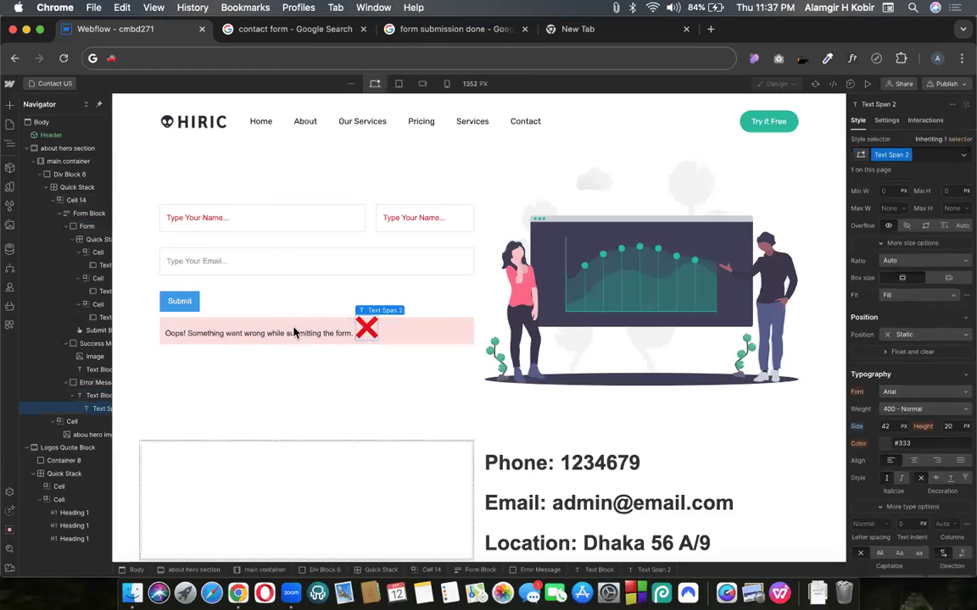
left_click_drag(167, 331, 168, 331)
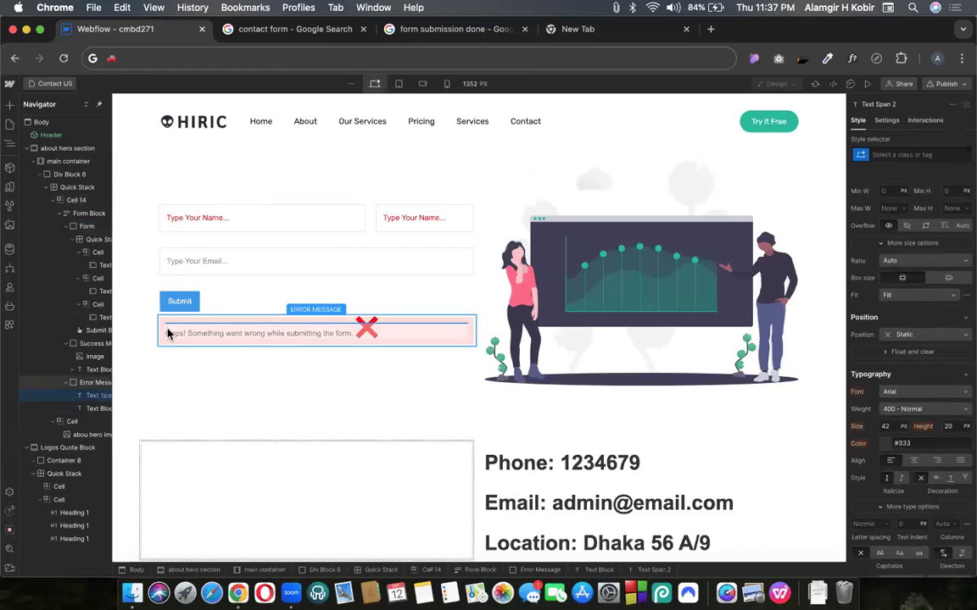
Select the Form Block and switch its state back to Normal
left_click(402, 371)
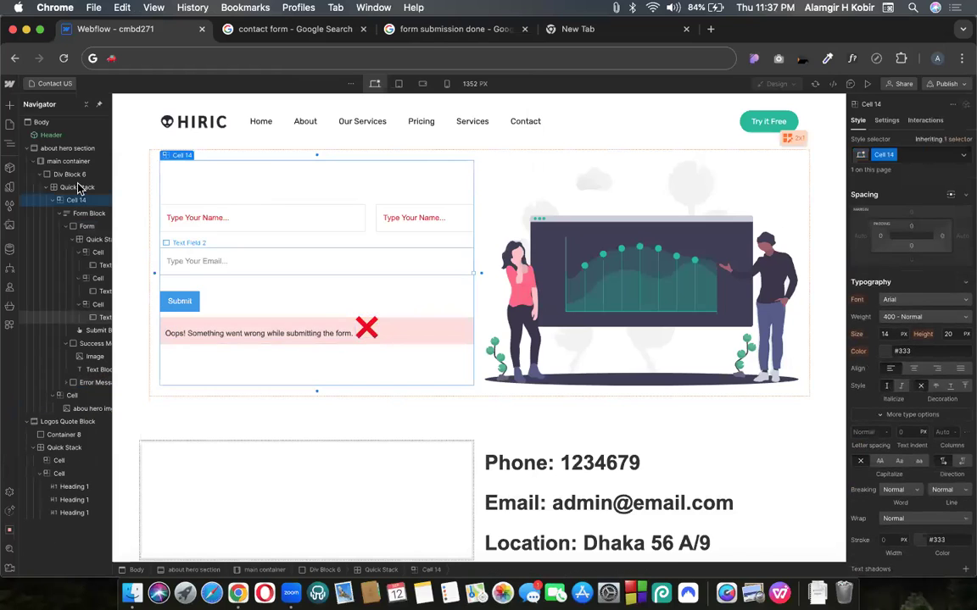
left_click(206, 190)
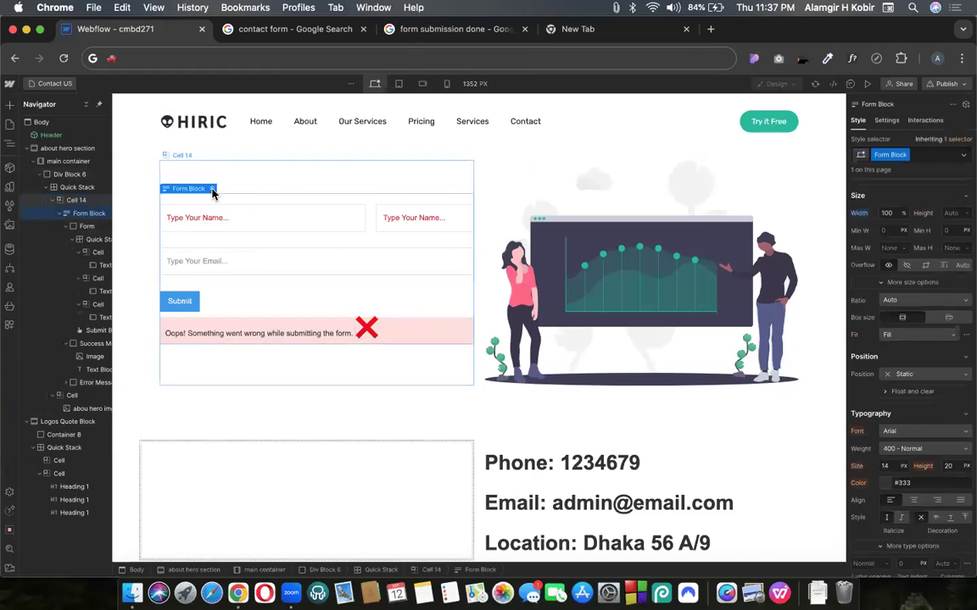
left_click(212, 188)
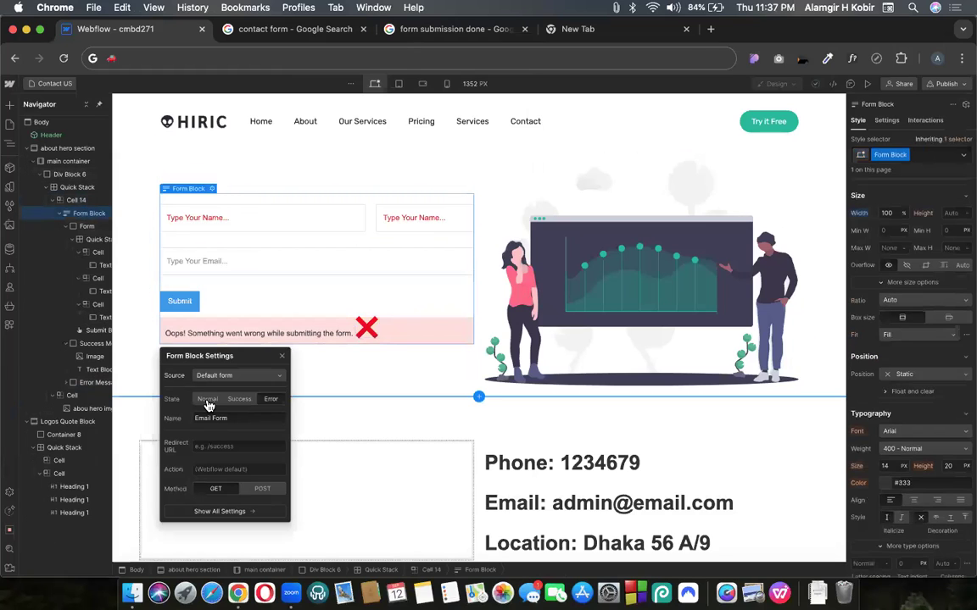
left_click(208, 399)
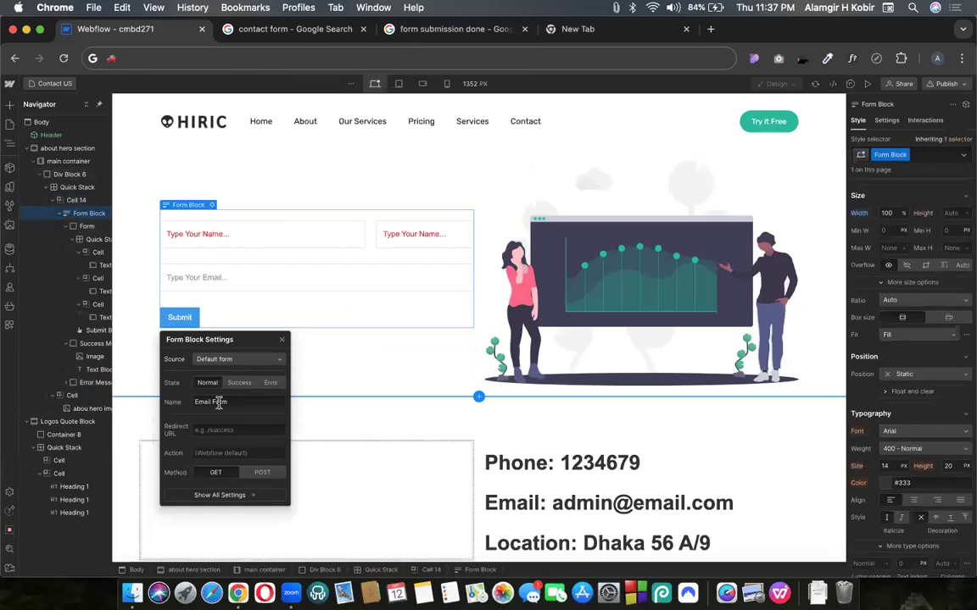
Rename the form from 'Email Form' to 'Contact Form'
triple_click(217, 404)
type("Contact form")
key("Left")
key("BackSpace")
type("F")
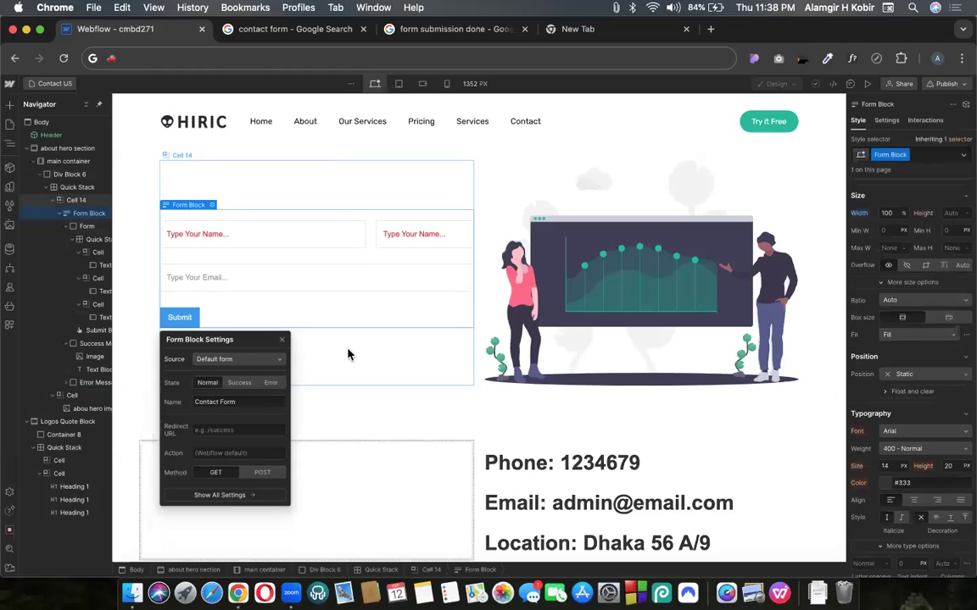
left_click(227, 430)
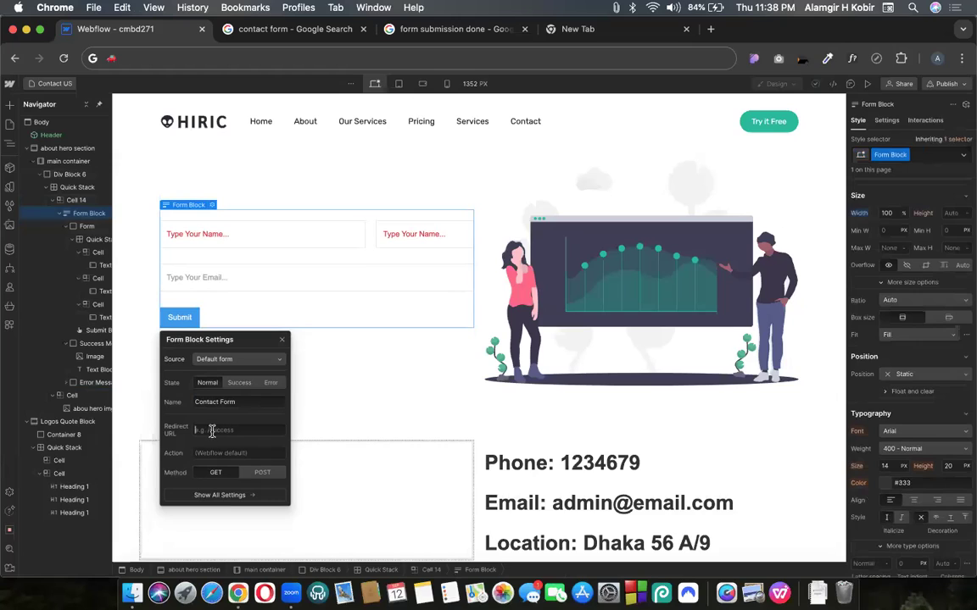
Set the redirect URL to /about, leave the method on GET, and close the form settings
type("/about")
left_click_drag(196, 429, 221, 429)
left_click(216, 474)
left_click(258, 473)
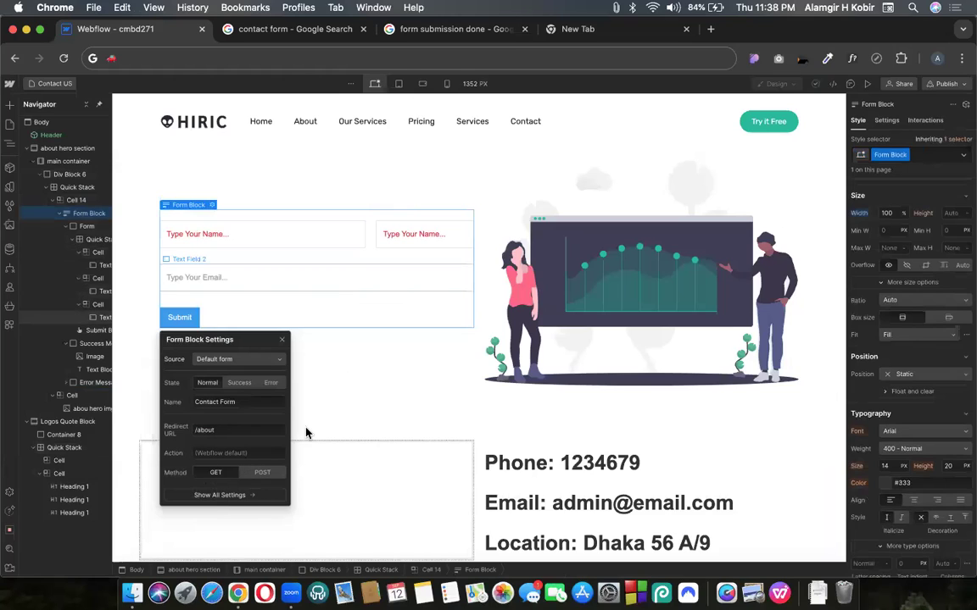
left_click(217, 473)
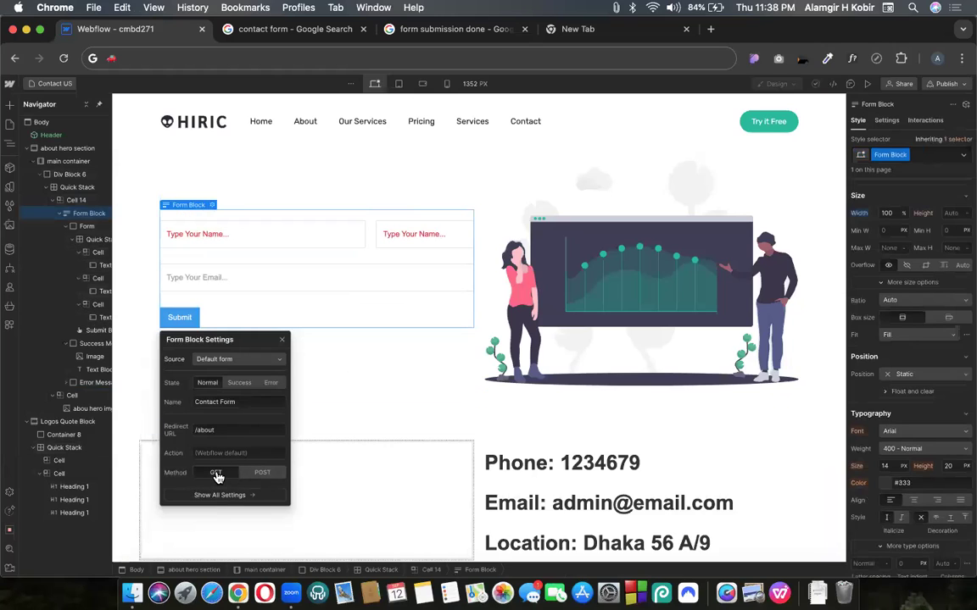
left_click(284, 340)
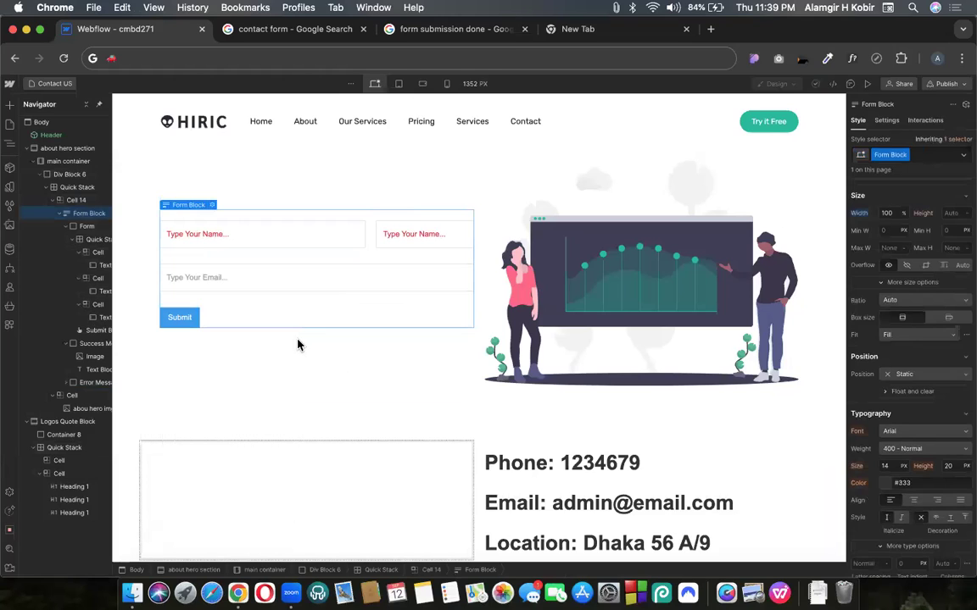
Republish to the webflow.io staging domain and go to Site settings from the W menu
left_click(947, 84)
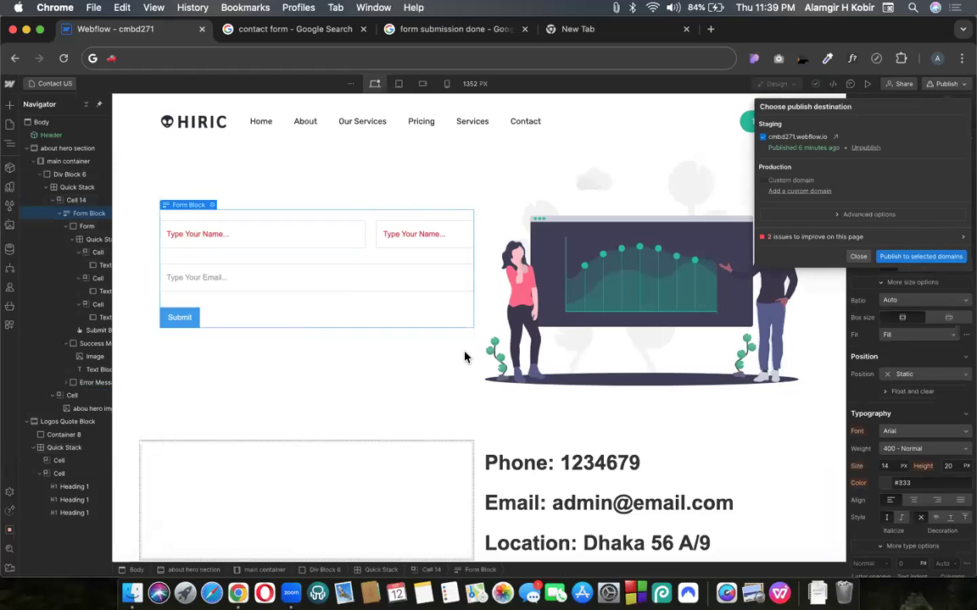
left_click(325, 337)
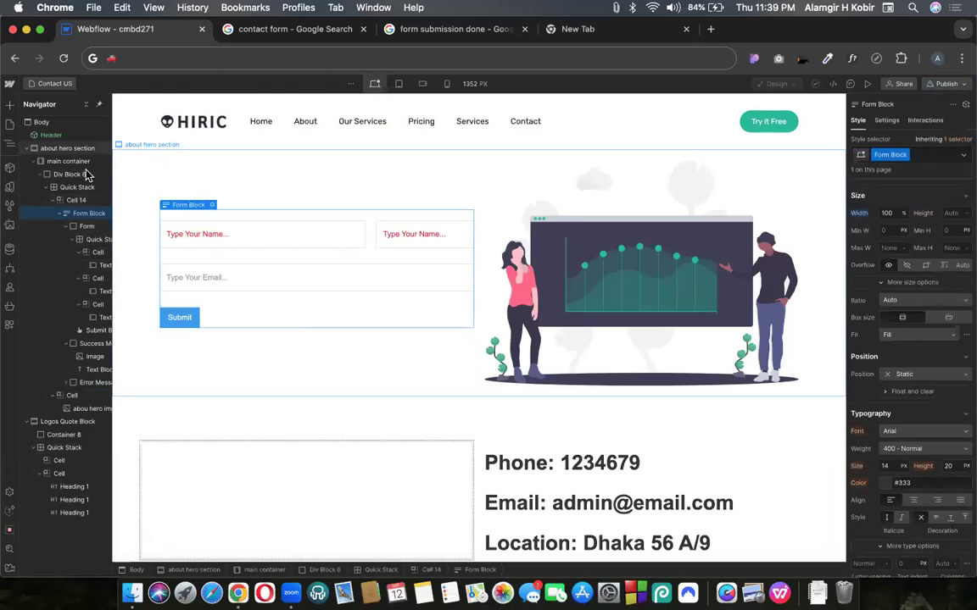
left_click(9, 83)
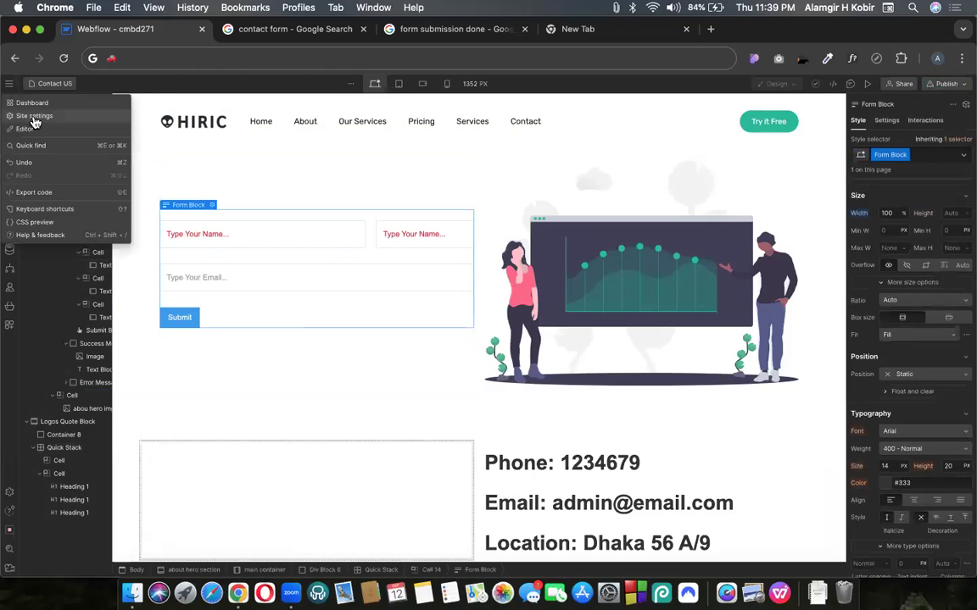
left_click(34, 118)
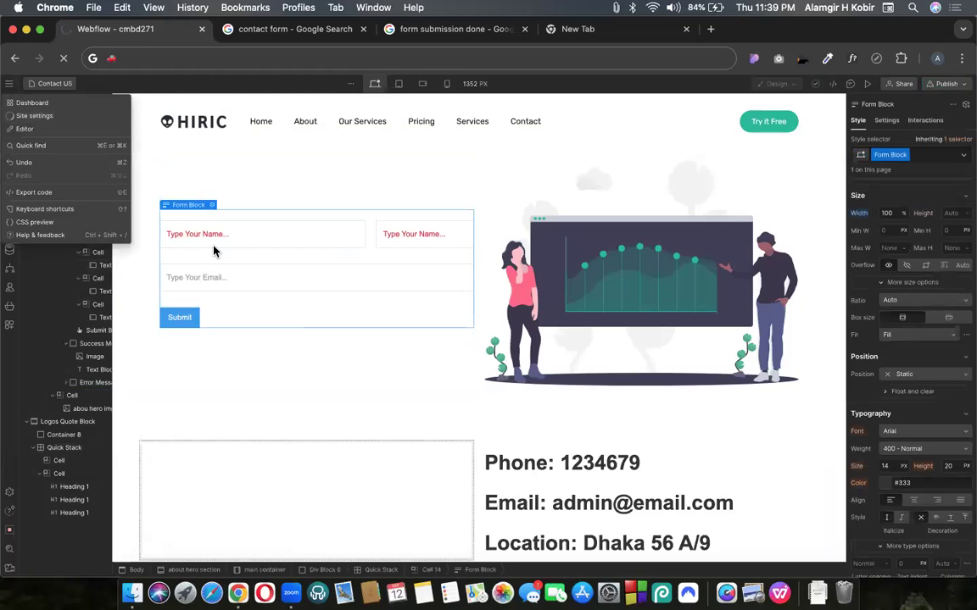
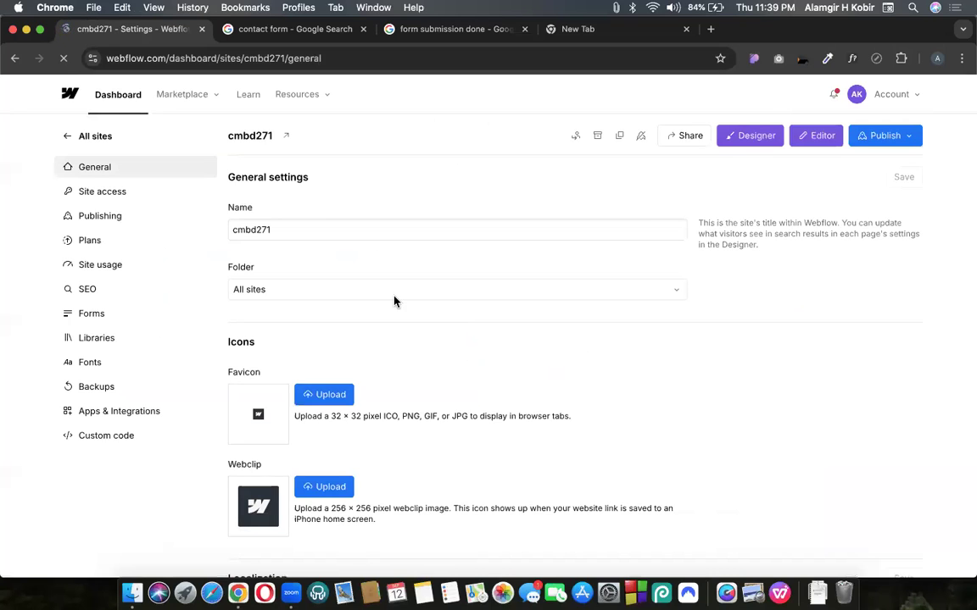
Open the Forms settings for site cmbd271, then its Publishing settings
scroll(140, 165, "down", 1)
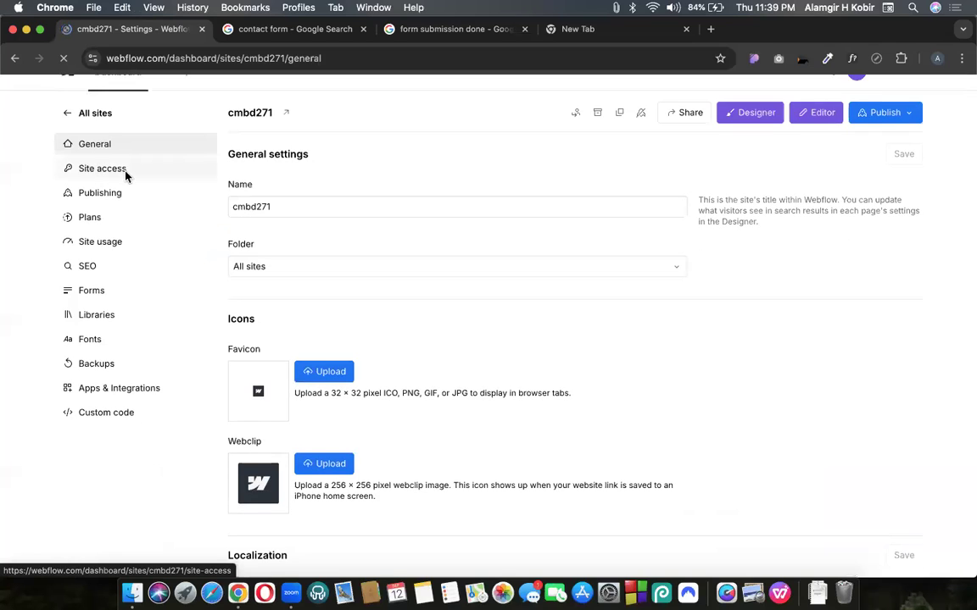
left_click(87, 291)
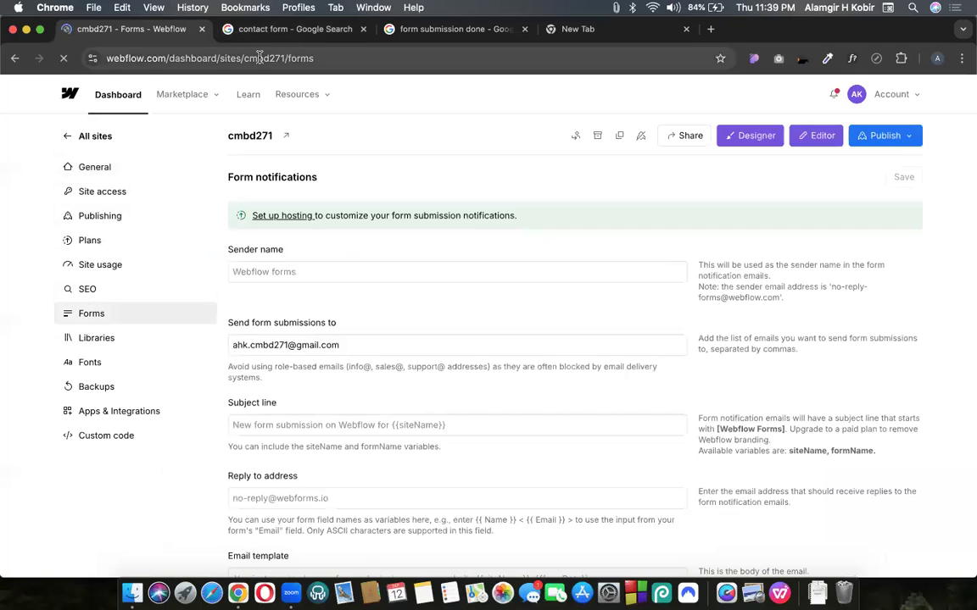
left_click_drag(273, 58, 318, 58)
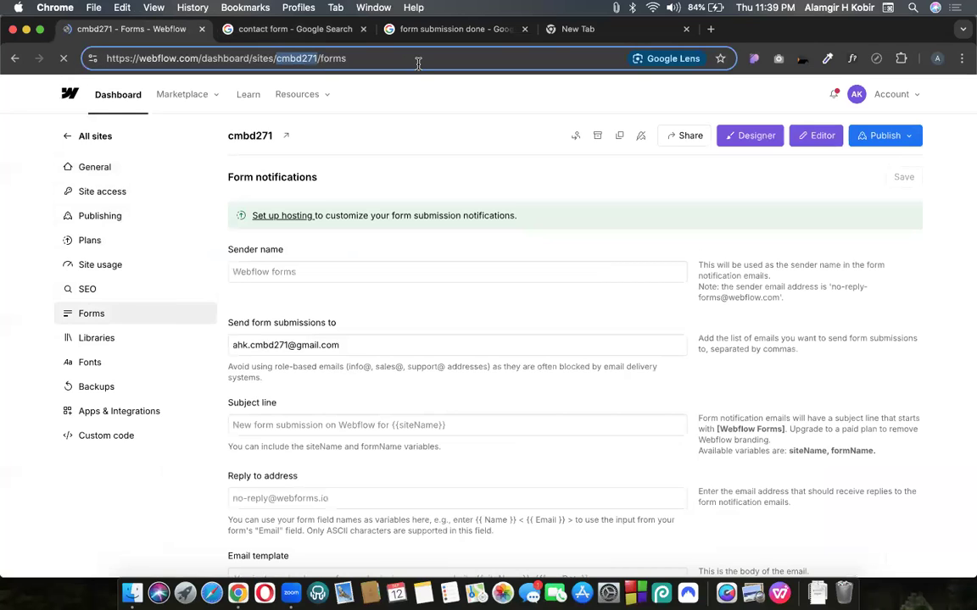
left_click(97, 216)
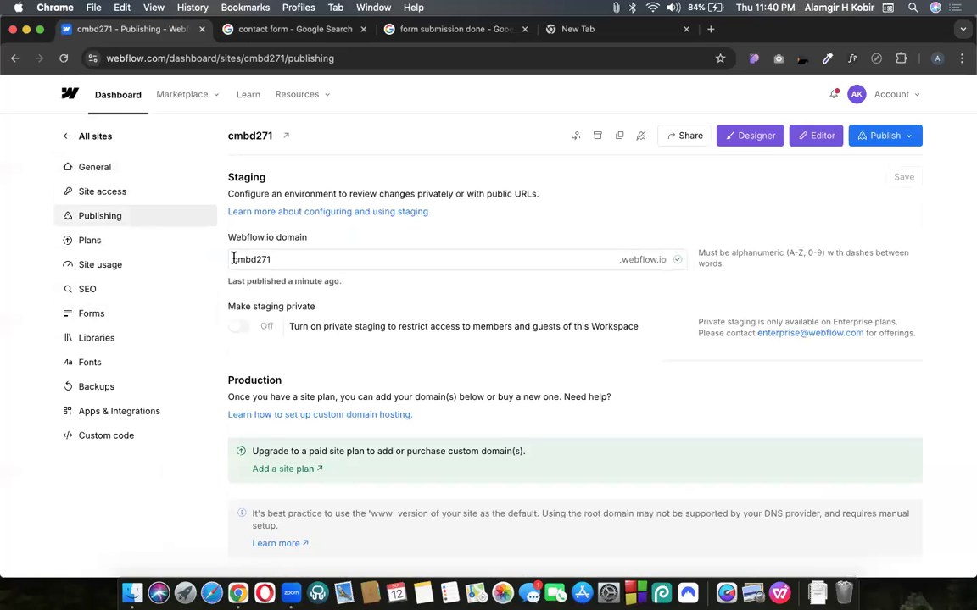
Inspect the cmbd271.webflow.io staging domain field, then return to the Forms settings
double_click(286, 259)
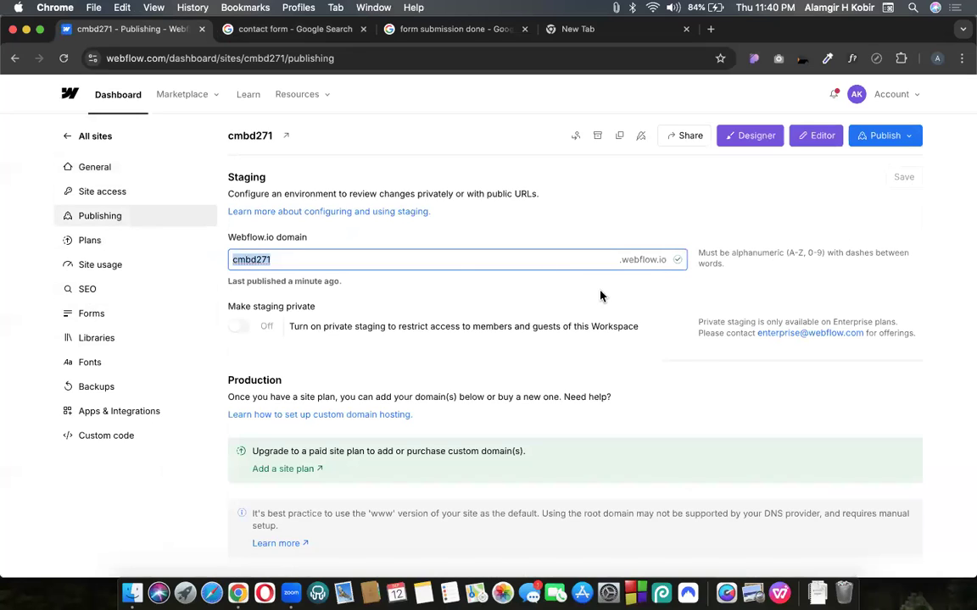
double_click(291, 261)
left_click(344, 286)
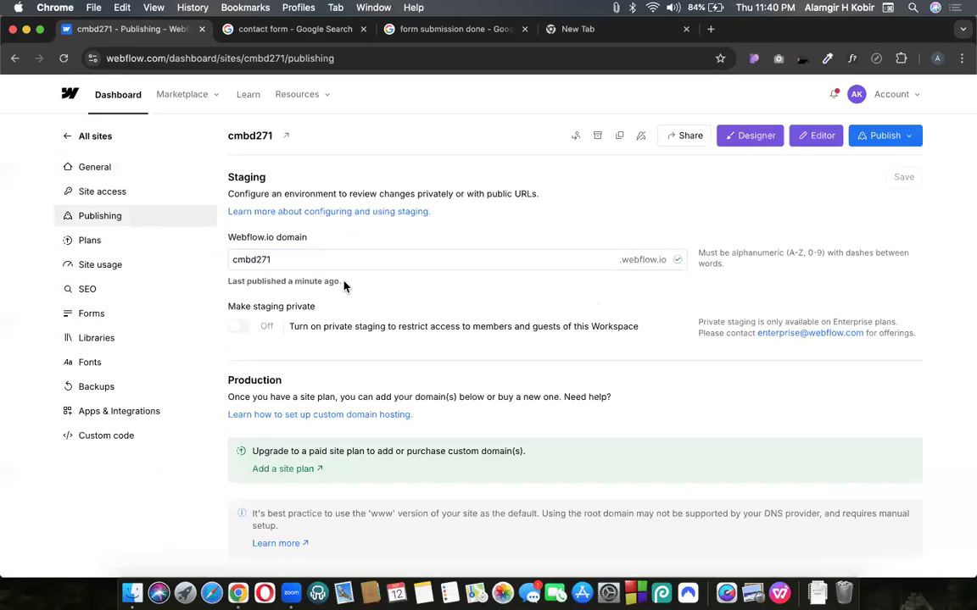
left_click(253, 260)
double_click(259, 254)
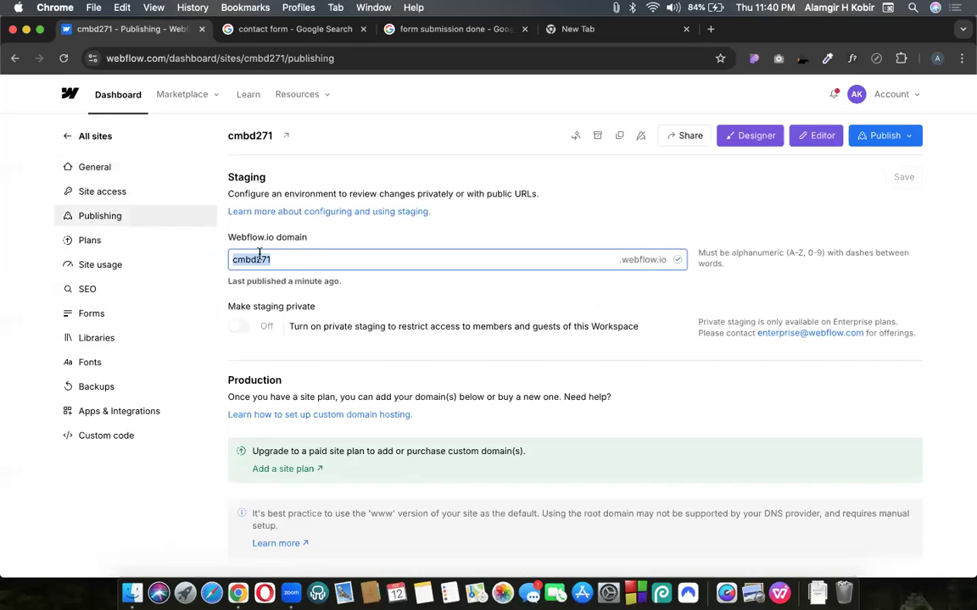
left_click(316, 254)
scroll(317, 302, "down", 1)
scroll(475, 225, "down", 2)
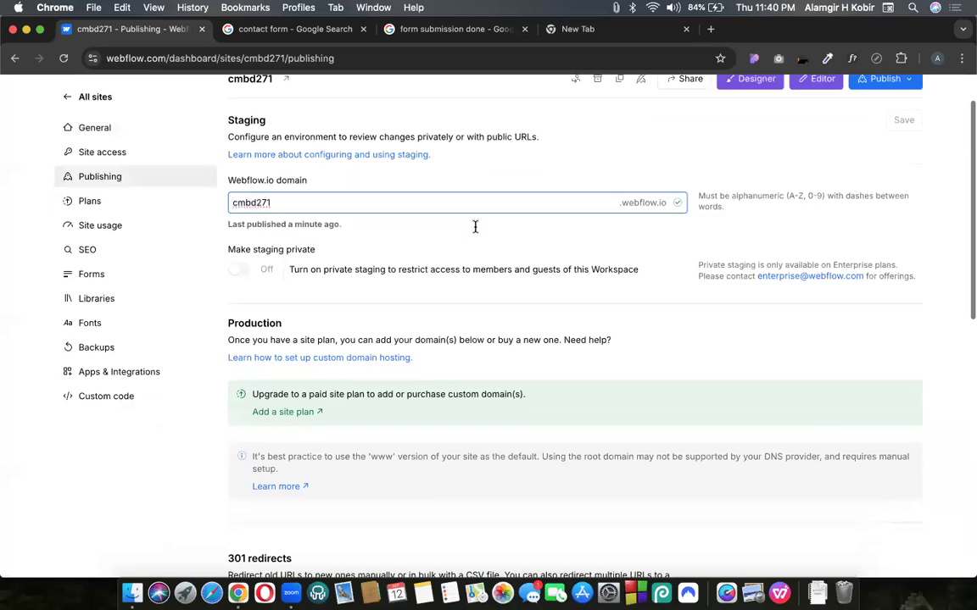
left_click(95, 275)
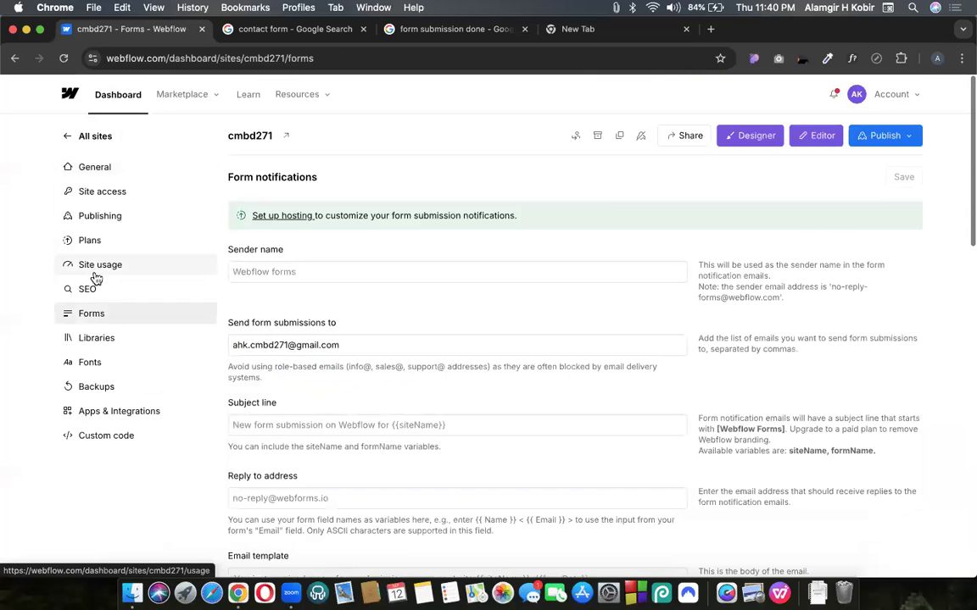
Review the Sender name field and the hosting notice in the Forms settings
left_click(276, 271)
scroll(288, 221, "down", 1)
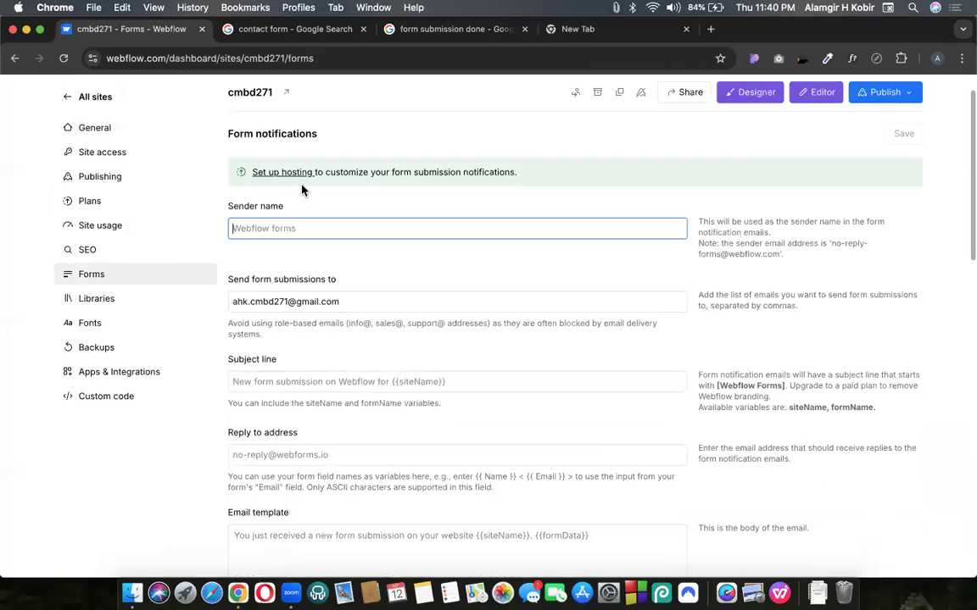
scroll(331, 399, "down", 1)
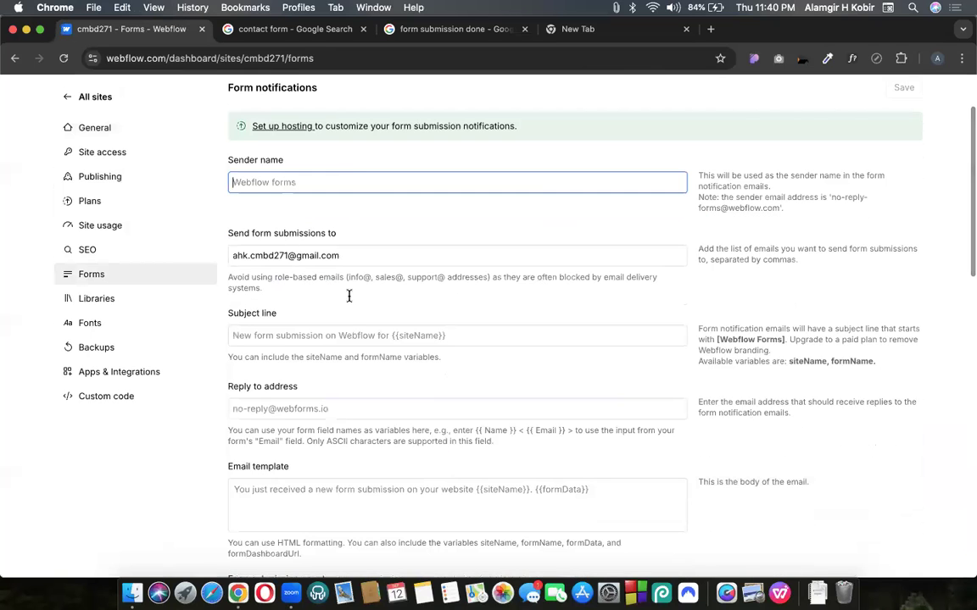
scroll(349, 328, "down", 5)
scroll(763, 283, "up", 8)
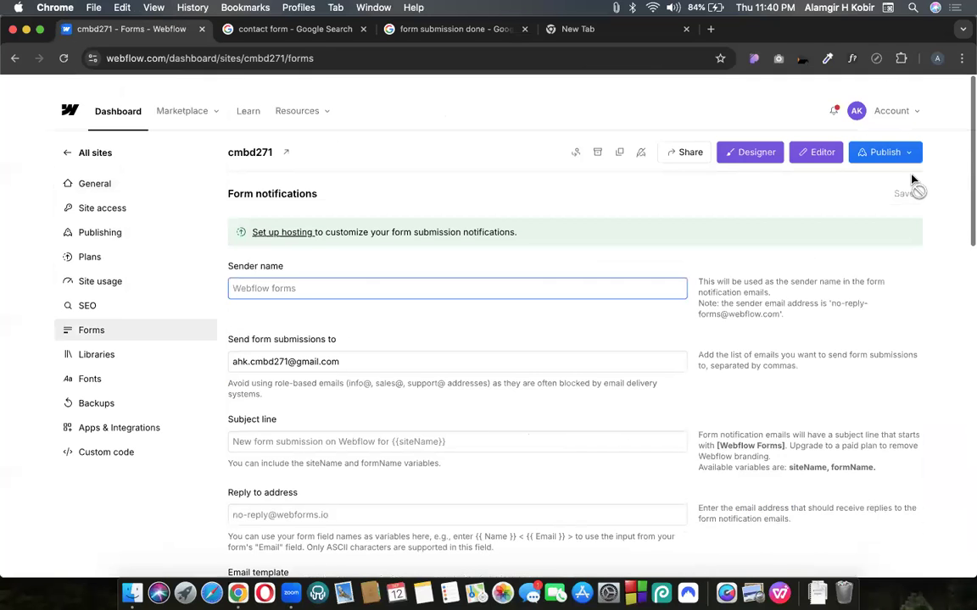
left_click(385, 217)
left_click_drag(519, 215, 235, 215)
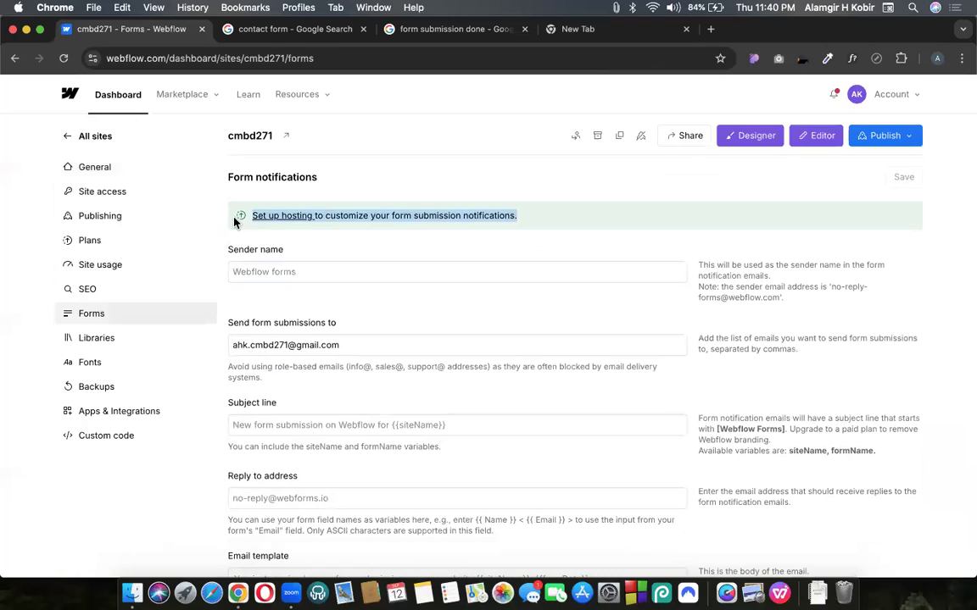
left_click(363, 243)
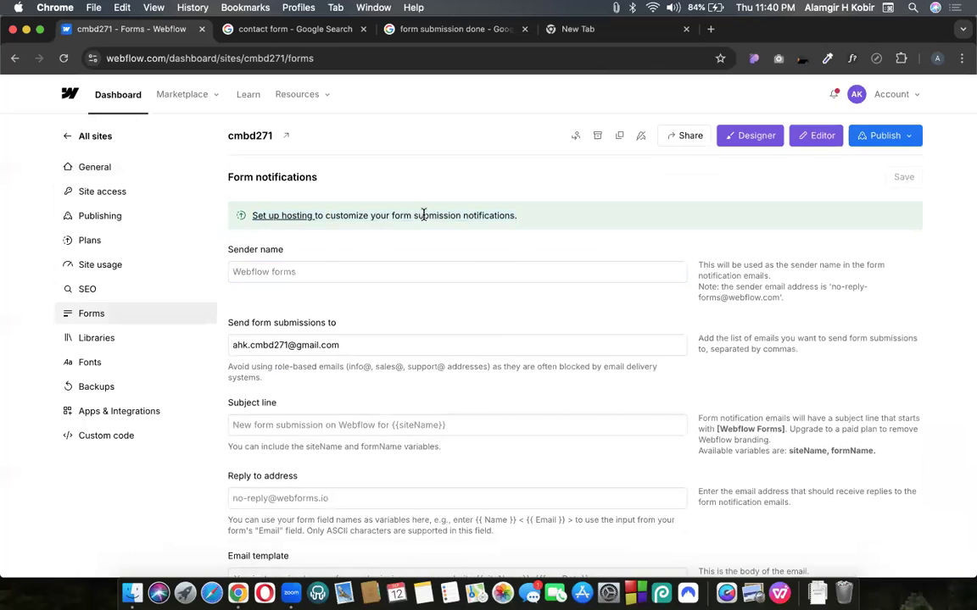
triple_click(423, 214)
left_click(477, 254)
Check the submission recipient email and confirm 0/50 form submissions received
left_click(259, 273)
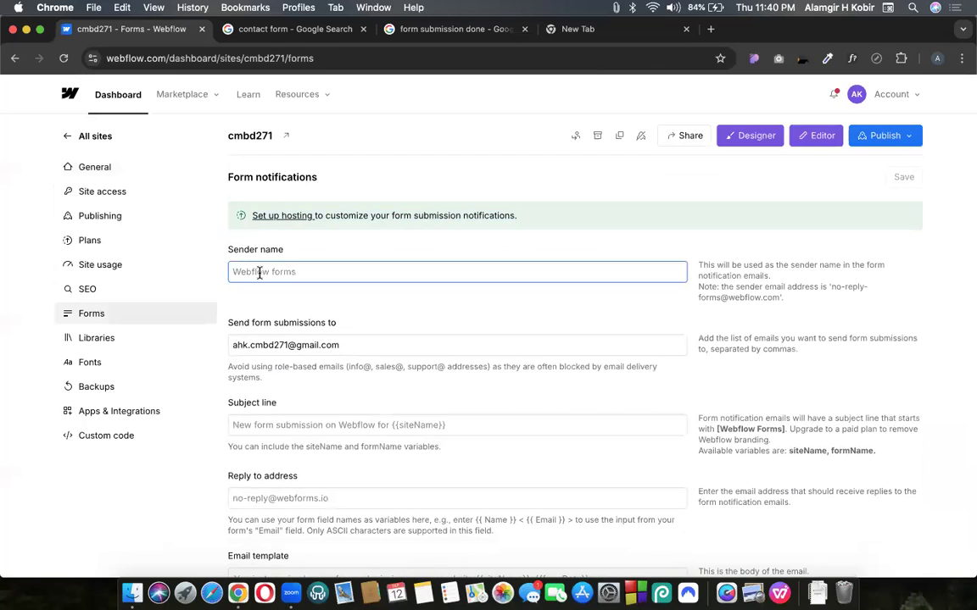
triple_click(309, 345)
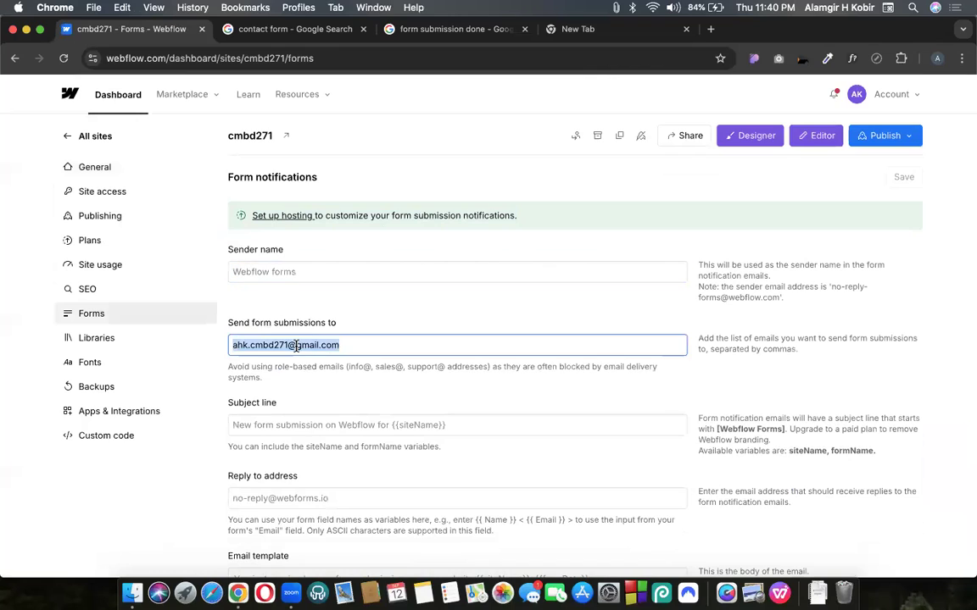
left_click(286, 343)
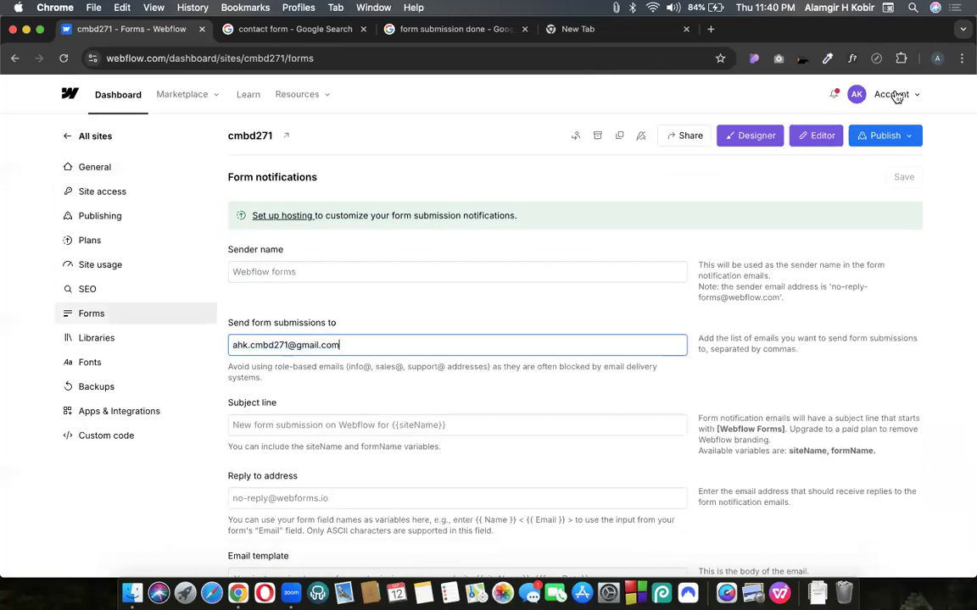
triple_click(294, 343)
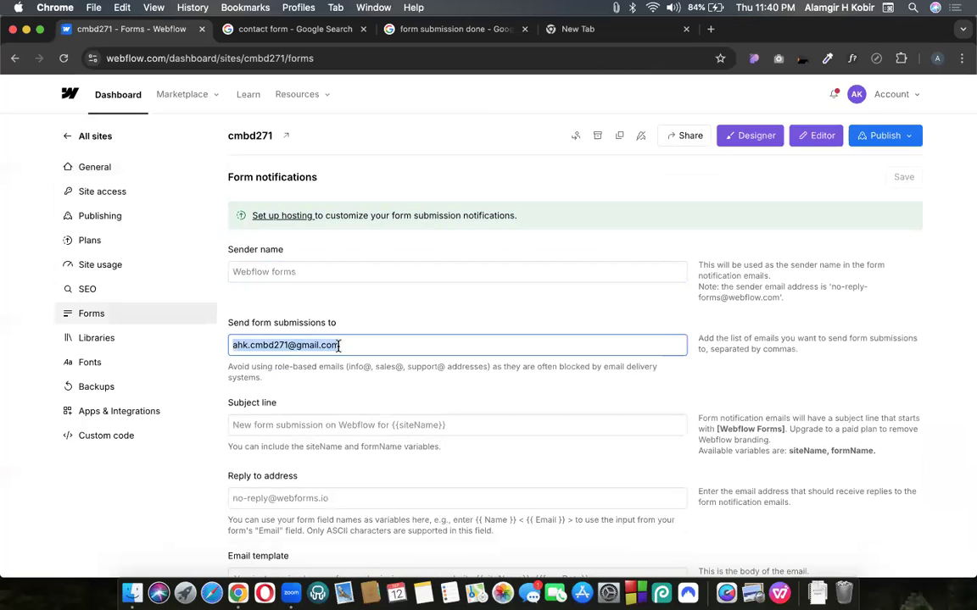
left_click(406, 357)
scroll(405, 359, "down", 7)
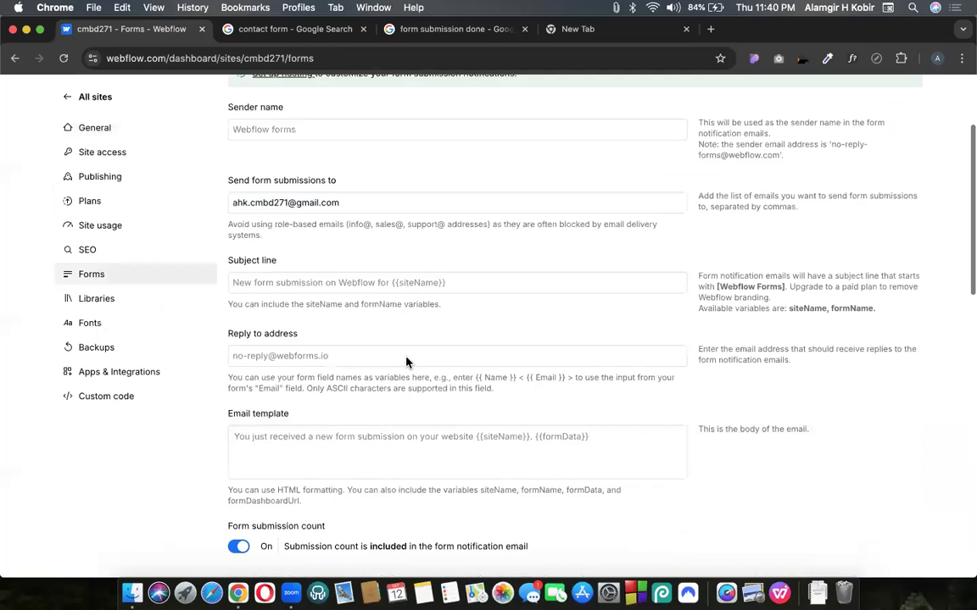
scroll(406, 358, "down", 6)
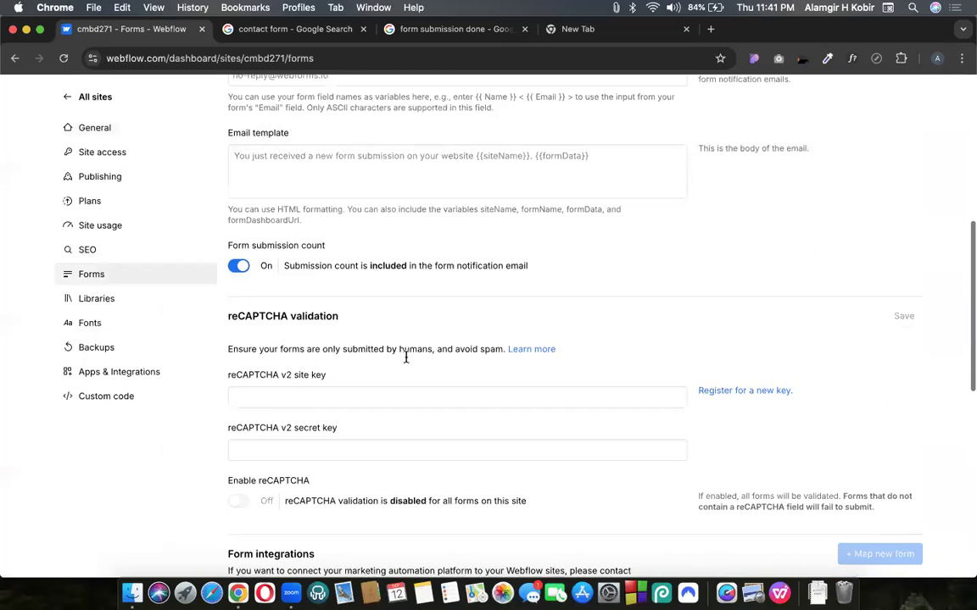
scroll(406, 363, "down", 10)
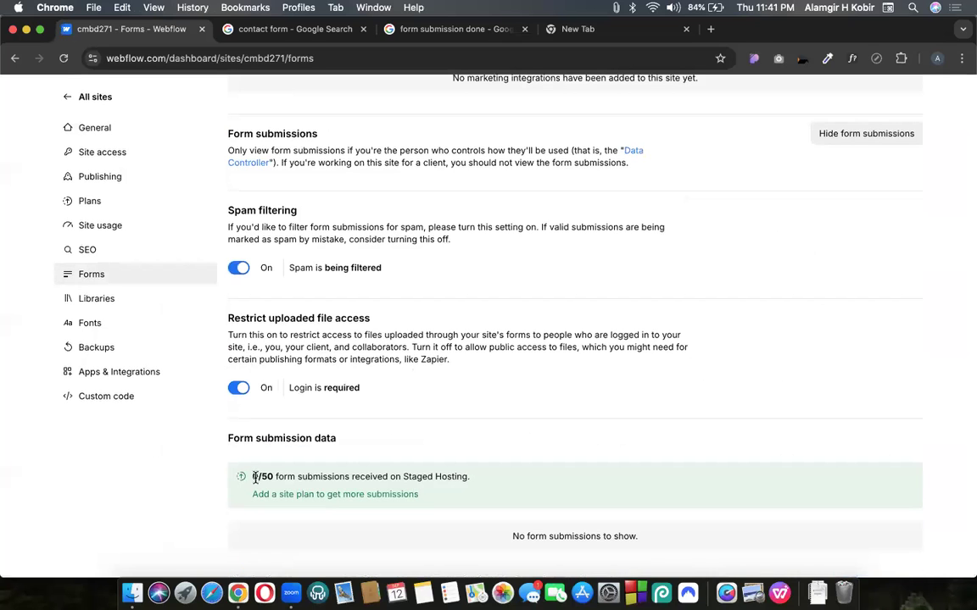
left_click_drag(247, 477, 454, 507)
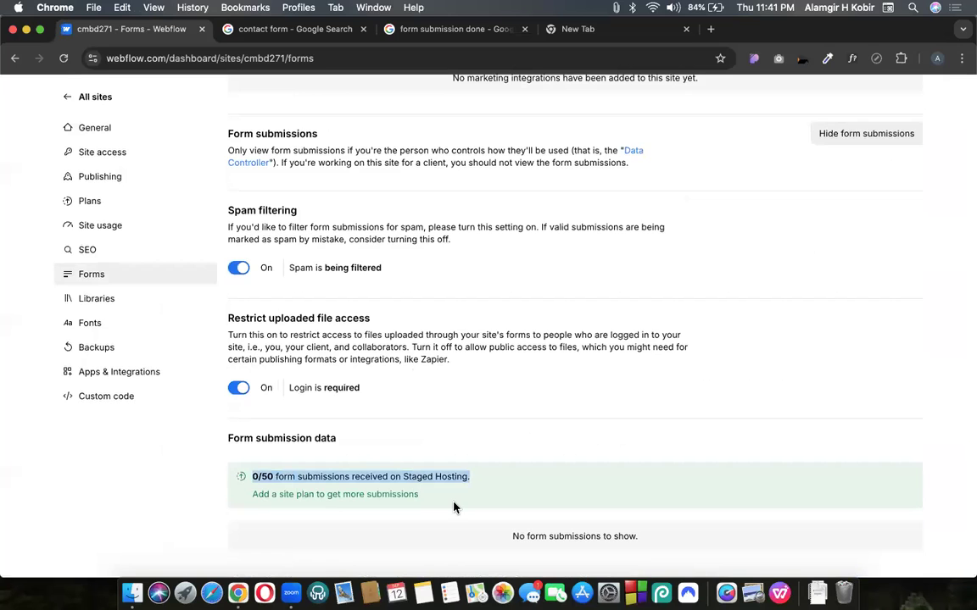
scroll(843, 254, "up", 15)
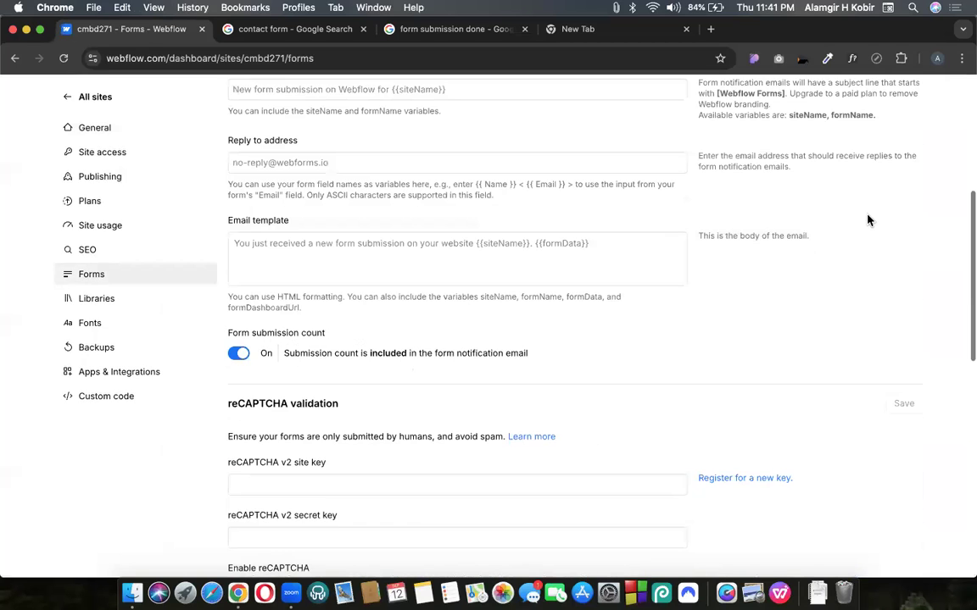
scroll(866, 221, "up", 5)
Open the cmbd271.webflow.io staging site in a new tab and load its /contact-us page
left_click(909, 138)
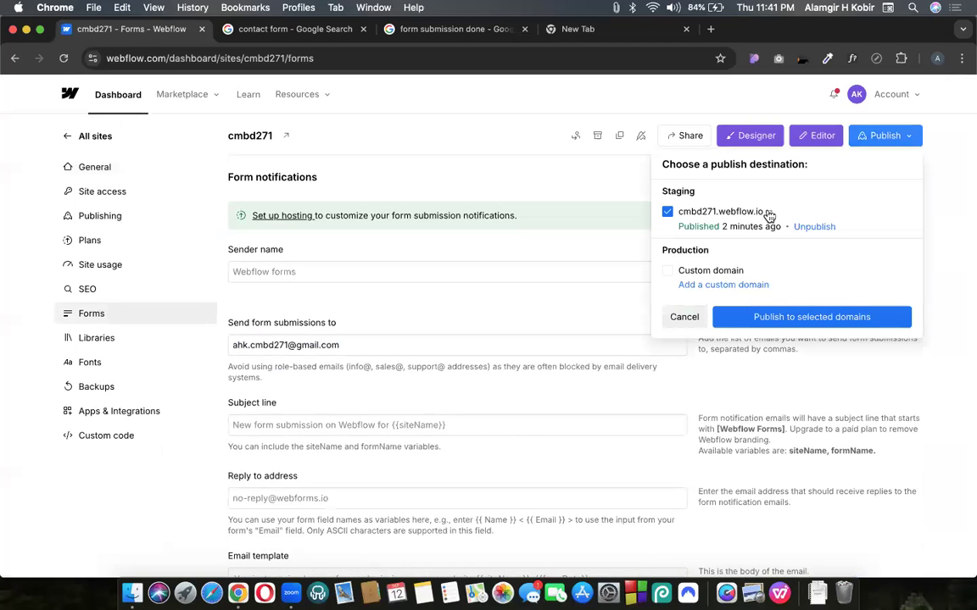
left_click(769, 213)
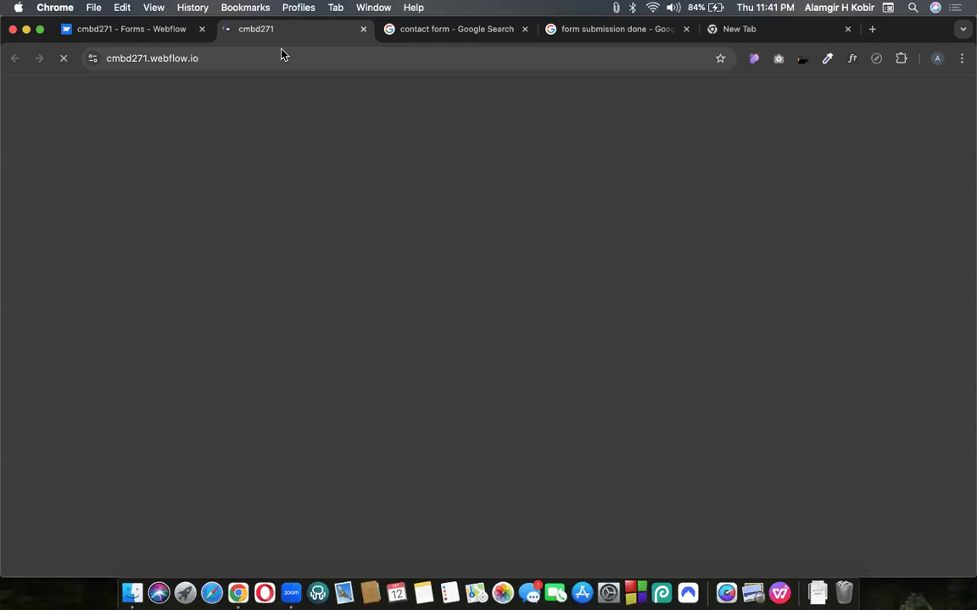
left_click(282, 55)
left_click(283, 54)
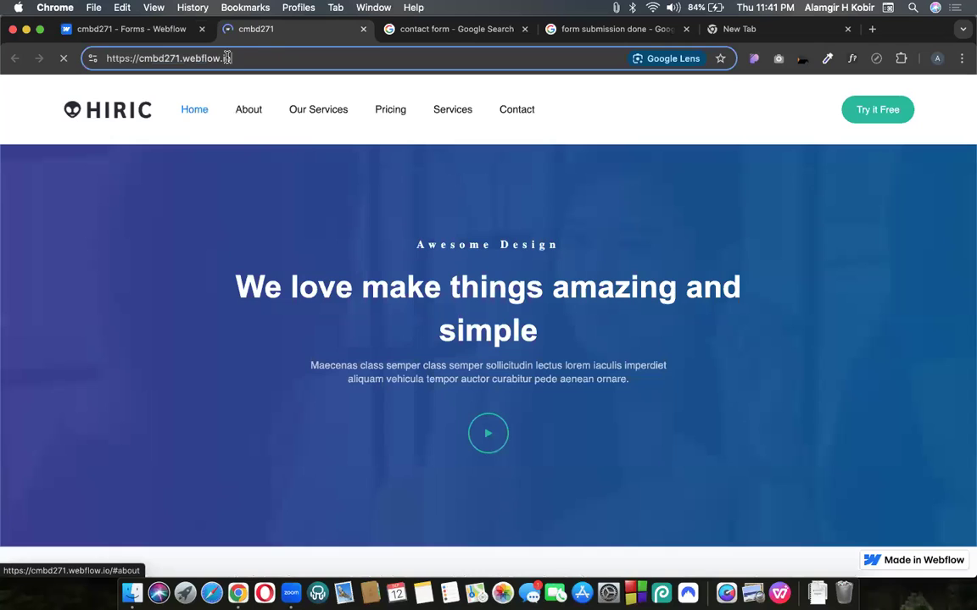
type("/")
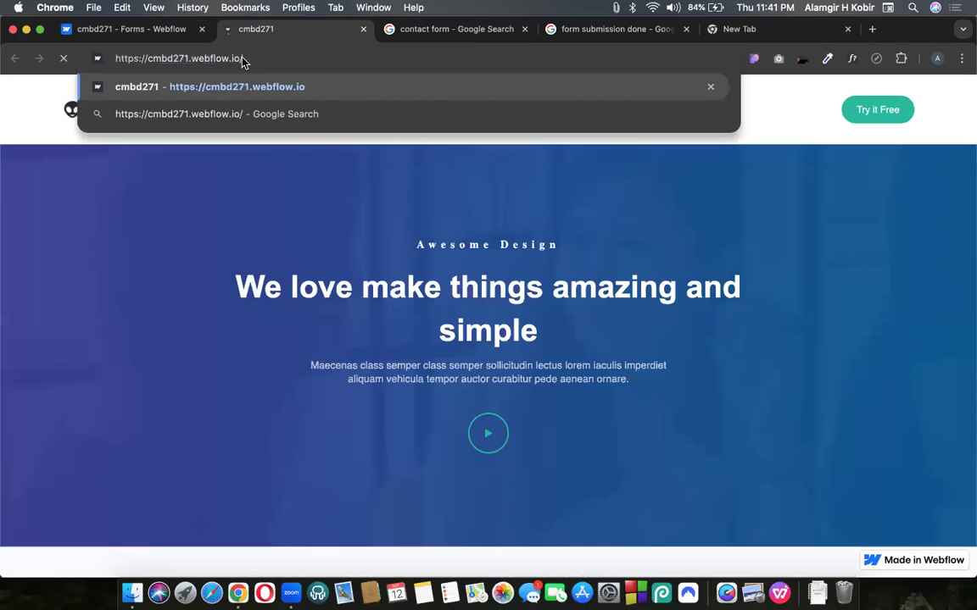
type("contact-us")
key("Return")
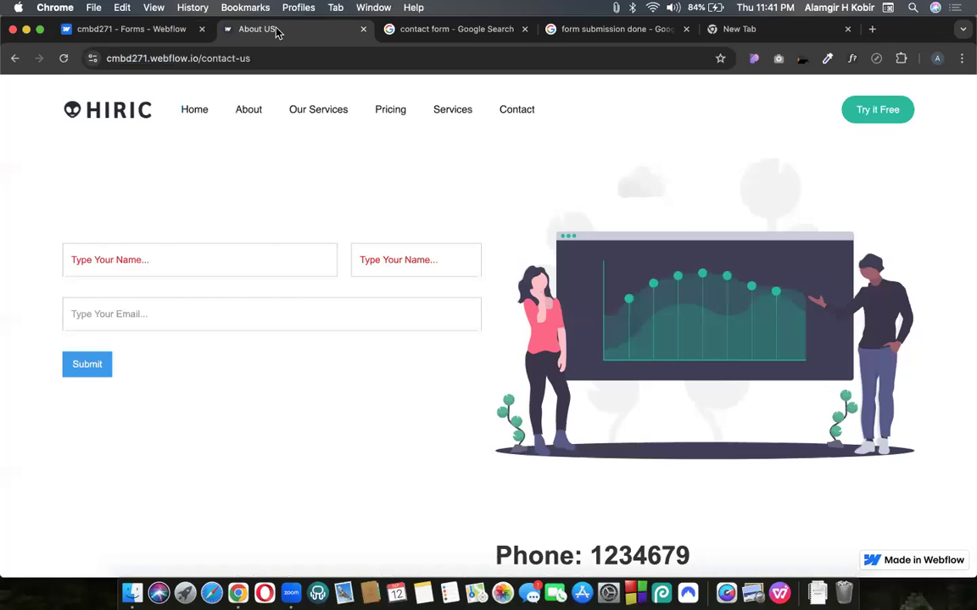
Fill the contact form with a first and last name and an edited saved email, then submit
left_click(192, 262)
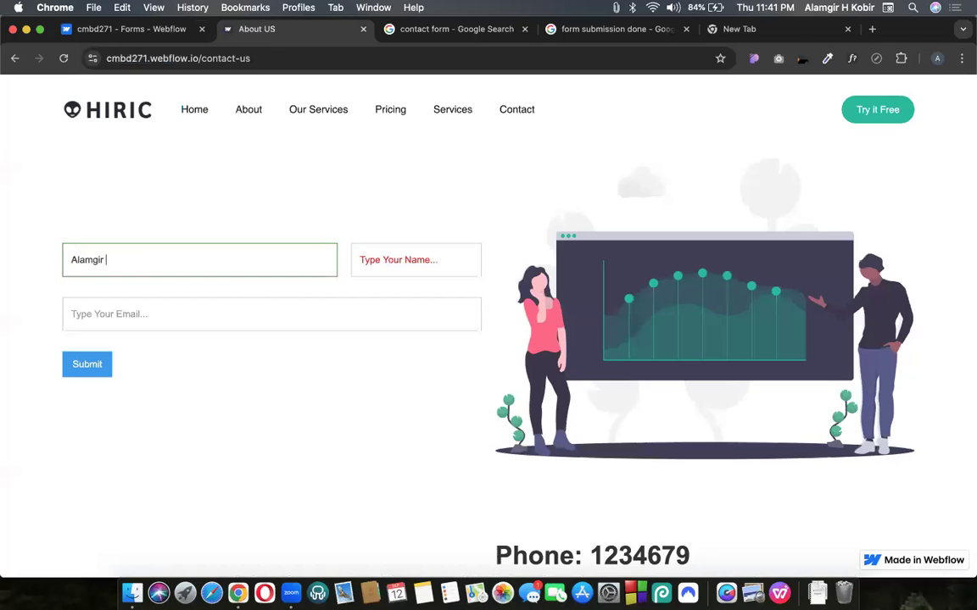
left_click(360, 260)
left_click(150, 314)
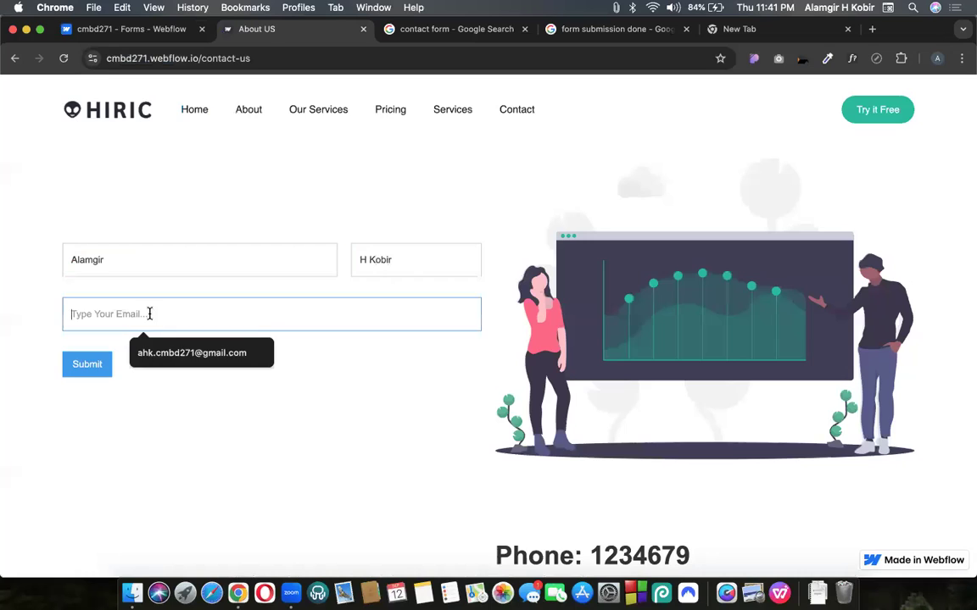
left_click(203, 358)
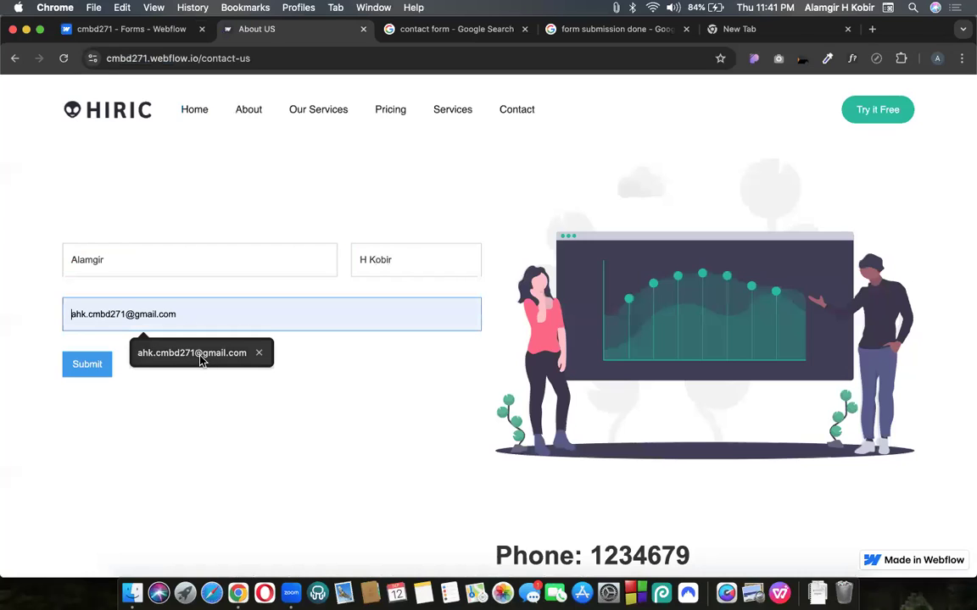
left_click(128, 316)
key("BackSpace")
key("BackSpace")
type("66")
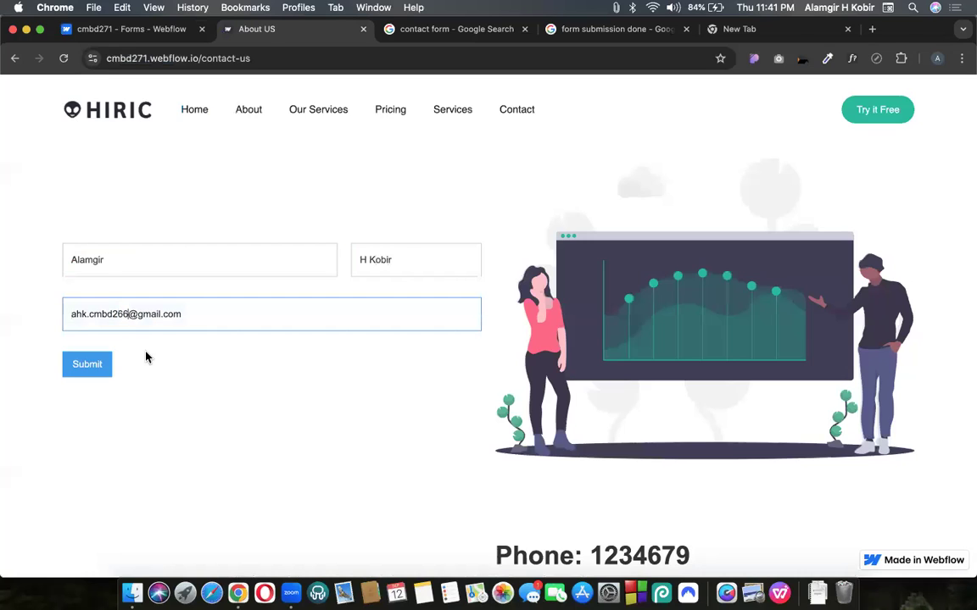
left_click(97, 366)
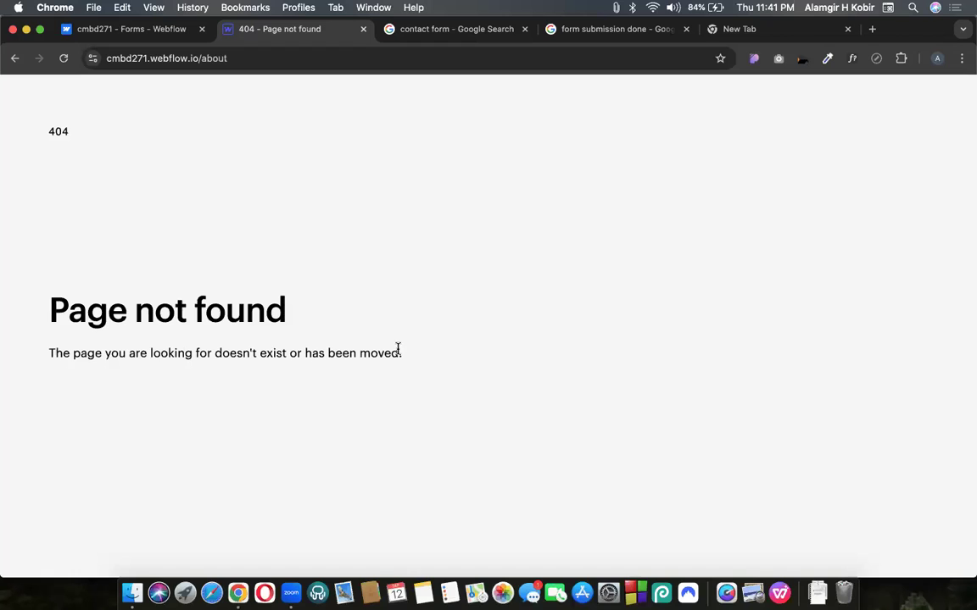
Confirm the /about redirect shows Page not found, then show the contact form image search with bookmarks bar
left_click_drag(408, 362, 55, 308)
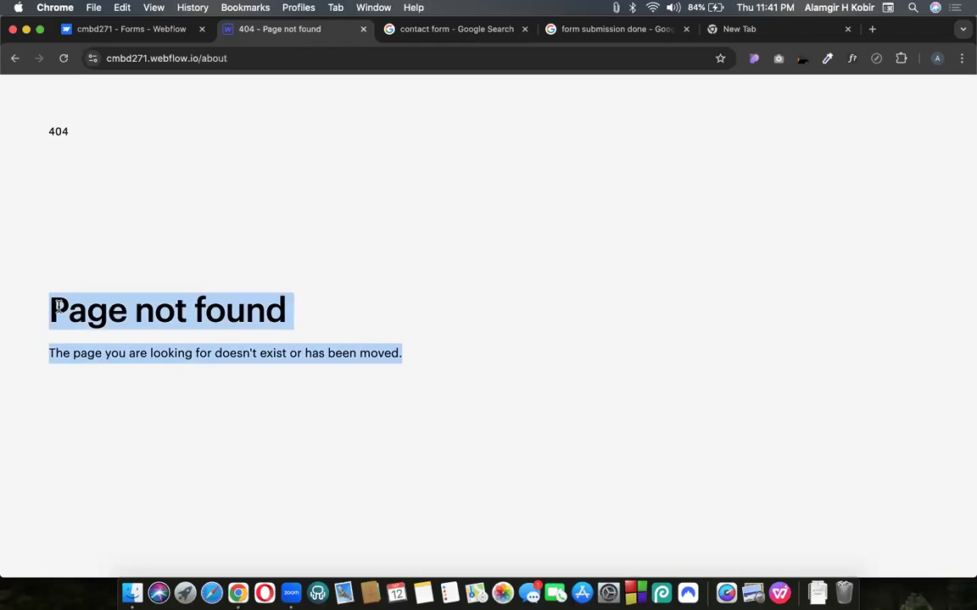
left_click(311, 289)
left_click(197, 53)
left_click_drag(231, 59, 260, 60)
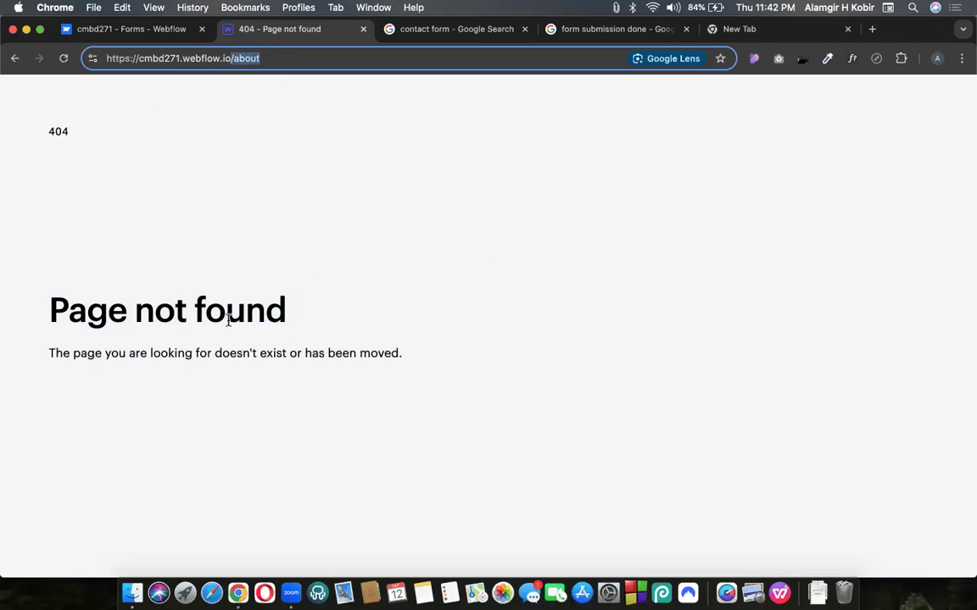
left_click(401, 35)
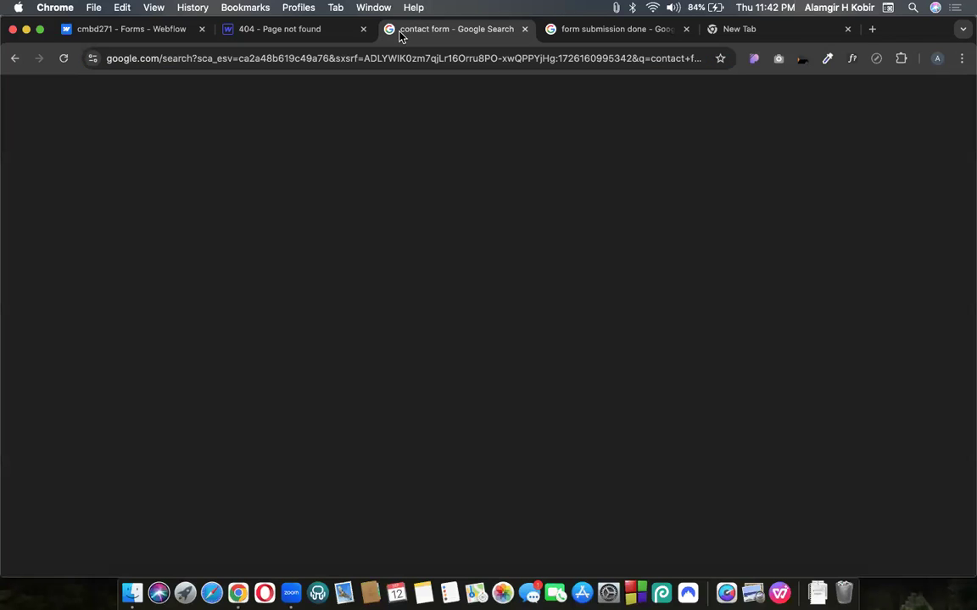
key("super+shift+b")
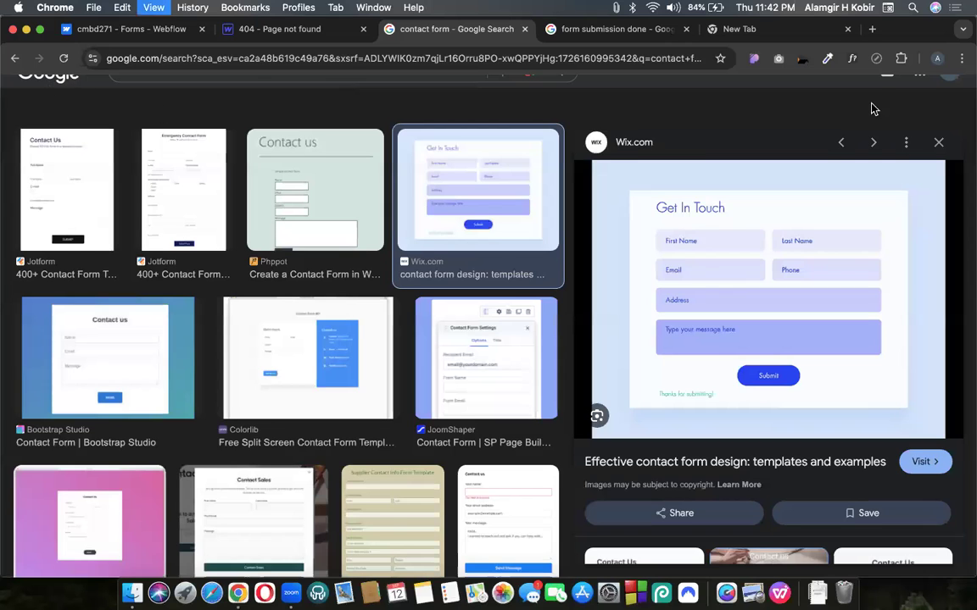
From the Google search page, open the Google apps grid and launch Gmail
scroll(746, 136, "up", 3)
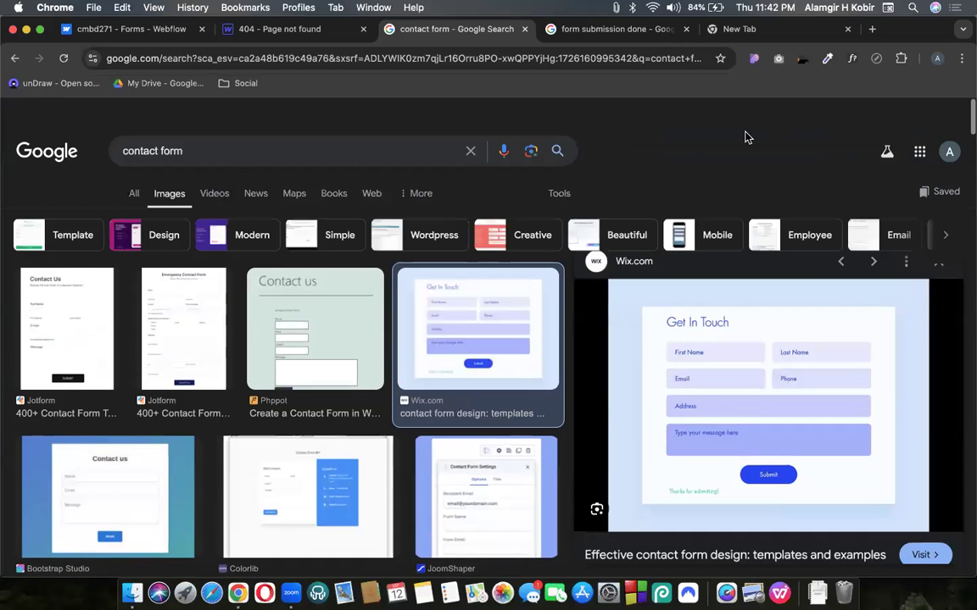
left_click(948, 133)
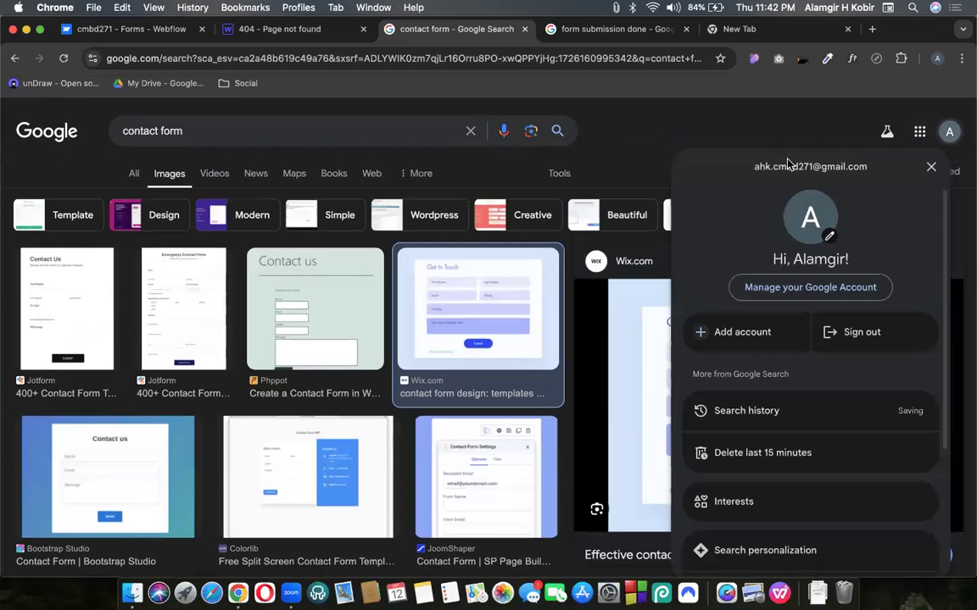
scroll(774, 233, "down", 1)
left_click(919, 131)
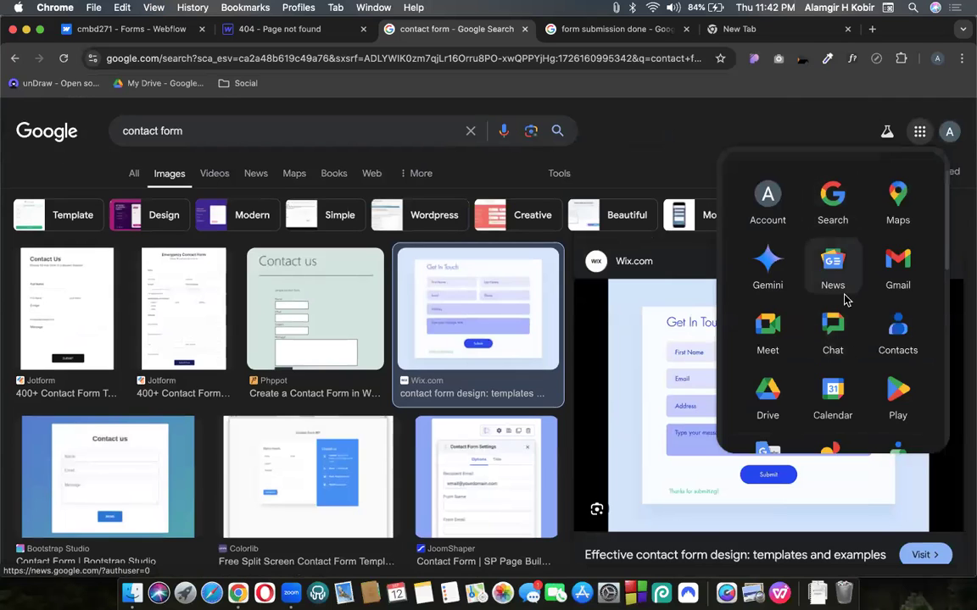
scroll(833, 312, "down", 5)
scroll(833, 352, "down", 3)
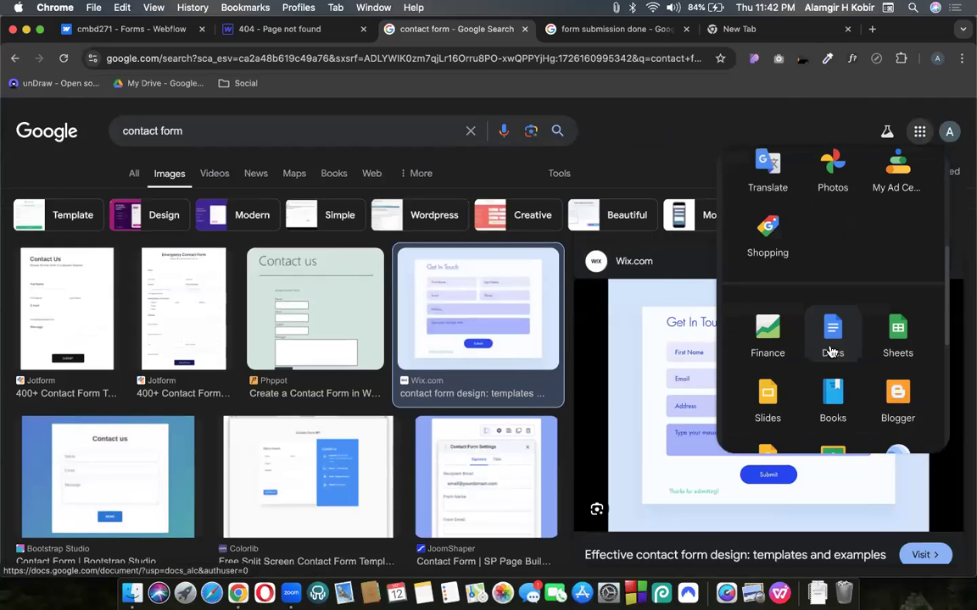
scroll(838, 212, "up", 8)
left_click(840, 209)
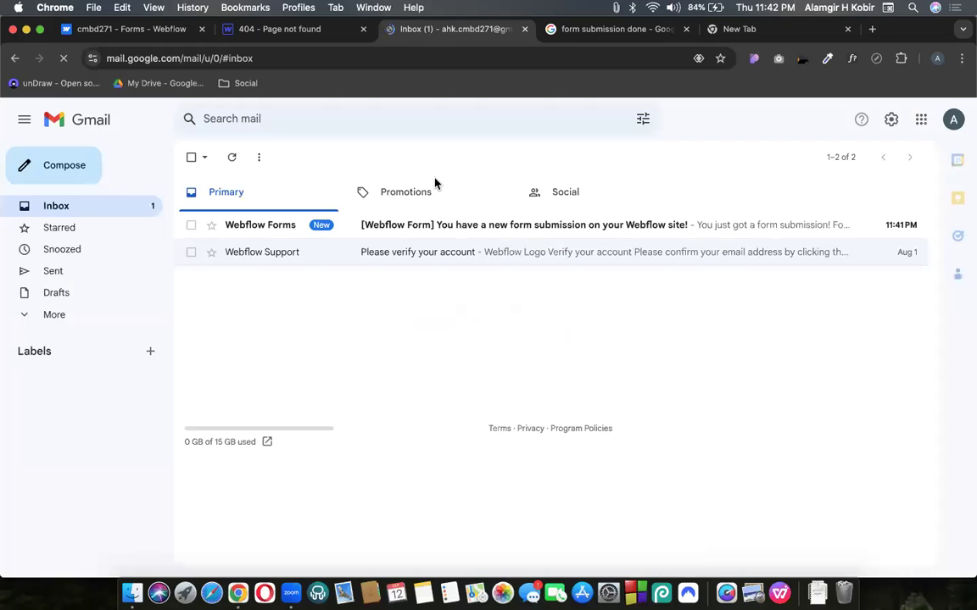
Open the Webflow Forms notification email and review the submitted name and email
left_click(359, 230)
scroll(338, 430, "down", 3)
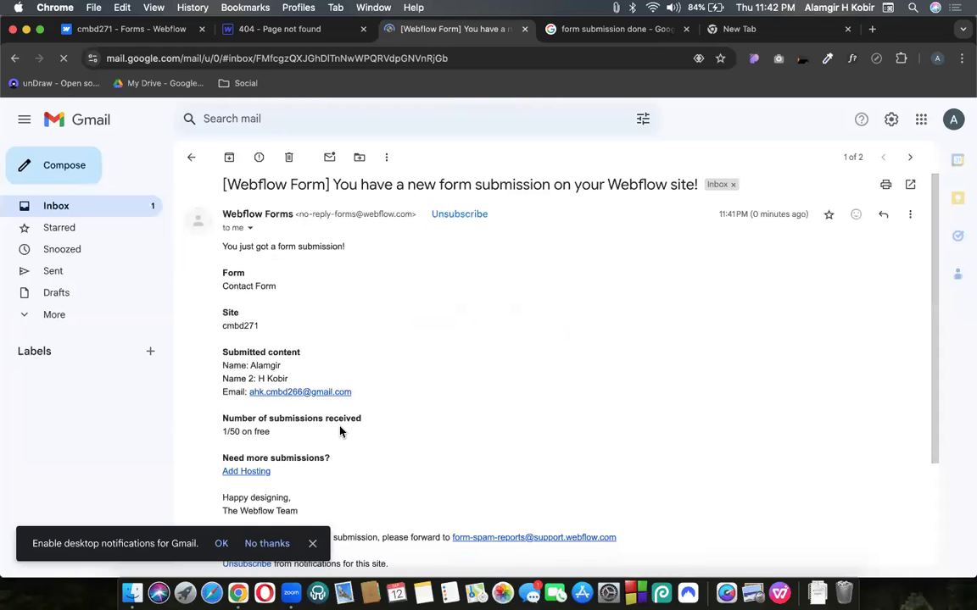
scroll(338, 430, "up", 3)
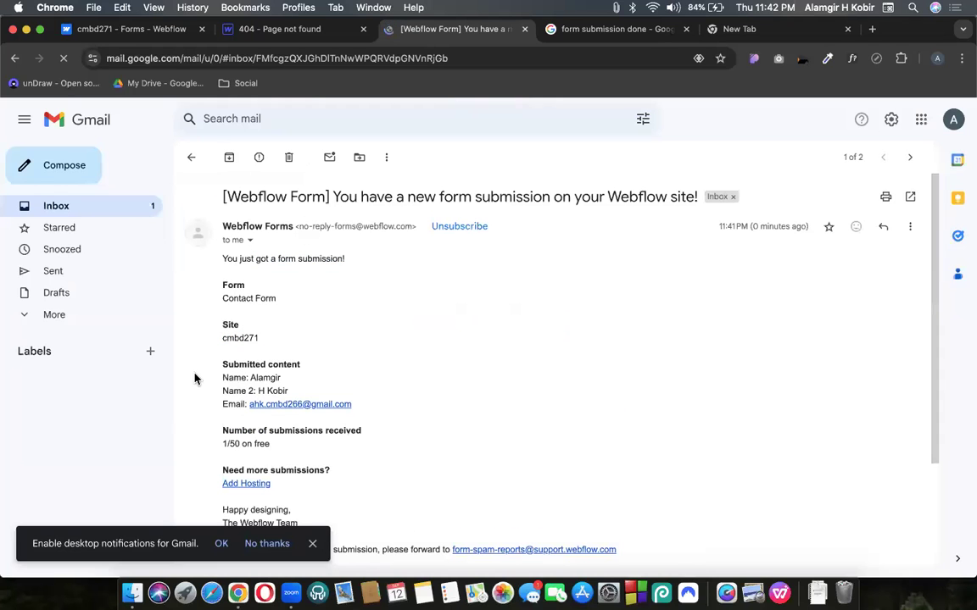
left_click_drag(194, 377, 355, 407)
left_click_drag(358, 352, 358, 352)
left_click(312, 211)
left_click_drag(350, 198, 222, 196)
Check the 1/50 submission count, then return to the cmbd271 Forms settings tab
scroll(292, 499, "down", 5)
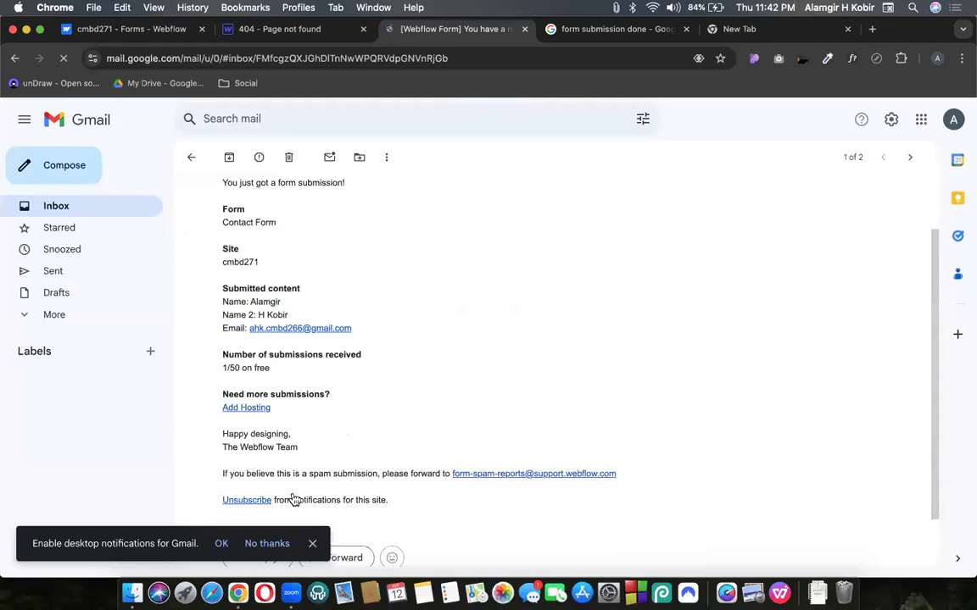
left_click_drag(263, 359, 445, 292)
left_click(277, 307)
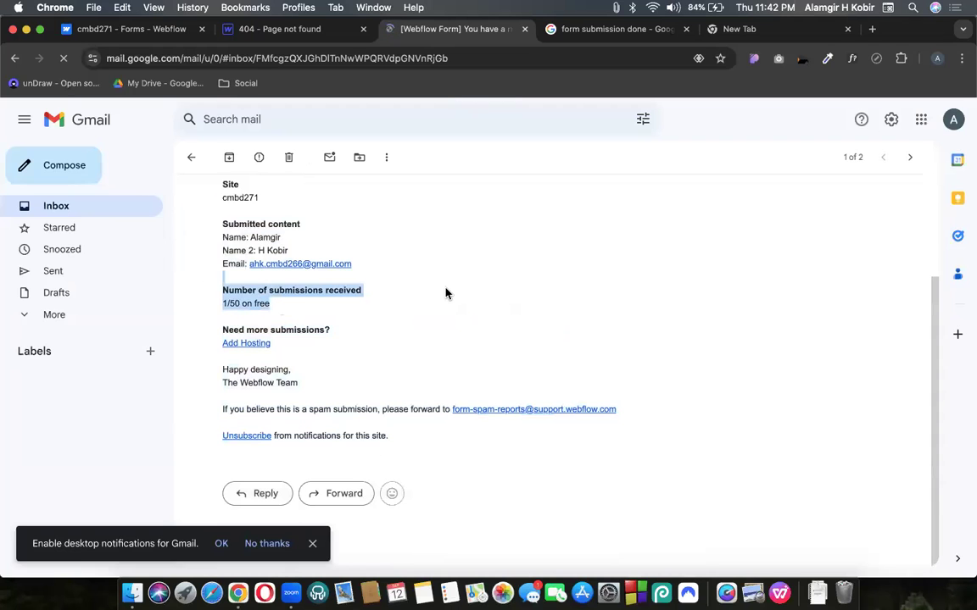
left_click(109, 33)
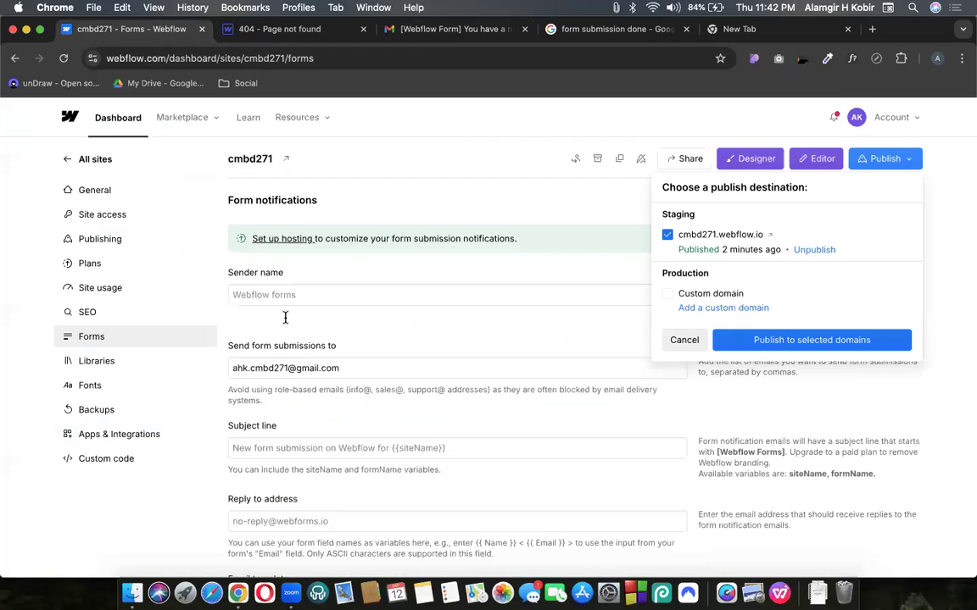
Reload the Forms settings and confirm the new Contact form submission, counted 1/50 on Staged Hosting
scroll(284, 324, "down", 10)
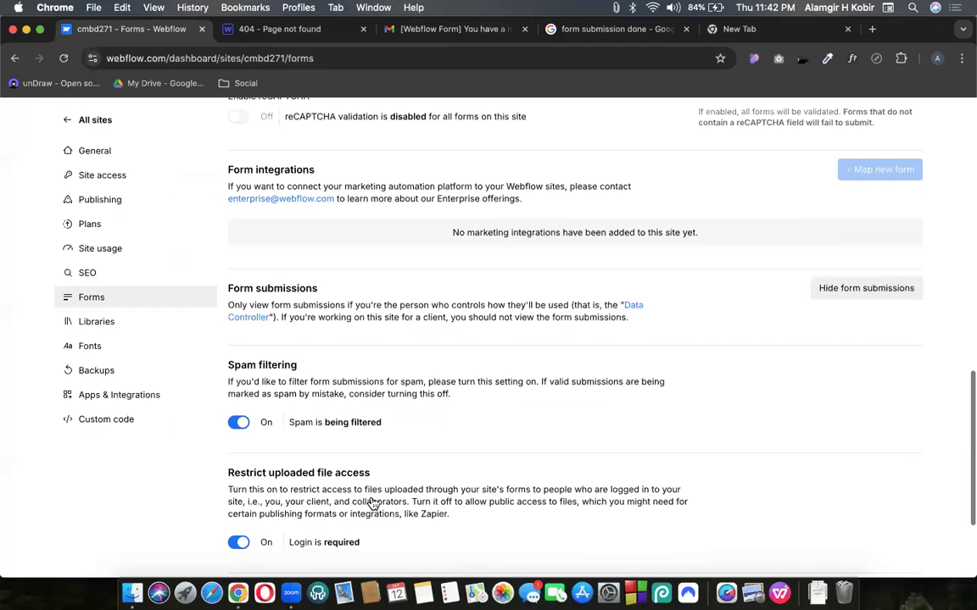
scroll(410, 457, "down", 2)
key("super+r")
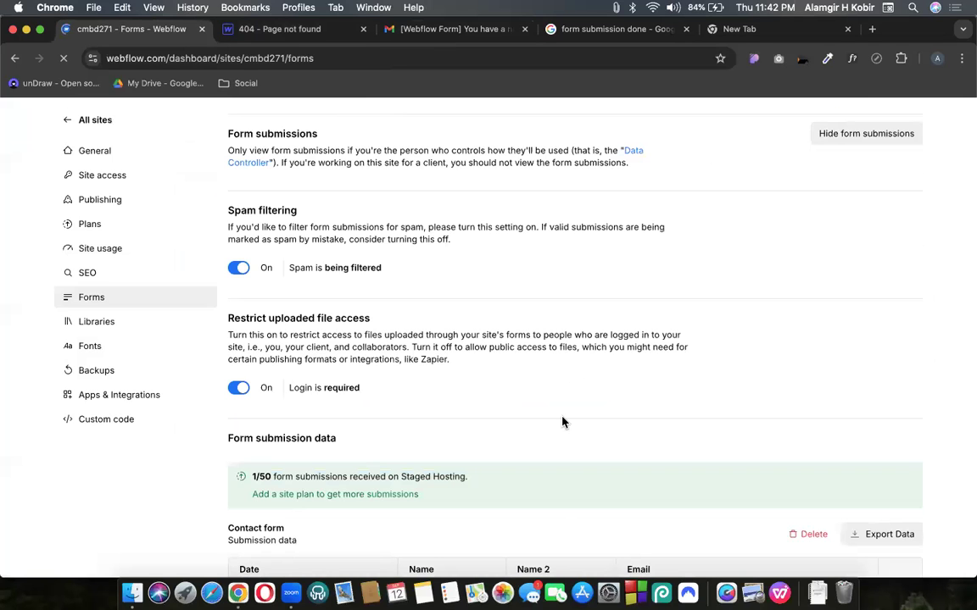
key("ctrl+Up")
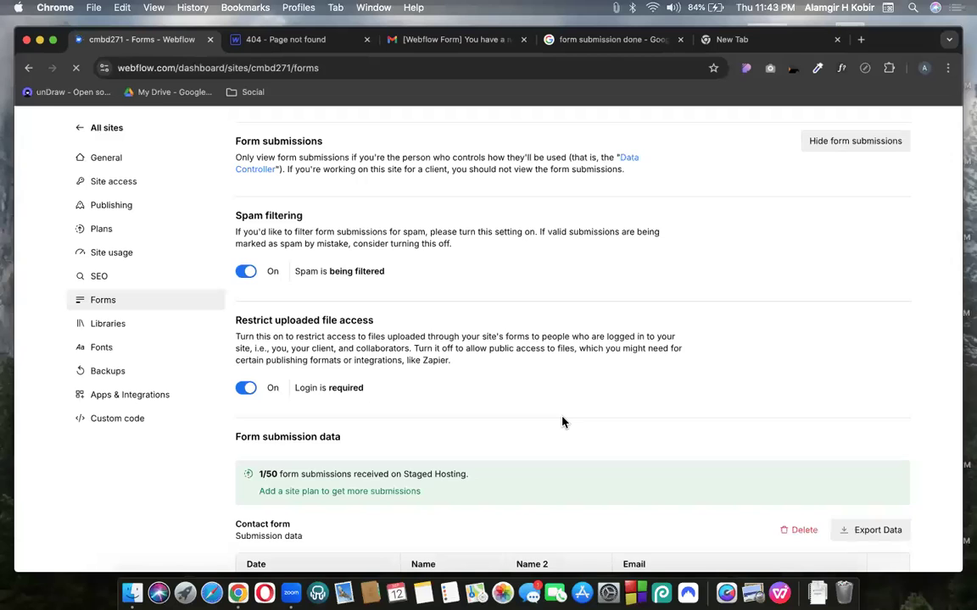
scroll(514, 345, "down", 2)
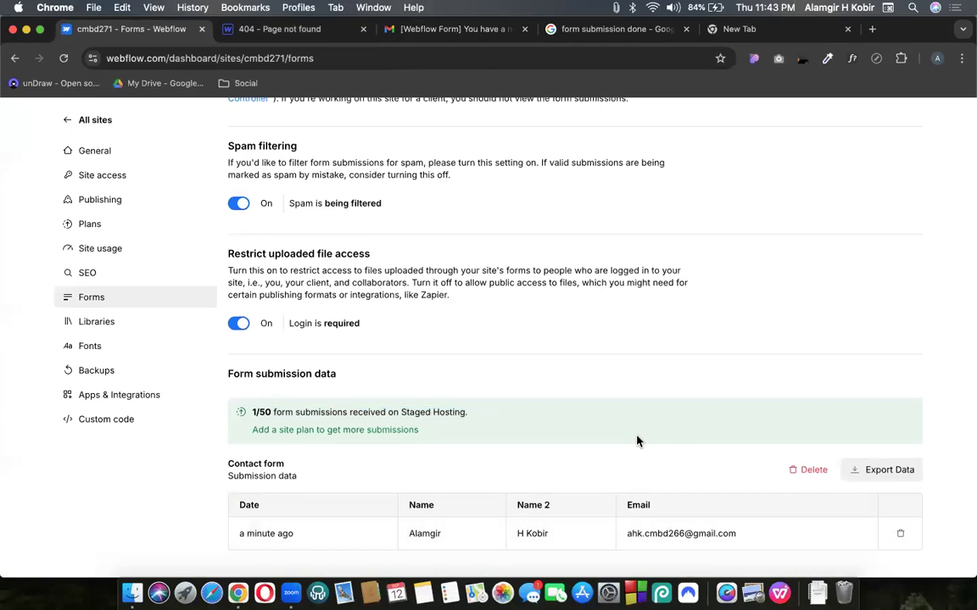
left_click_drag(252, 412, 313, 413)
left_click(541, 407)
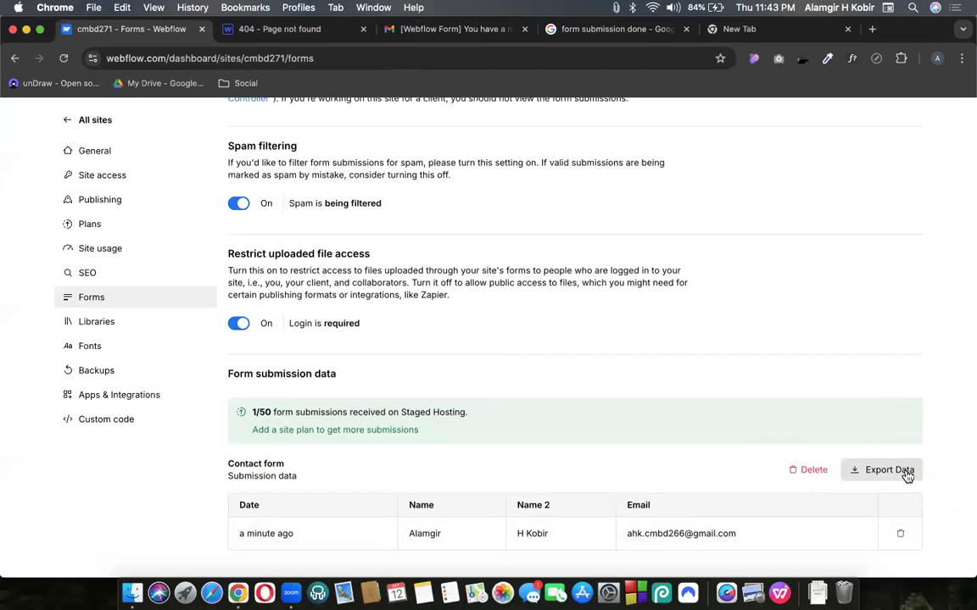
scroll(648, 353, "up", 3)
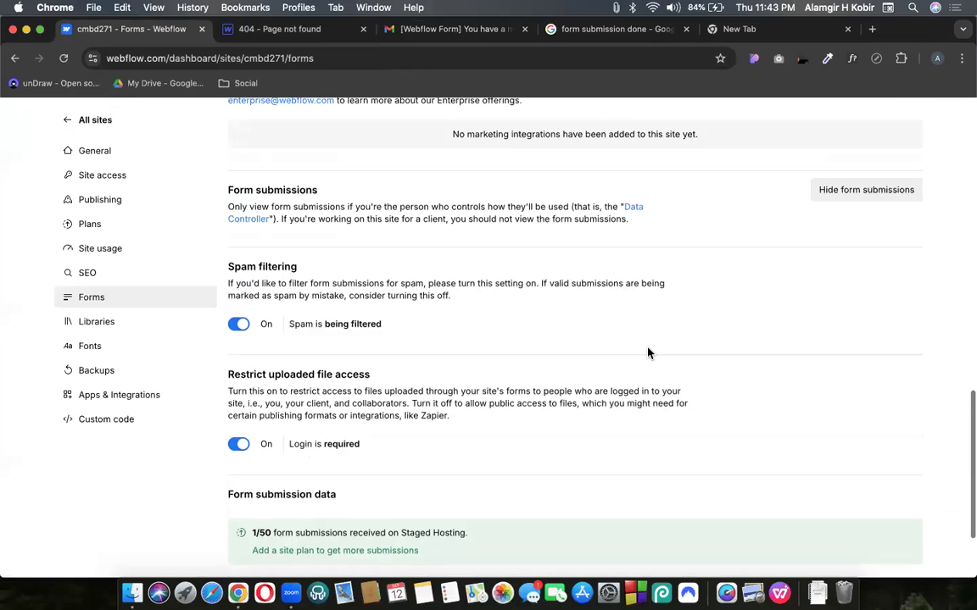
scroll(648, 351, "down", 3)
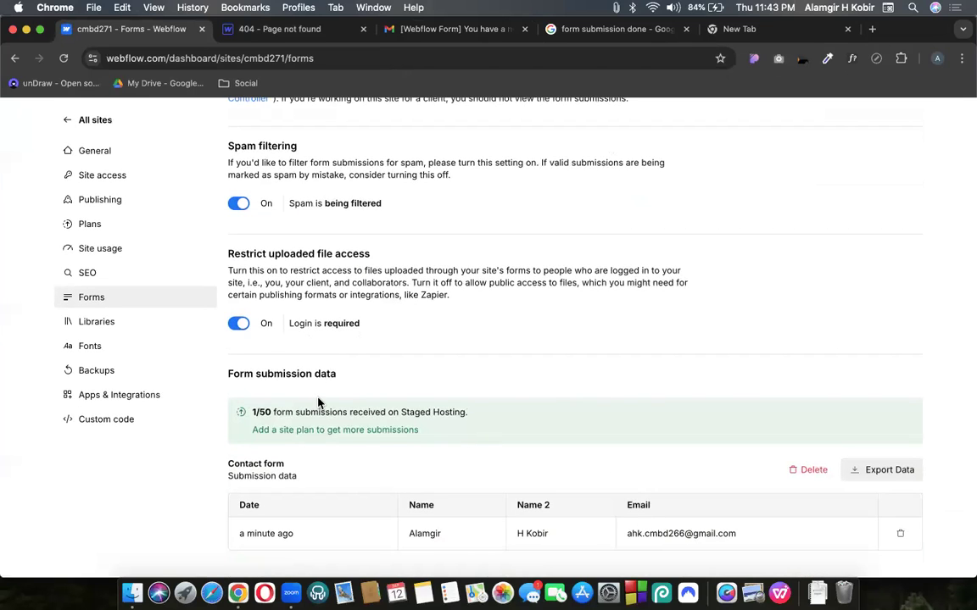
scroll(445, 374, "up", 10)
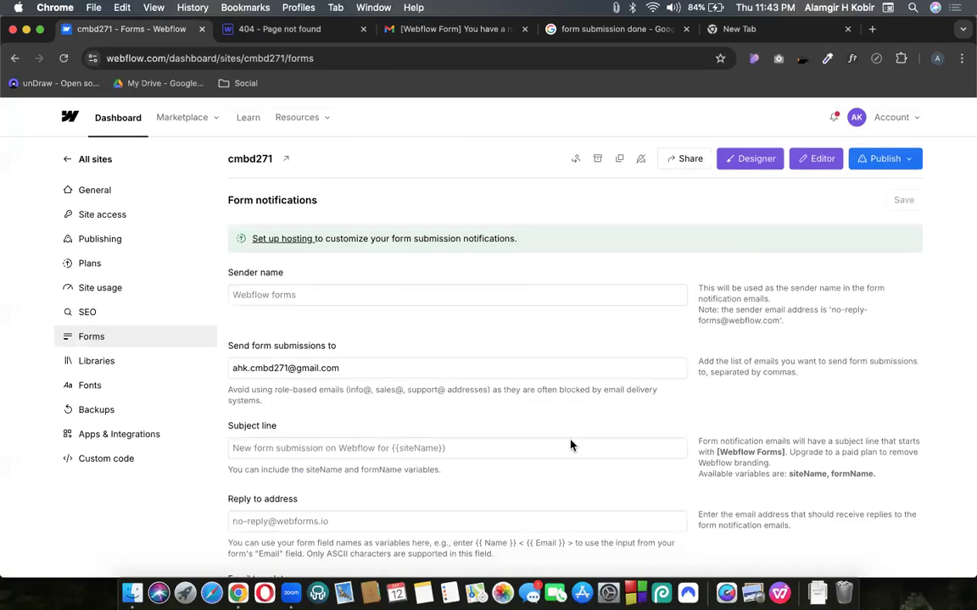
Scroll through the Forms notifications, reCAPTCHA and submission data settings
left_click_drag(627, 320, 713, 319)
scroll(712, 319, "down", 4)
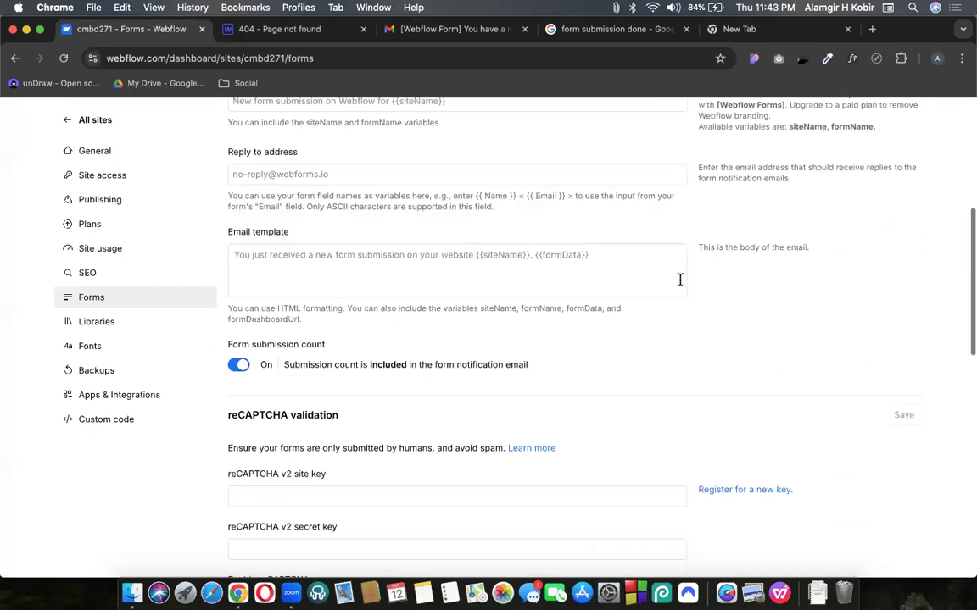
scroll(717, 296, "down", 10)
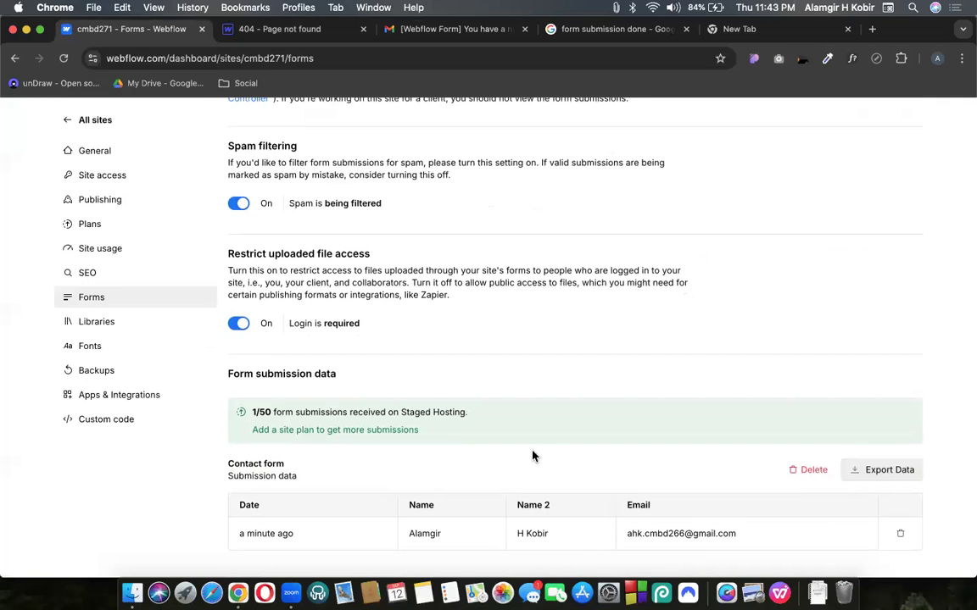
scroll(595, 337, "up", 10)
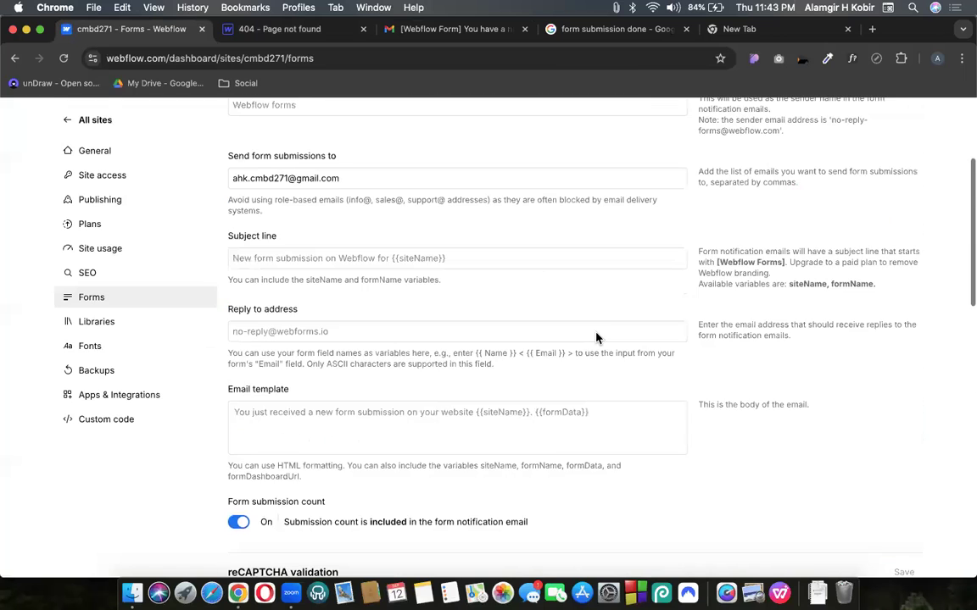
scroll(634, 272, "up", 3)
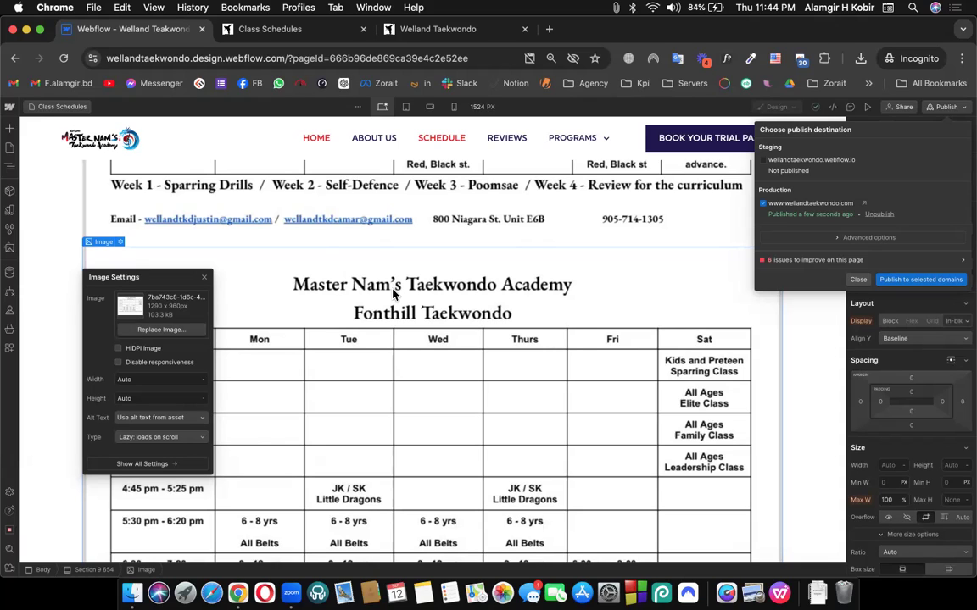
Close the publish options, hide the bookmarks bar, scroll Class Schedules to the top, and show Pages
left_click(324, 261)
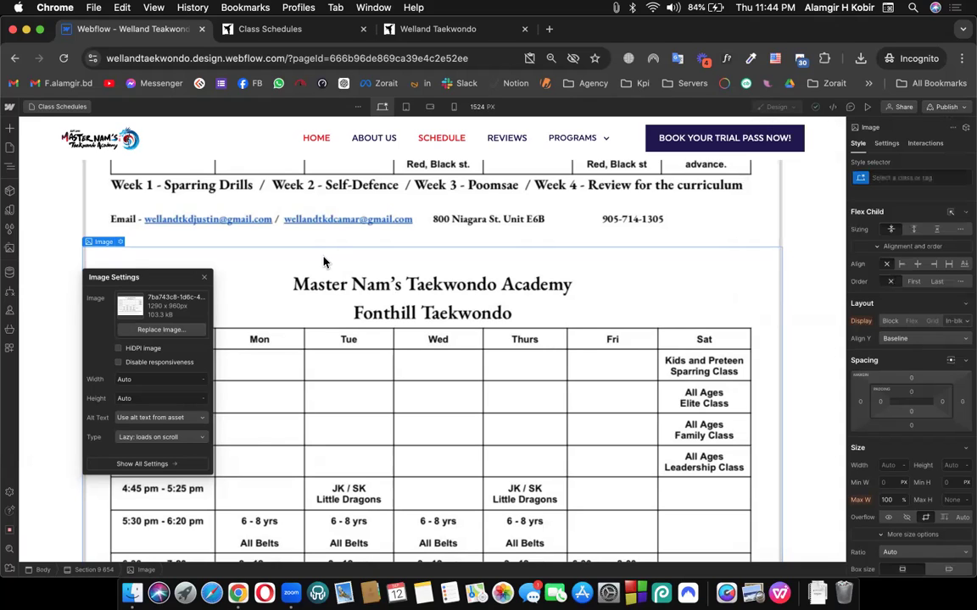
key("super+shift+b")
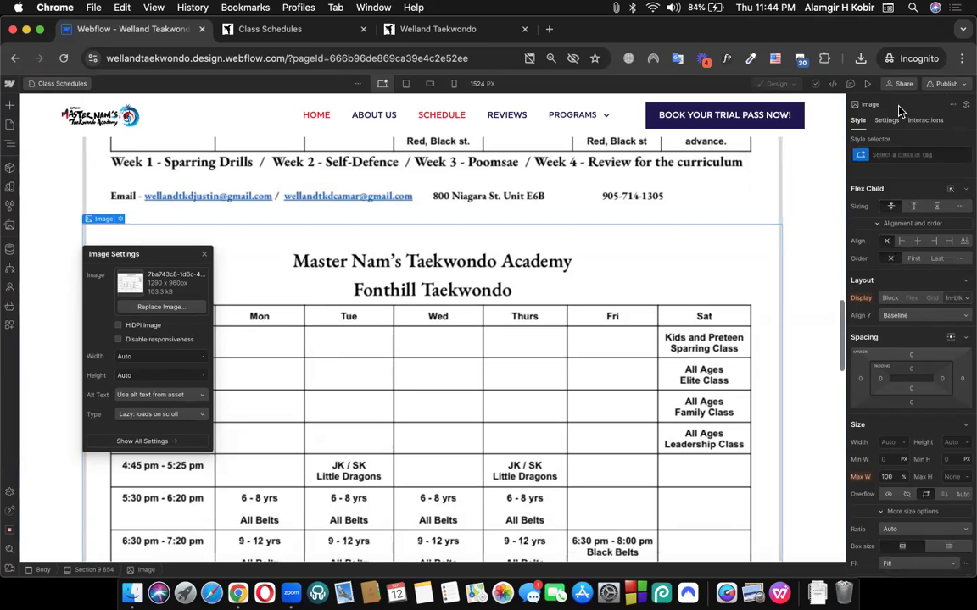
scroll(534, 280, "up", 2)
scroll(534, 280, "up", 6)
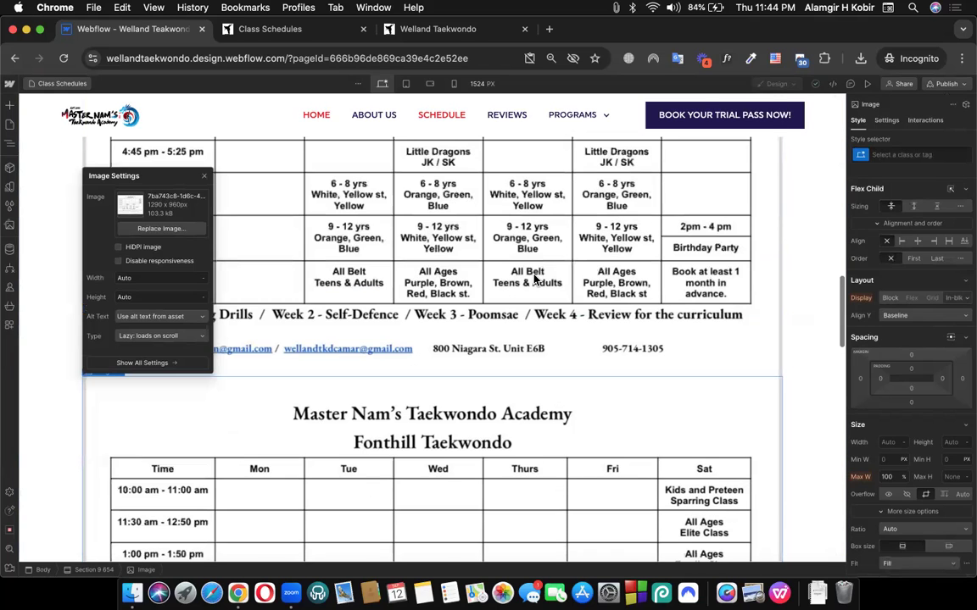
scroll(534, 280, "up", 10)
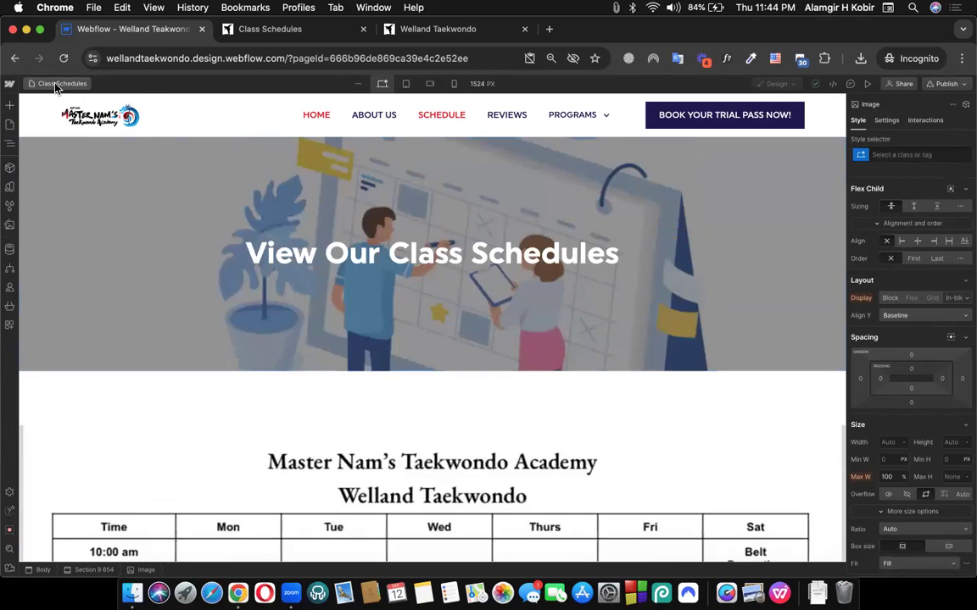
left_click(55, 84)
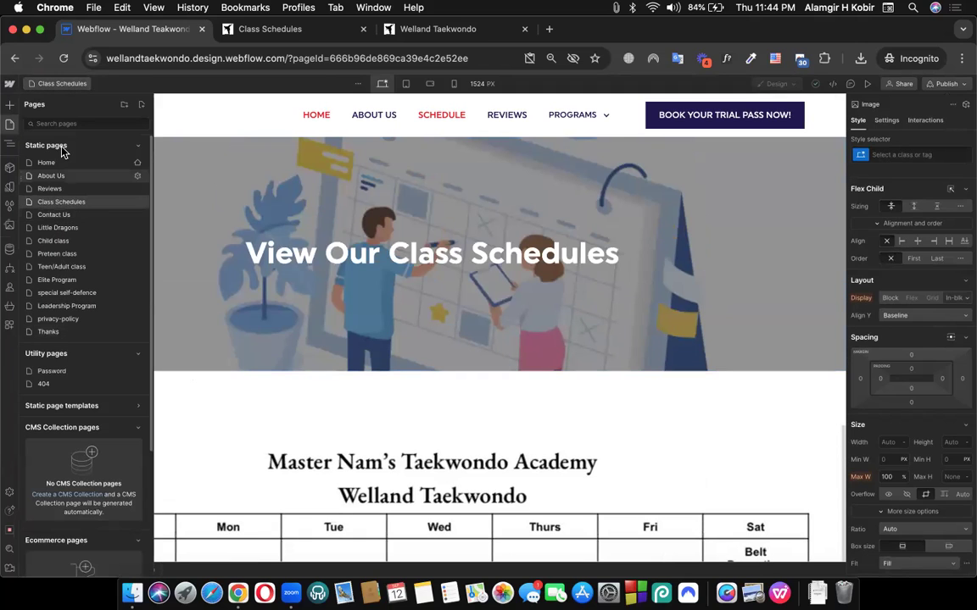
left_click(142, 108)
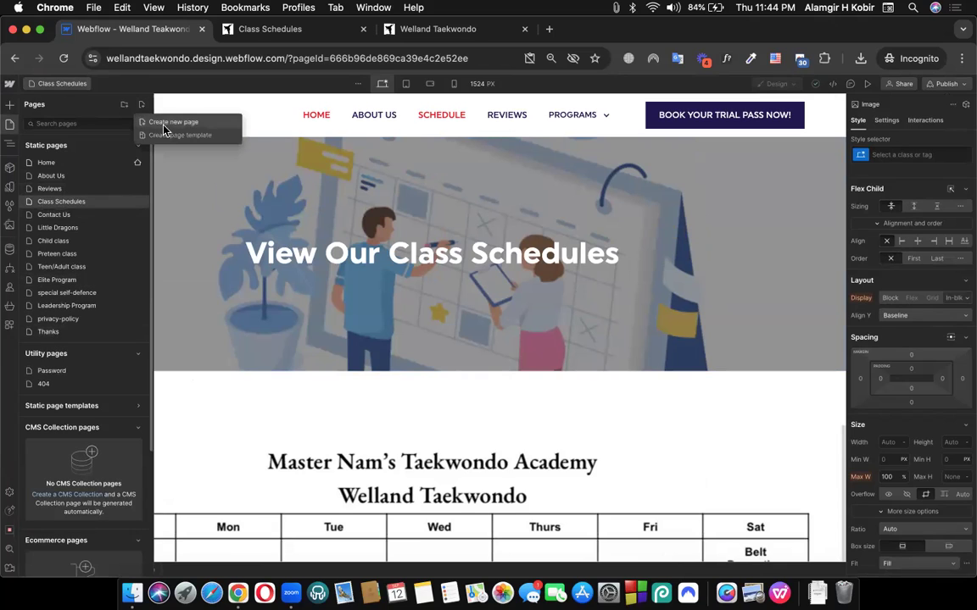
left_click(169, 122)
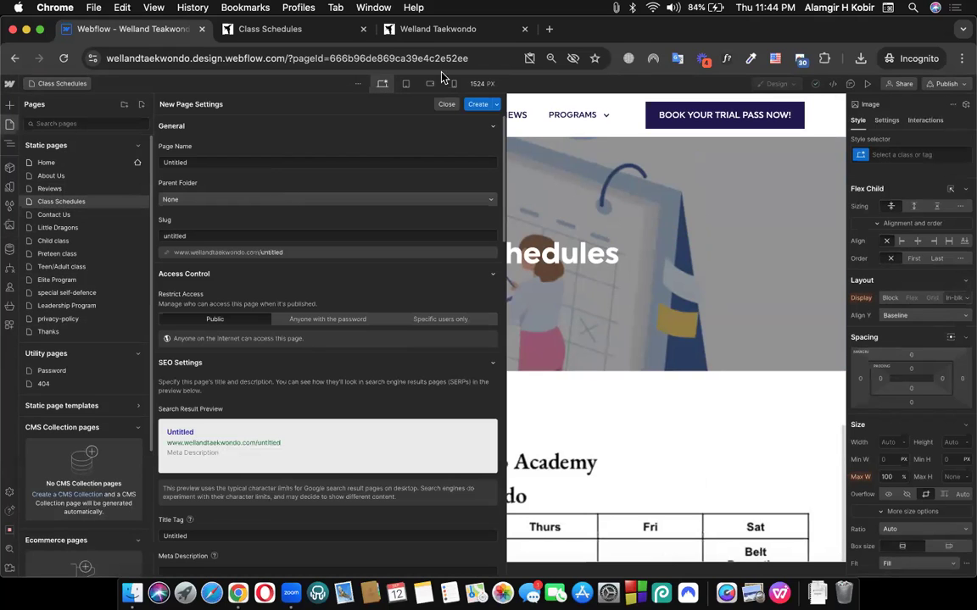
left_click(446, 106)
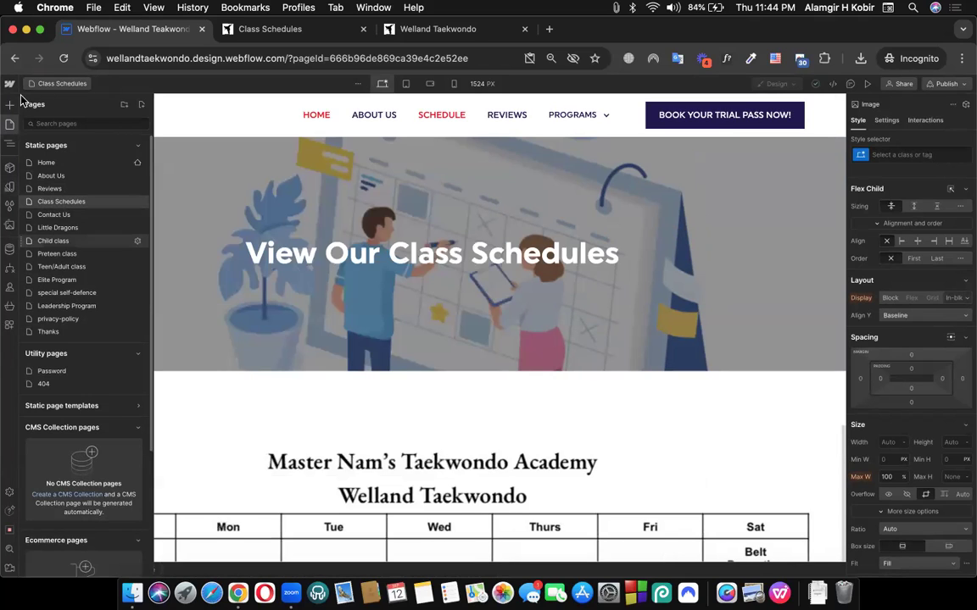
Browse the elements available in the Add panel
key("a")
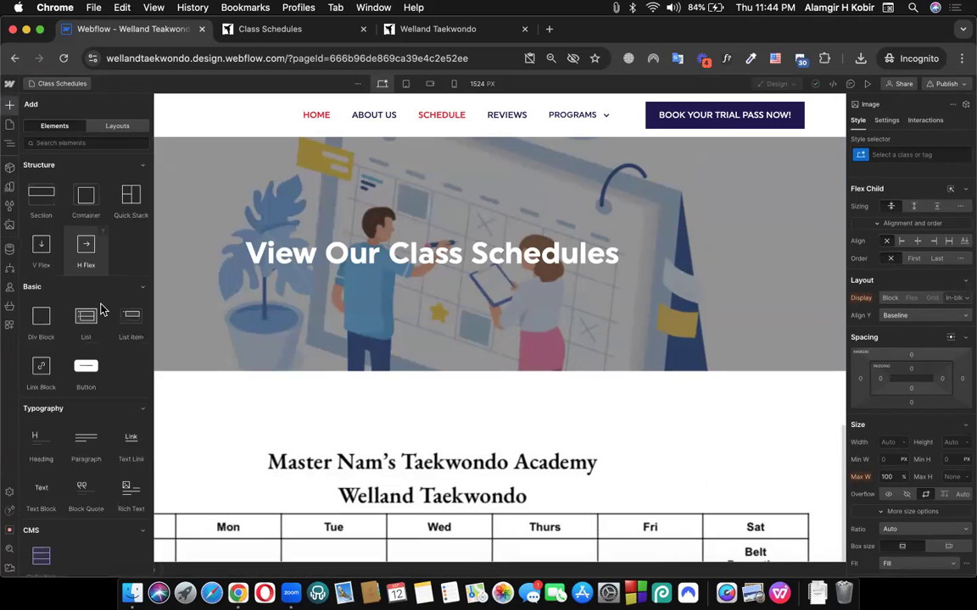
scroll(100, 308, "down", 15)
scroll(59, 363, "up", 5)
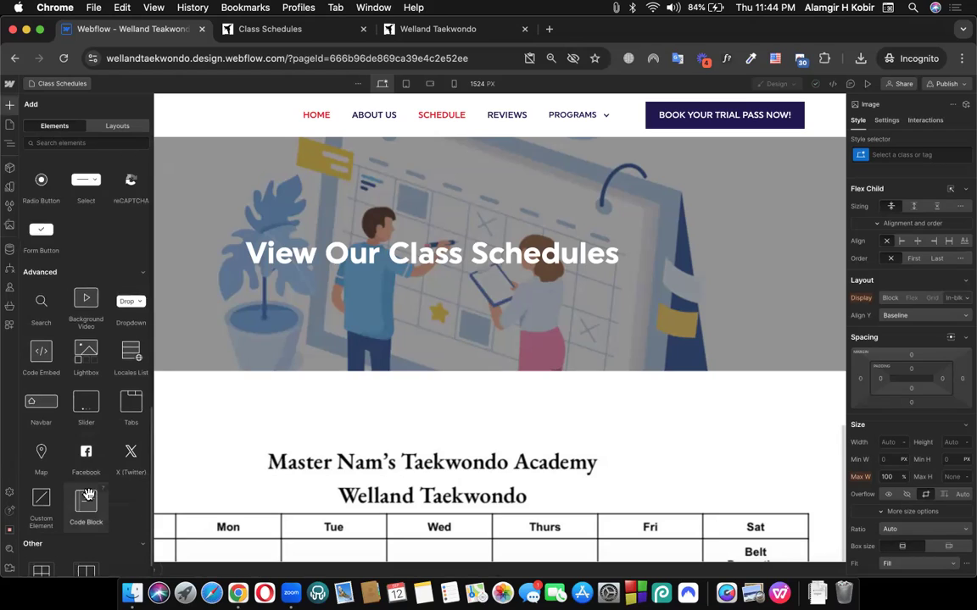
scroll(60, 363, "up", 3)
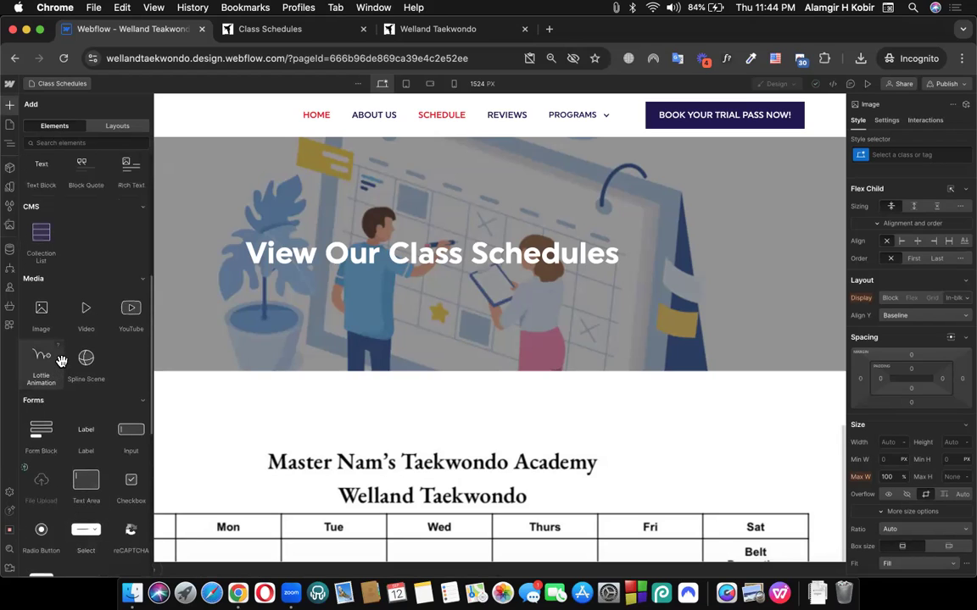
scroll(46, 415, "down", 3)
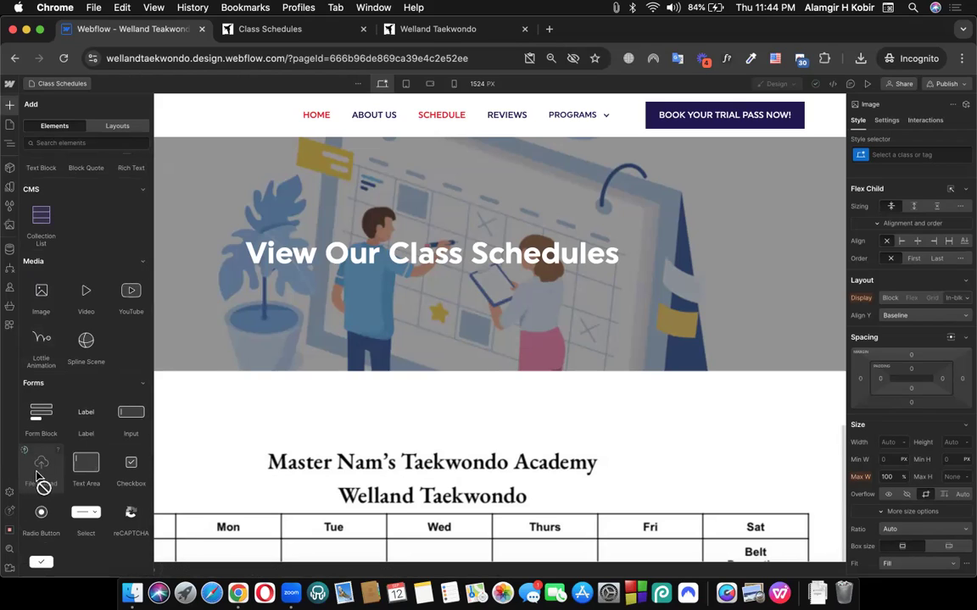
mouse_move(59, 457)
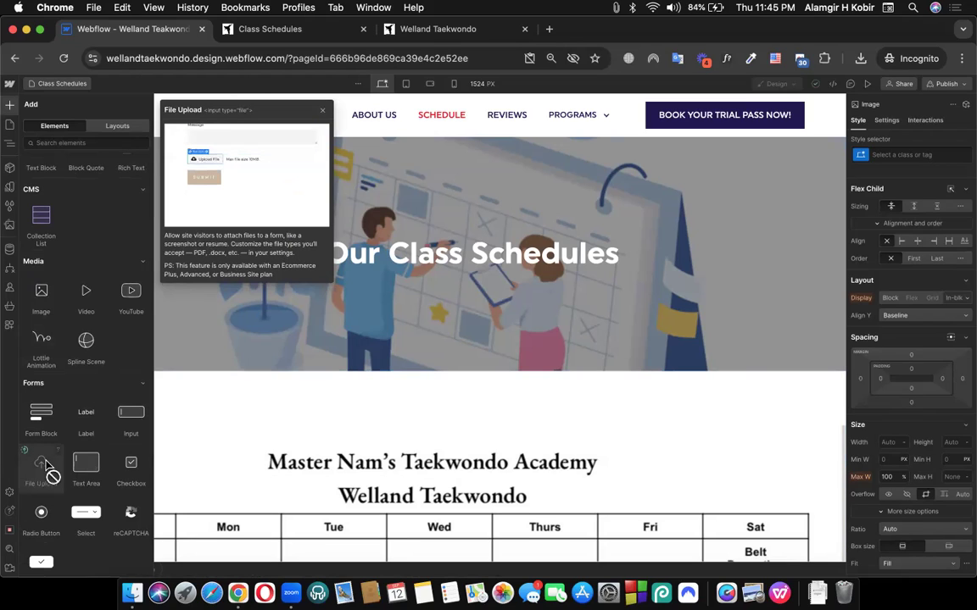
mouse_move(312, 159)
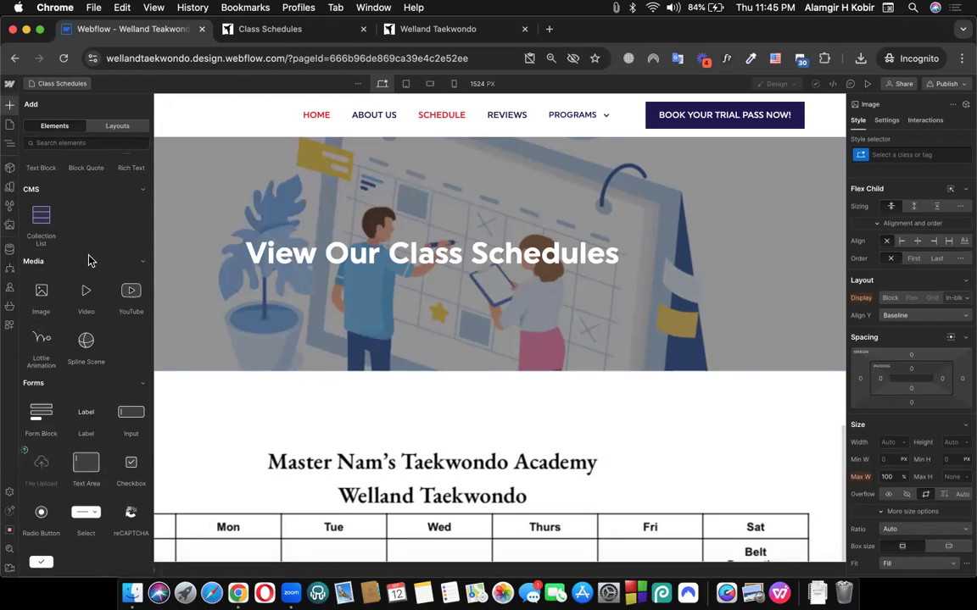
scroll(88, 254, "up", 5)
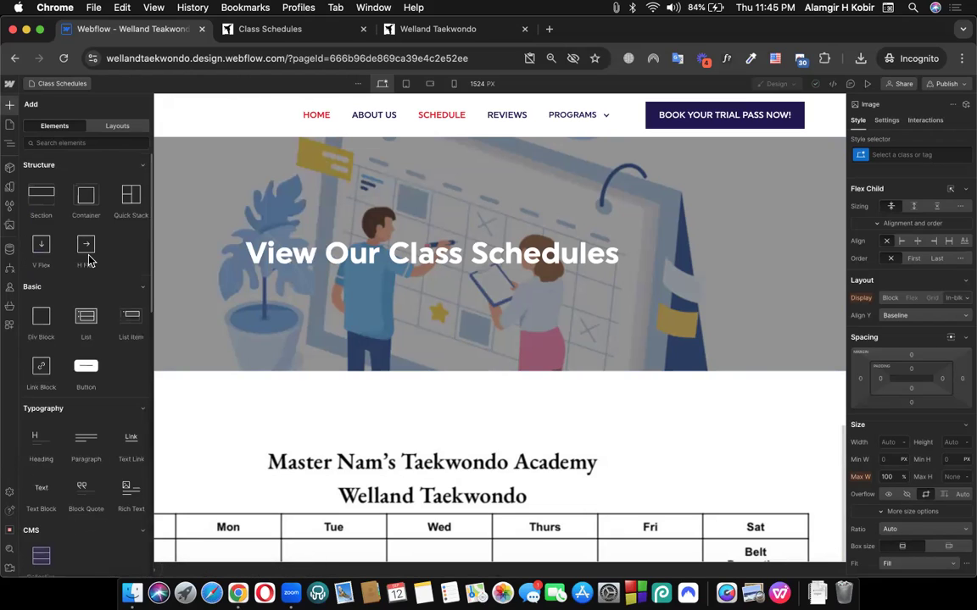
Open Site settings from the Webflow logo menu and move the tab into the other window
left_click(9, 85)
left_click(31, 117)
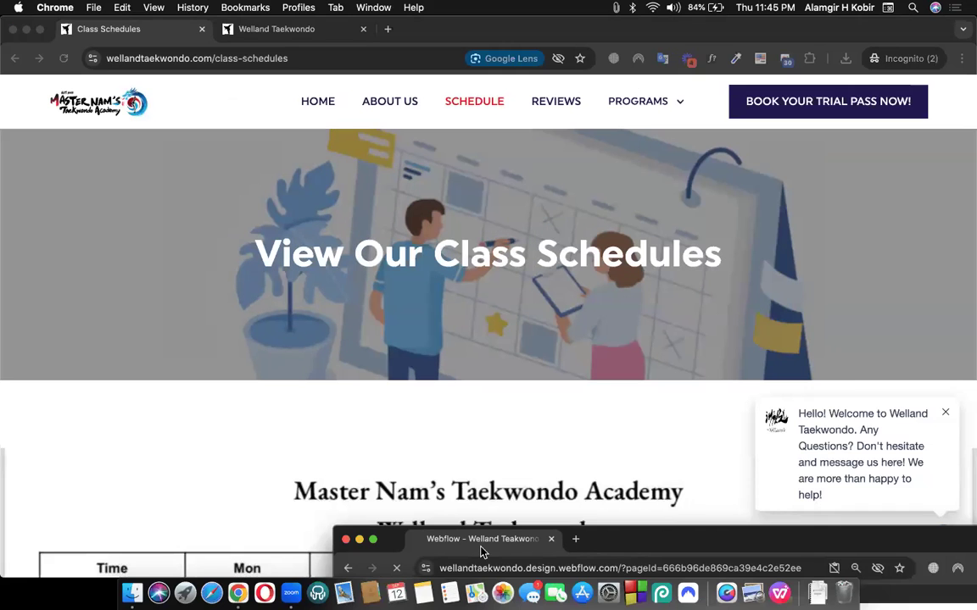
left_click_drag(471, 529, 131, 30)
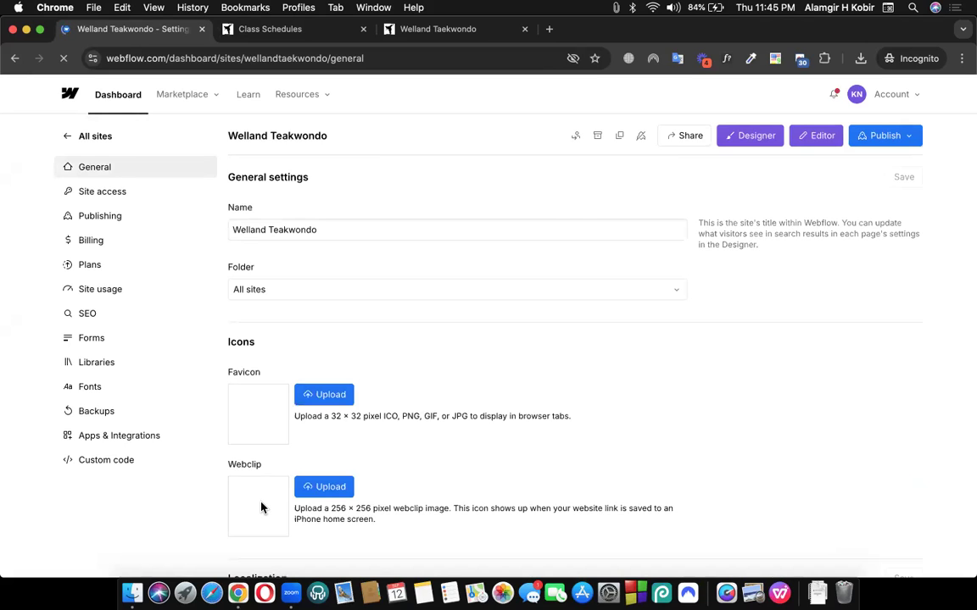
Check the Publish destinations, scroll the Publishing domains and redirects, then go to Forms settings
left_click(910, 136)
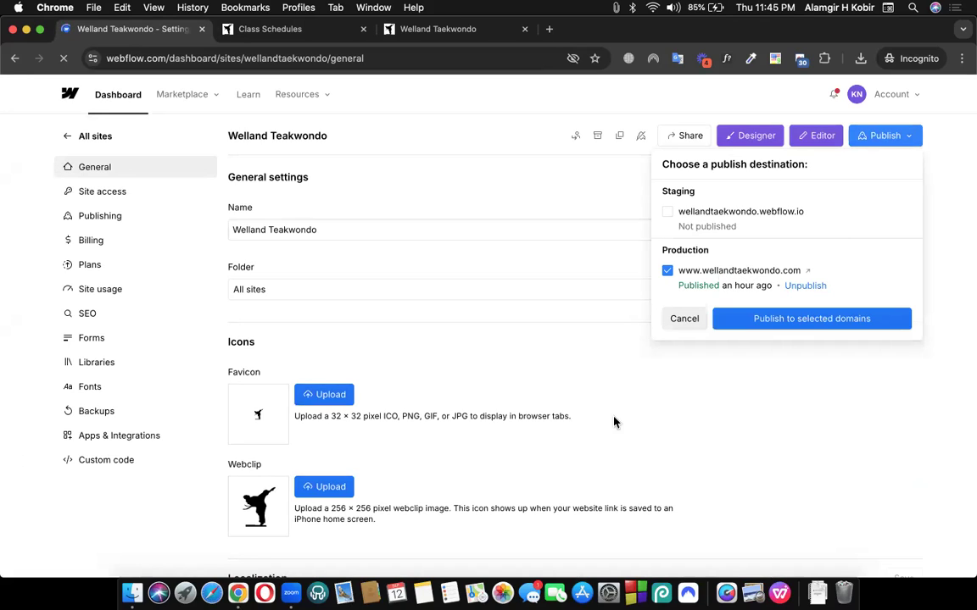
left_click(106, 220)
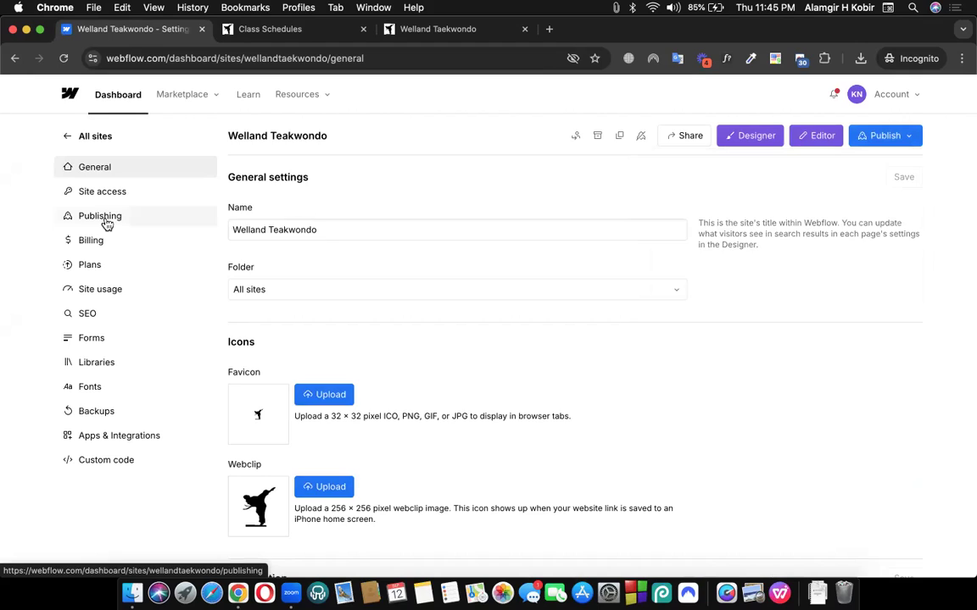
left_click(106, 219)
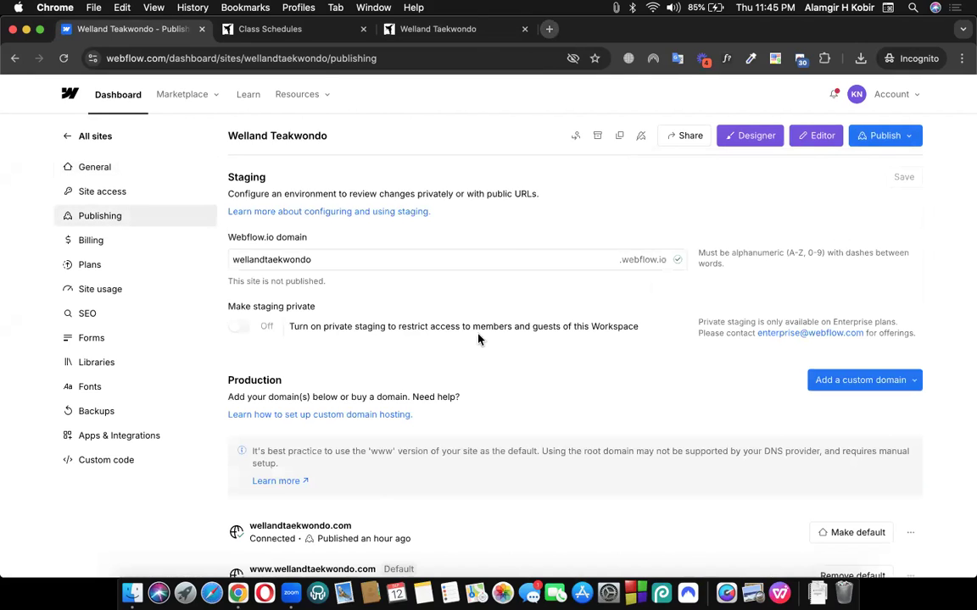
scroll(478, 338, "down", 2)
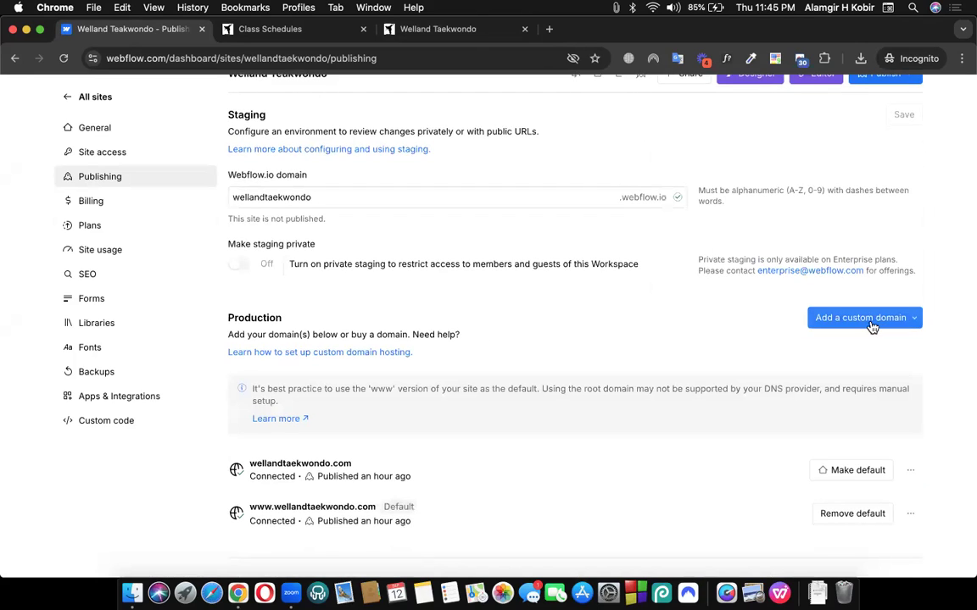
scroll(872, 328, "down", 4)
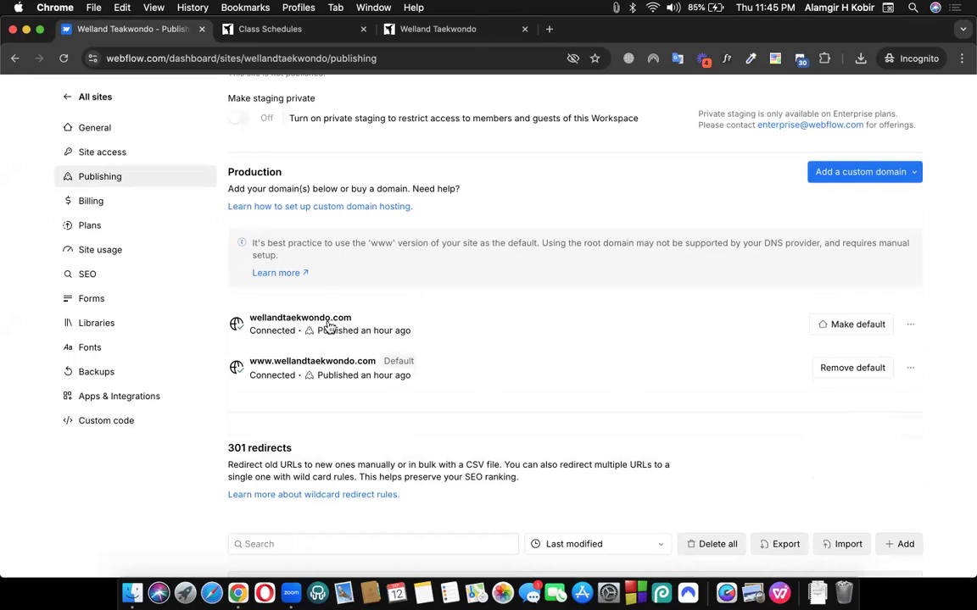
scroll(488, 383, "down", 7)
scroll(488, 383, "up", 10)
scroll(489, 383, "down", 10)
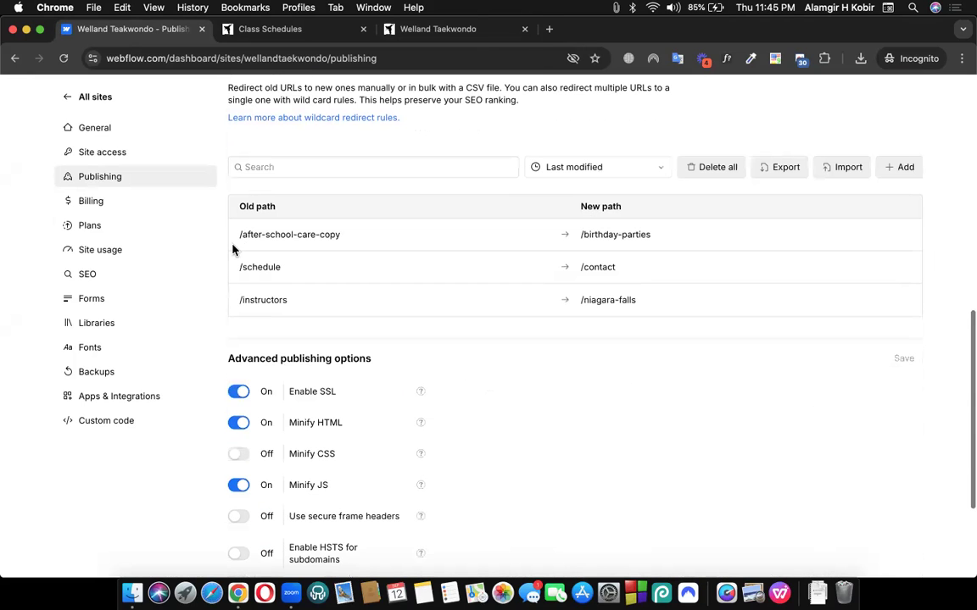
left_click(93, 301)
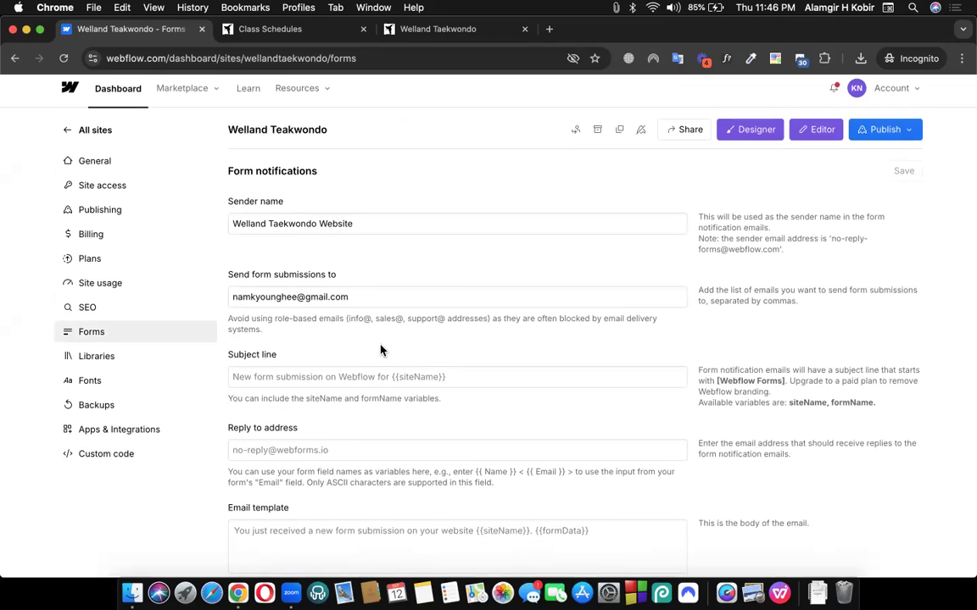
Review the recipient email and sender name fields and save the form notification settings
scroll(379, 350, "down", 1)
triple_click(298, 281)
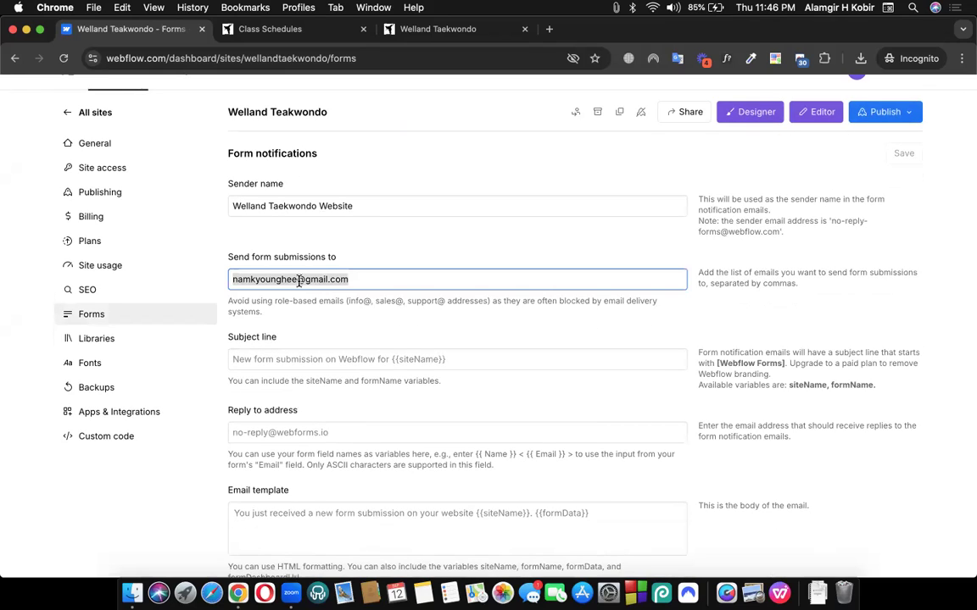
left_click(366, 259)
triple_click(334, 206)
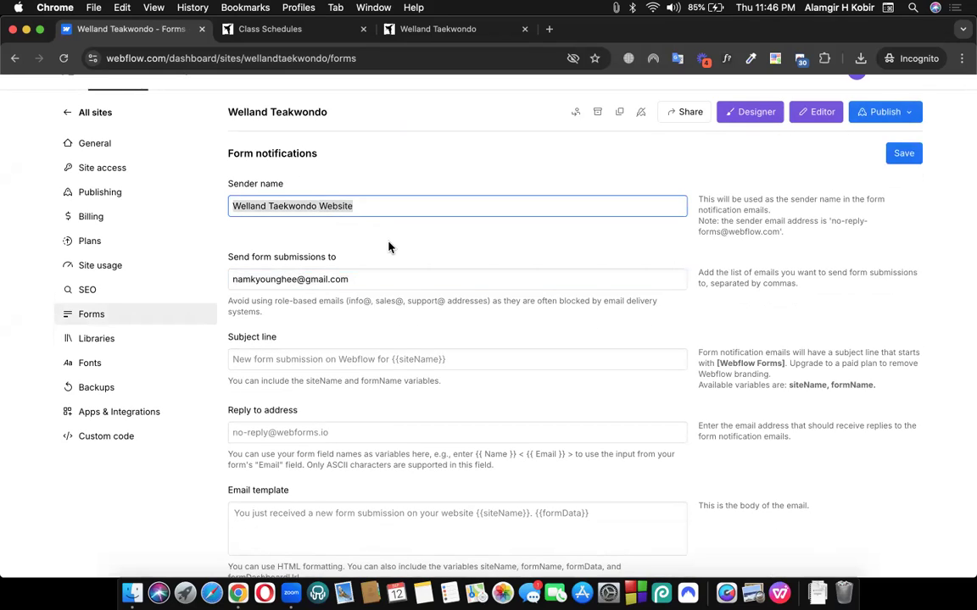
left_click(389, 243)
scroll(389, 243, "down", 3)
left_click(904, 78)
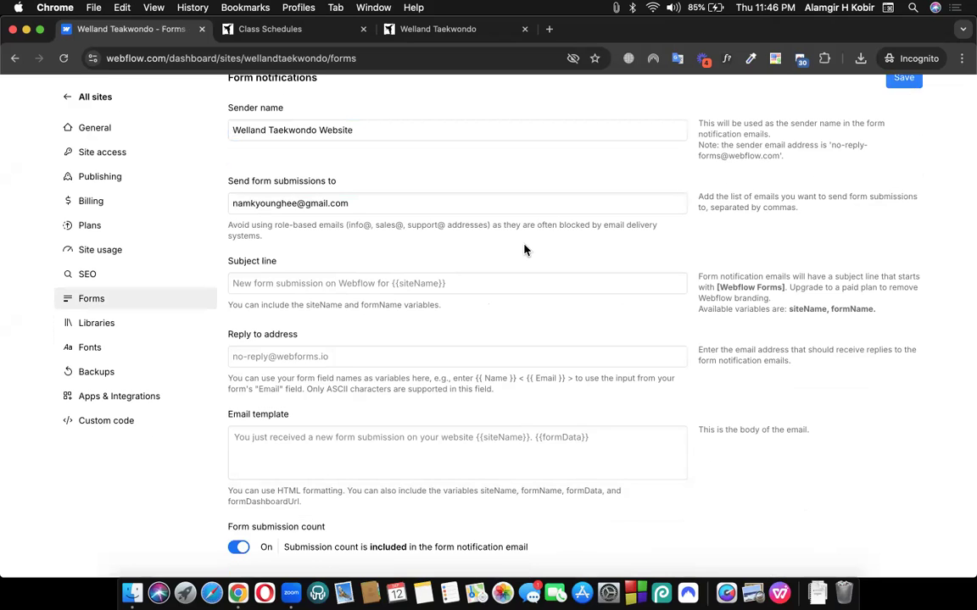
Check the 500-submission monthly limit and plan upgrade options, then return to Forms
scroll(523, 249, "down", 10)
scroll(524, 248, "down", 5)
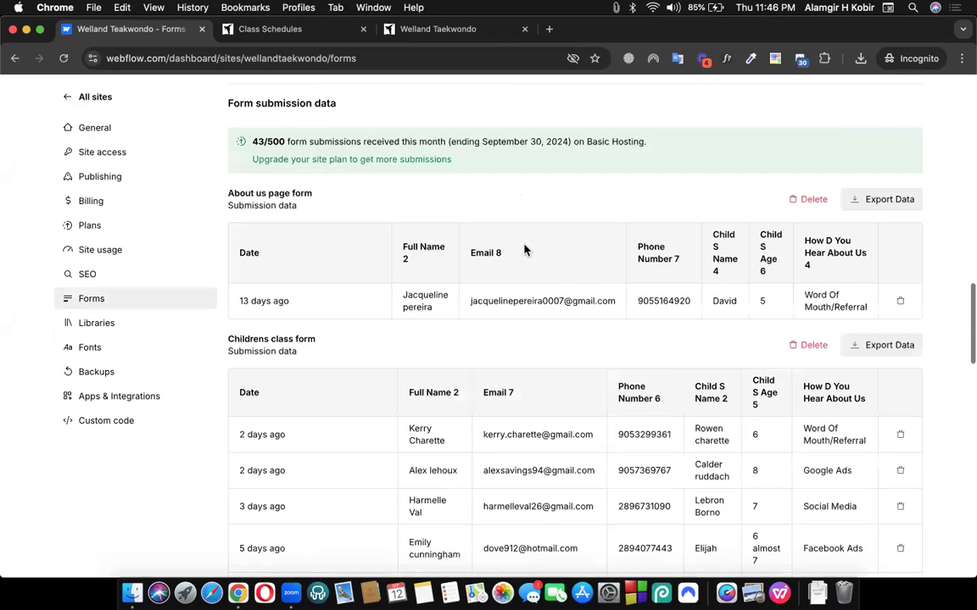
scroll(523, 247, "up", 1)
left_click_drag(268, 193, 284, 194)
left_click(381, 212)
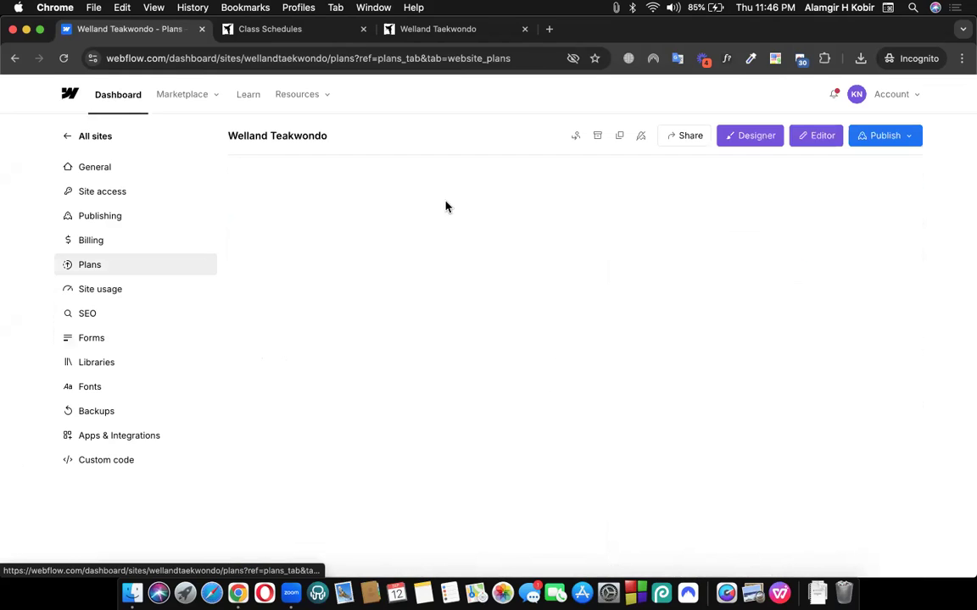
left_click(103, 342)
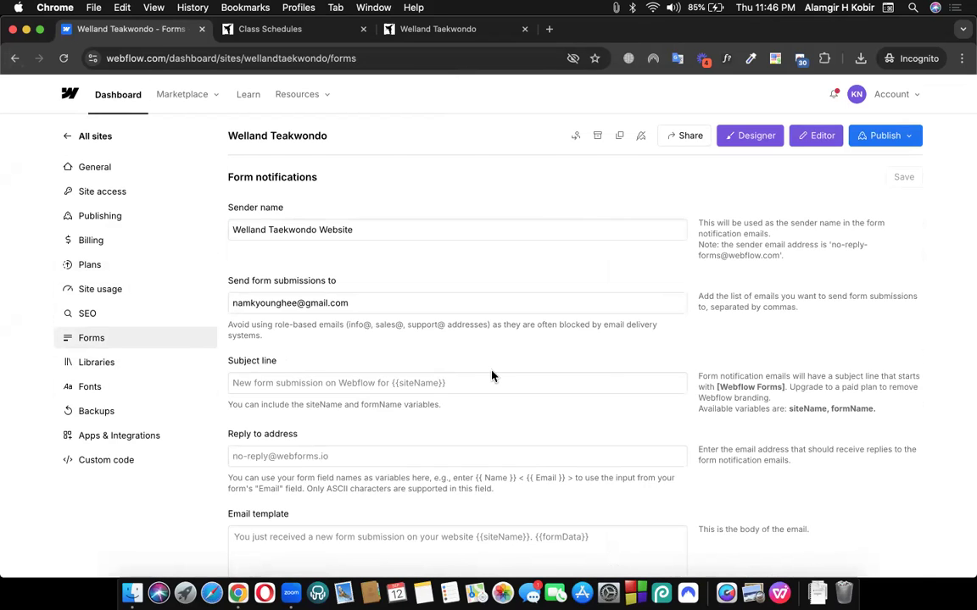
Scroll to the form submission data and look over the About us page form entries
scroll(491, 375, "down", 20)
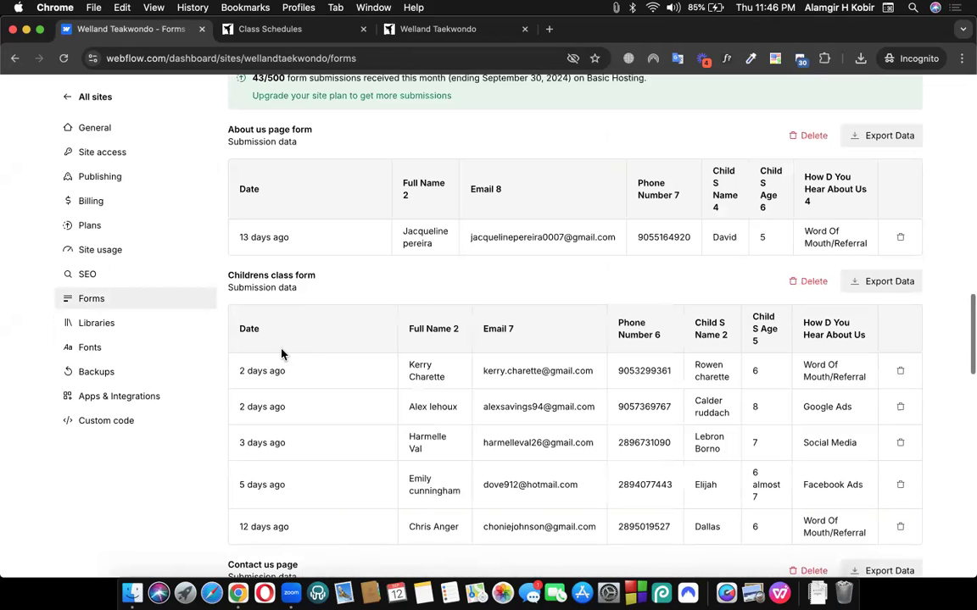
scroll(348, 456, "down", 1)
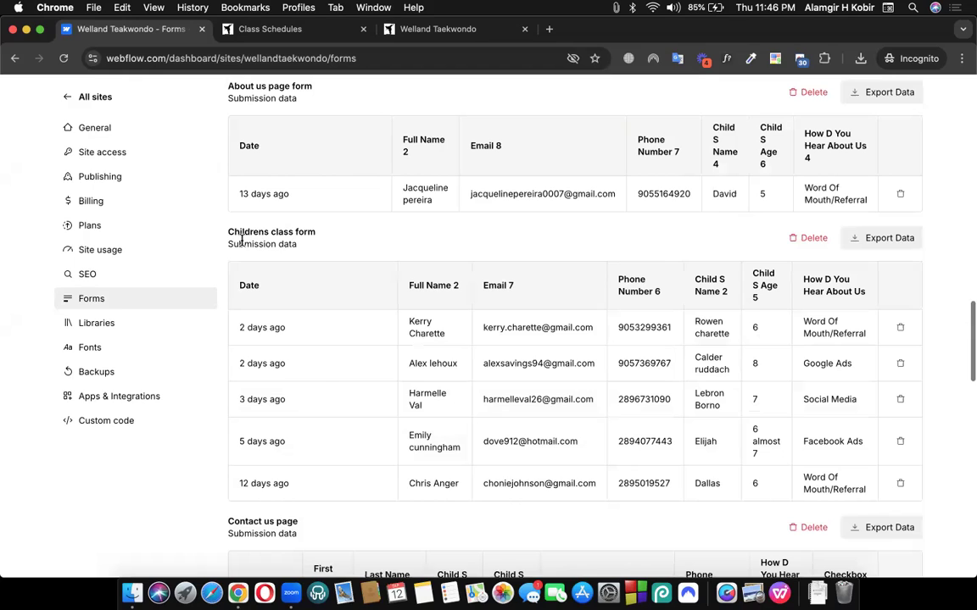
left_click_drag(212, 208, 318, 242)
scroll(318, 242, "up", 1)
left_click_drag(228, 131, 303, 146)
left_click(362, 153)
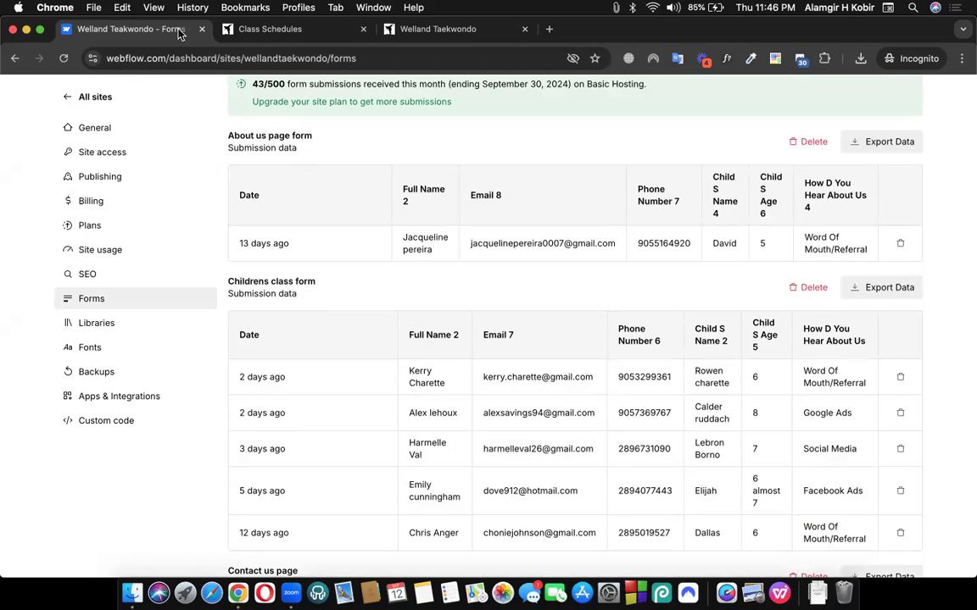
Switch to the Class Schedules tab and go to the live site's HOME page
left_click(270, 30)
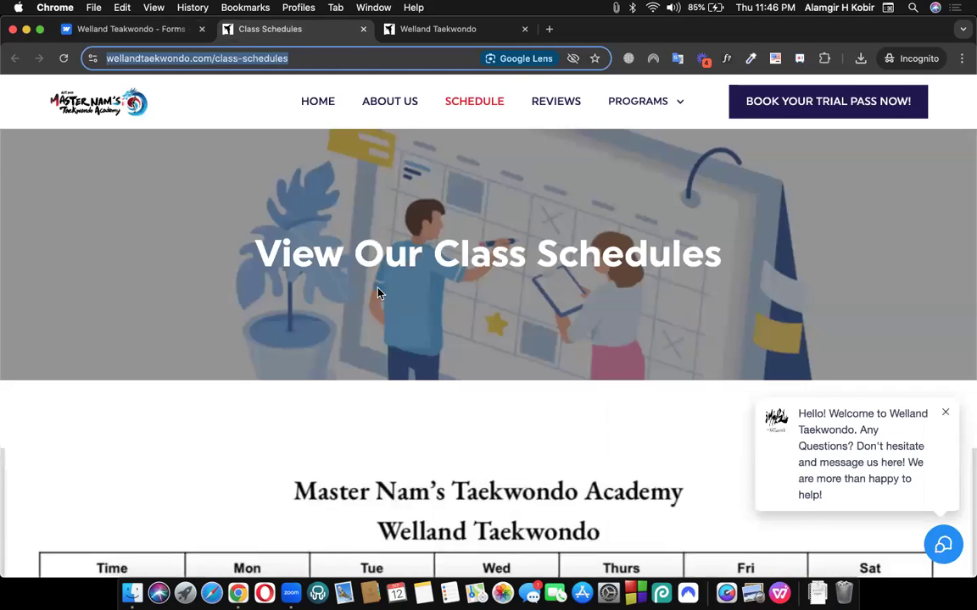
left_click_drag(261, 25, 302, 93)
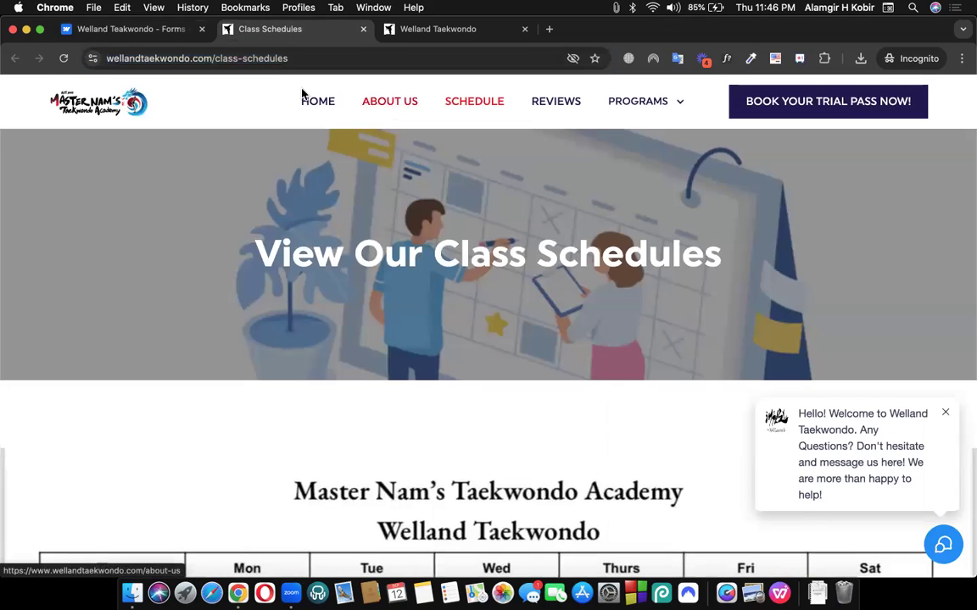
left_click(316, 103)
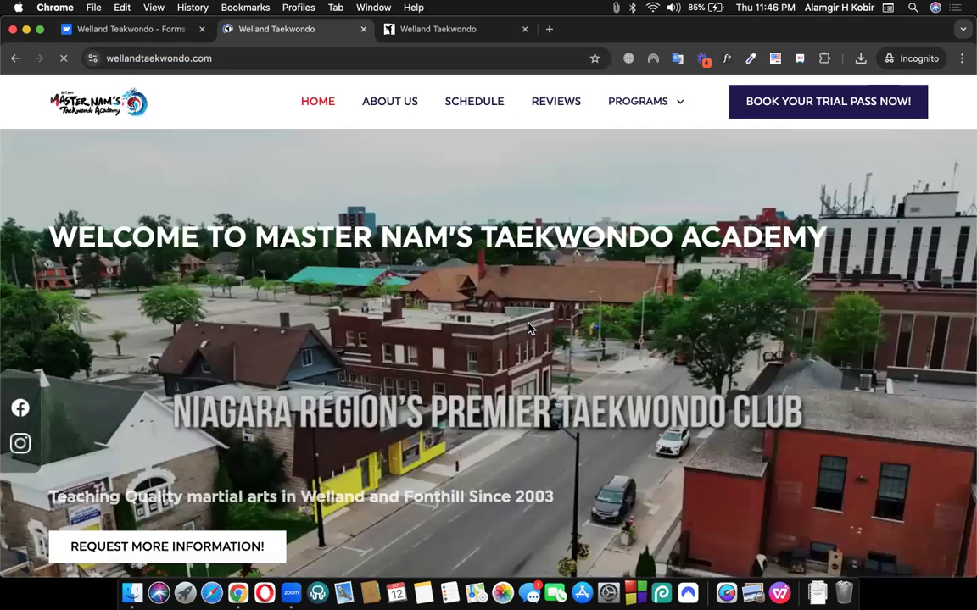
scroll(586, 392, "down", 5)
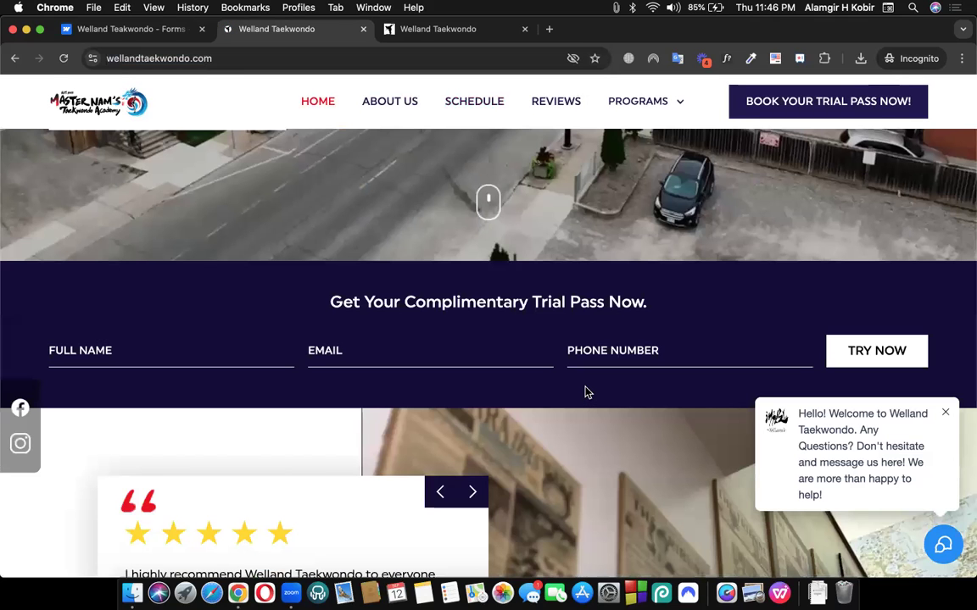
scroll(586, 392, "down", 5)
scroll(587, 392, "down", 5)
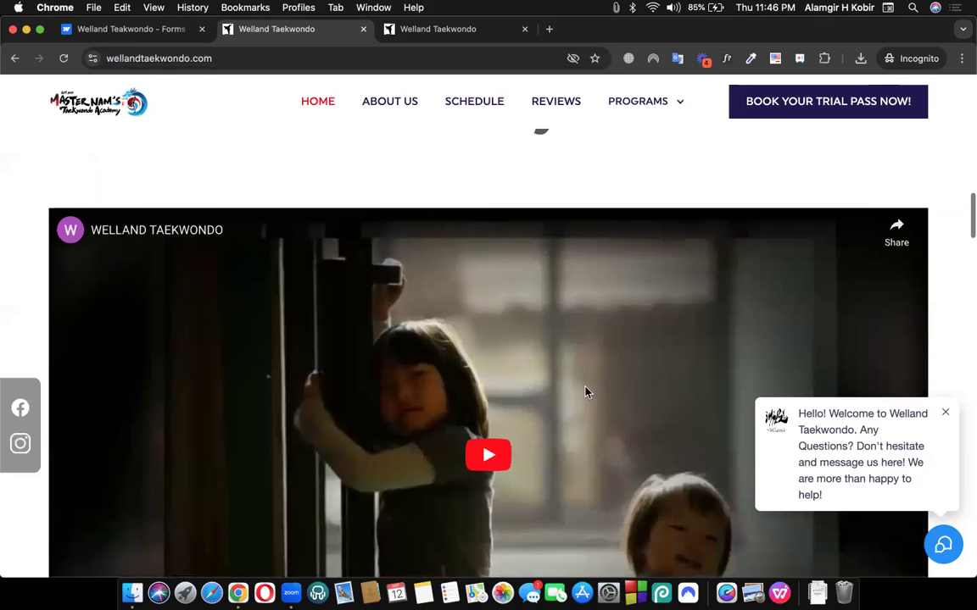
scroll(373, 393, "down", 10)
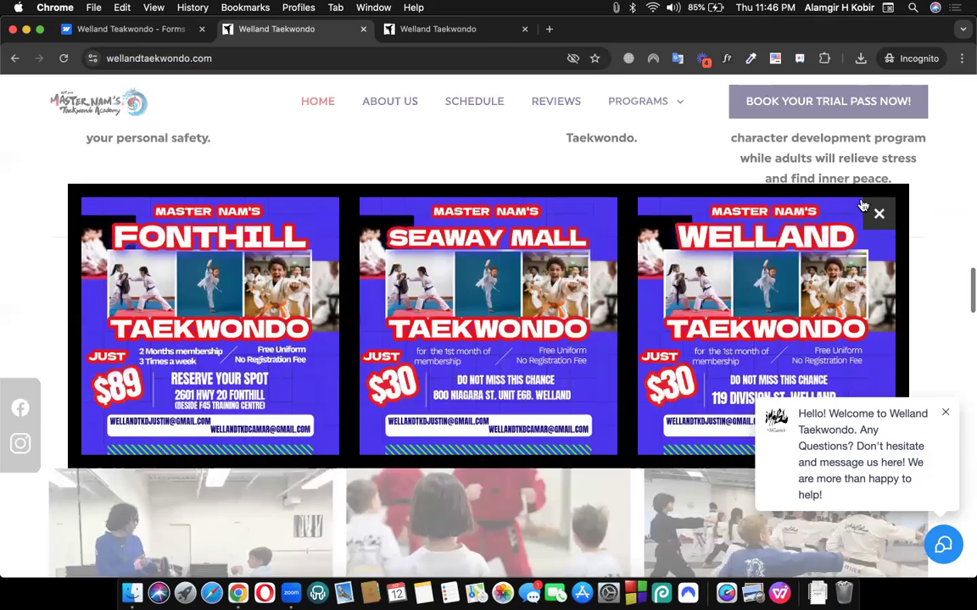
scroll(494, 332, "down", 2)
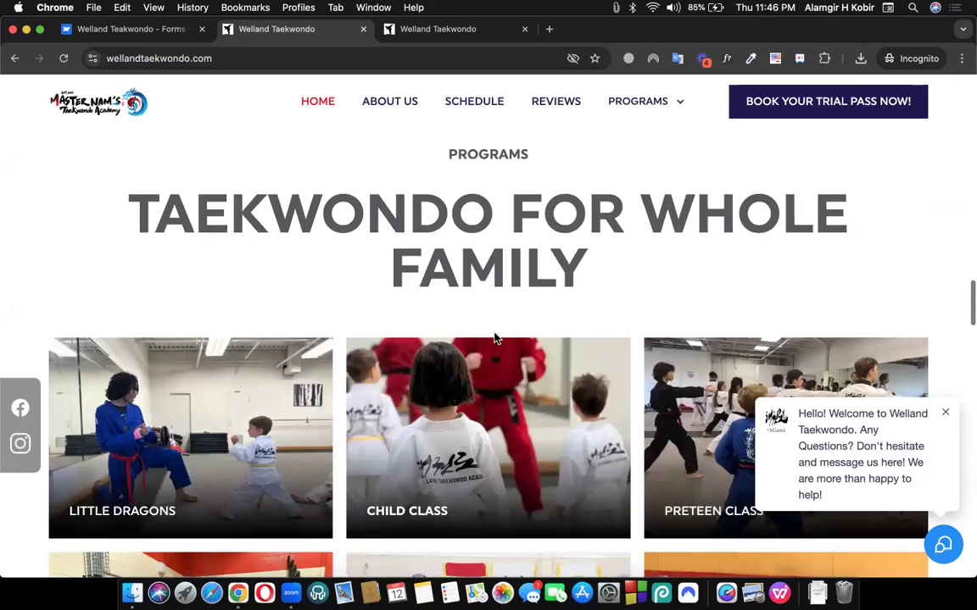
scroll(494, 339, "down", 4)
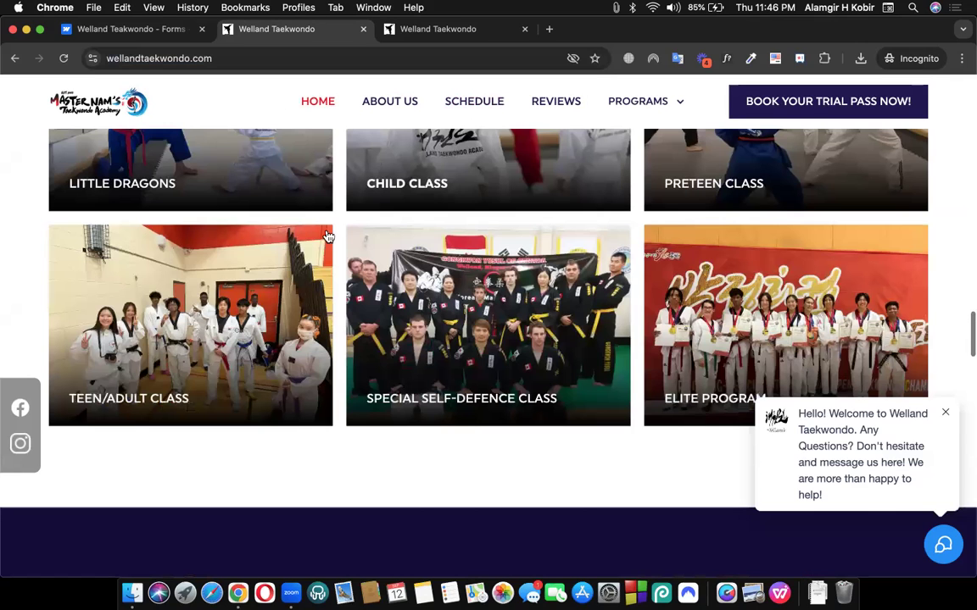
scroll(293, 212, "up", 2)
scroll(532, 161, "up", 3)
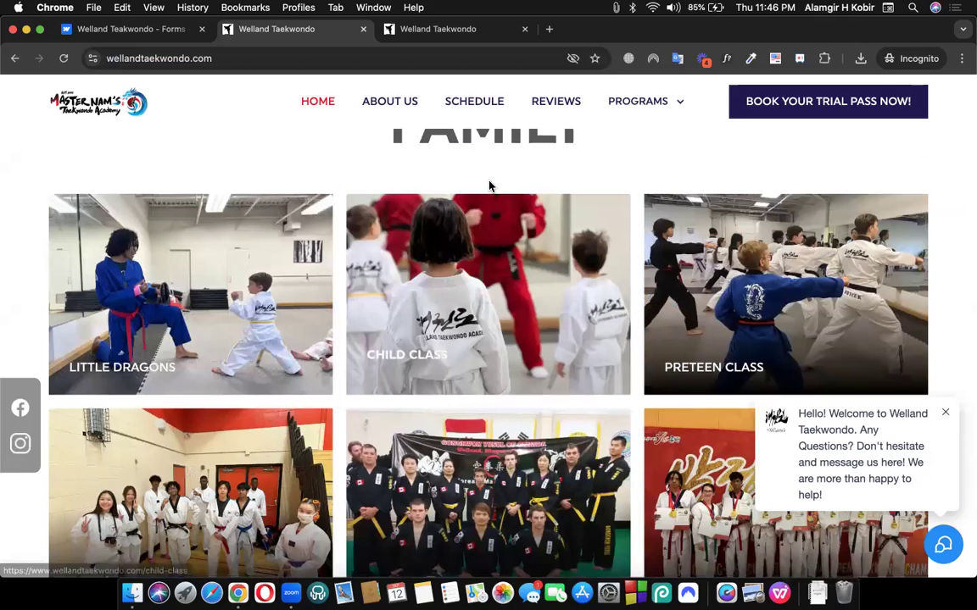
scroll(443, 242, "down", 2)
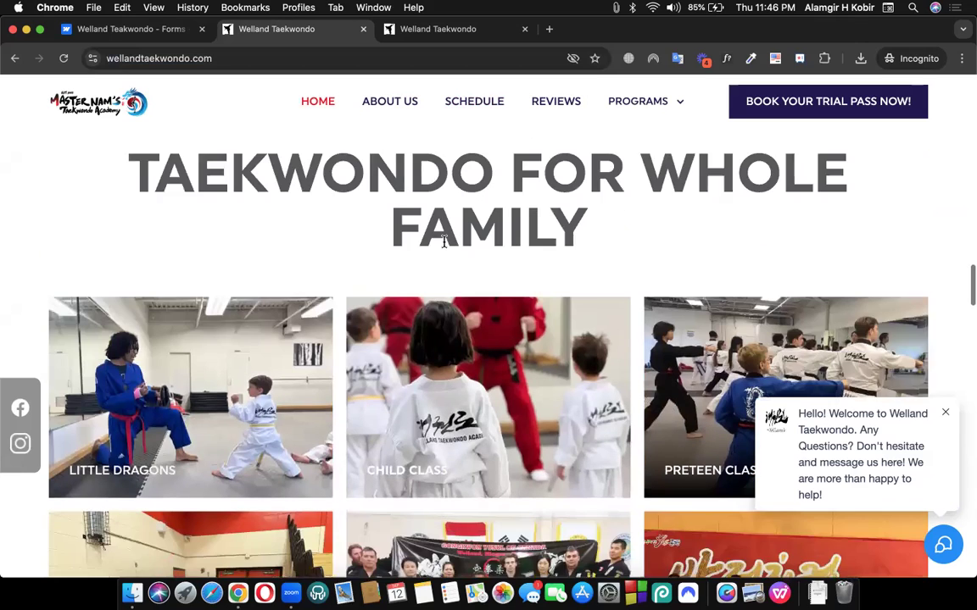
scroll(331, 437, "down", 1)
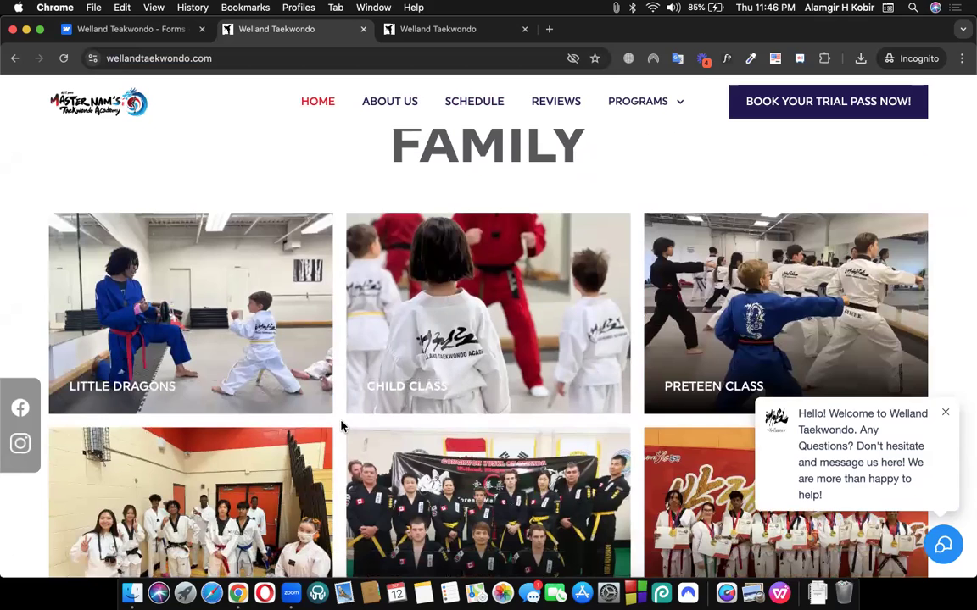
scroll(342, 427, "down", 2)
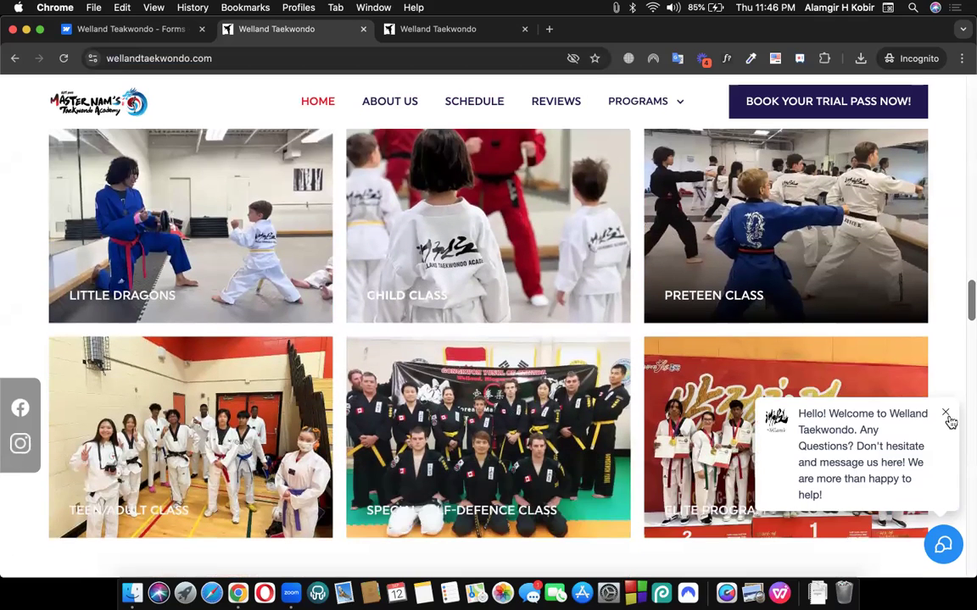
Dismiss the chat welcome popup and scroll through the rest of the home page
left_click(947, 415)
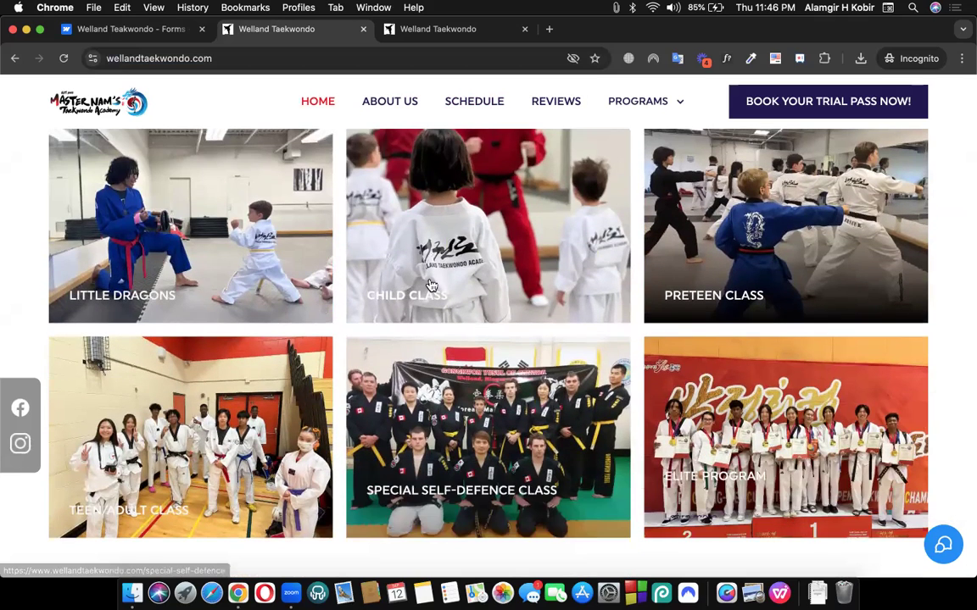
scroll(473, 472, "down", 3)
scroll(479, 424, "down", 3)
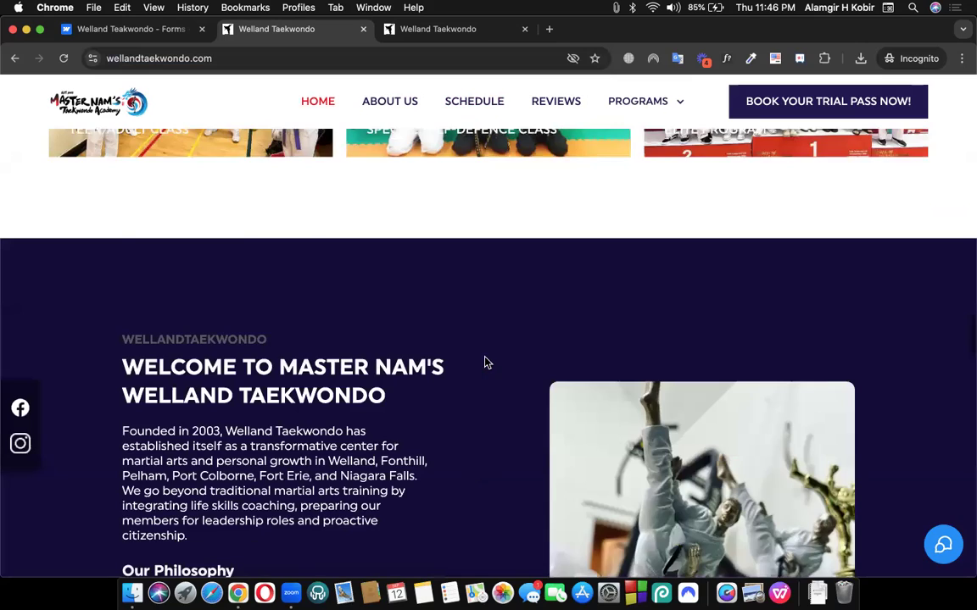
scroll(475, 378, "down", 2)
scroll(474, 380, "down", 5)
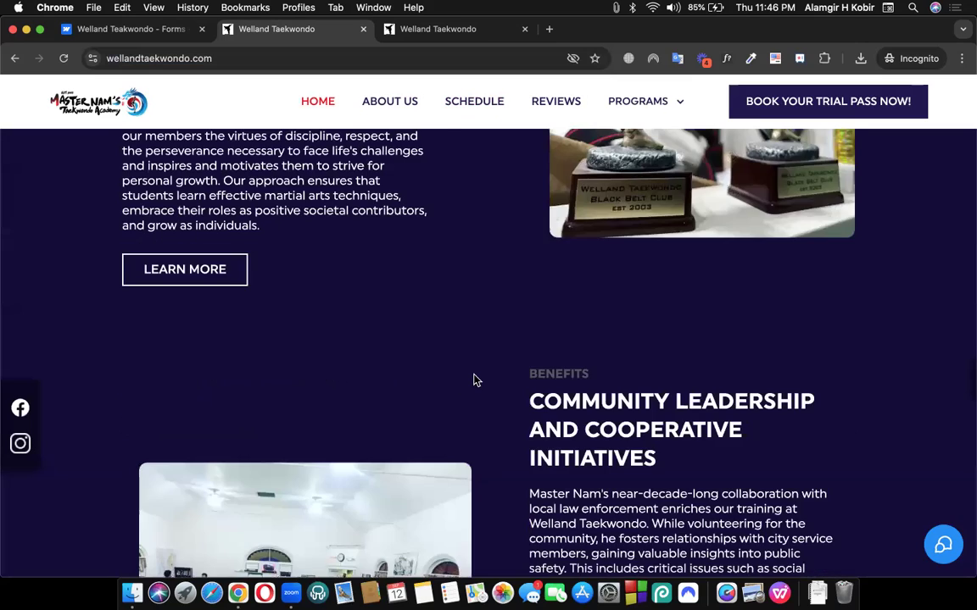
scroll(483, 379, "down", 3)
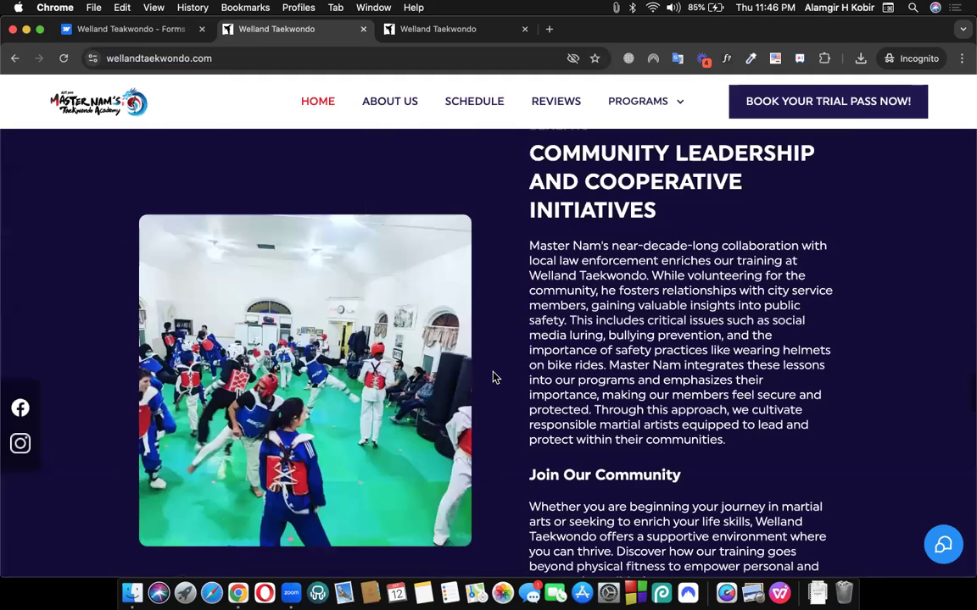
scroll(496, 378, "down", 3)
scroll(358, 257, "up", 3)
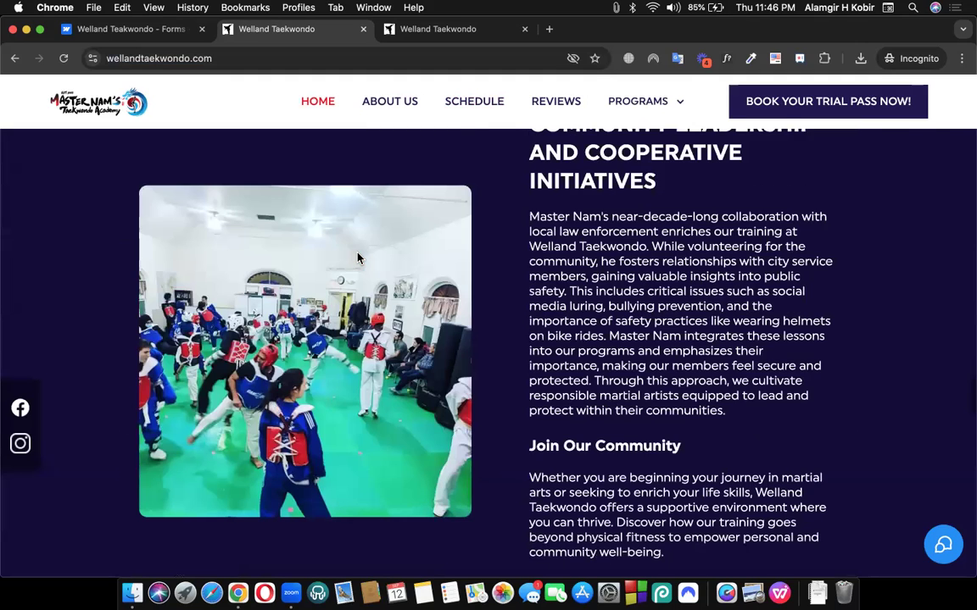
scroll(358, 256, "down", 1)
scroll(656, 104, "up", 2)
mouse_move(655, 100)
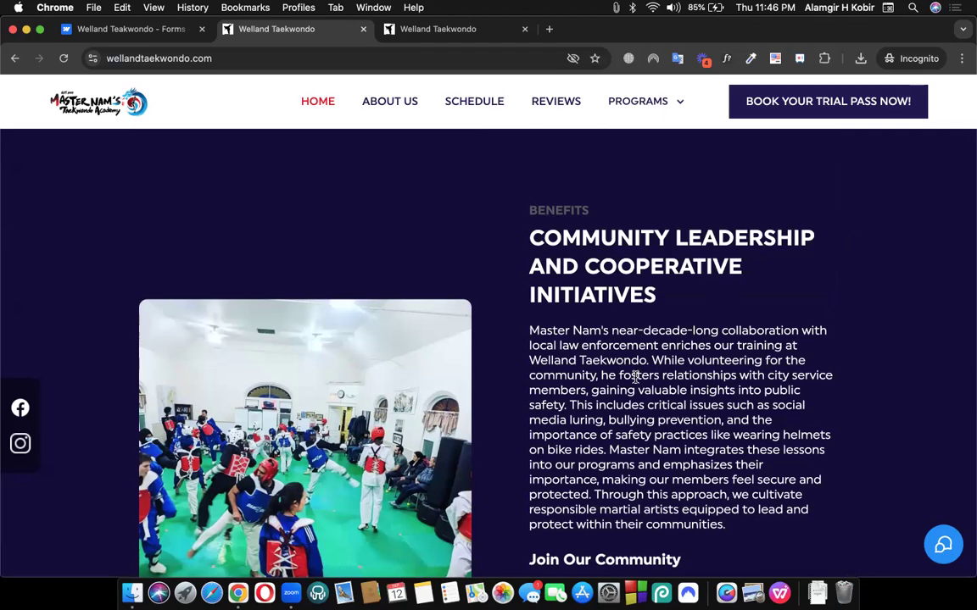
scroll(628, 373, "up", 10)
scroll(525, 301, "up", 10)
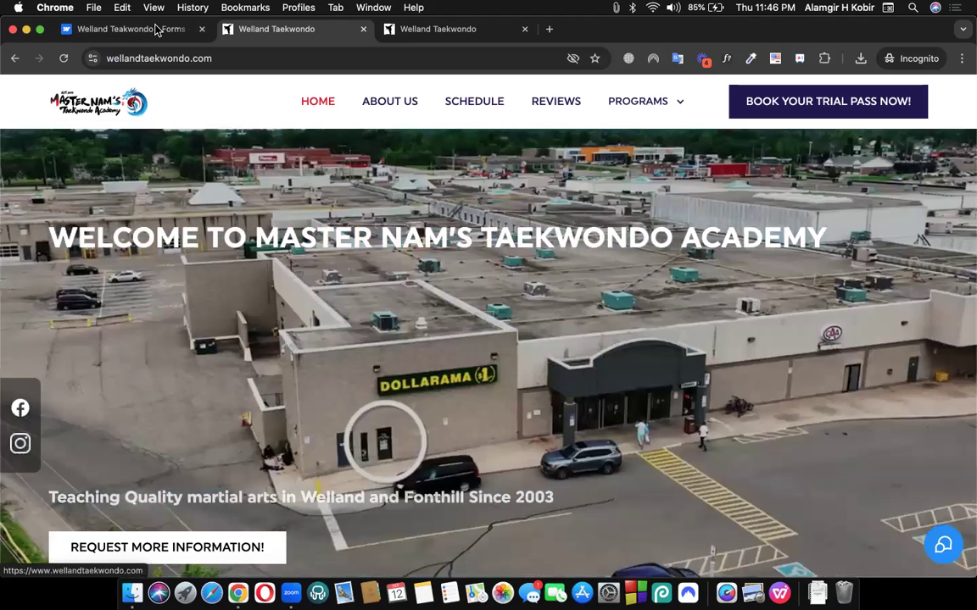
Return to the Webflow Forms tab with Ctrl+Shift+Tab and scroll to the subject, reply-to and template fields
key("ctrl+shift+Tab")
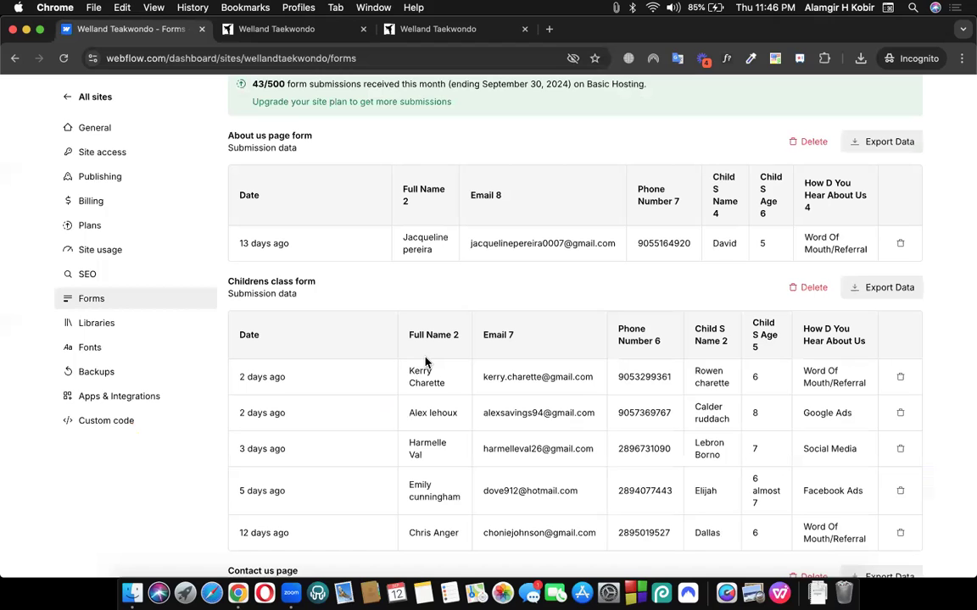
scroll(425, 362, "up", 15)
scroll(712, 254, "down", 7)
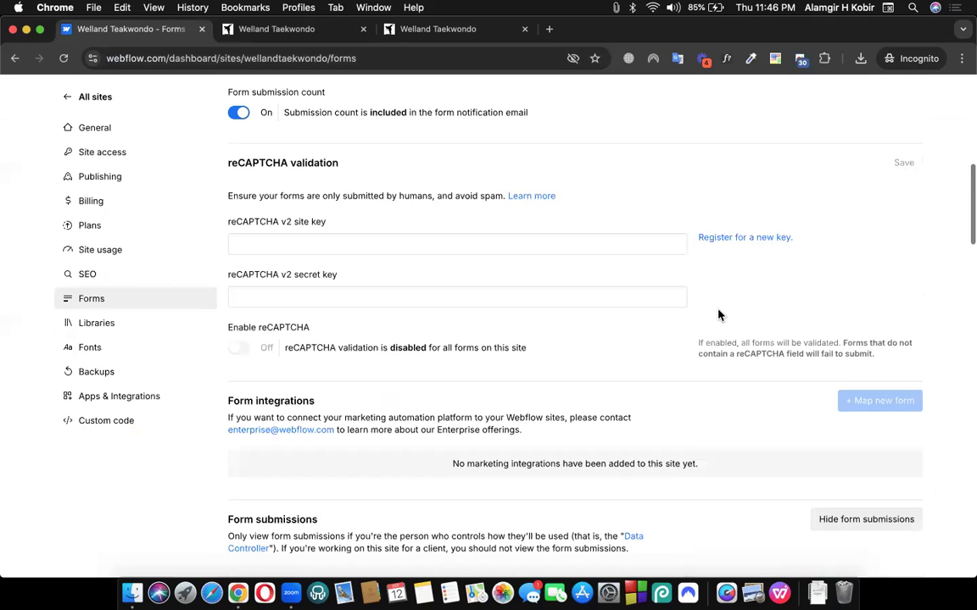
scroll(764, 203, "down", 5)
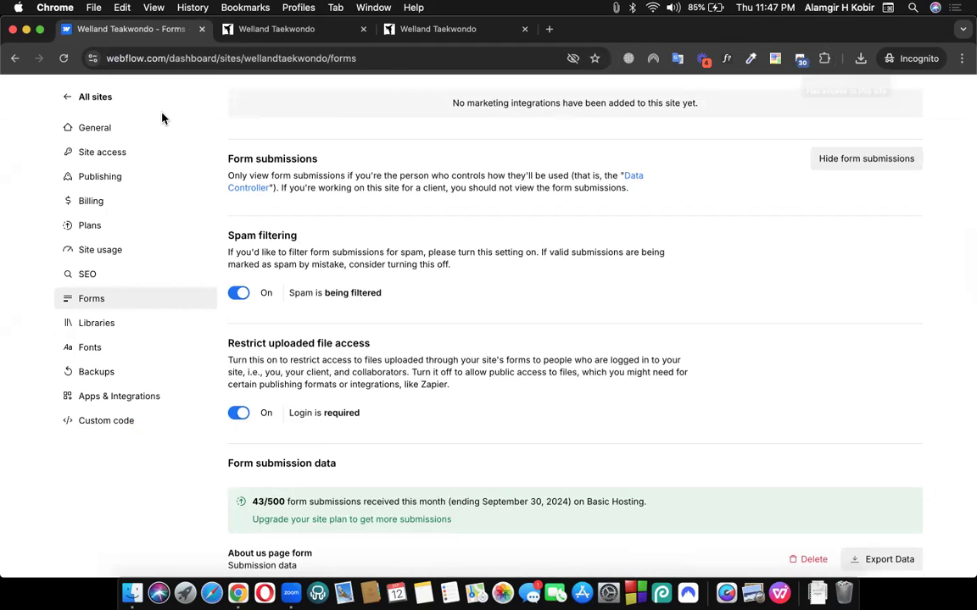
scroll(523, 188, "up", 1)
scroll(523, 188, "up", 10)
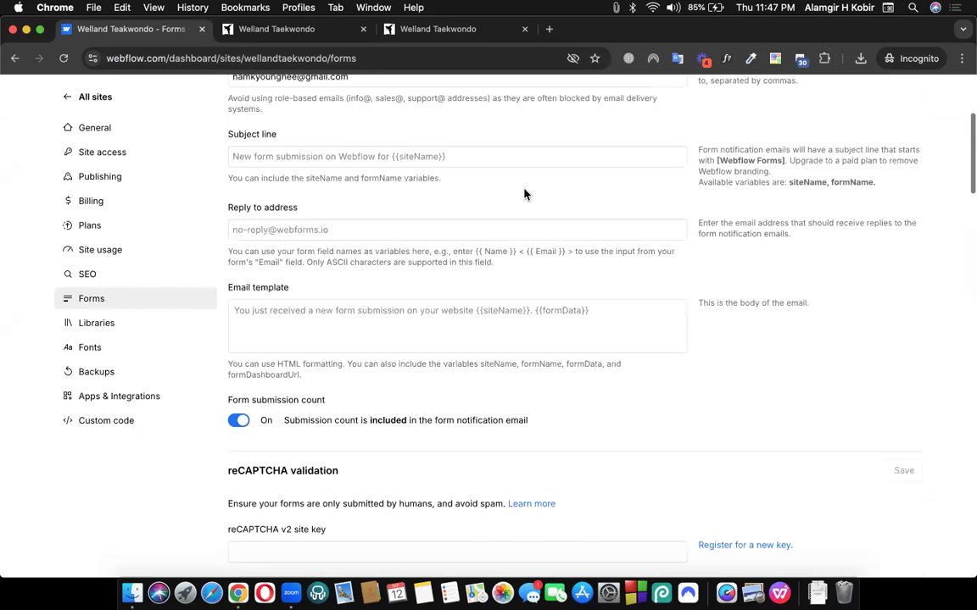
scroll(523, 194, "down", 10)
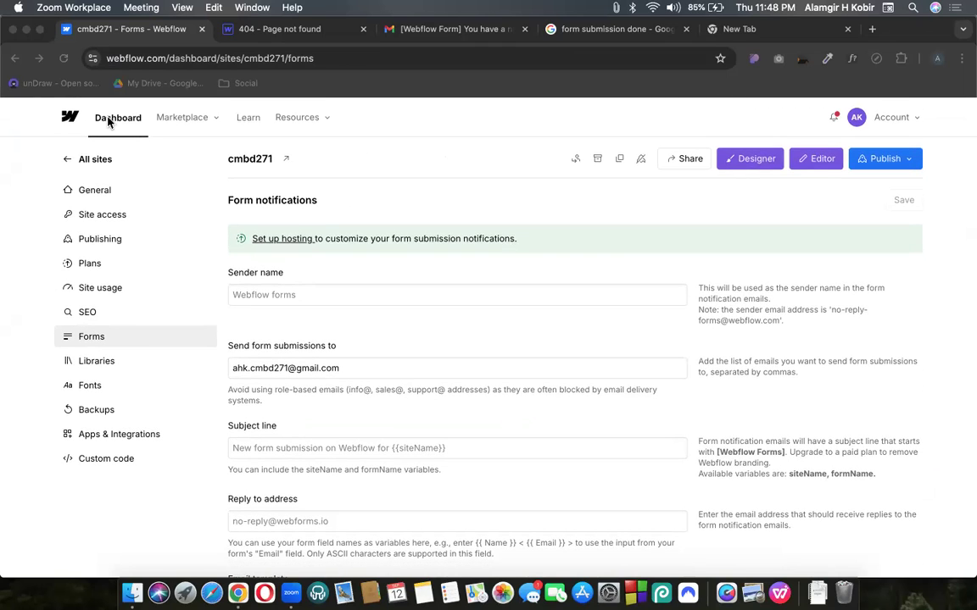
Go to the Webflow sites dashboard and close all tabs to the right of it
left_click(118, 124)
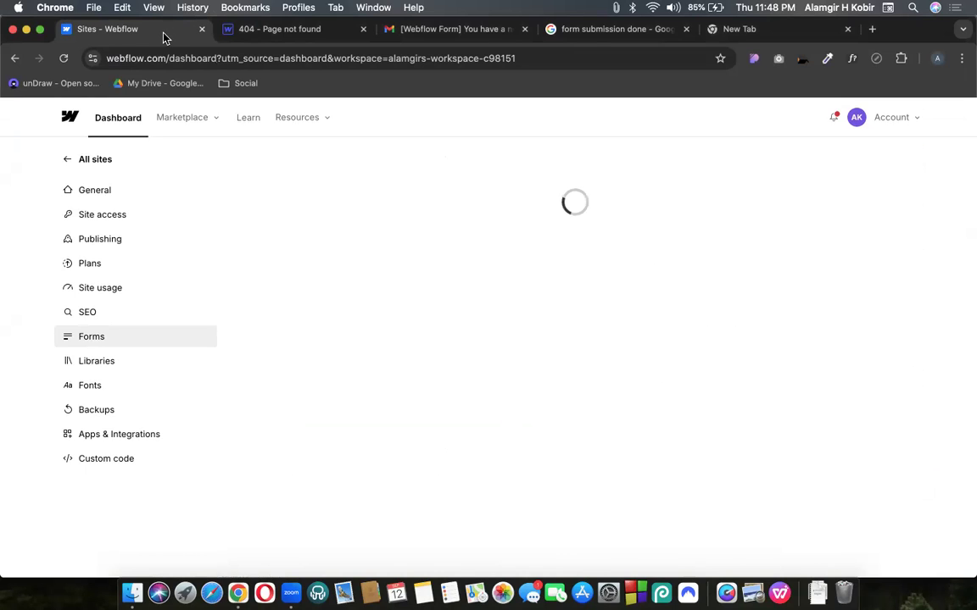
right_click(167, 35)
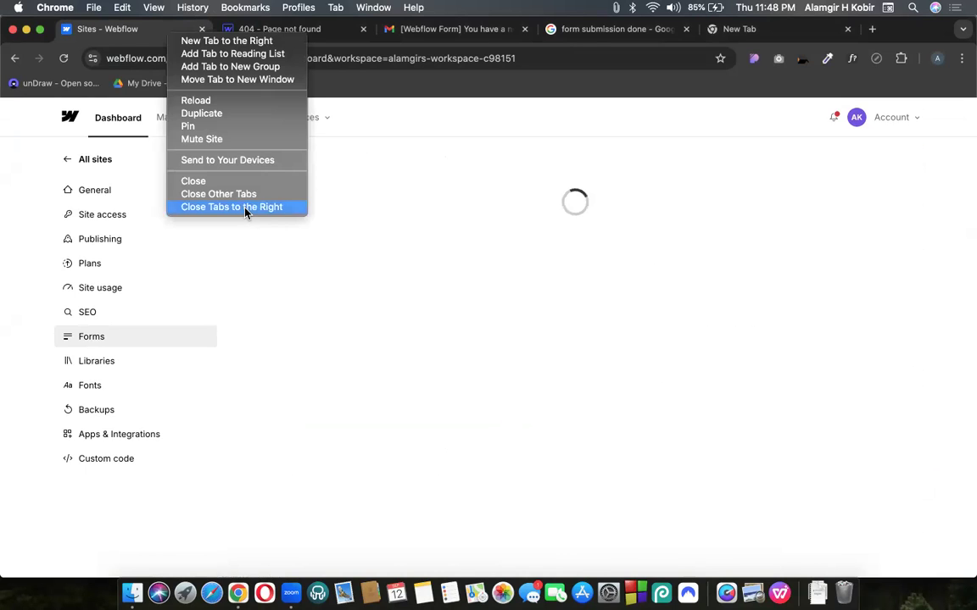
left_click(245, 212)
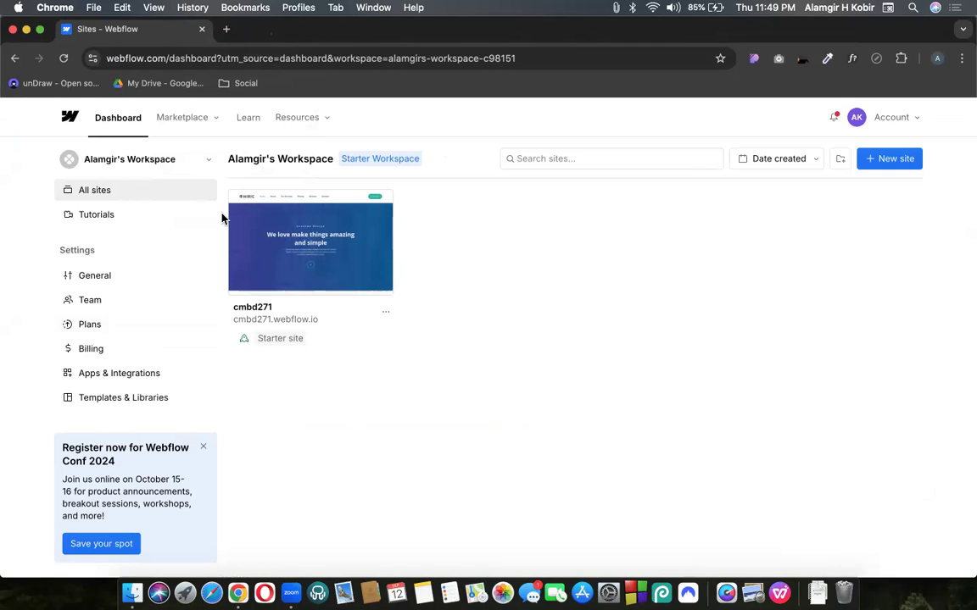
Start a new site from a template and filter the gallery to free templates
left_click(889, 159)
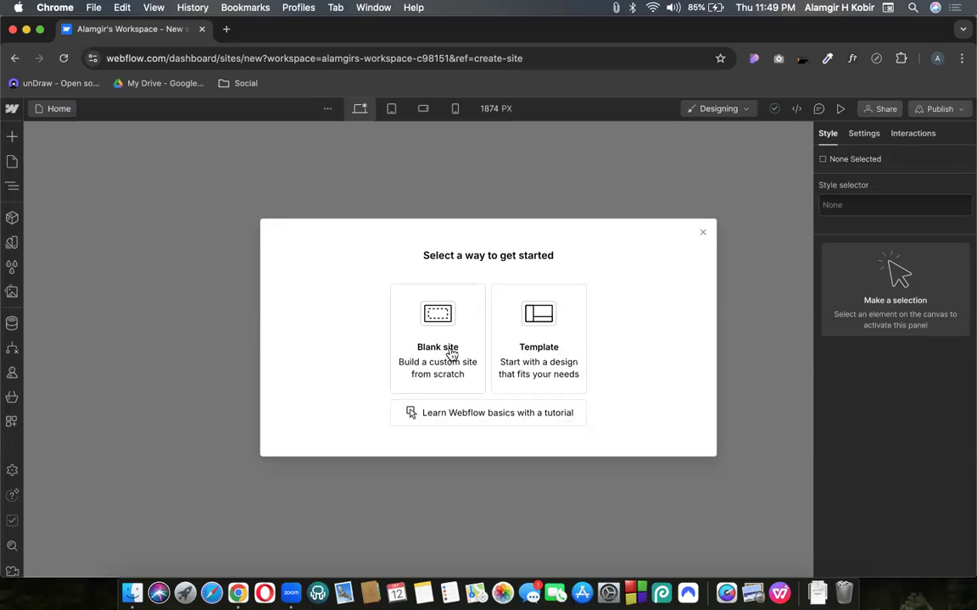
left_click(534, 344)
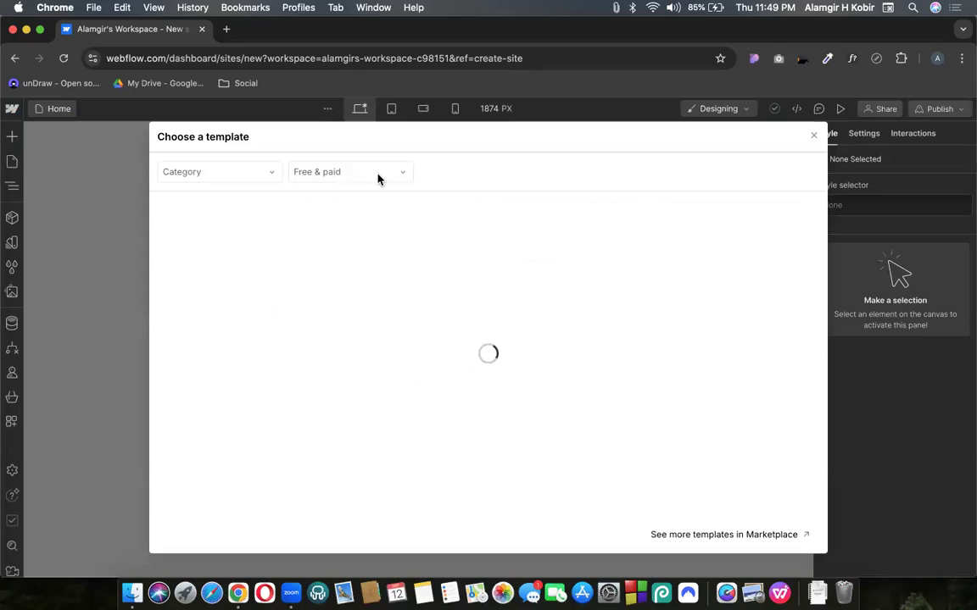
left_click(338, 175)
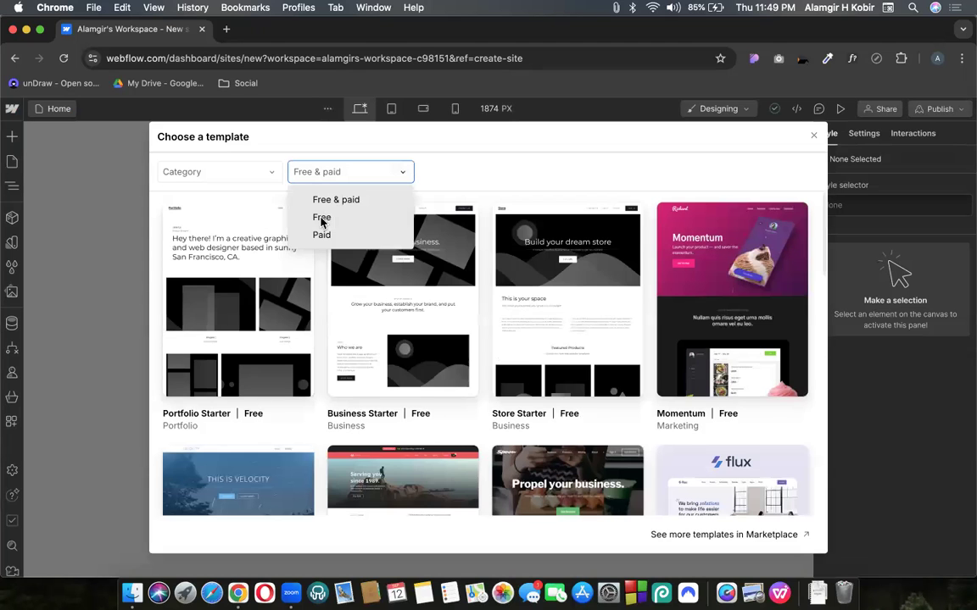
left_click(322, 218)
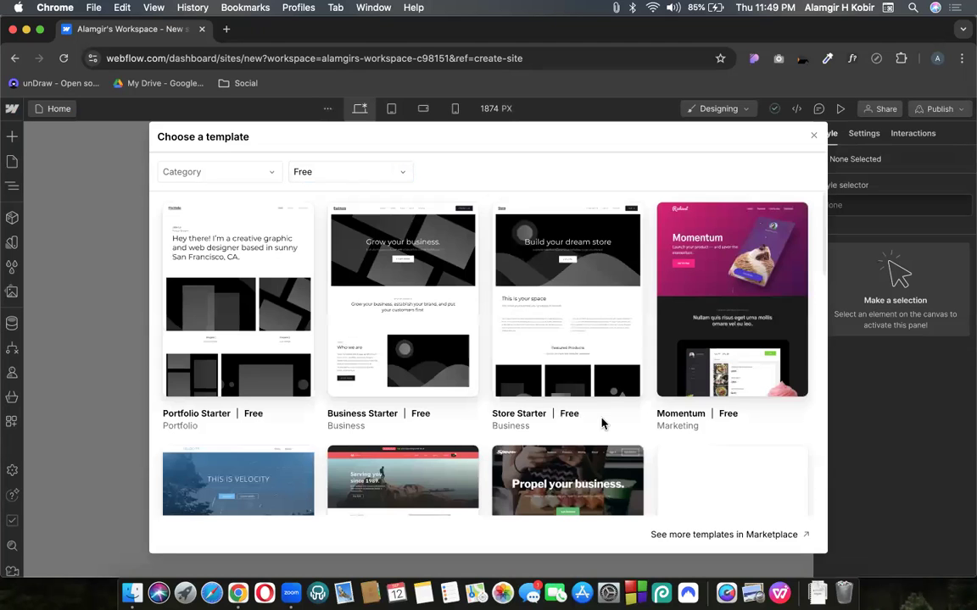
scroll(602, 424, "down", 5)
mouse_move(565, 288)
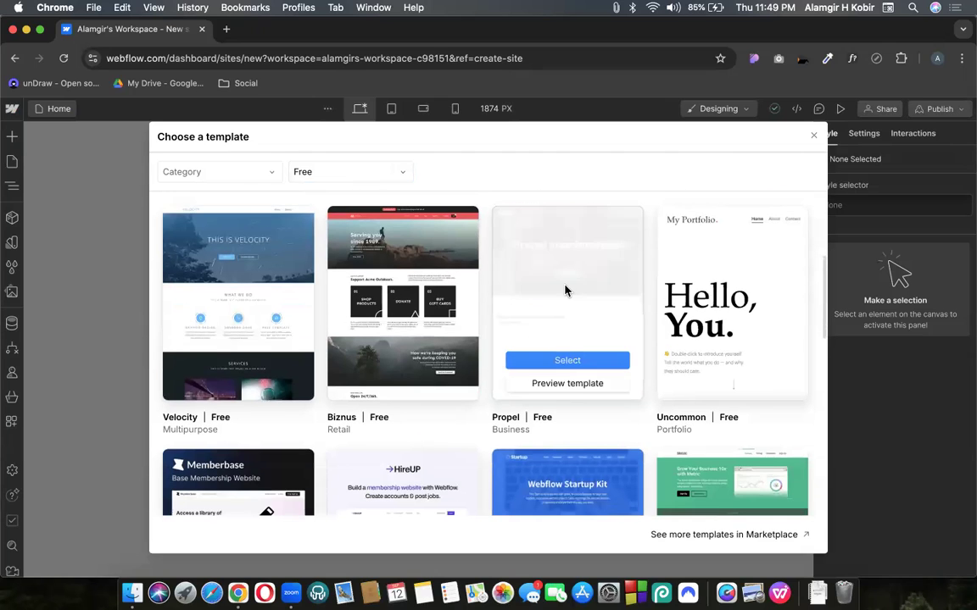
Preview the Propel template, try its mobile menu, and choose it for the new site
left_click(564, 384)
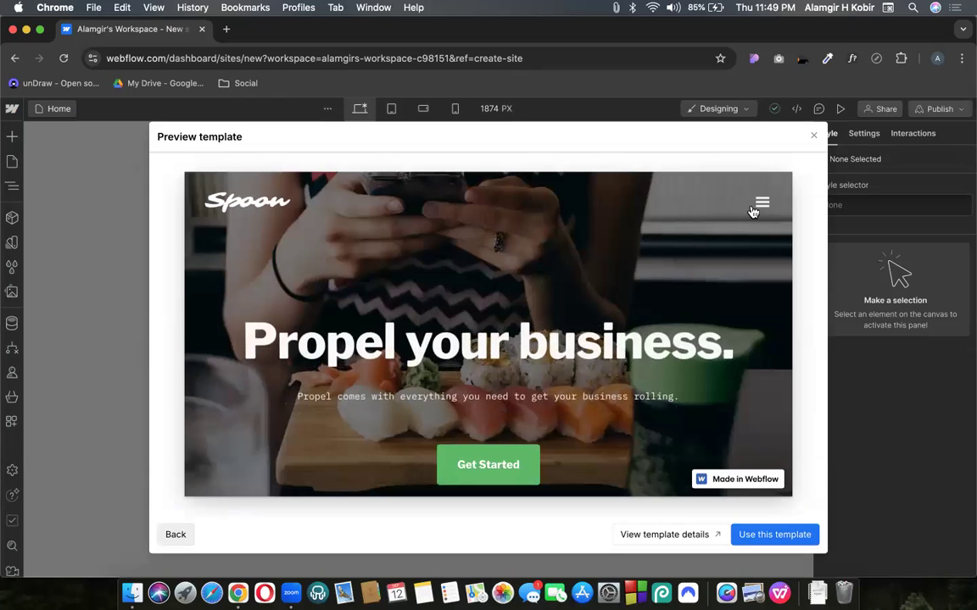
left_click(754, 207)
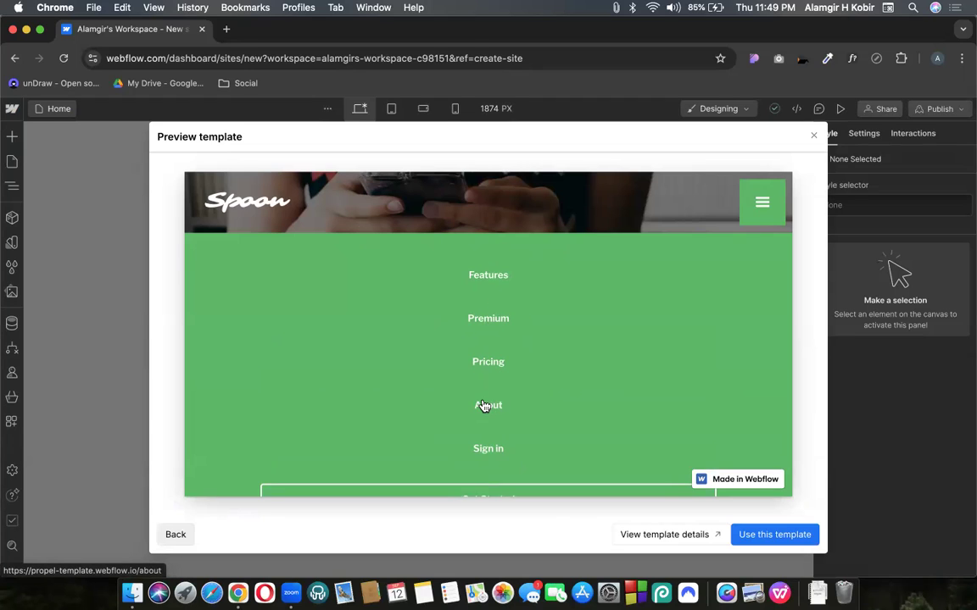
left_click(761, 203)
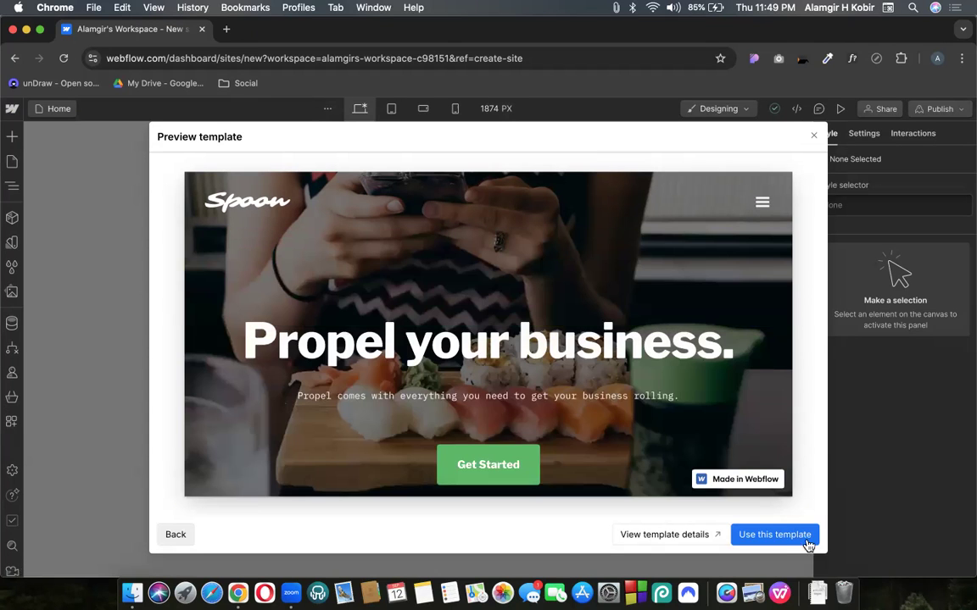
left_click(765, 541)
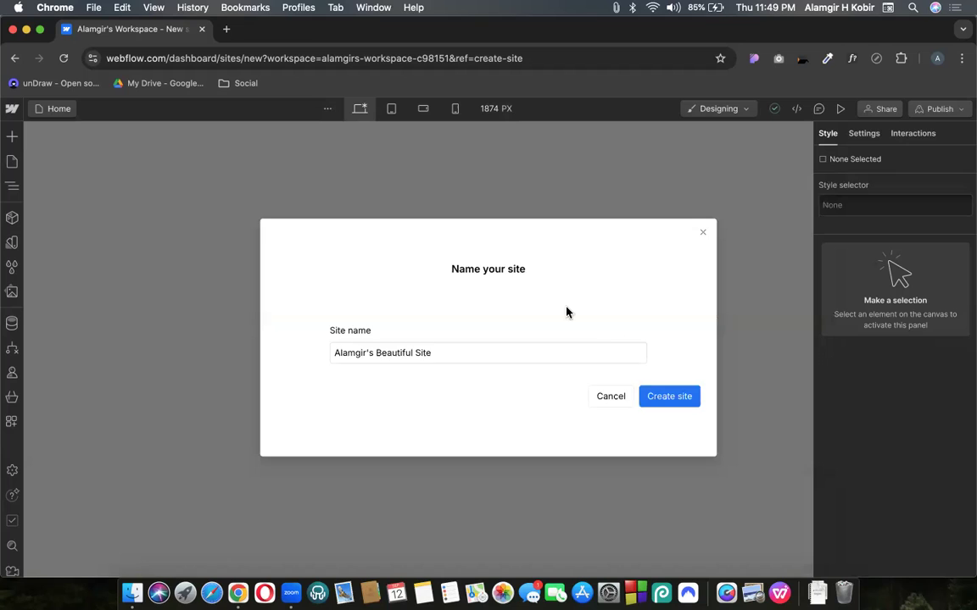
Keep the prefilled default site name and create the Propel-based site
triple_click(370, 345)
triple_click(386, 353)
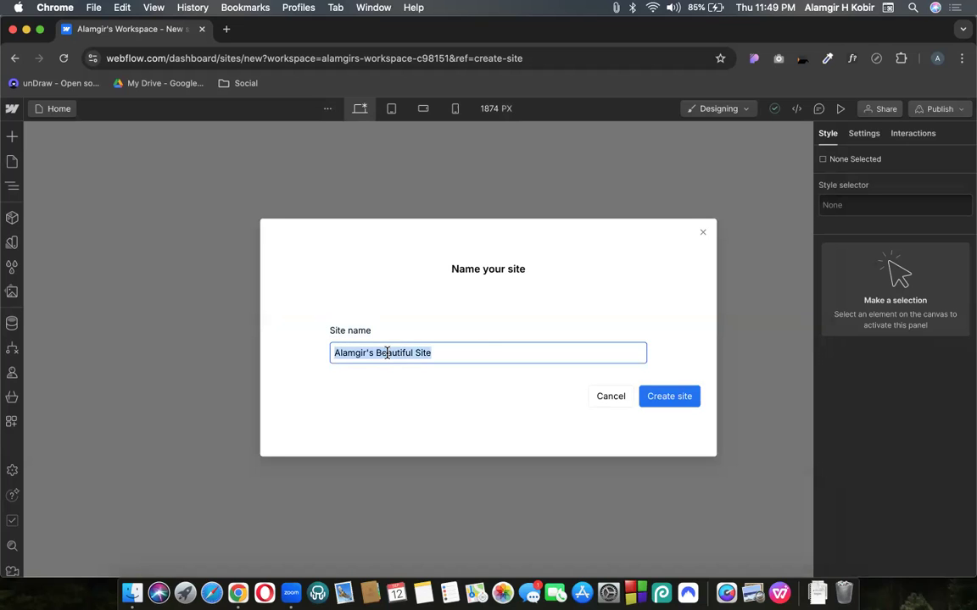
left_click(679, 405)
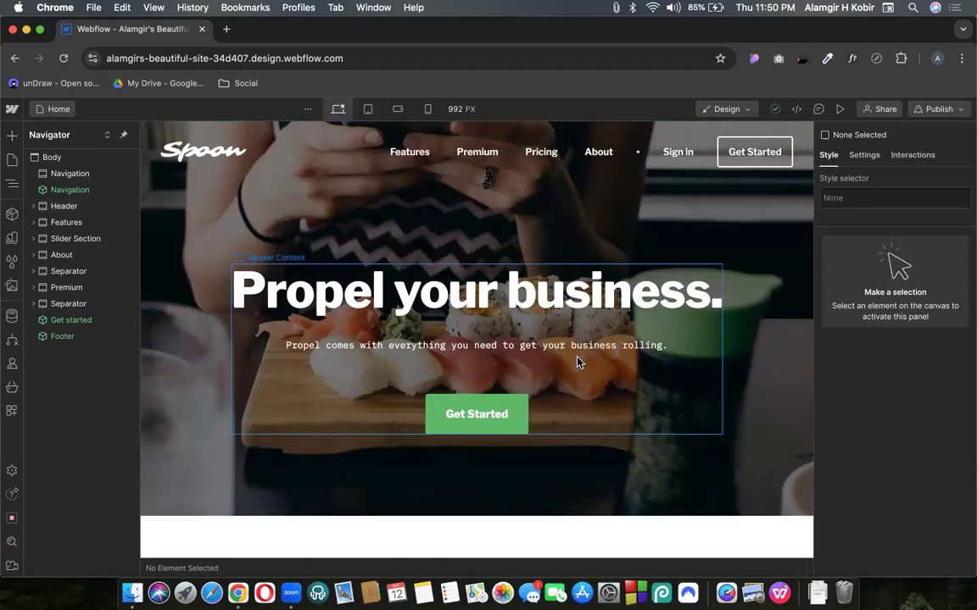
Scroll through the Propel homepage on the canvas and bring up the Pages panel
scroll(576, 363, "down", 5)
scroll(534, 349, "down", 10)
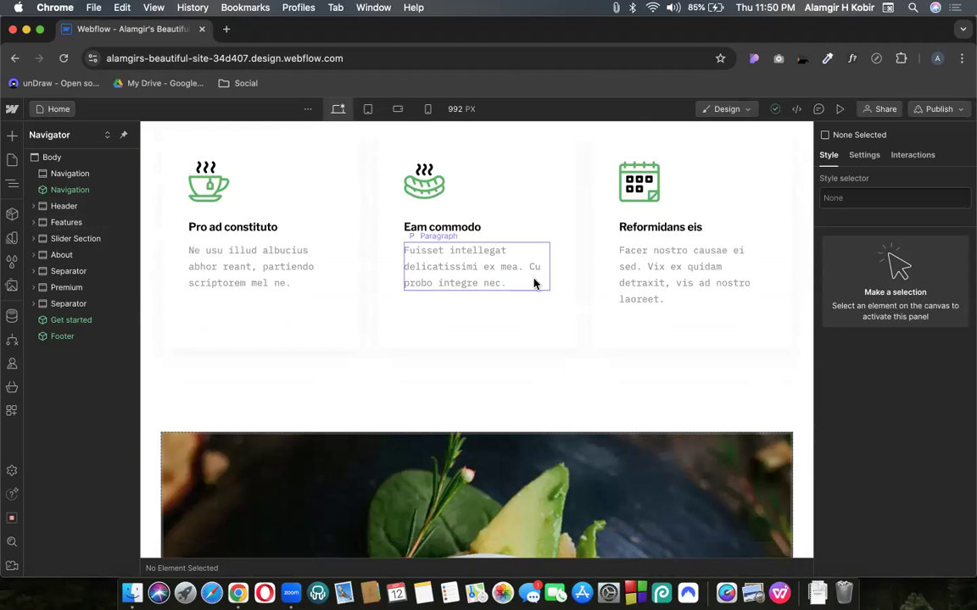
scroll(501, 364, "up", 15)
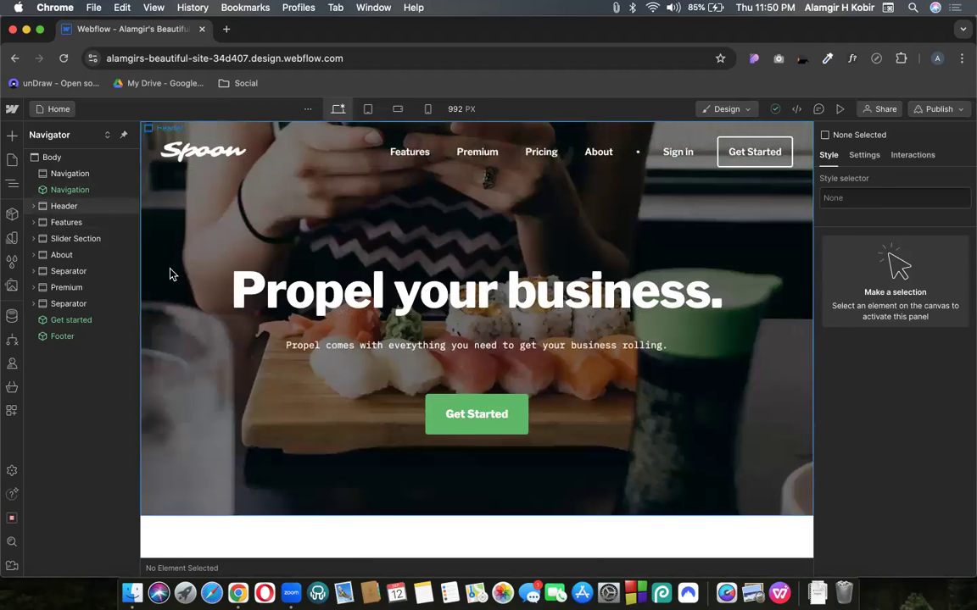
left_click(51, 109)
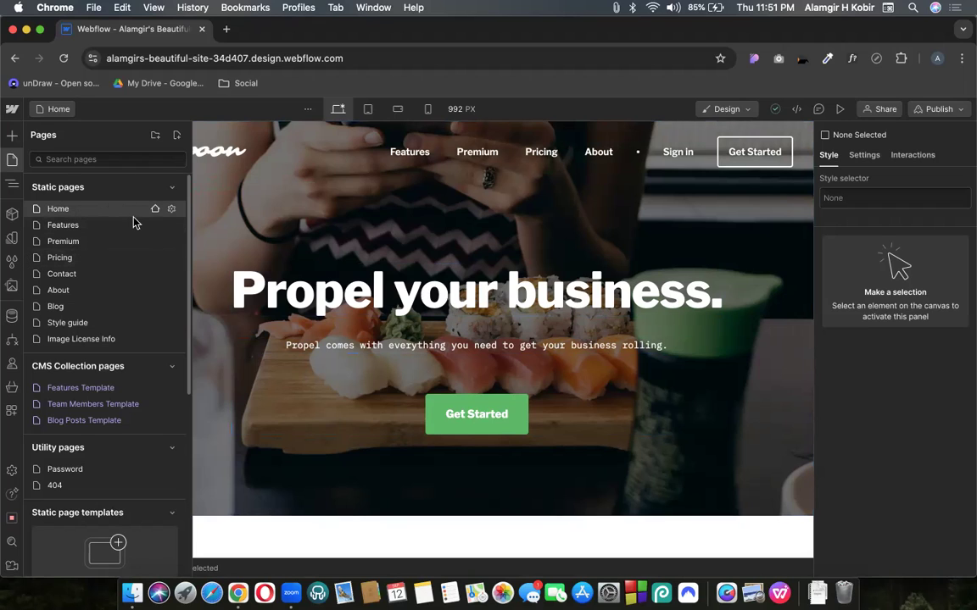
Open the Image License Info page, review its Page Name and Slug settings, and save
left_click(82, 340)
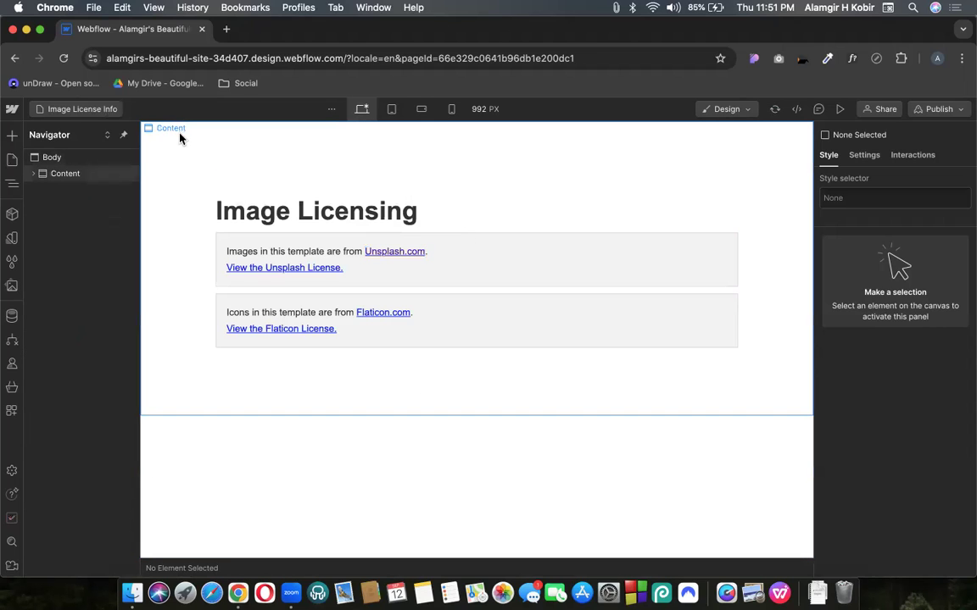
left_click(73, 174)
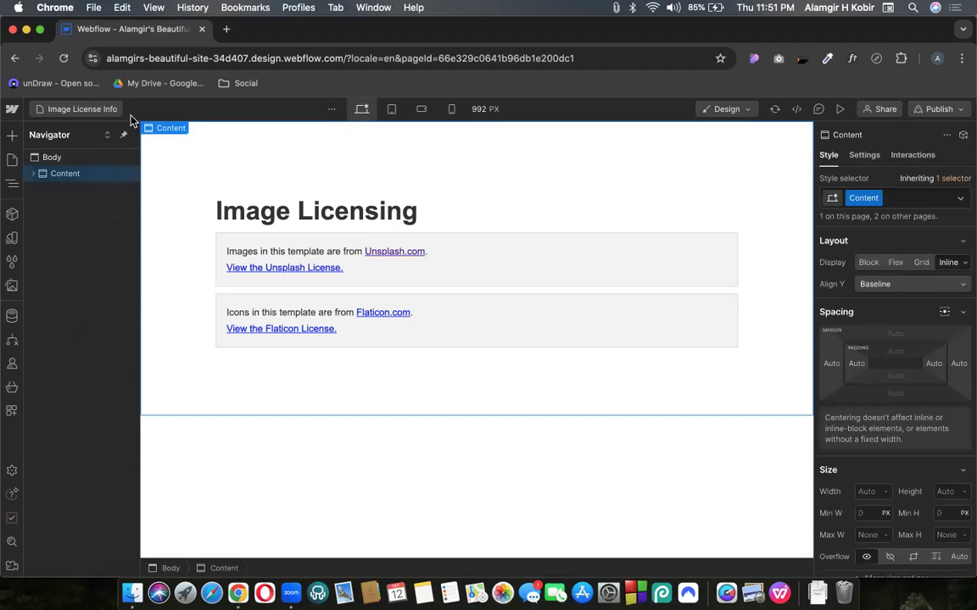
left_click(108, 116)
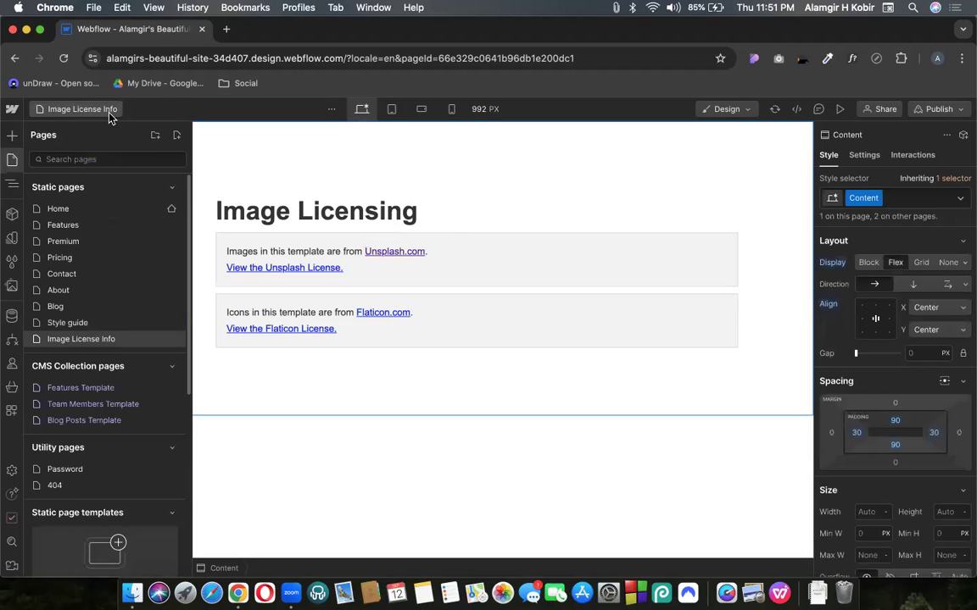
left_click(171, 339)
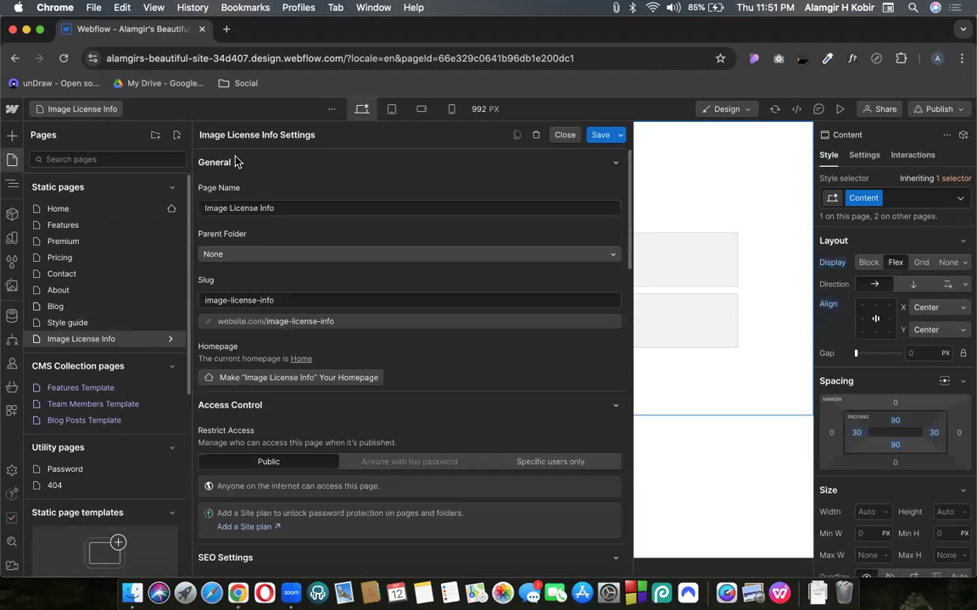
left_click(236, 208)
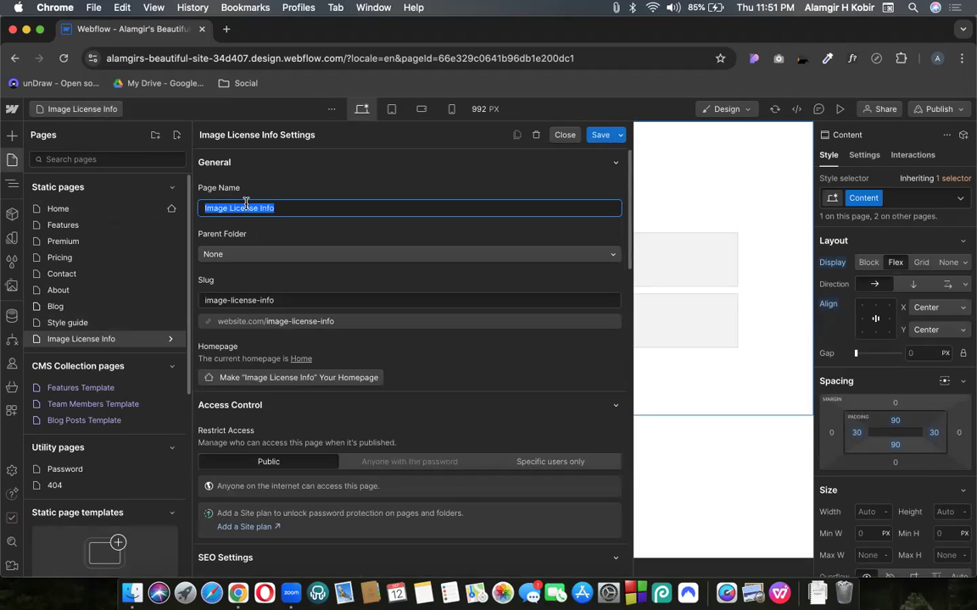
left_click(273, 301)
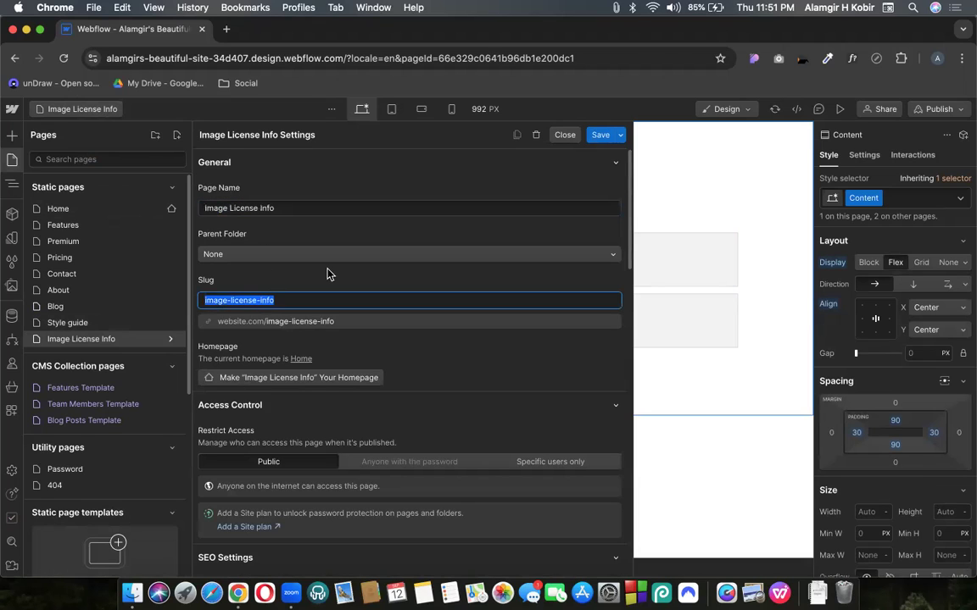
left_click(602, 134)
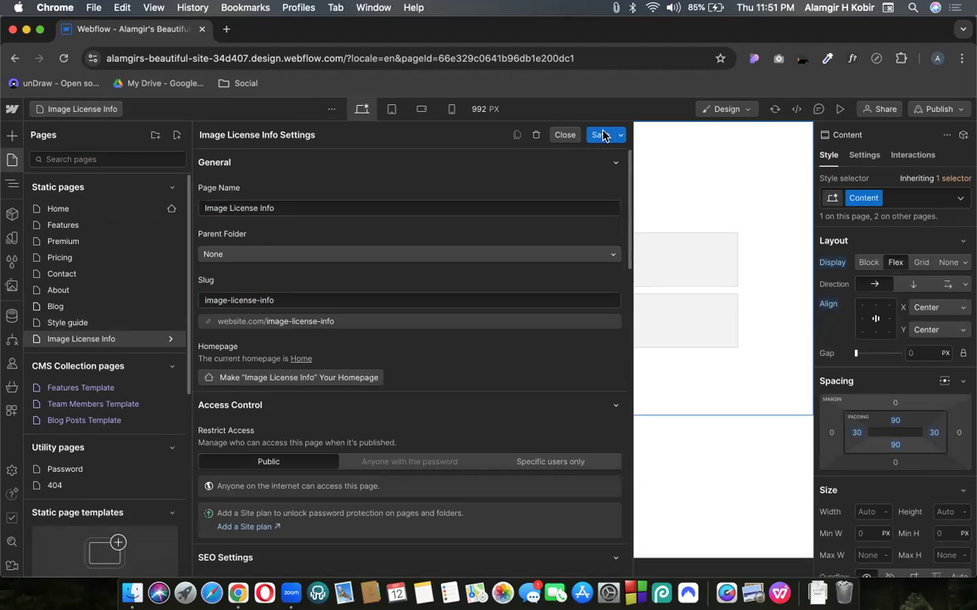
Return to the Home page and scroll through it on the canvas
left_click(56, 209)
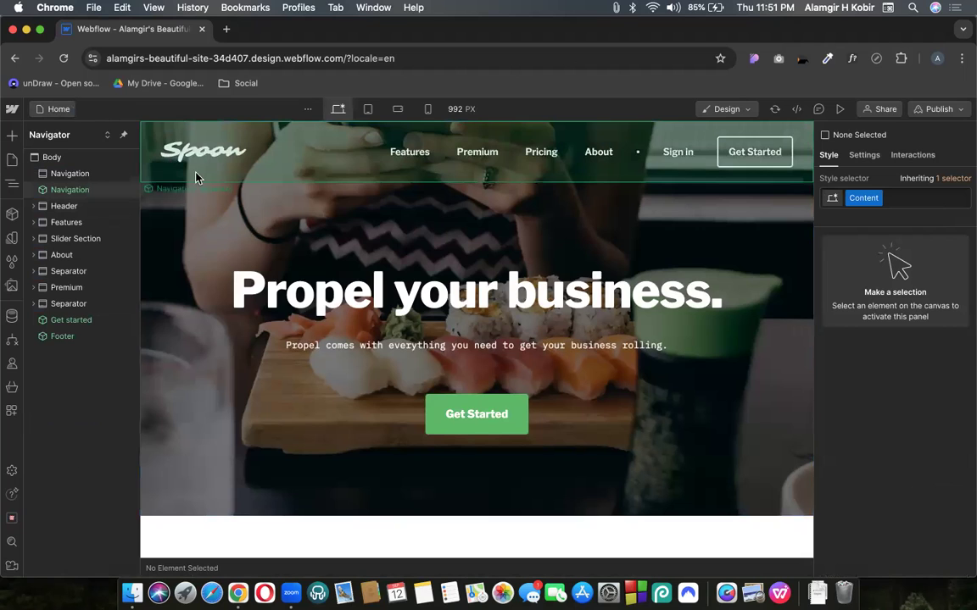
scroll(282, 336, "down", 10)
scroll(282, 336, "down", 10)
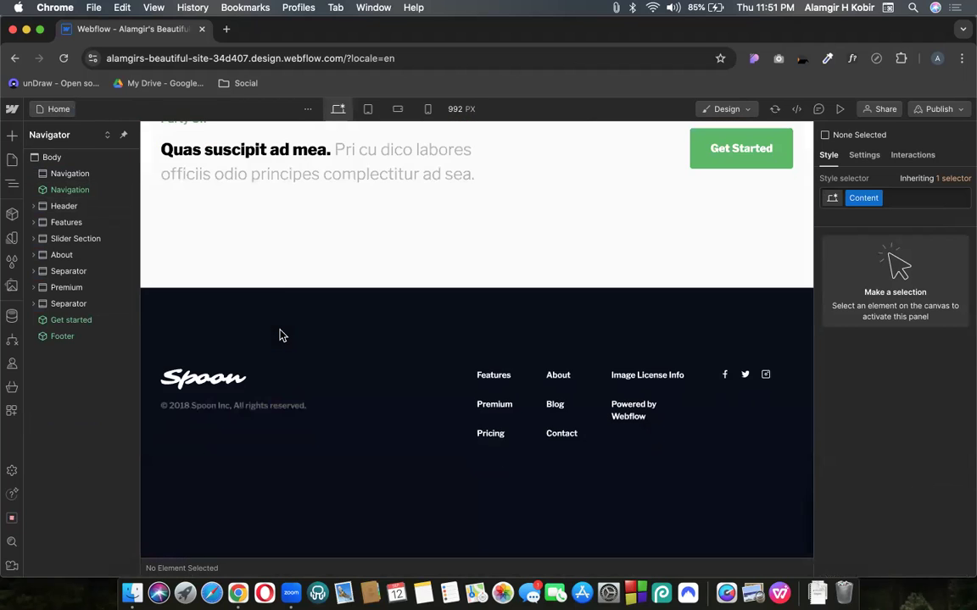
scroll(282, 336, "up", 20)
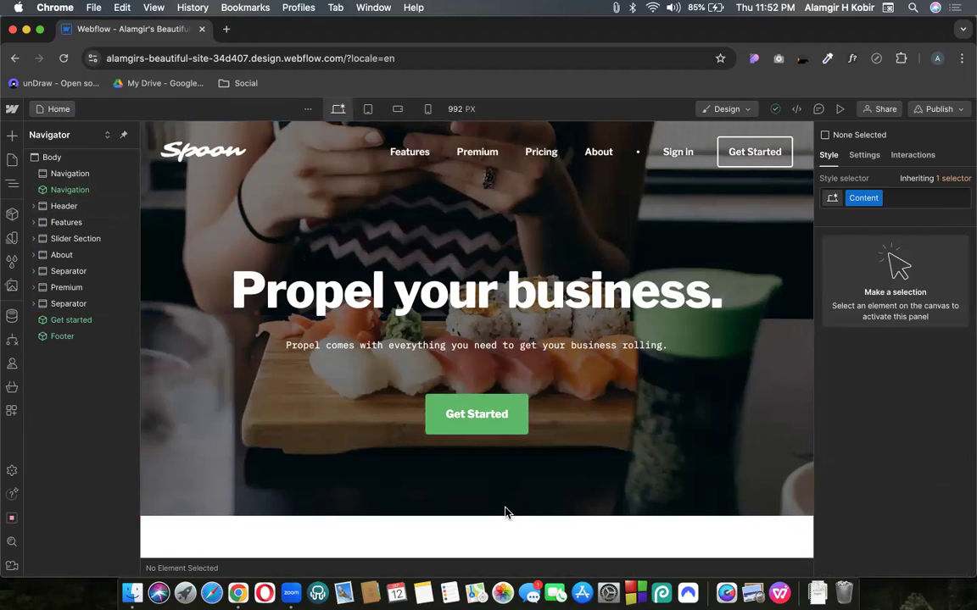
Review the Image License Info page settings from the Pages list, then close them
left_click(11, 110)
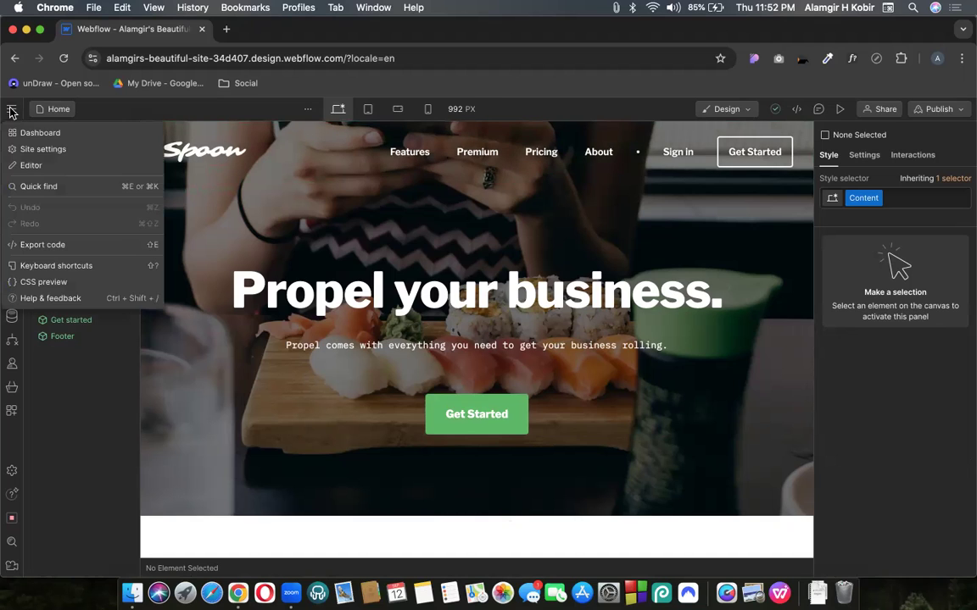
left_click(333, 176)
left_click(60, 110)
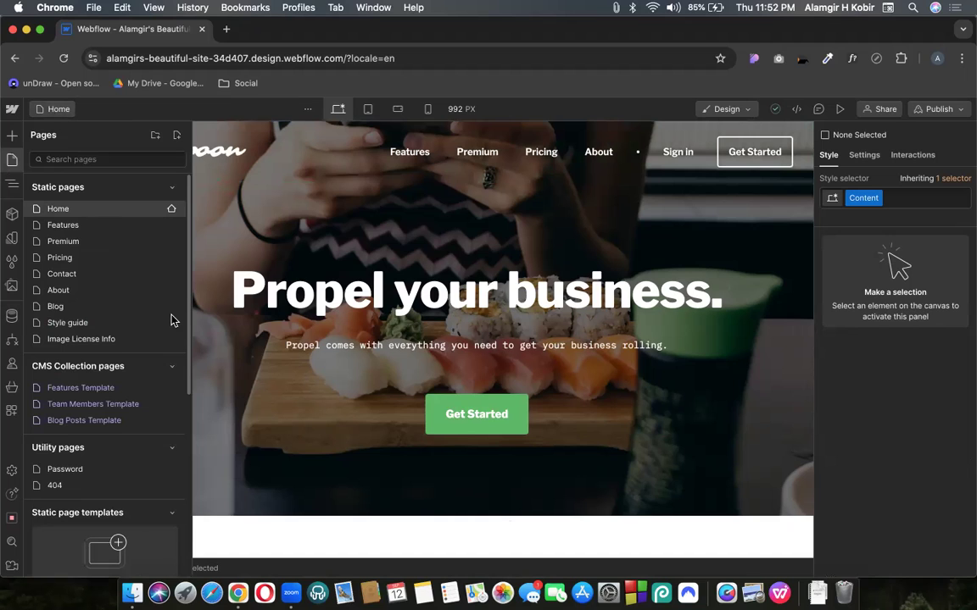
left_click(173, 339)
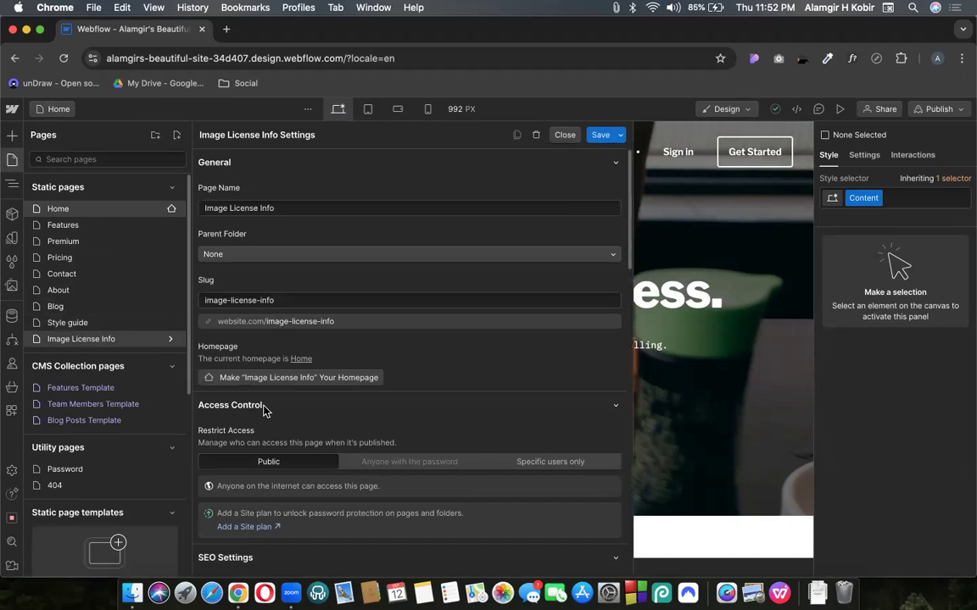
scroll(308, 349, "down", 10)
scroll(526, 197, "up", 10)
left_click(565, 136)
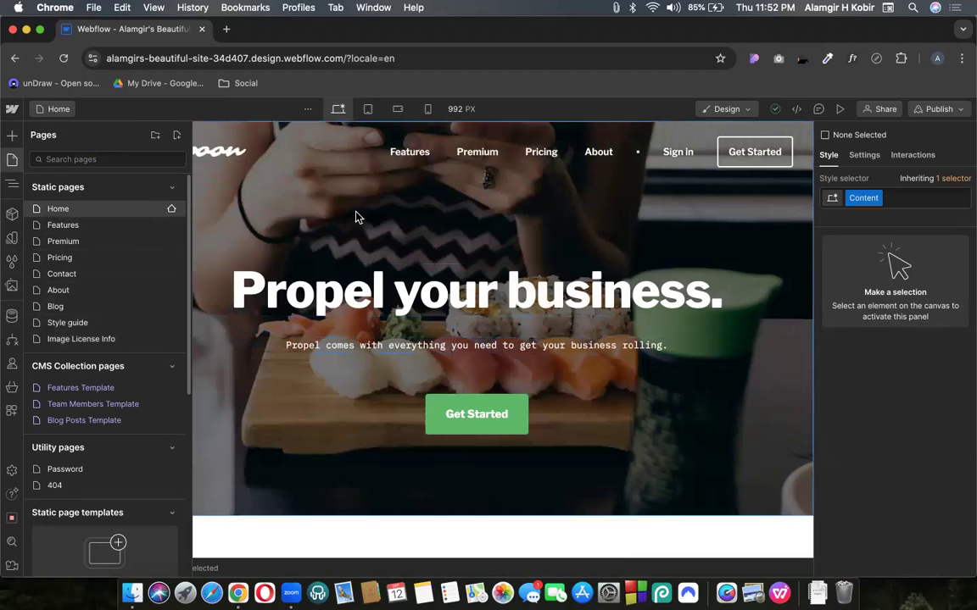
Hide the Pages list and start a Google search for 'made' in a new Chrome tab
left_click(12, 161)
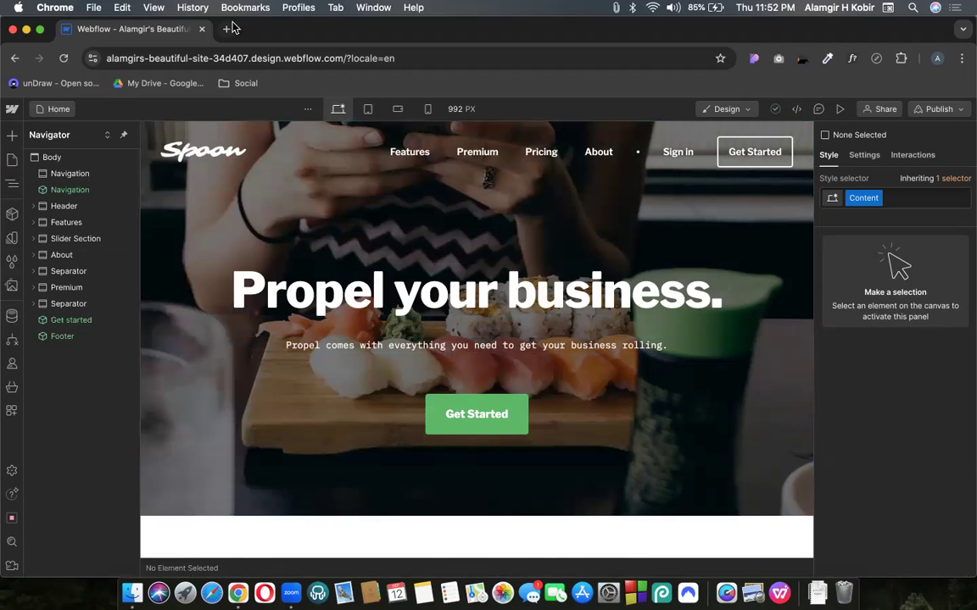
left_click(226, 30)
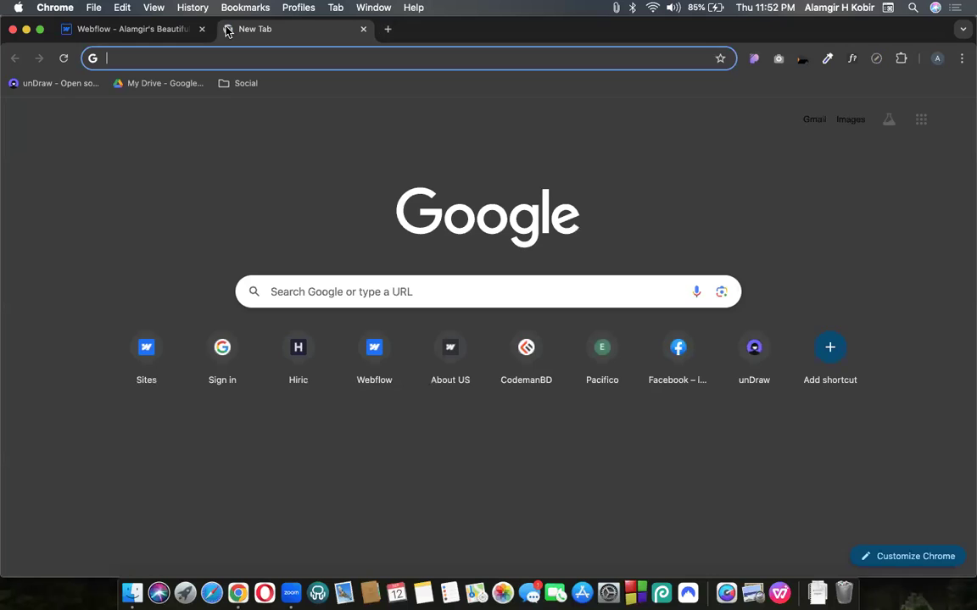
type("made")
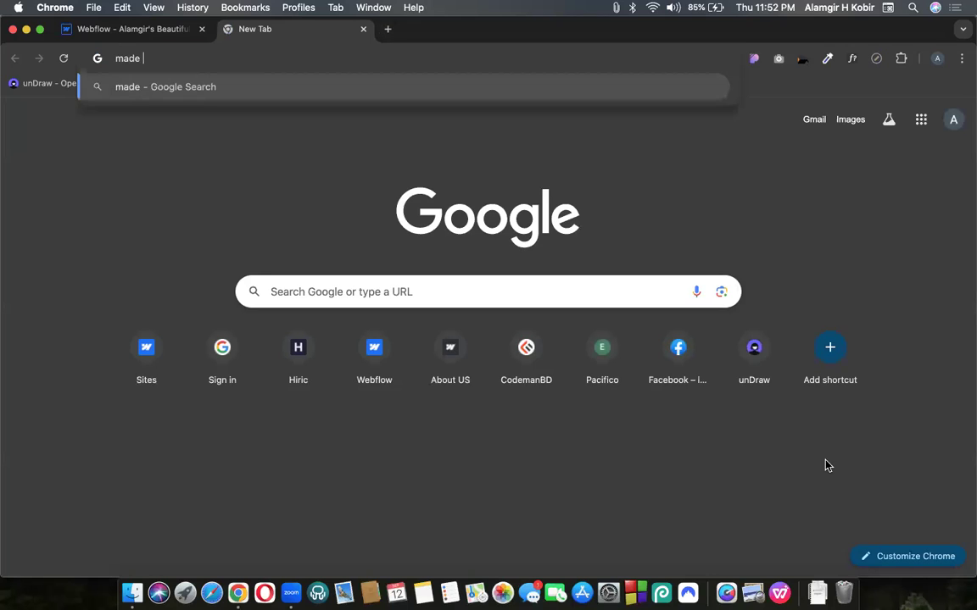